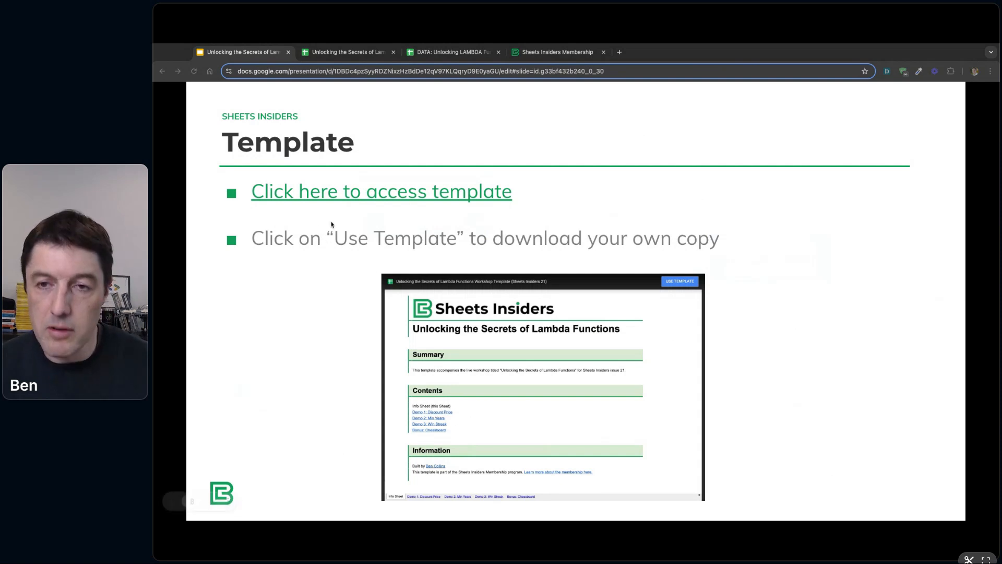
- Review the Info Sheet of the workshop template spreadsheet and return to the Template slide
left_click(346, 51)
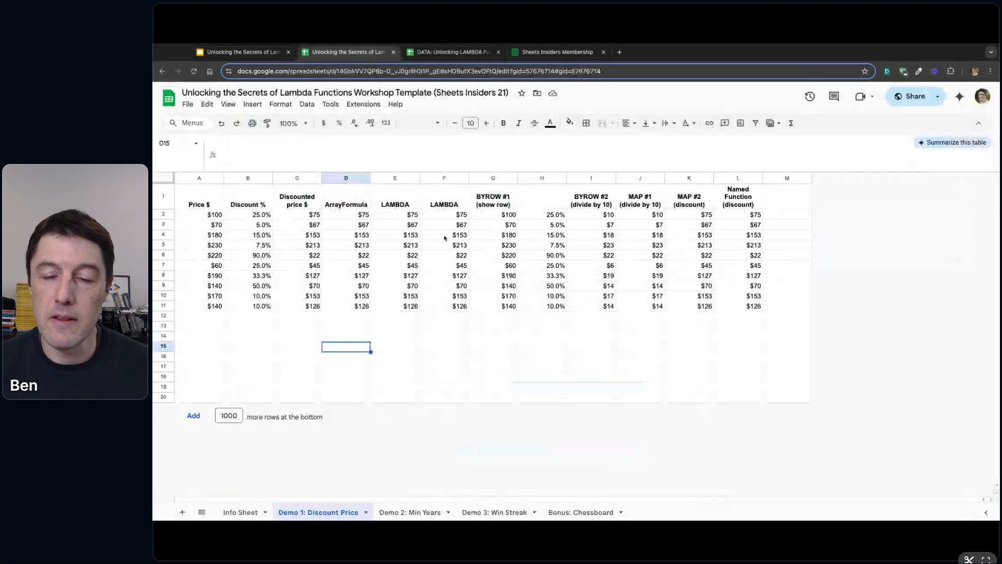
left_click(241, 512)
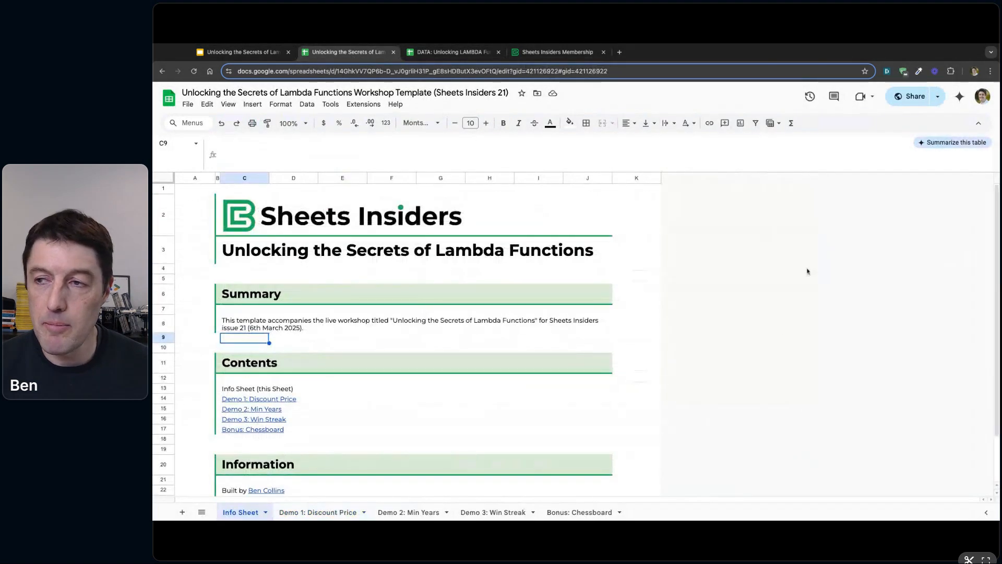
double_click(482, 172)
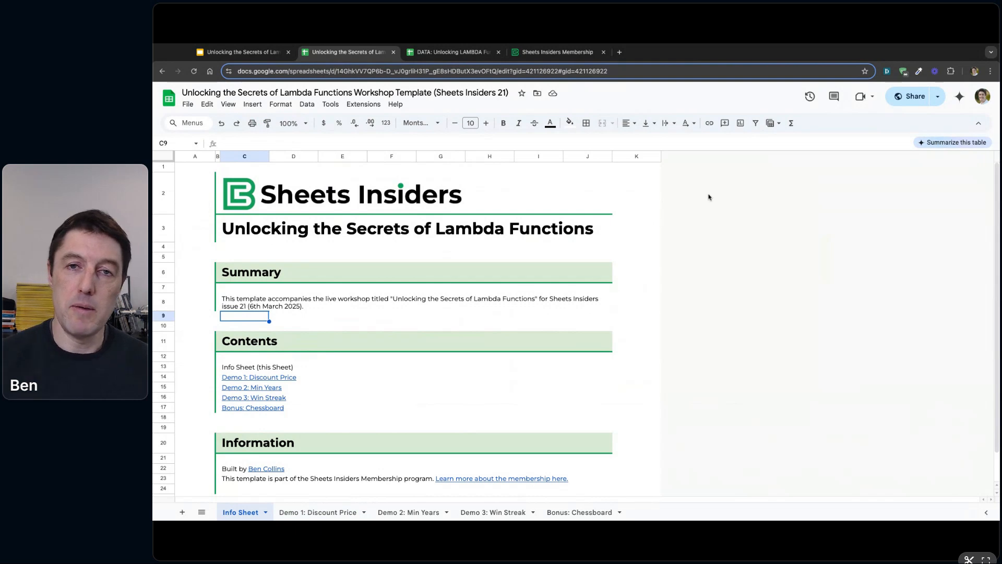
left_click(270, 51)
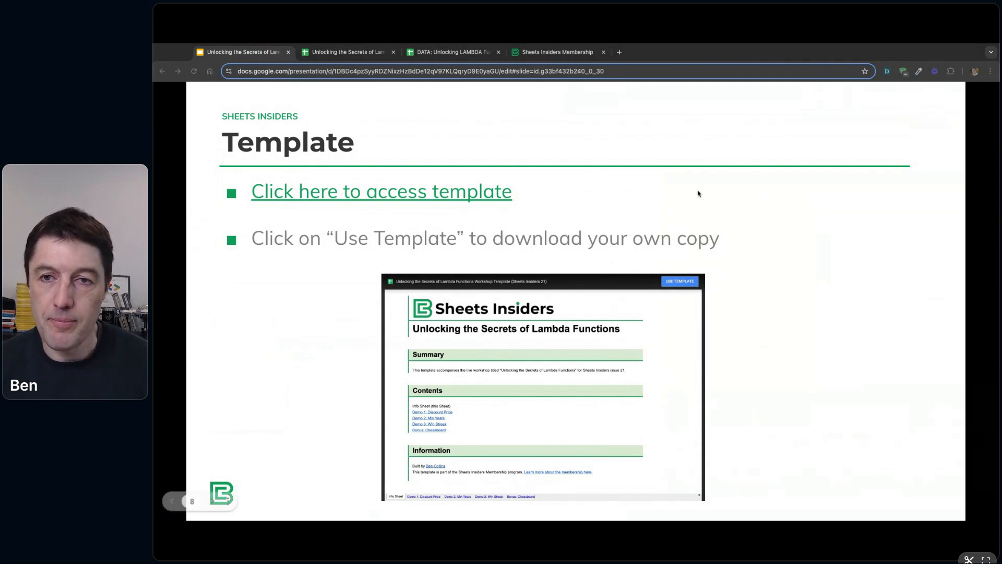
- Look through the template spreadsheet's Demo 1: Discount Price and Demo 2: Min Years sheets
left_click(348, 54)
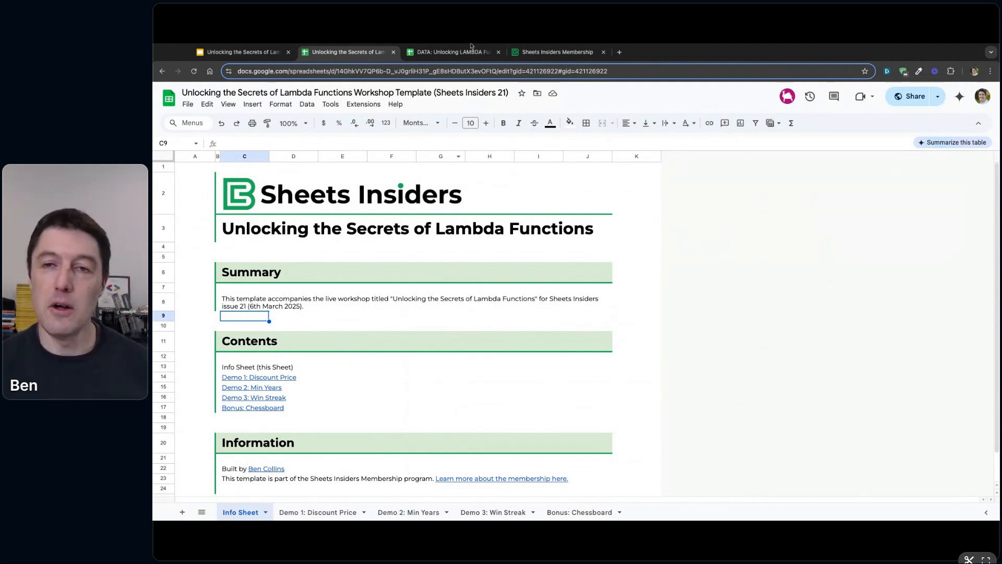
left_click(333, 514)
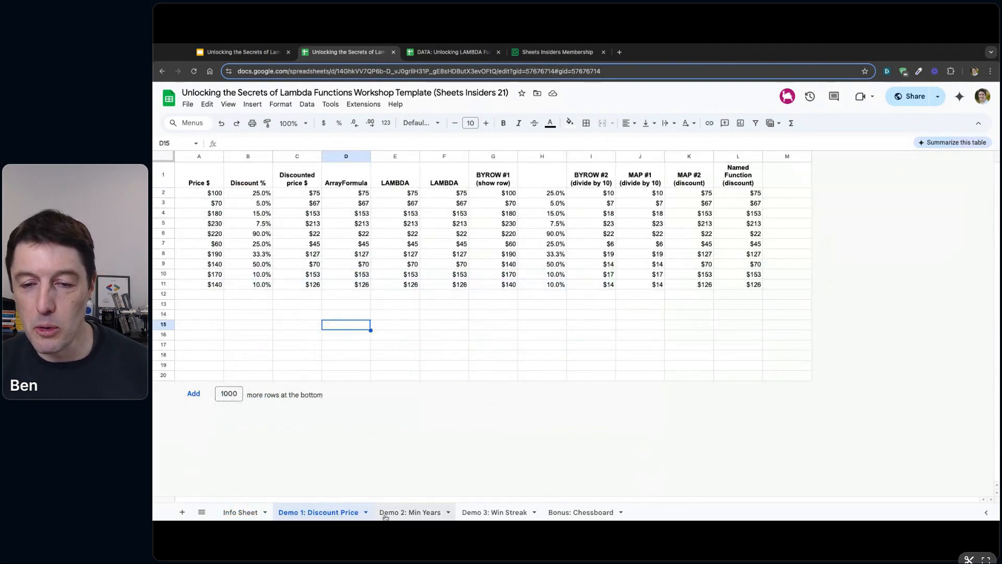
left_click(409, 512)
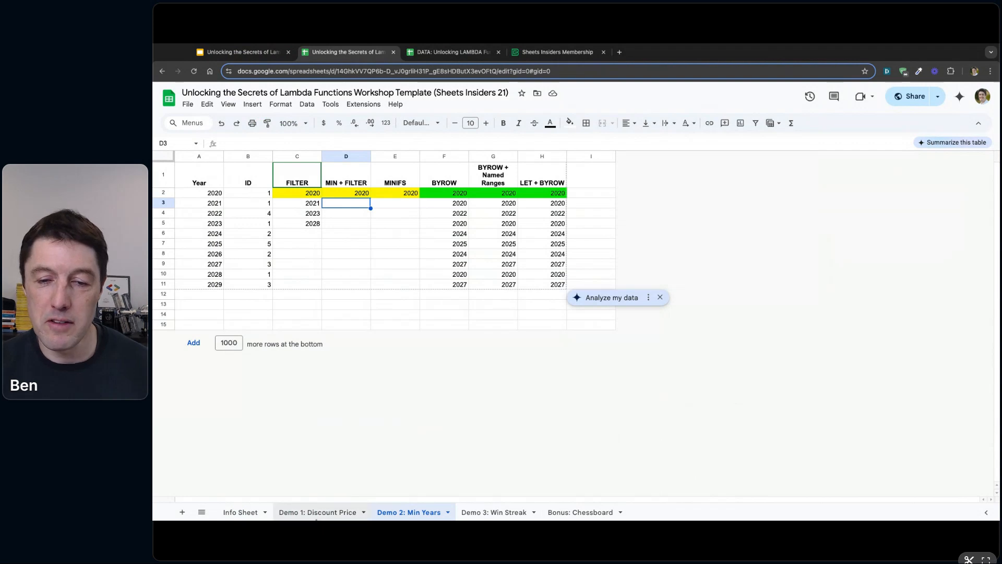
left_click(318, 512)
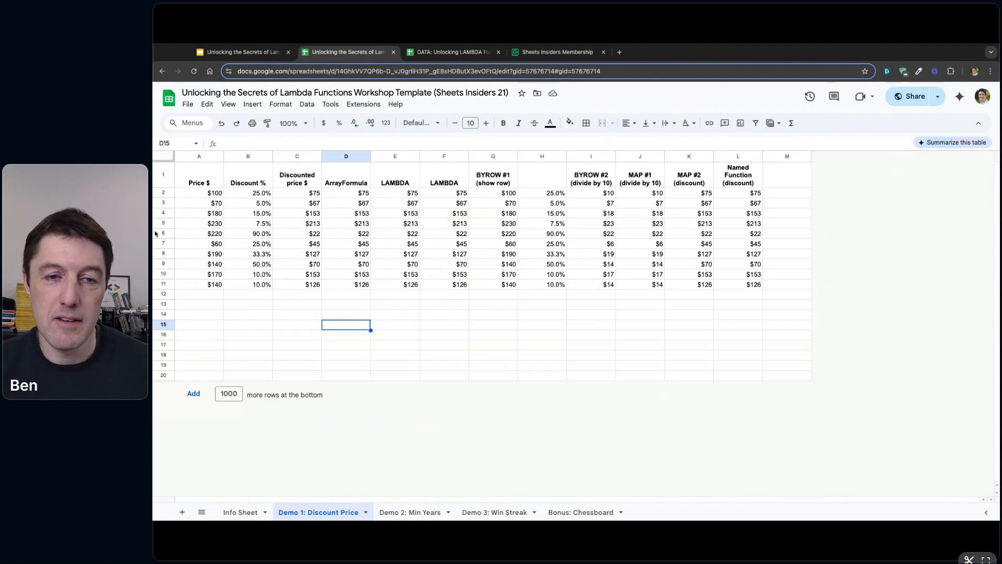
left_click(153, 274)
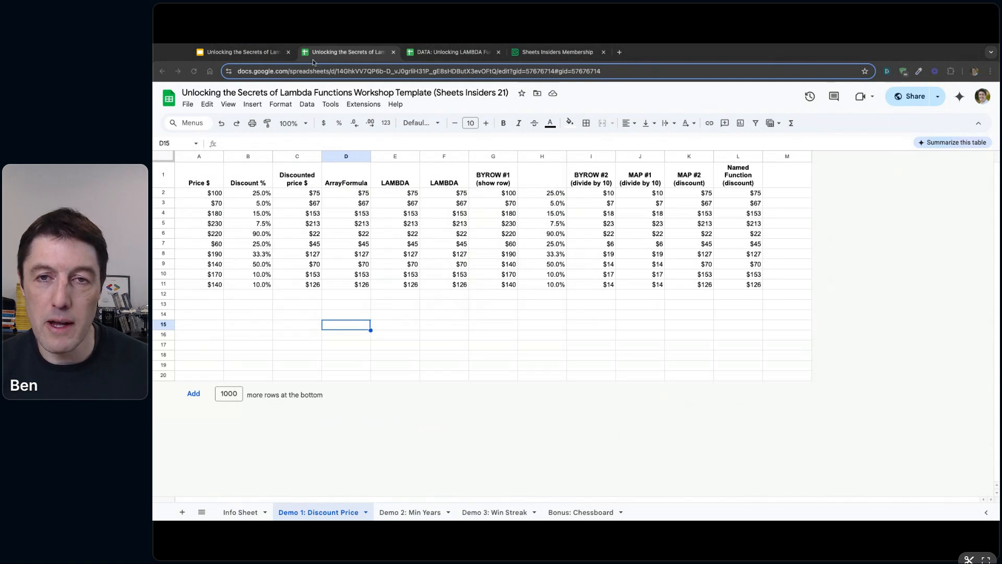
- Advance the slide deck to the Demo 1: Basic LAMBDA Example slide and switch to the DATA workshop spreadsheet
left_click(241, 52)
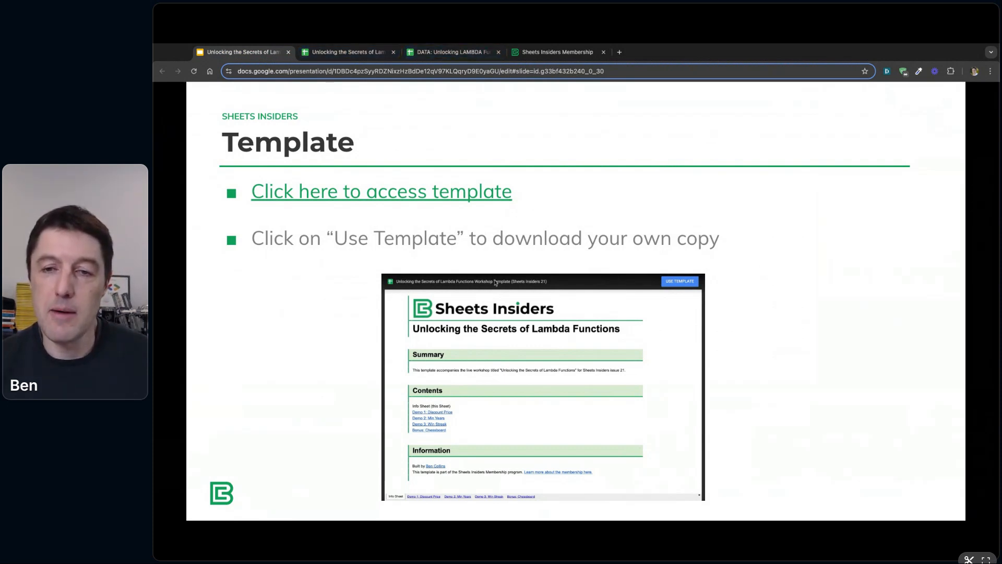
left_click(806, 328)
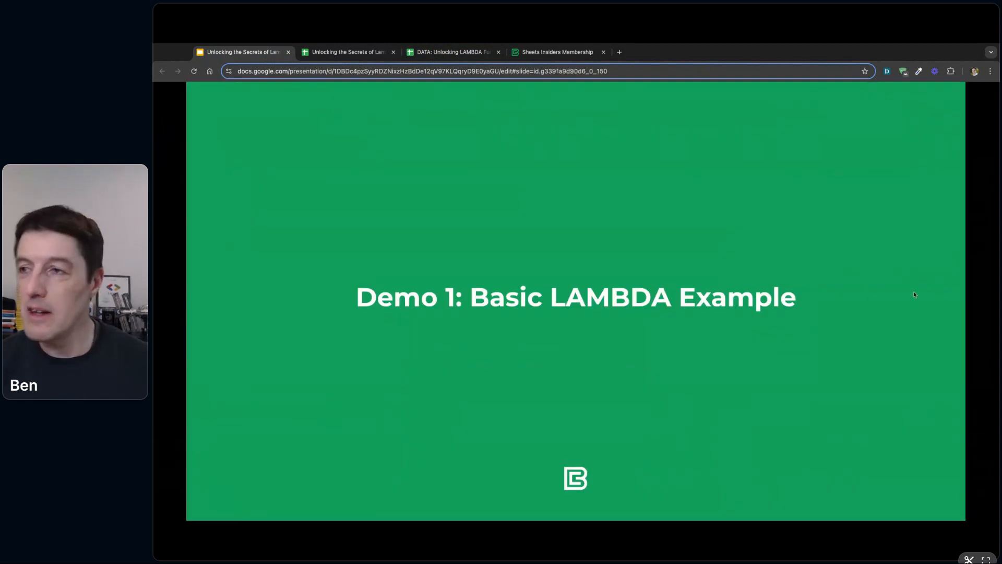
left_click(436, 52)
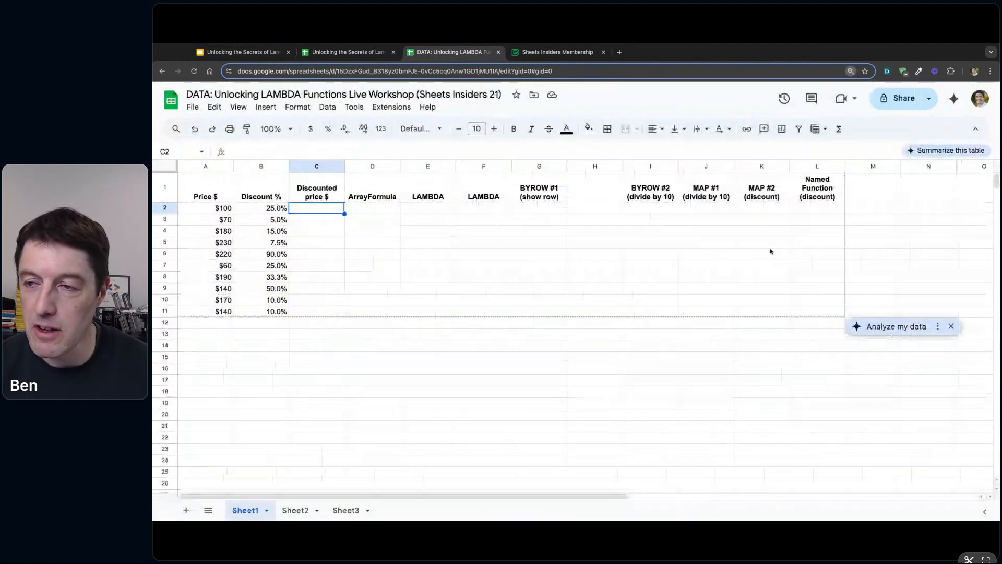
- Freeze the header row and columns A and B on Sheet1
key("ctrl+plus")
key("ctrl+plus")
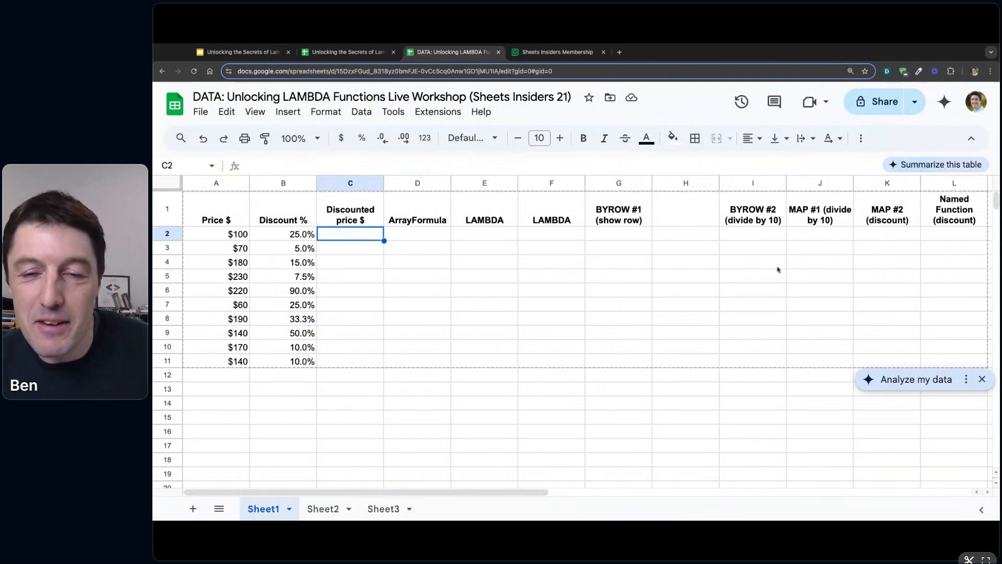
left_click(300, 189)
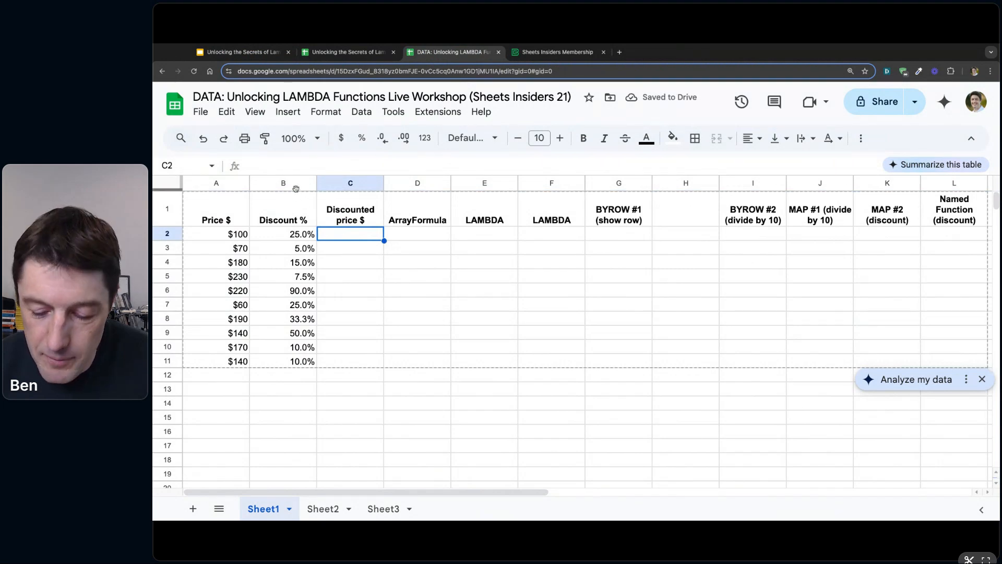
key("ctrl+plus")
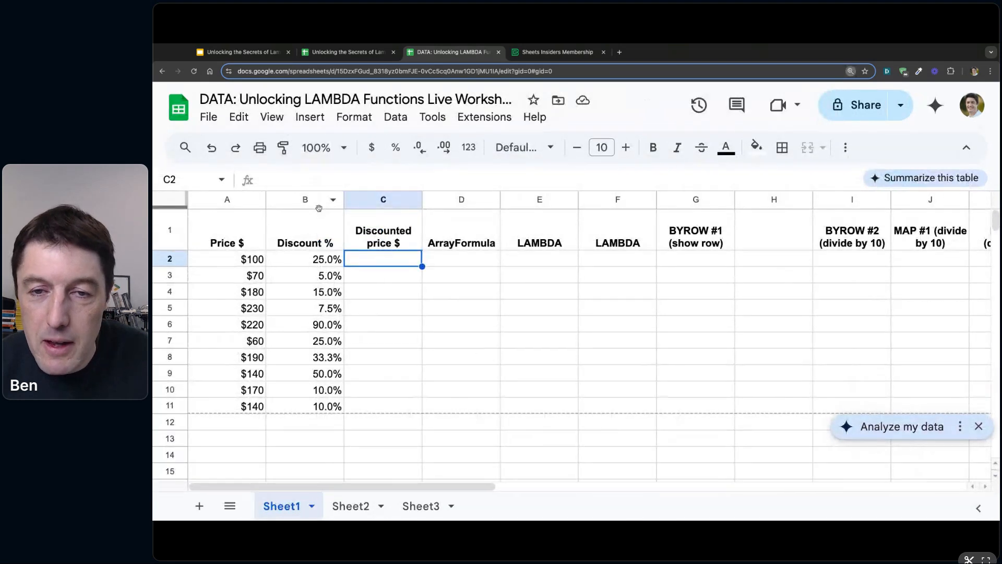
left_click_drag(318, 207, 344, 236)
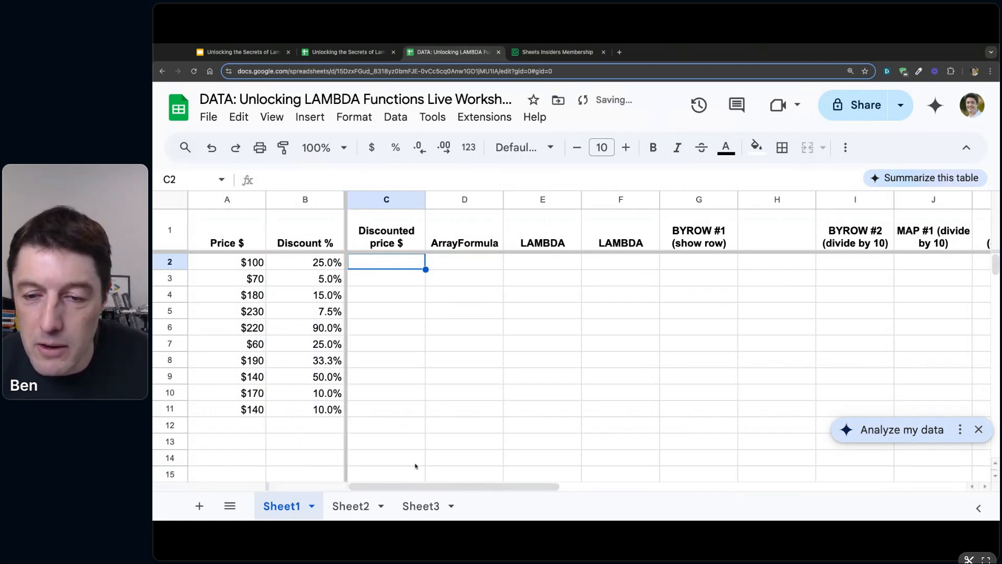
mouse_move(414, 487)
left_mouse_down()
mouse_move(681, 486)
mouse_move(413, 487)
left_mouse_up()
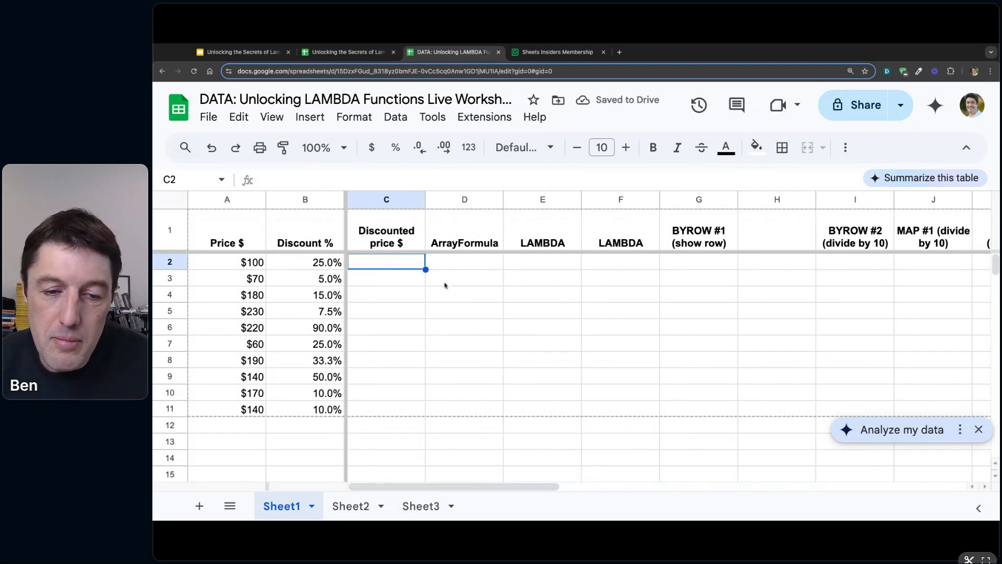
- Calculate the first discounted price in C2 with the formula =A2-(A2*B2)
left_click(465, 277)
left_click(414, 264)
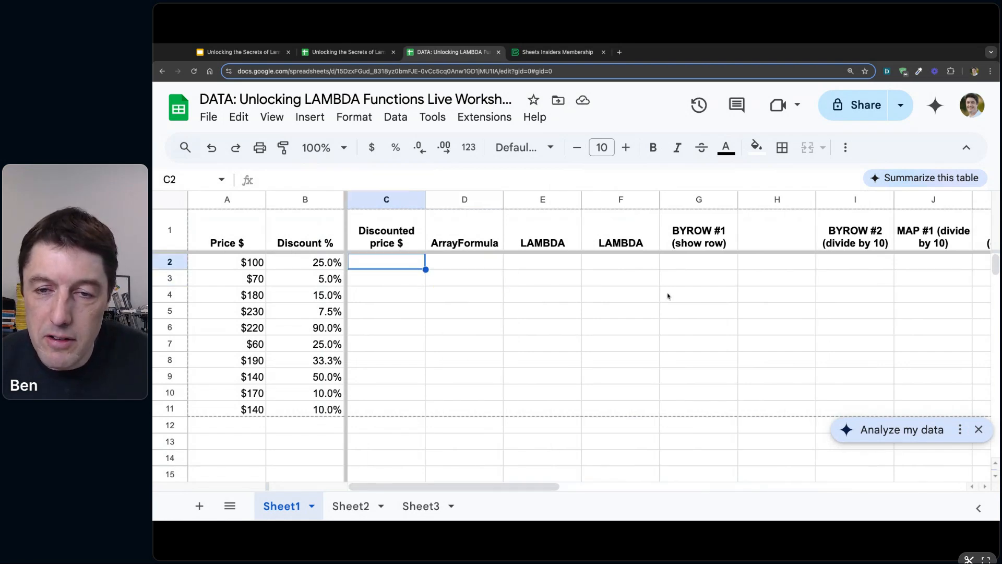
type("=")
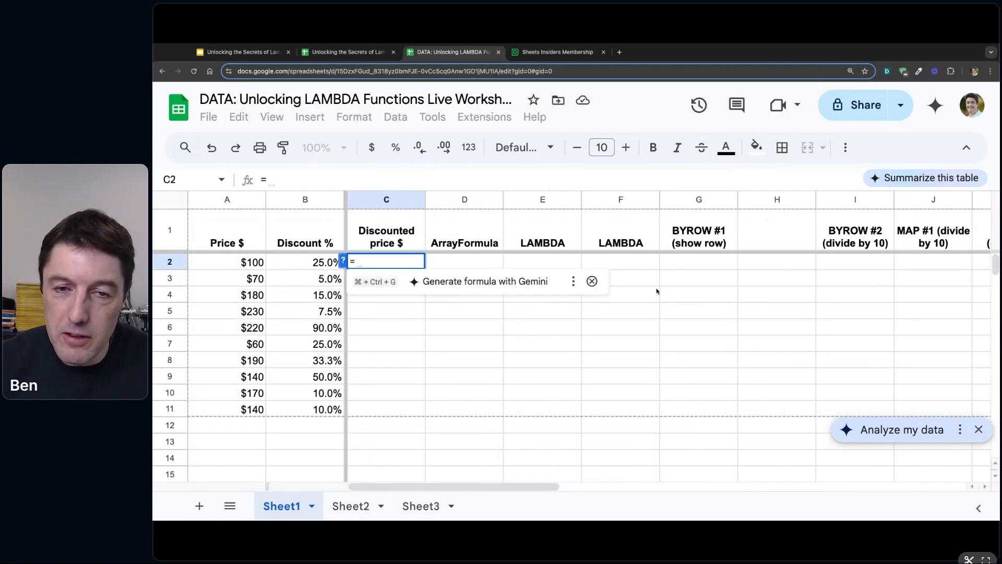
type("A2-(")
key("Left")
key("Left")
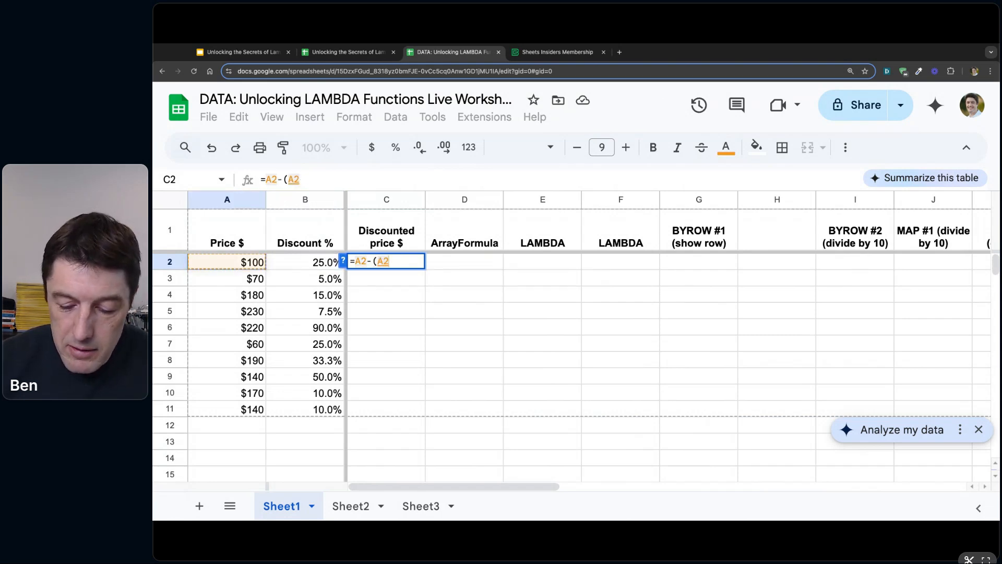
type("*")
key("Left")
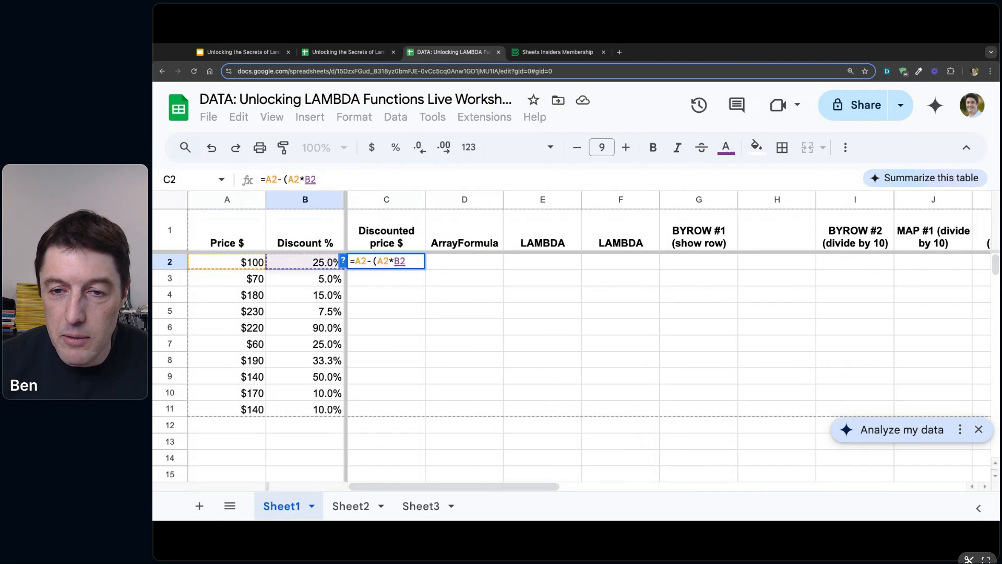
key("Return")
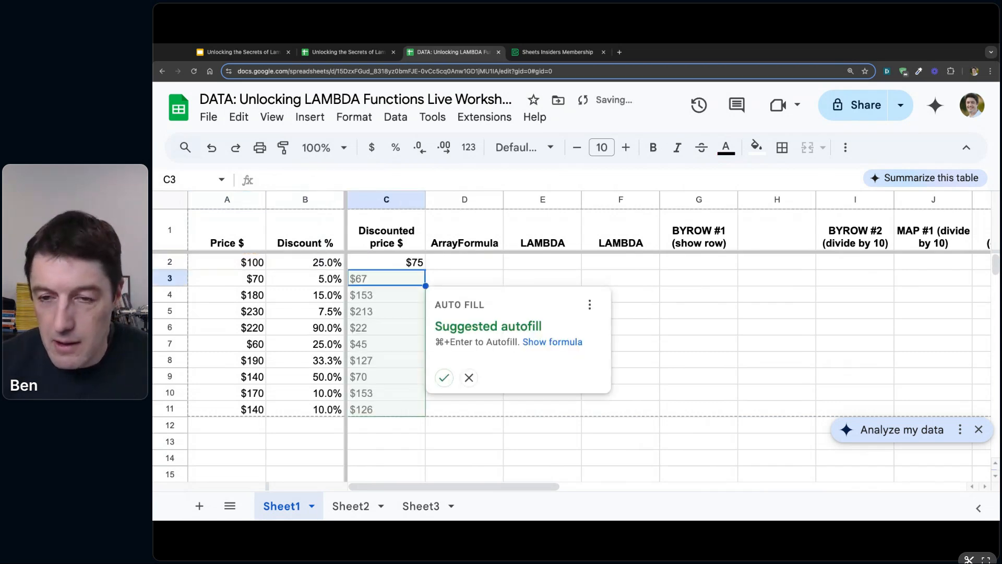
- Accept the suggested autofill for the discounted prices in C3:C11 and review the formula in C2
left_click(444, 377)
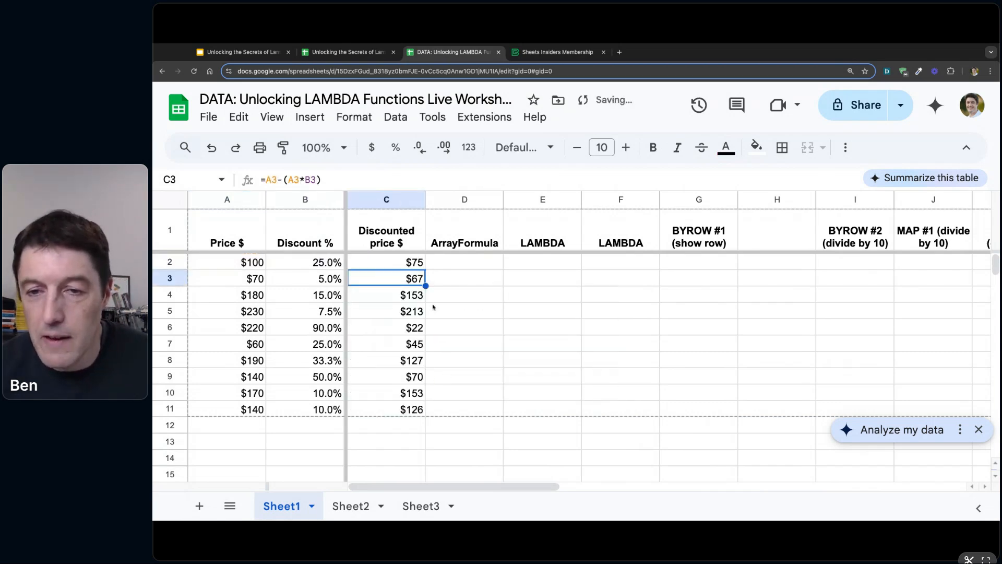
left_click(417, 267)
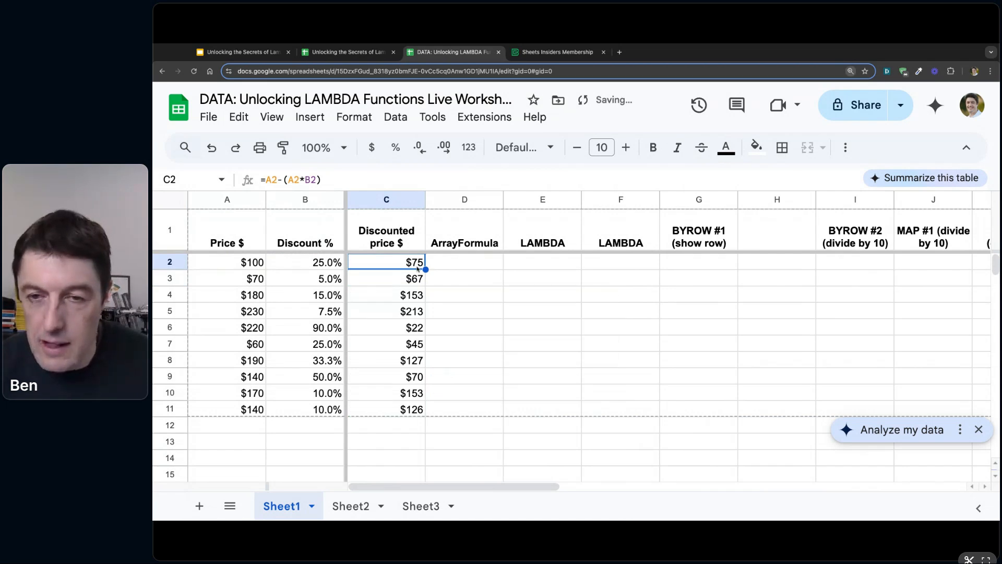
key("ctrl+equal")
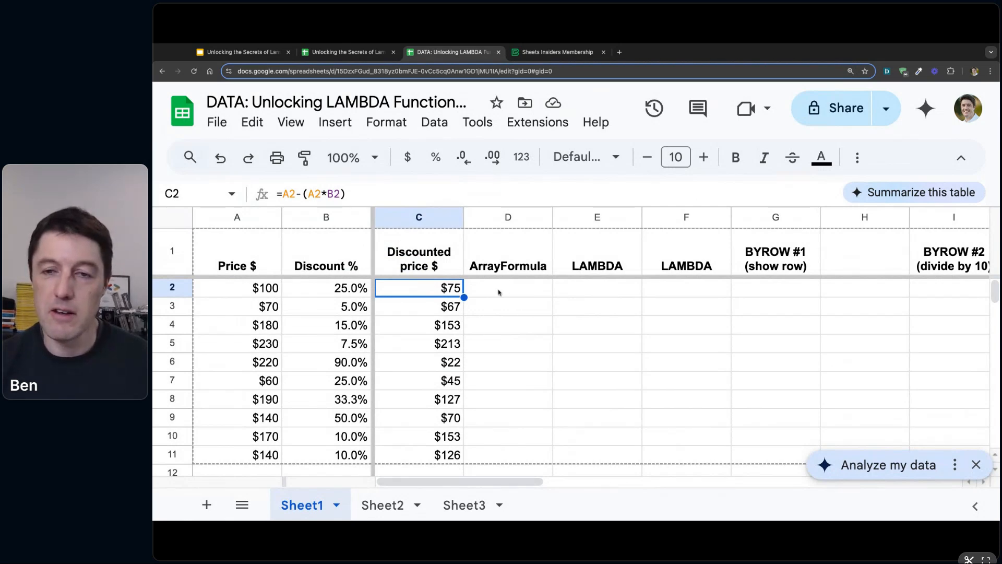
left_click_drag(346, 195, 276, 194)
key("Escape")
- Calculate all discounted prices from cell D2 with the single formula =ArrayFormula(A2:A11-(A2:A11*B2:B11))
left_click(515, 292)
type("=")
key("Left")
key("Left")
key("Left")
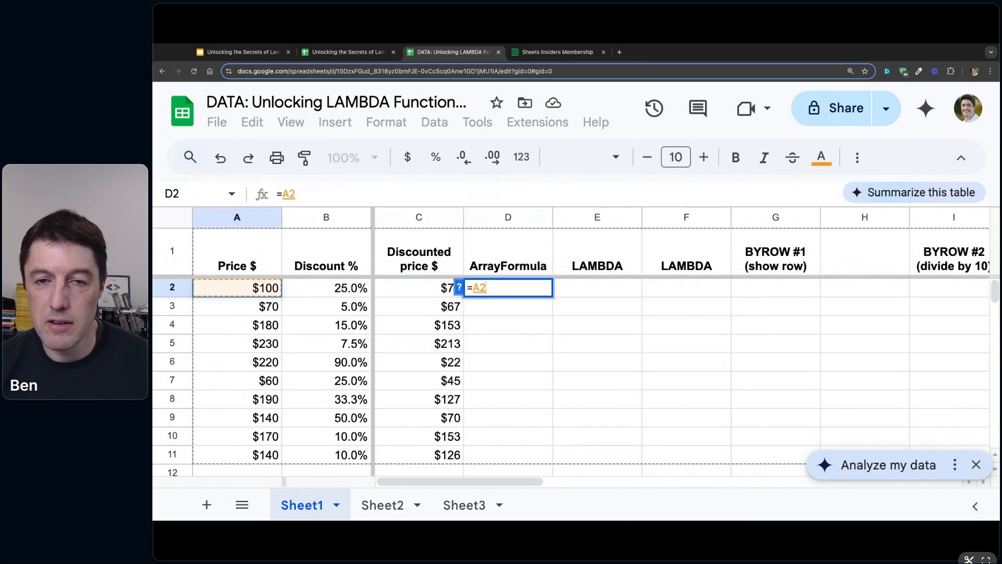
key("ctrl+shift+Down")
type("-")
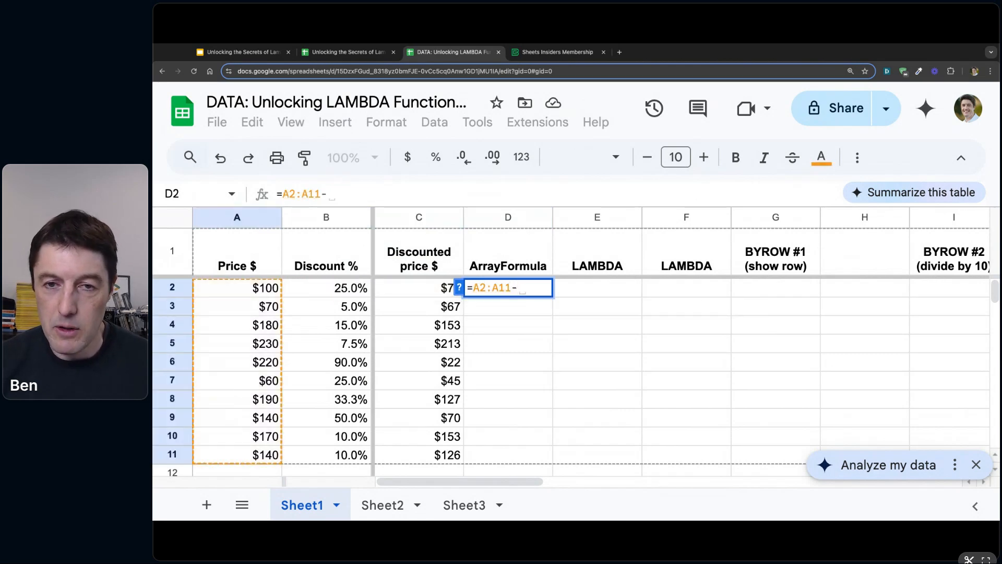
type("(")
left_click_drag(258, 294, 250, 455)
type("*")
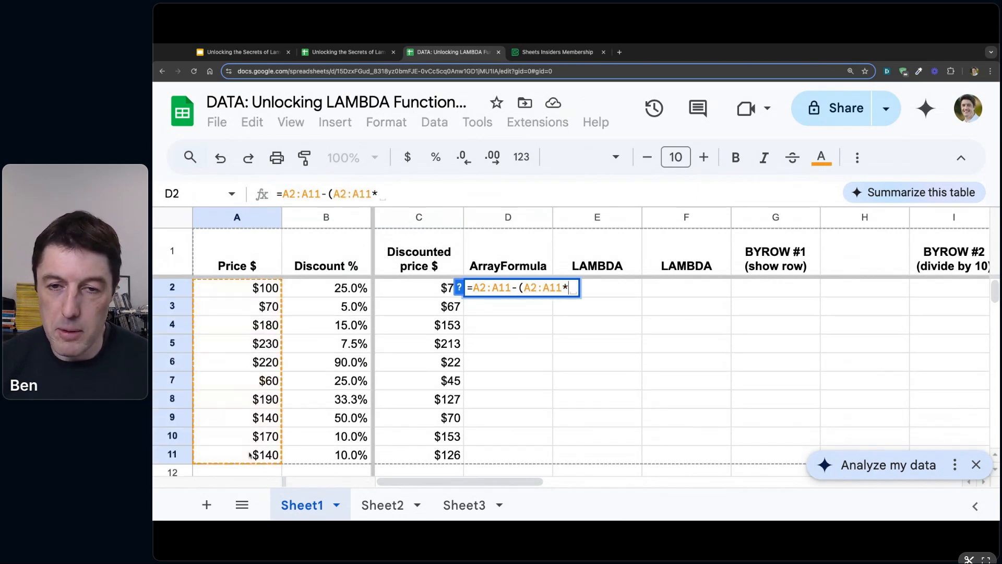
left_click_drag(319, 293, 335, 456)
type(")")
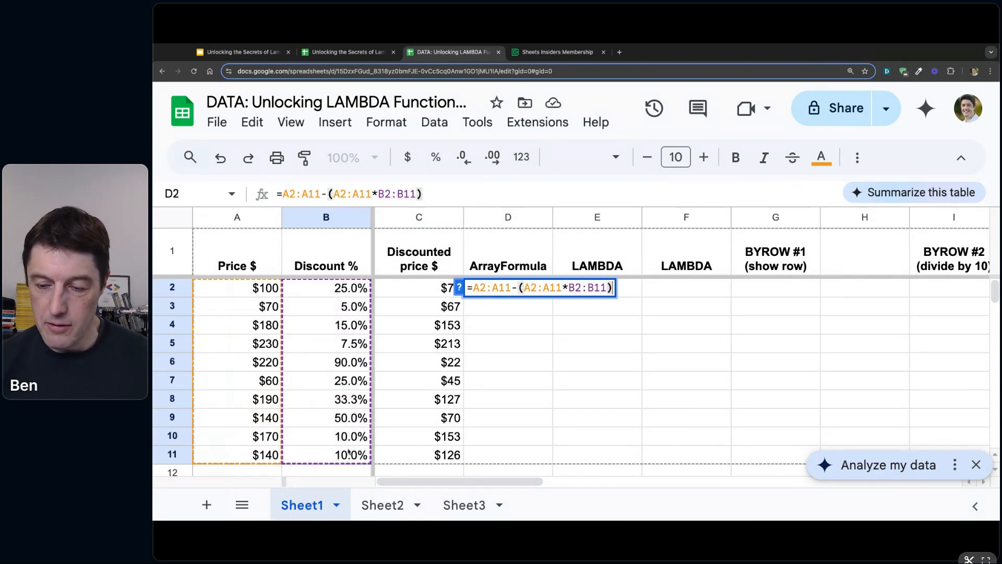
key("ctrl+shift+Return")
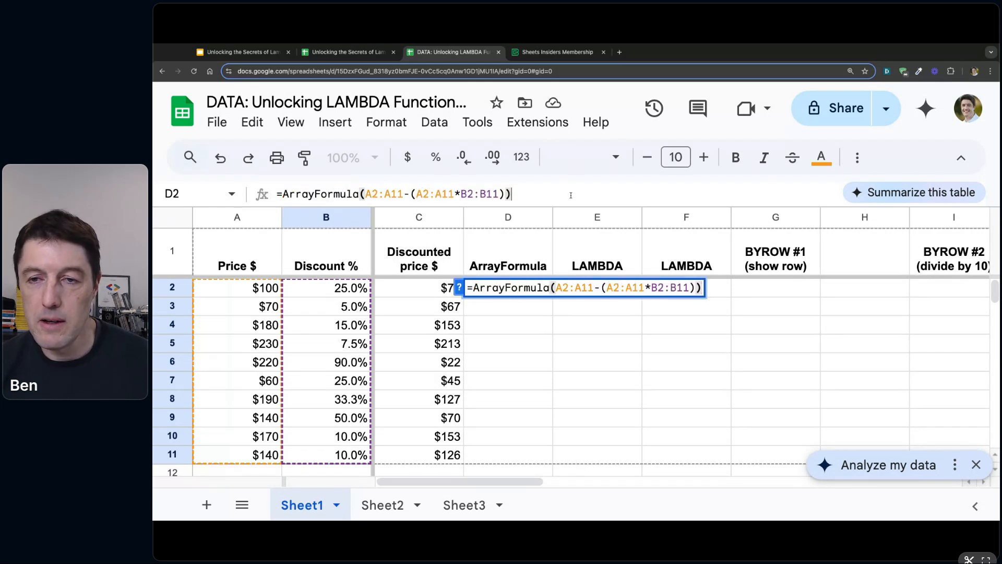
key("Return")
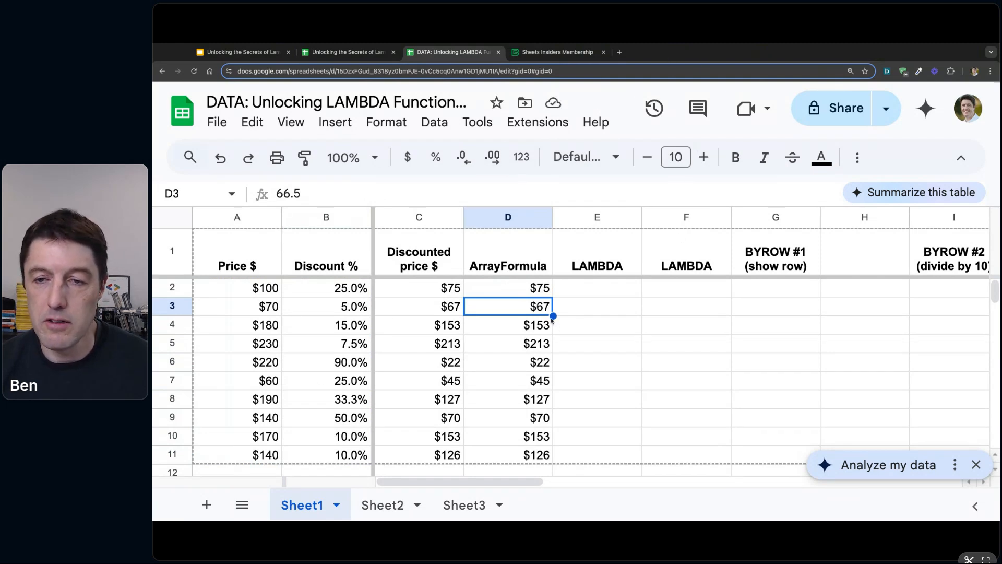
- Compare the array formula output in column D with the row-by-row formulas in column C, checking row 7 in particular
left_click(537, 292)
key("shift+Down")
key("shift+Down")
key("shift+Down")
key("shift+Down")
key("shift+Down")
key("shift+Down")
key("shift+Down")
key("shift+Down")
key("shift+Down")
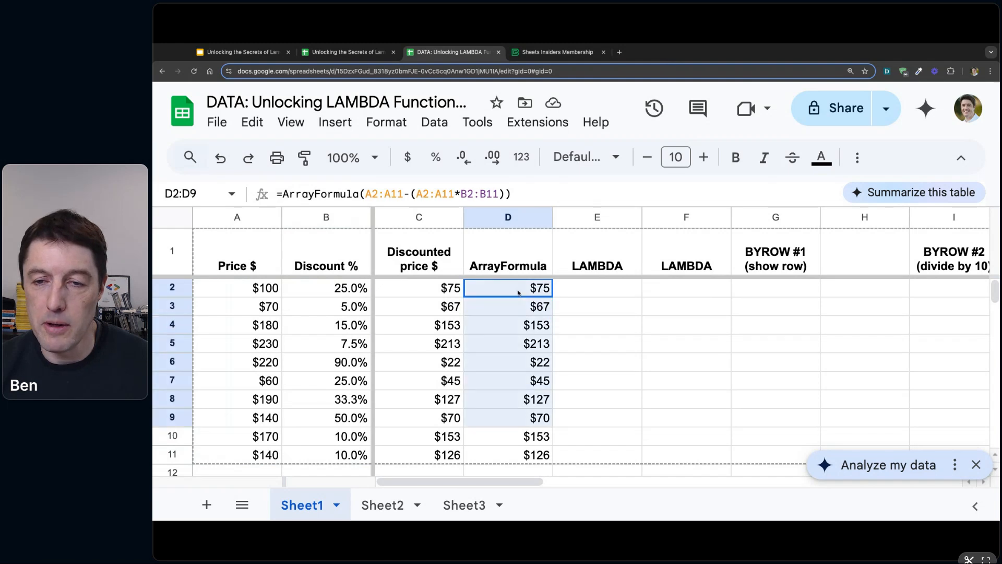
left_click(368, 332)
left_click(332, 342)
left_click(287, 364)
left_click(256, 367)
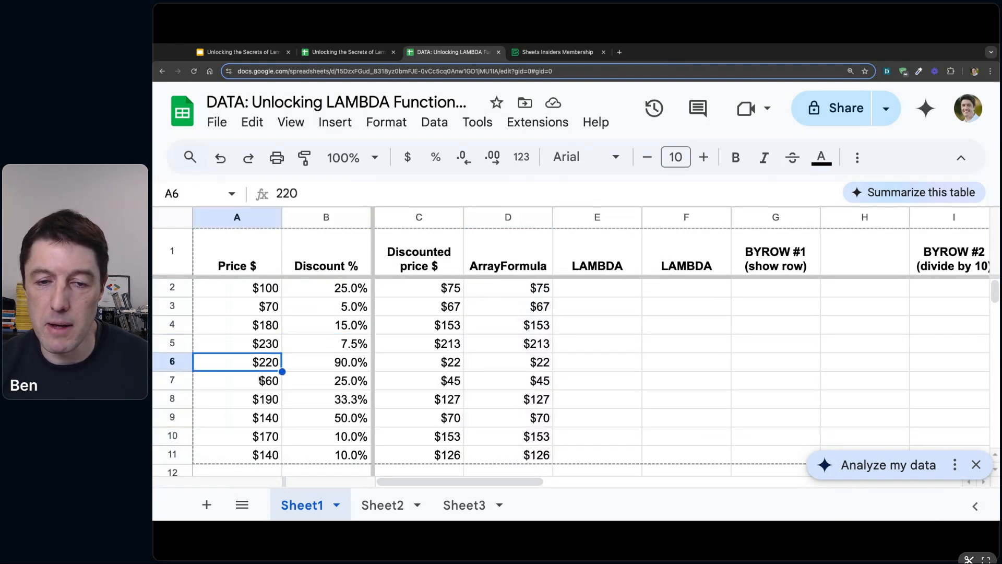
left_click(355, 384)
left_click_drag(268, 384, 507, 387)
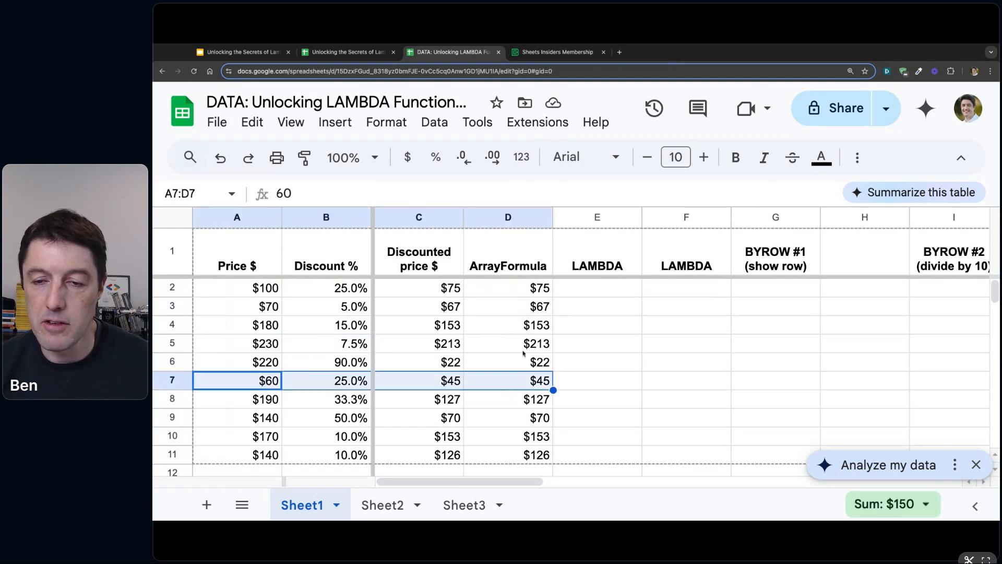
left_click(453, 382)
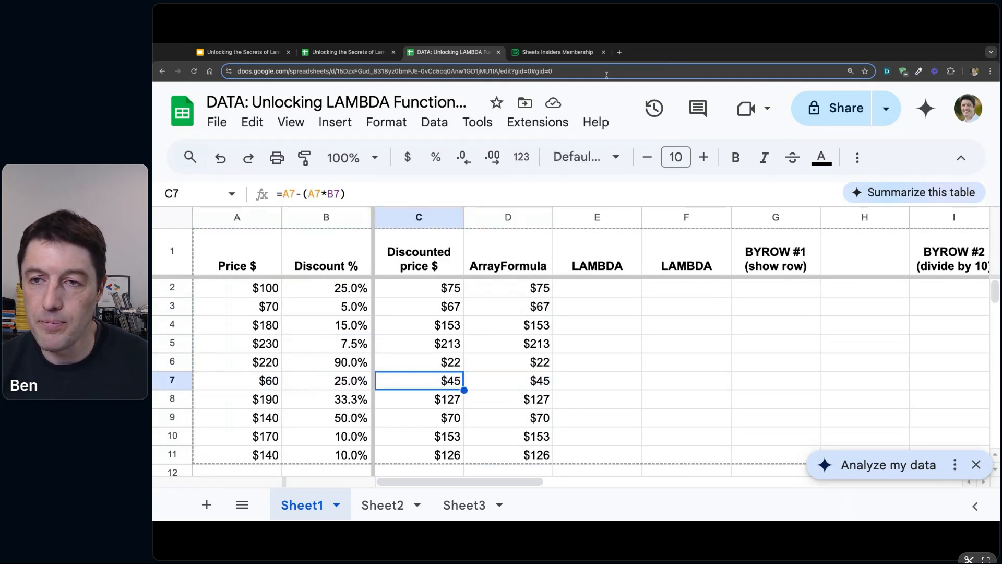
- Begin a LAMBDA formula in E2 with the two argument names price and discount
double_click(643, 47)
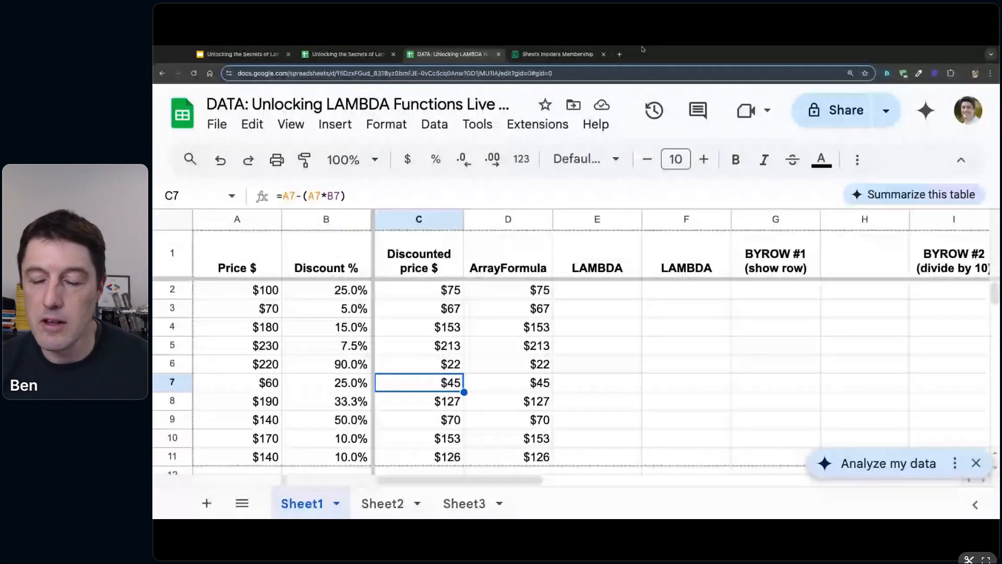
left_click(597, 290)
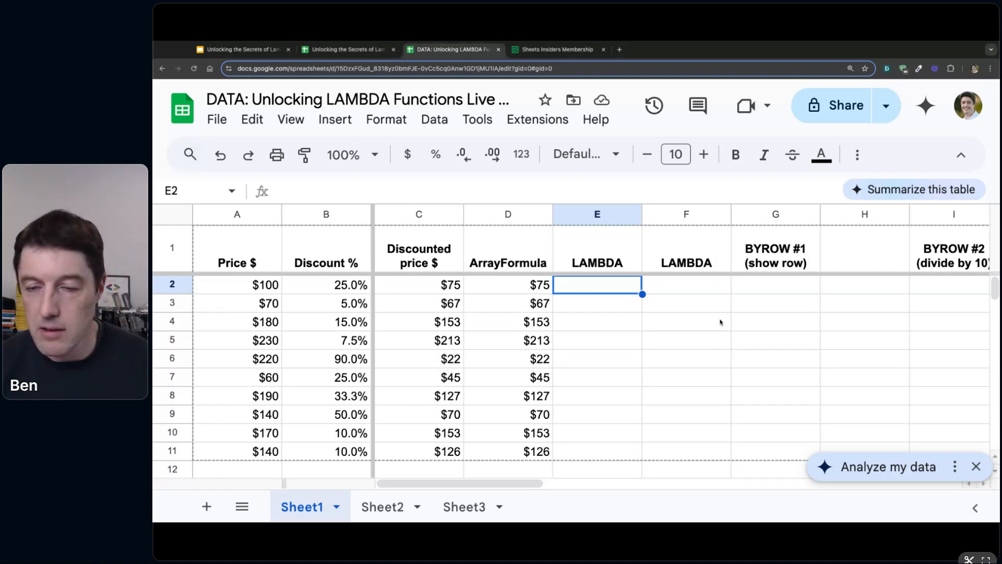
type("=")
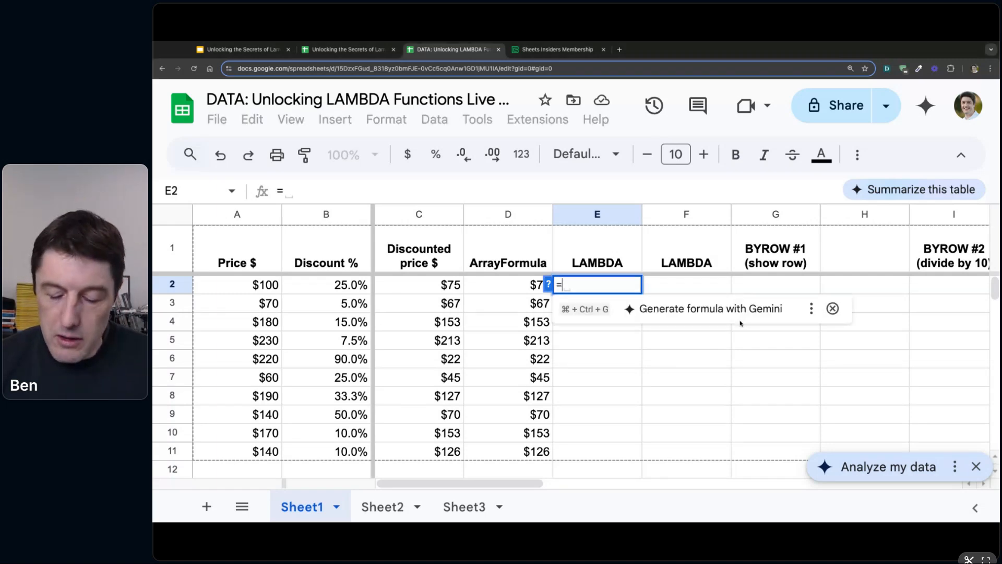
type("lma")
key("BackSpace")
key("BackSpace")
type("am")
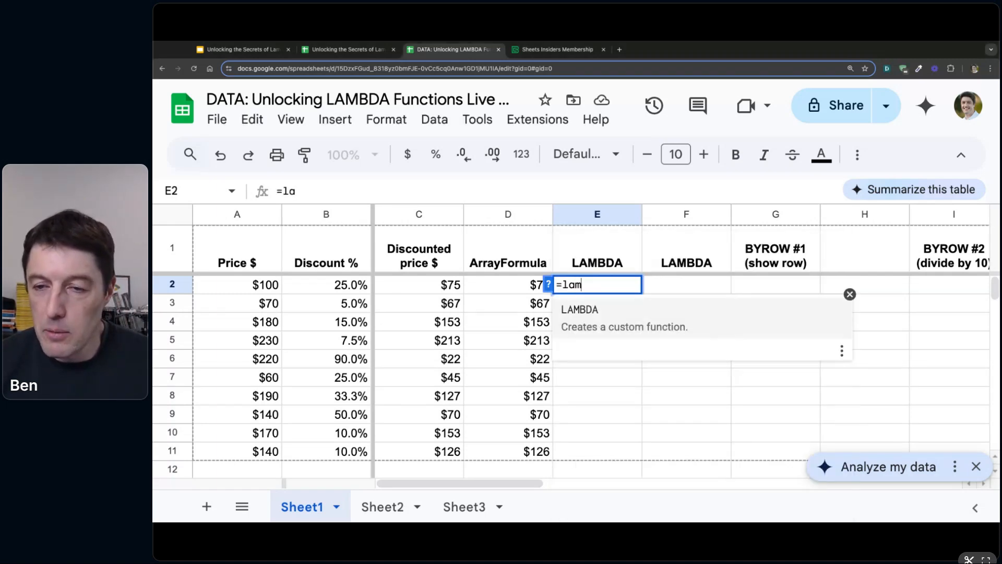
key("Tab")
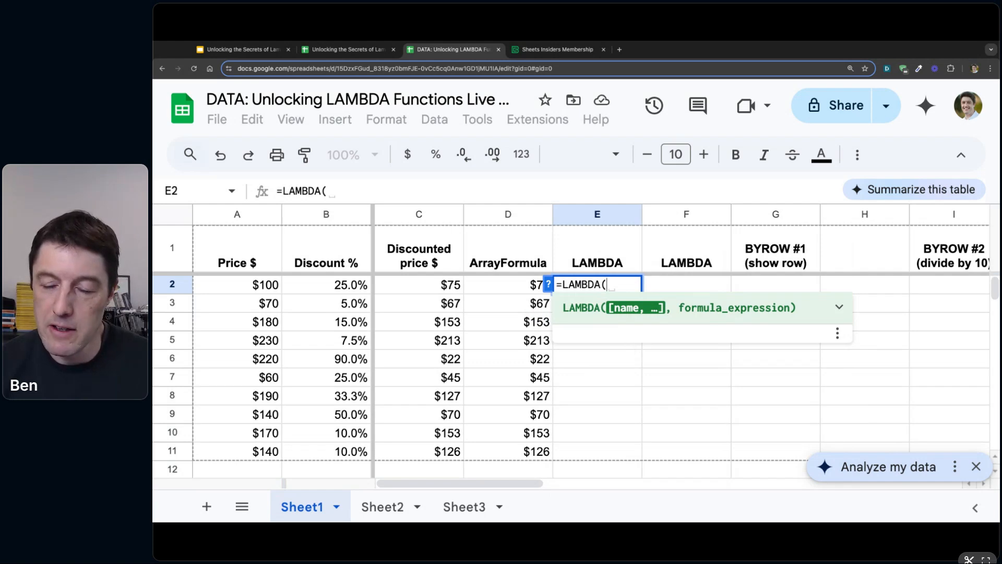
type("price")
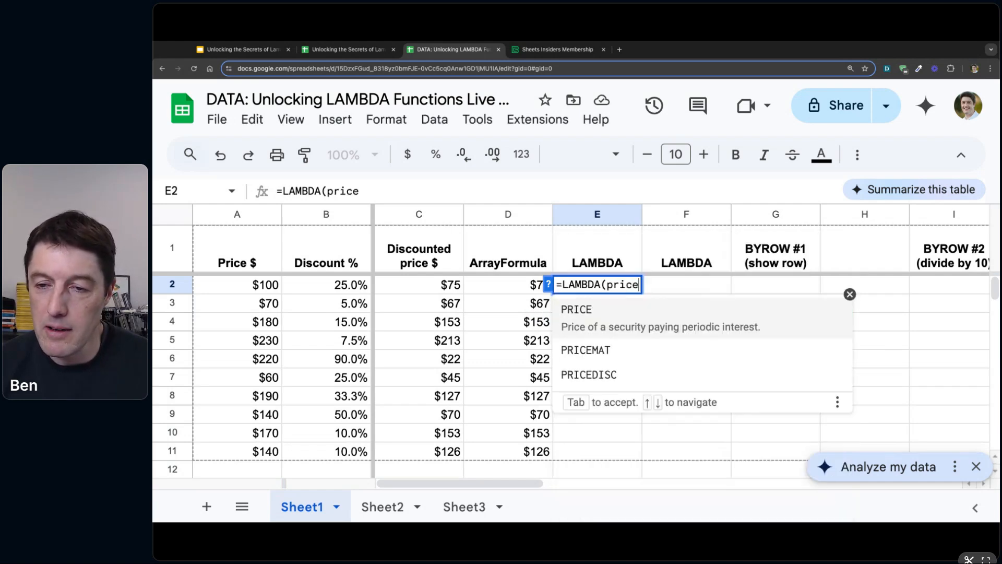
type(",discount")
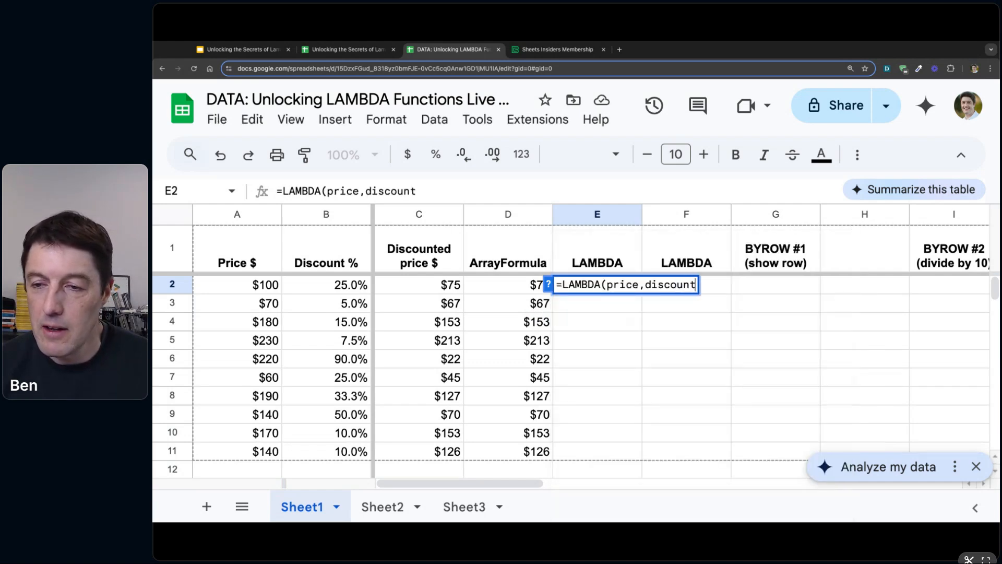
type(",")
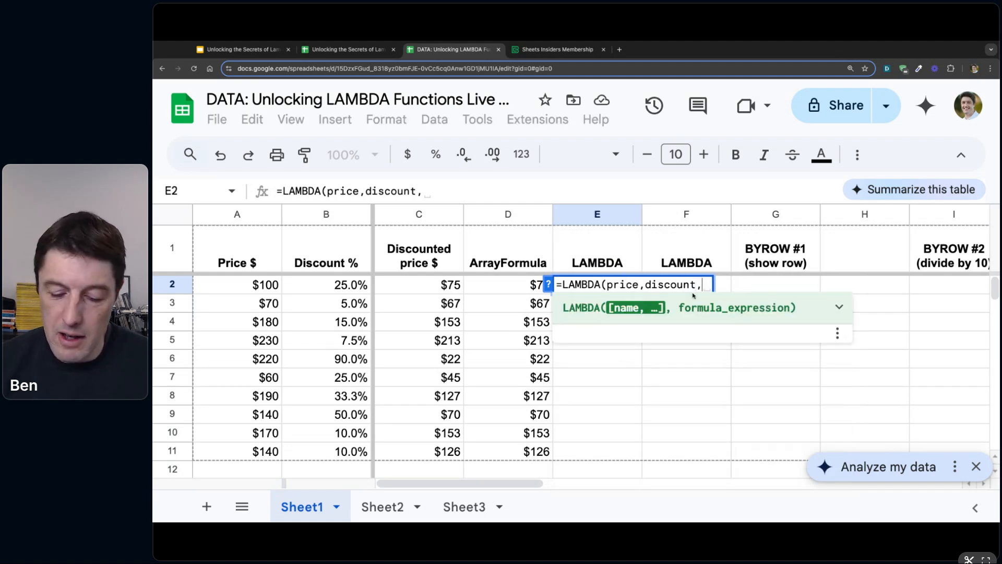
- Complete the LAMBDA definition in E2 with the expression price-(price*discount) and its closing parenthesis
type("pri")
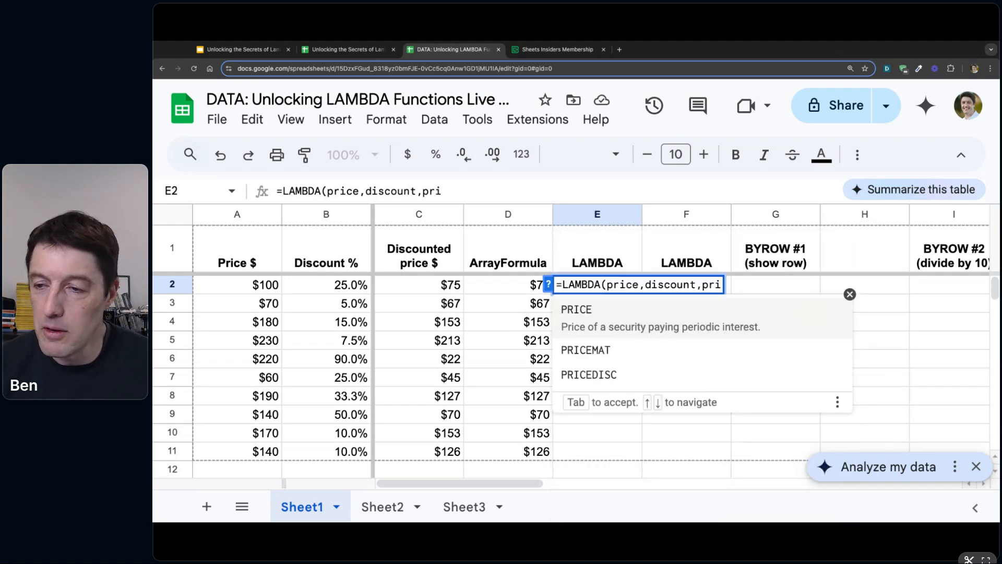
left_click(850, 294)
type("ce-")
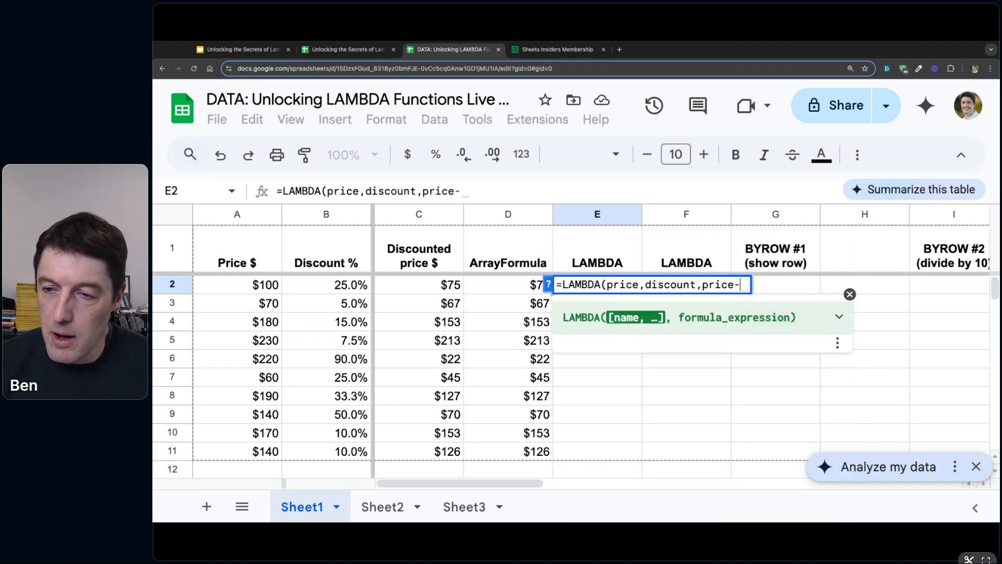
type("(price")
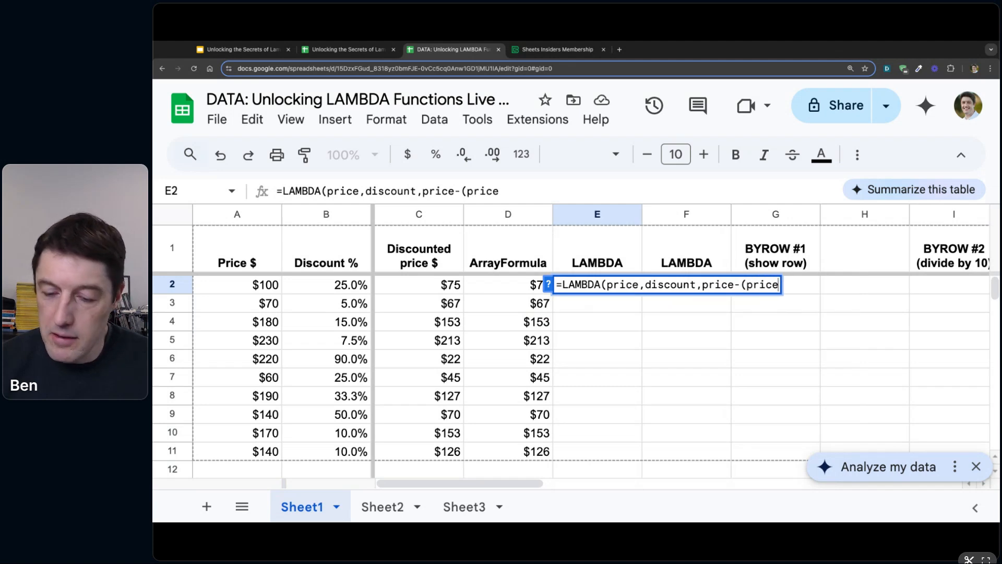
type("*discount)")
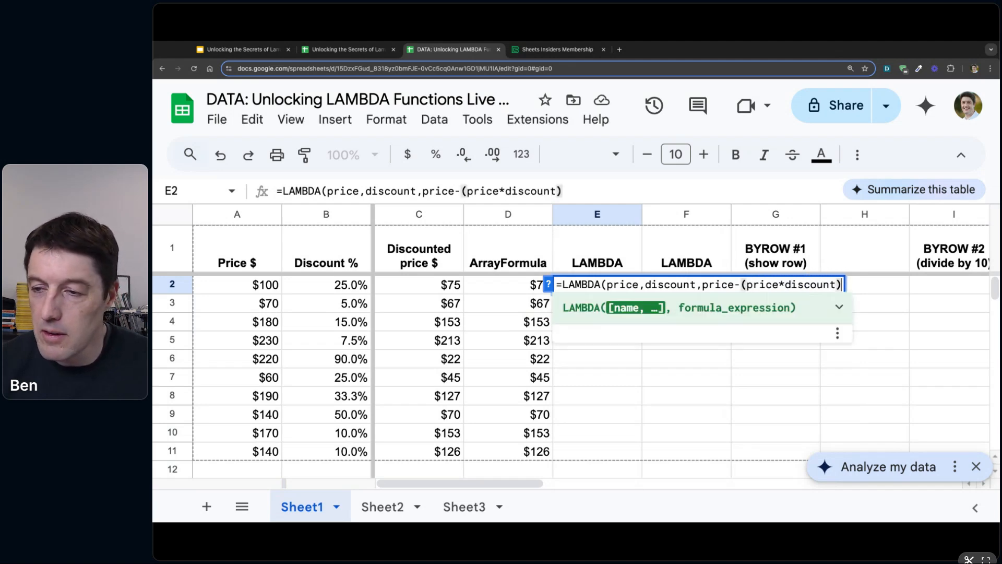
type(")")
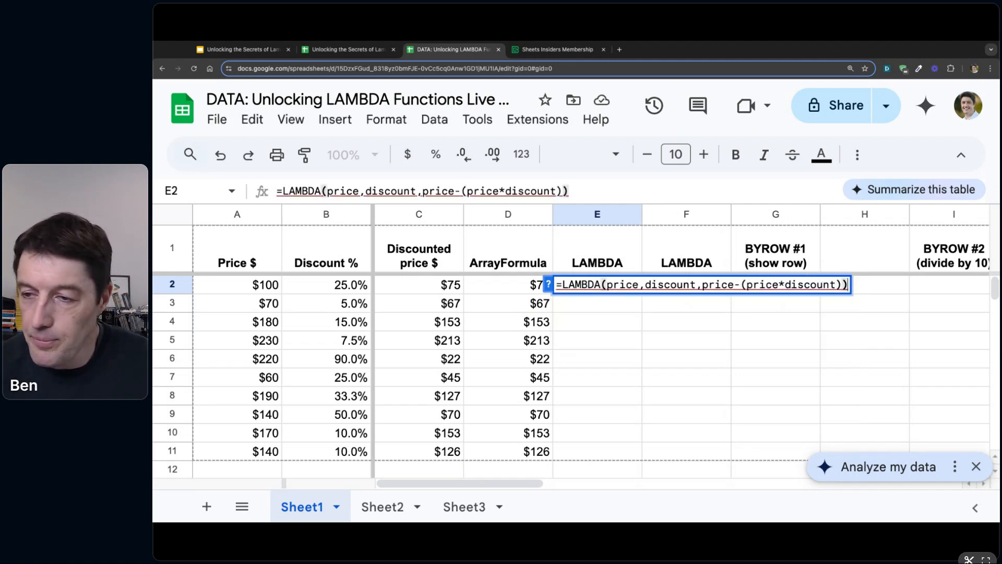
- Space out the E2 formula for readability so it reads =LAMBDA( price, discount, price - ( price * discount ))
left_click(329, 191)
left_click(367, 191)
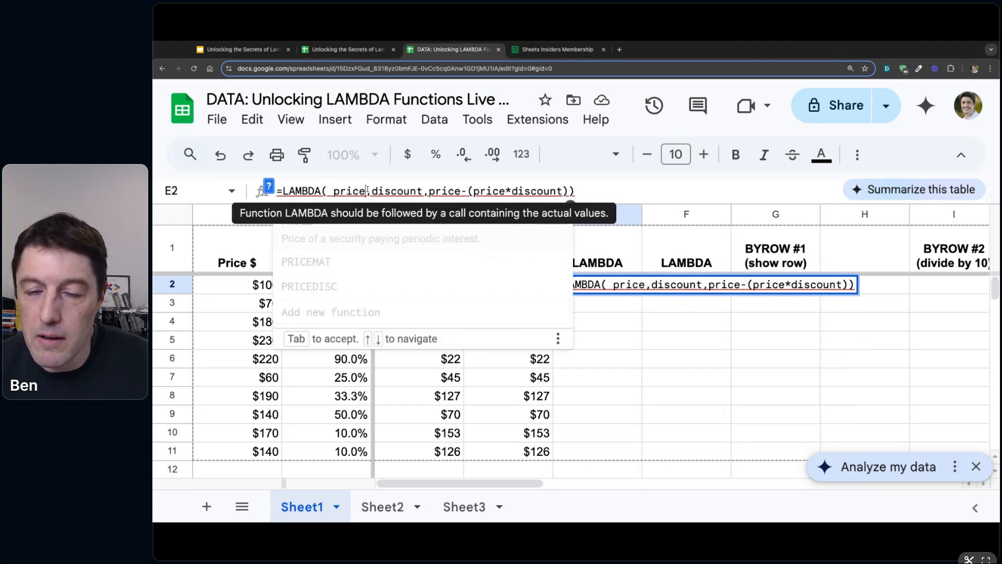
left_click(371, 191)
left_click(437, 191)
left_click(480, 191)
left_click(493, 191)
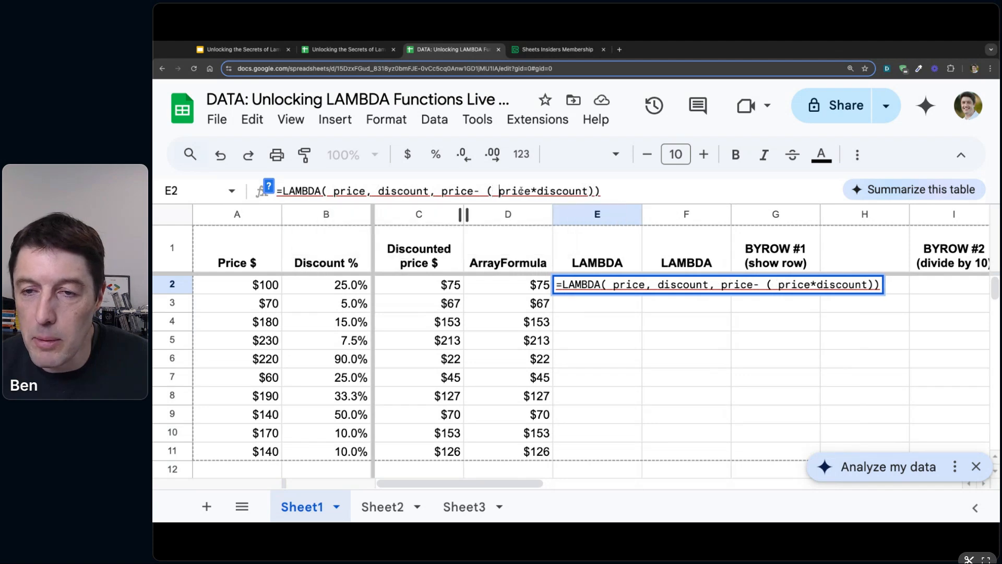
left_click(527, 191)
left_click(545, 191)
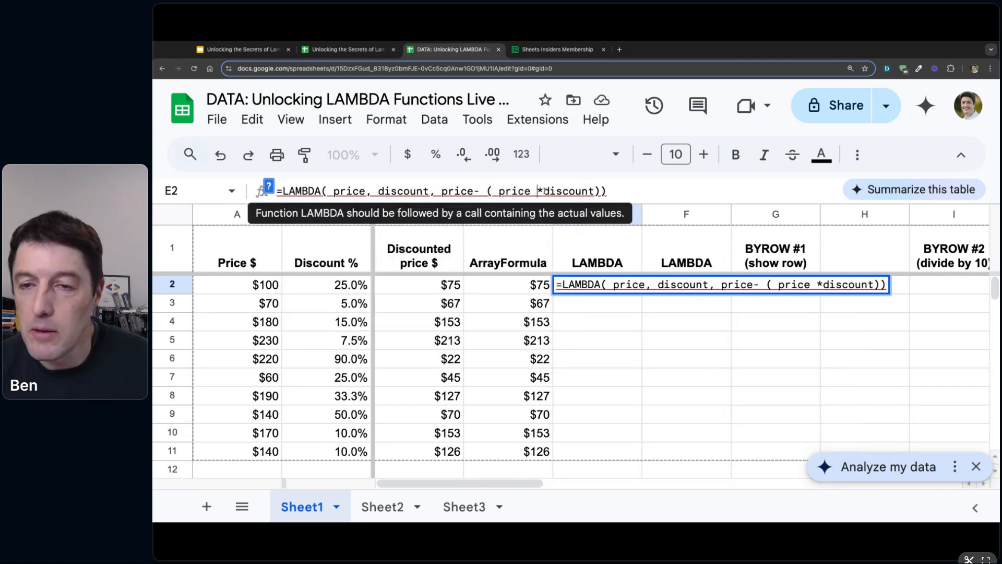
left_click(600, 191)
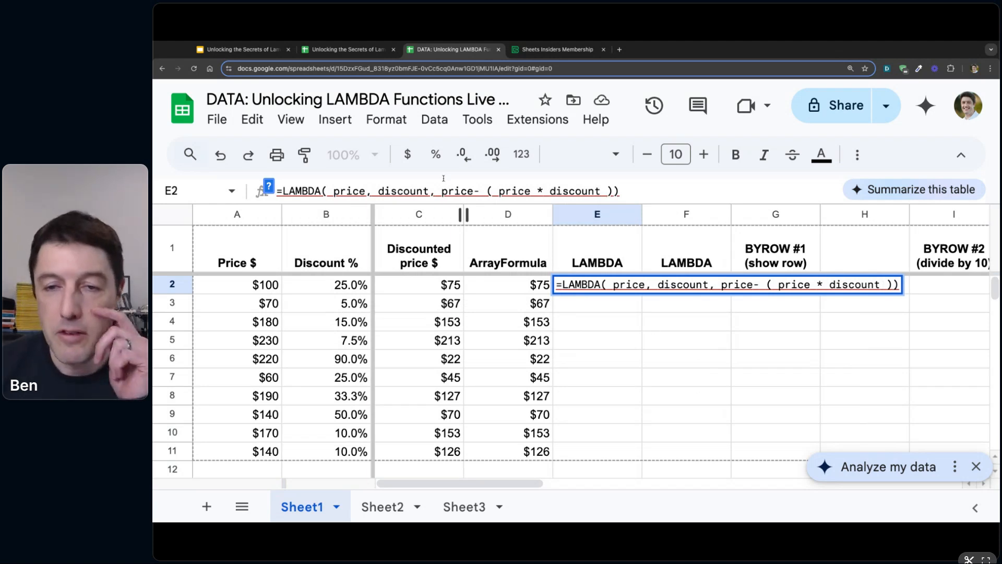
left_click(476, 191)
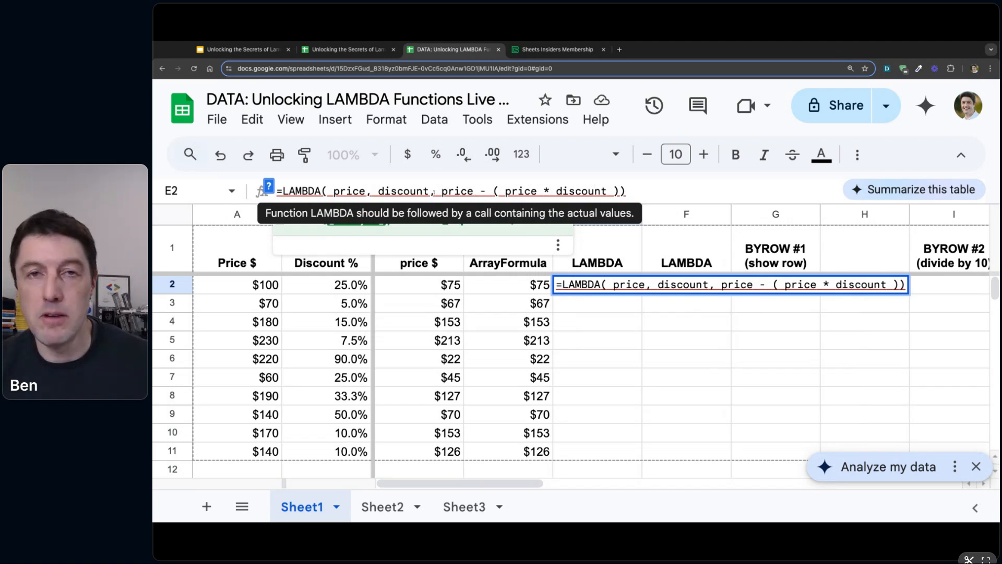
left_click(632, 193)
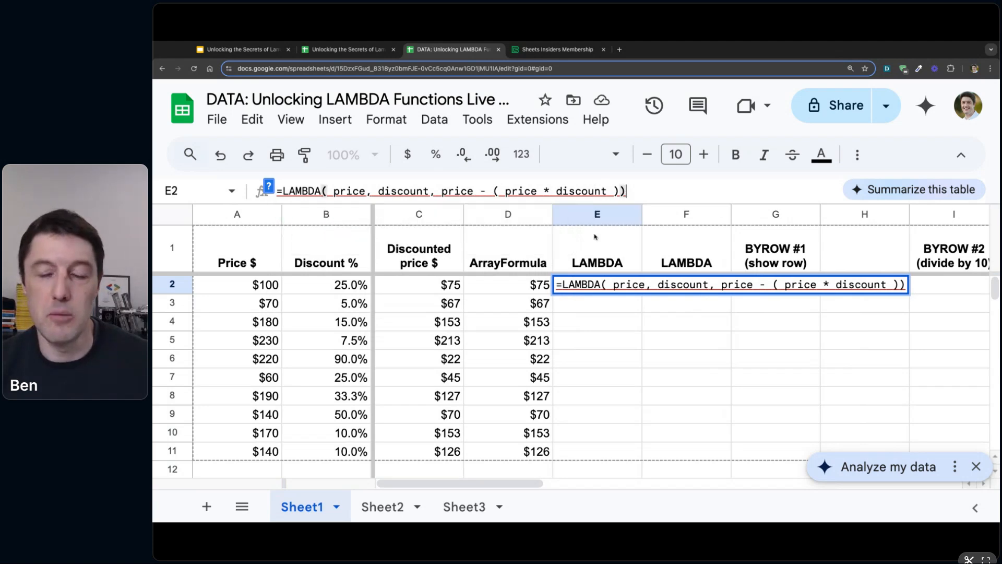
- Review the arguments and expression of the LAMBDA in E2, and append the call (A2,B2) to pass in actual values
left_click_drag(442, 192, 619, 192)
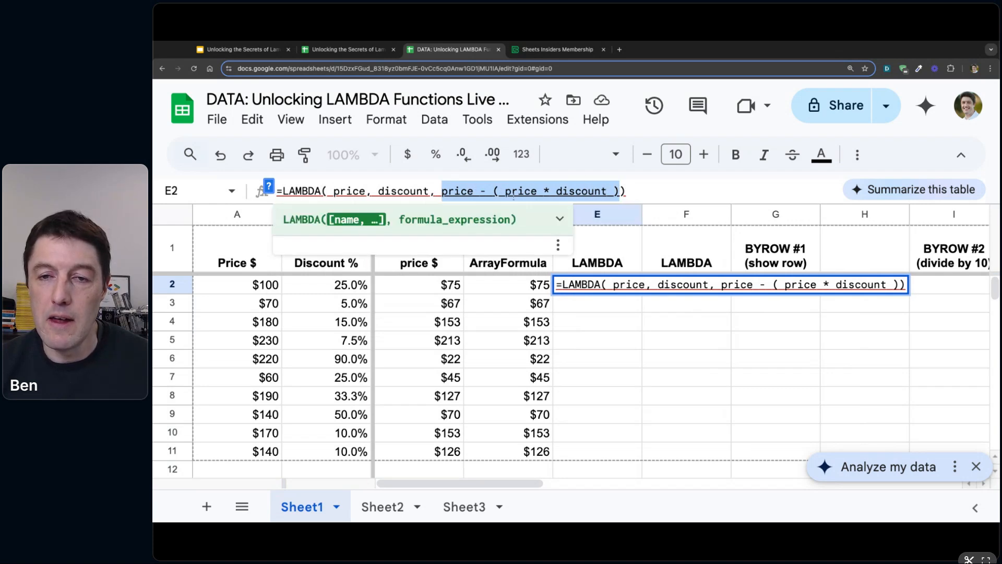
left_click(358, 191)
left_click(398, 191)
left_click_drag(440, 192, 621, 192)
left_click(675, 190)
type("(")
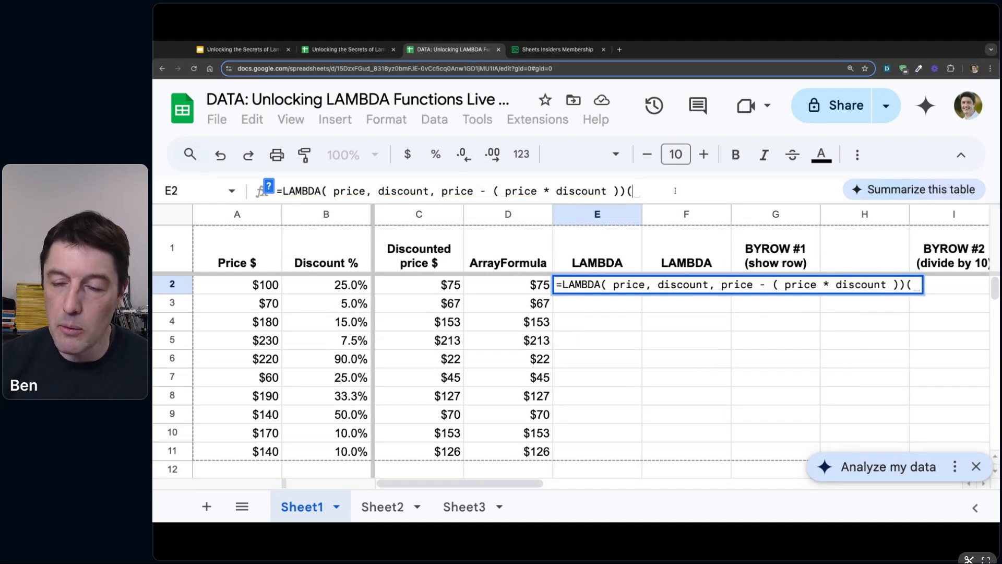
left_click(234, 282)
type(",")
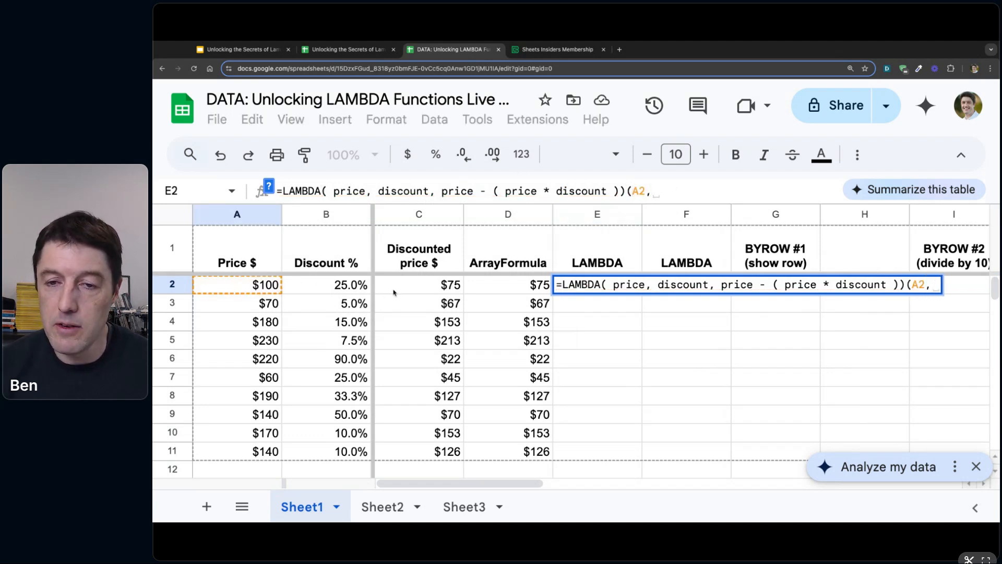
left_click(358, 290)
type(")")
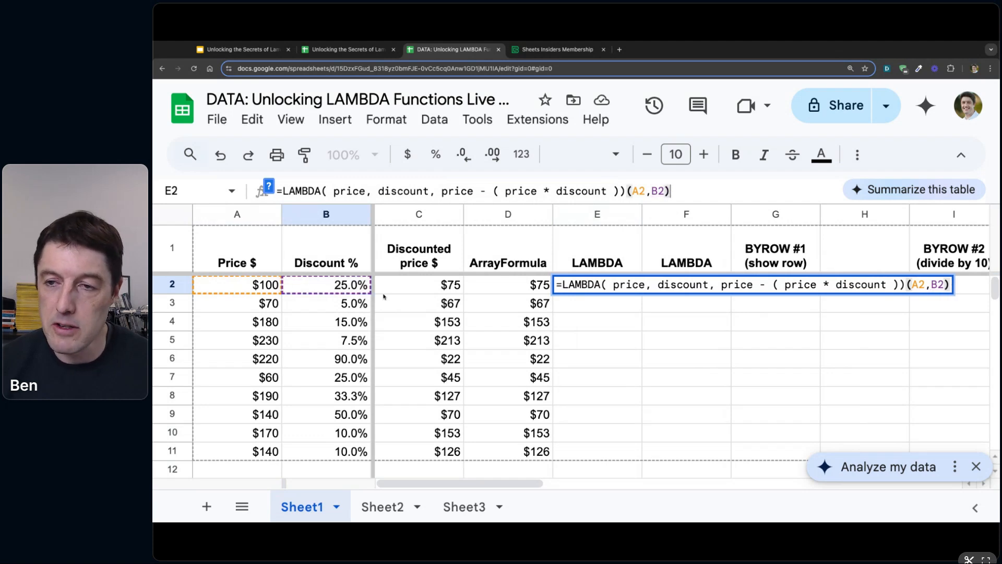
- Review the definition and call parts of the LAMBDA formula, commit it in E2, and accept the suggested autofill for E3:E11
left_click_drag(321, 191, 626, 191)
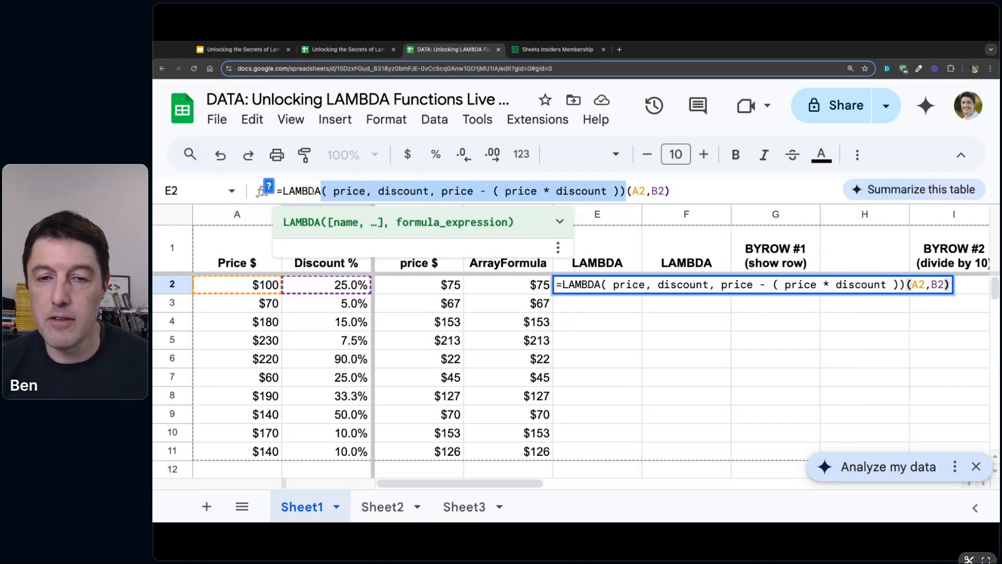
left_click_drag(628, 191, 670, 191)
left_click(679, 191)
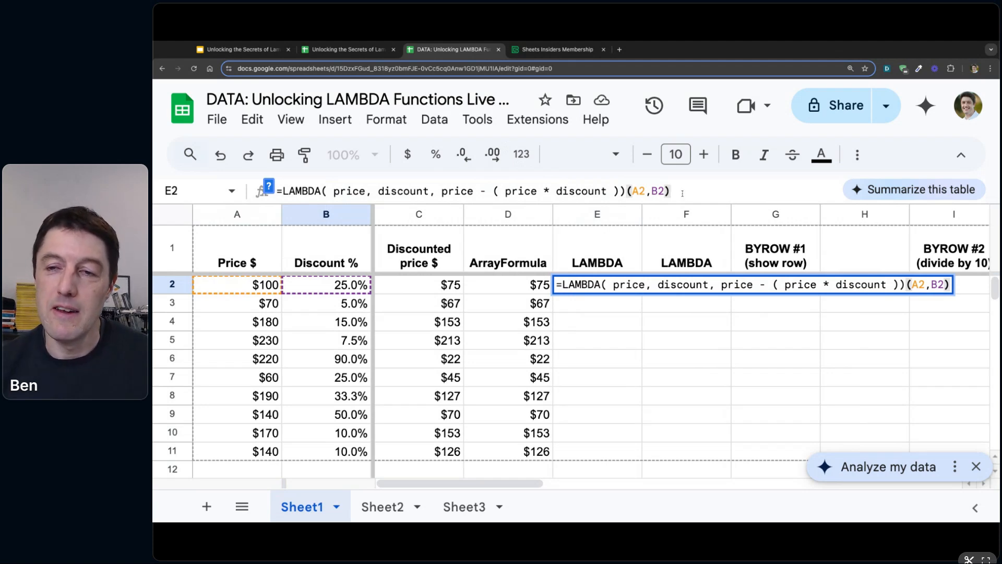
left_click_drag(629, 191, 321, 191)
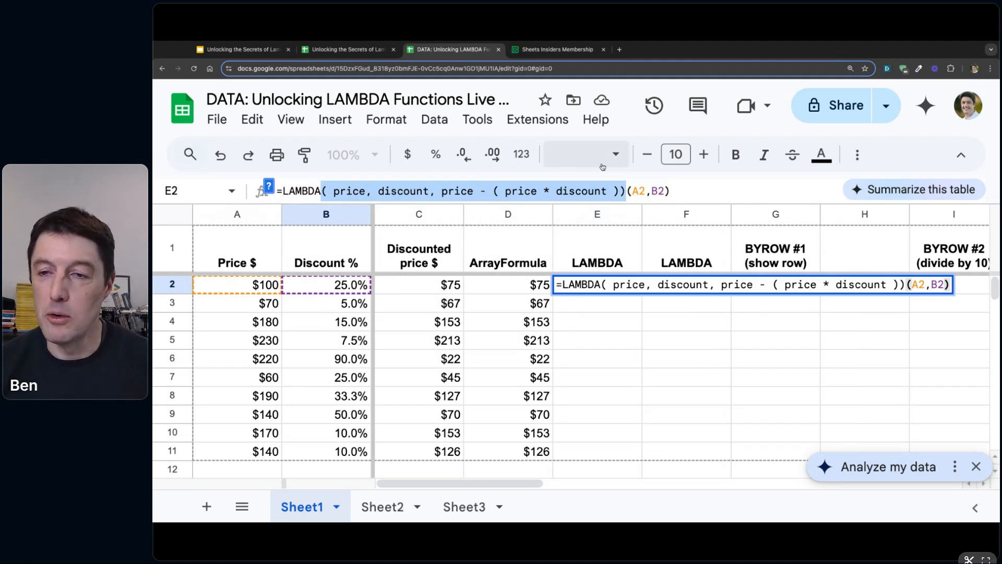
left_click(671, 185)
key("Return")
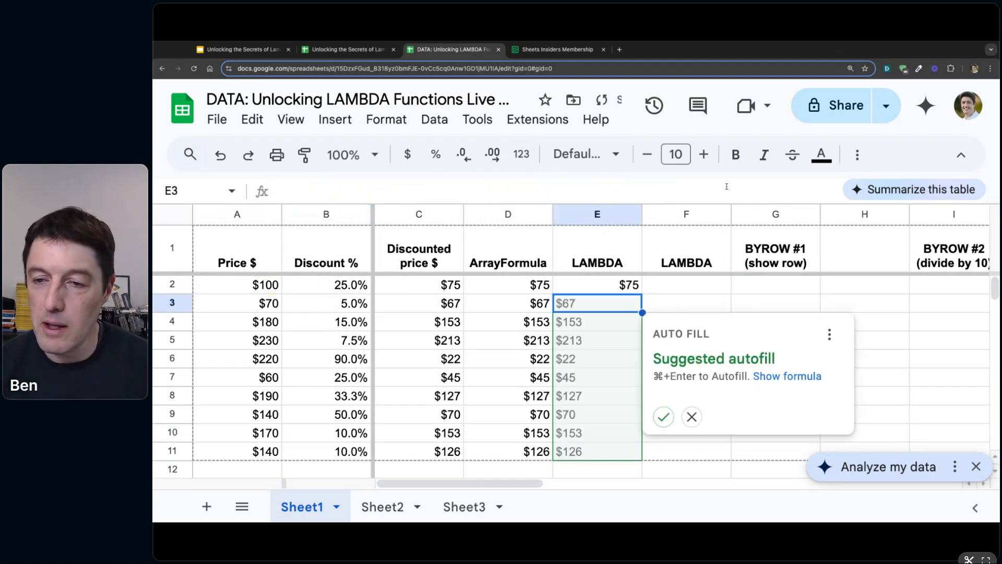
key("super+Return")
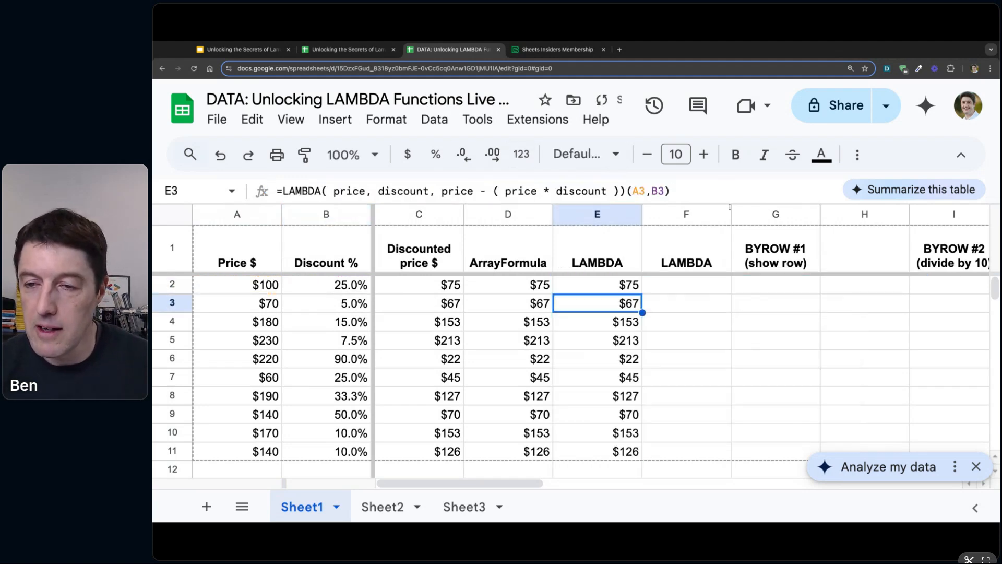
- Compare the standard formula in C2 with the LAMBDA formula in E2, checking the A2,B2 inputs of its call
key("Up")
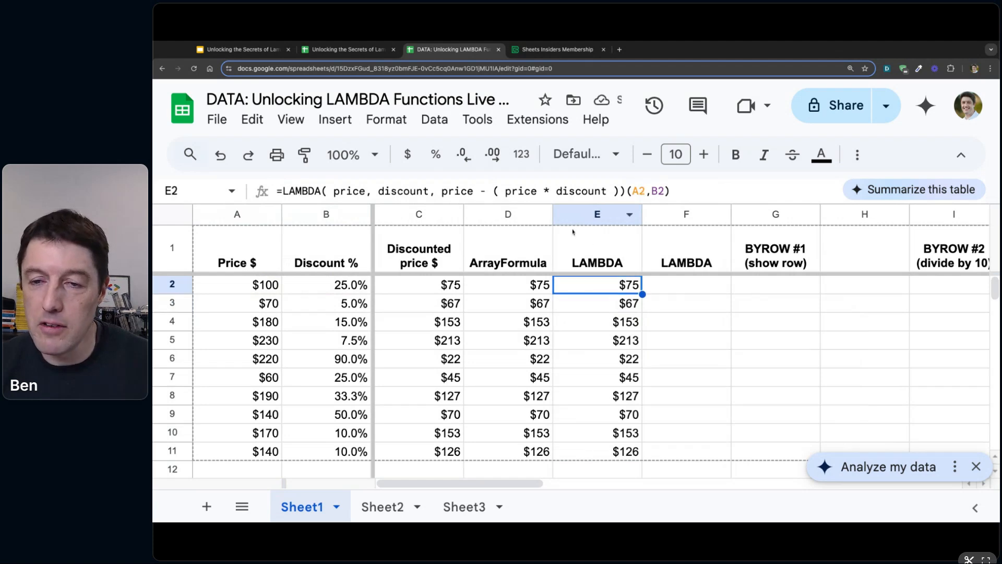
left_click(446, 290)
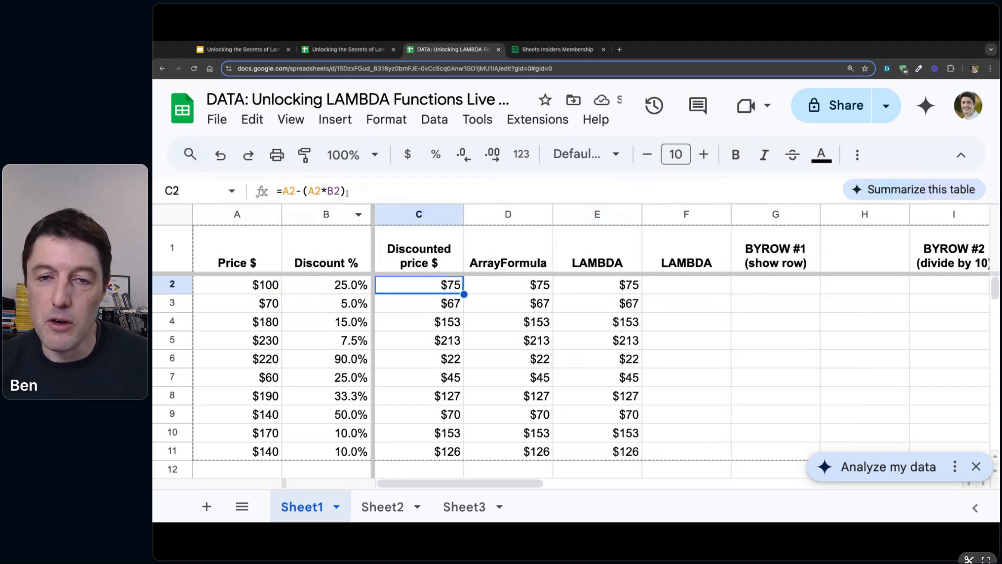
key("F2")
left_click(579, 286)
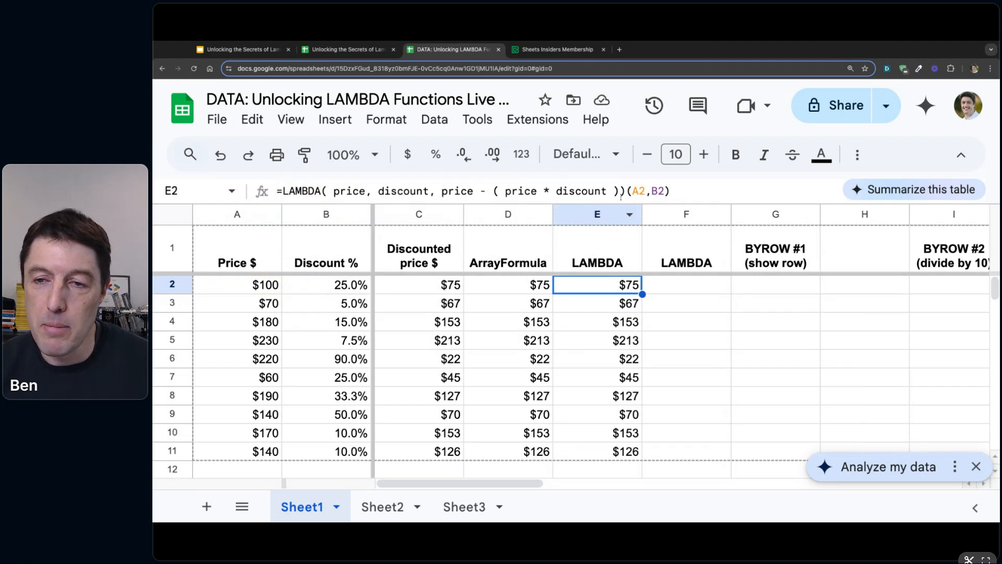
left_click_drag(633, 191, 665, 191)
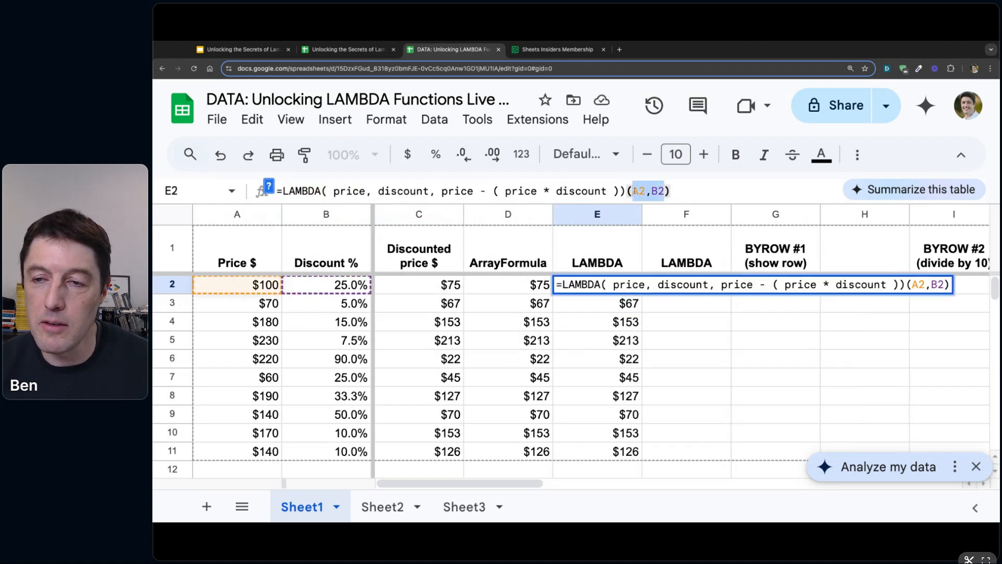
left_click(670, 191)
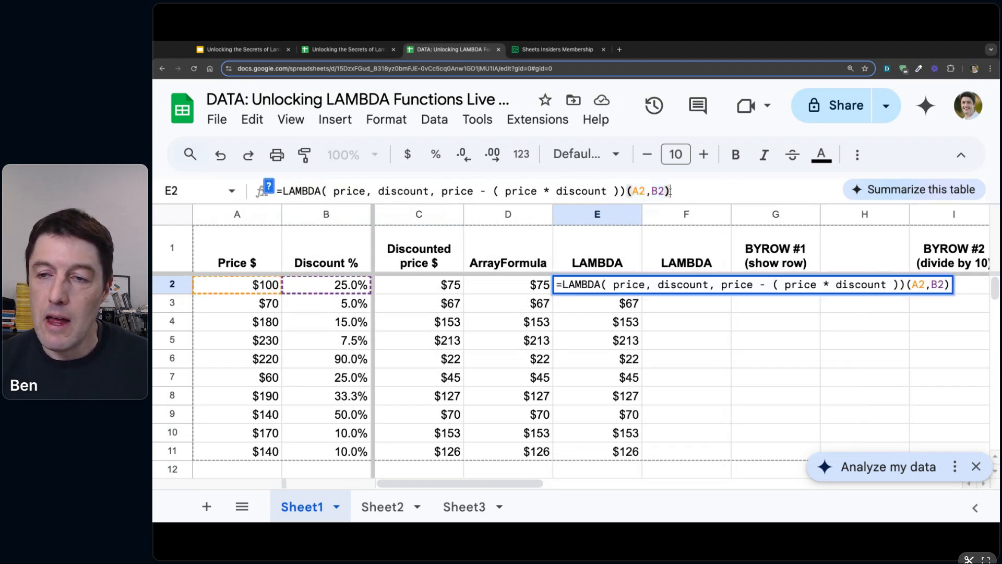
- Copy the full LAMBDA formula from E2 into F2, keeping its references to A2 and B2
left_click_drag(671, 191, 277, 191)
key("ctrl+c")
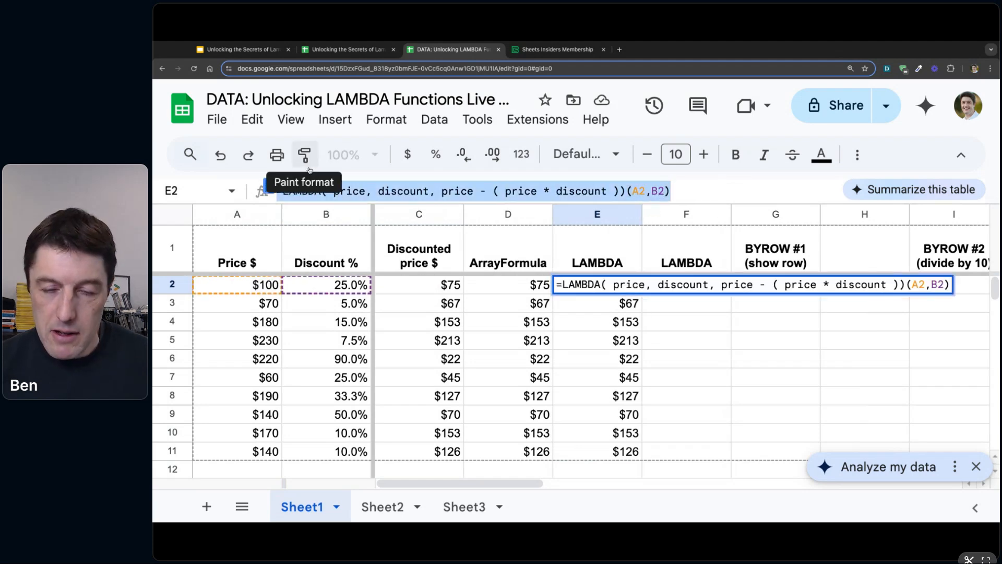
key("Escape")
left_click(686, 284)
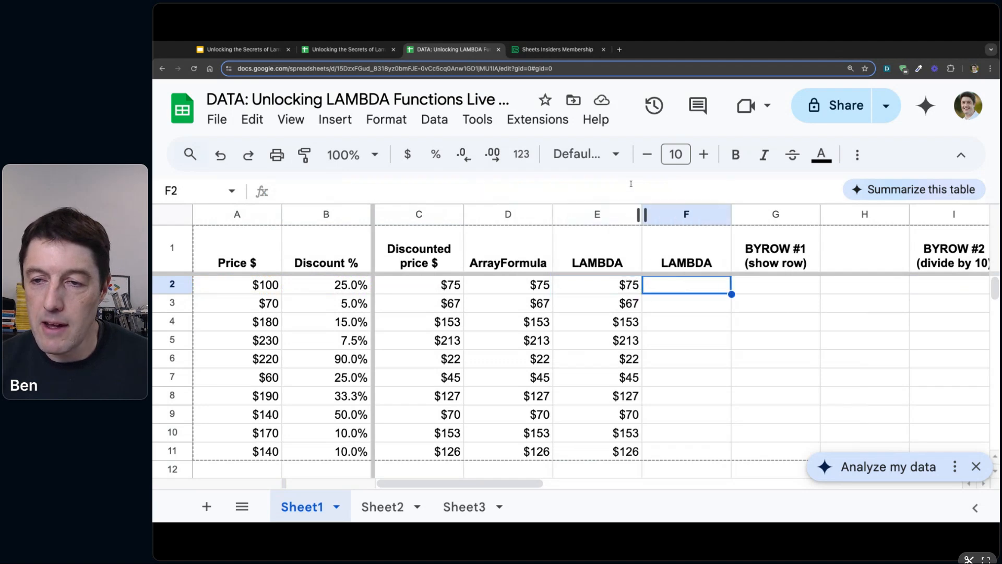
key("ctrl+v")
key("Return")
key("Up")
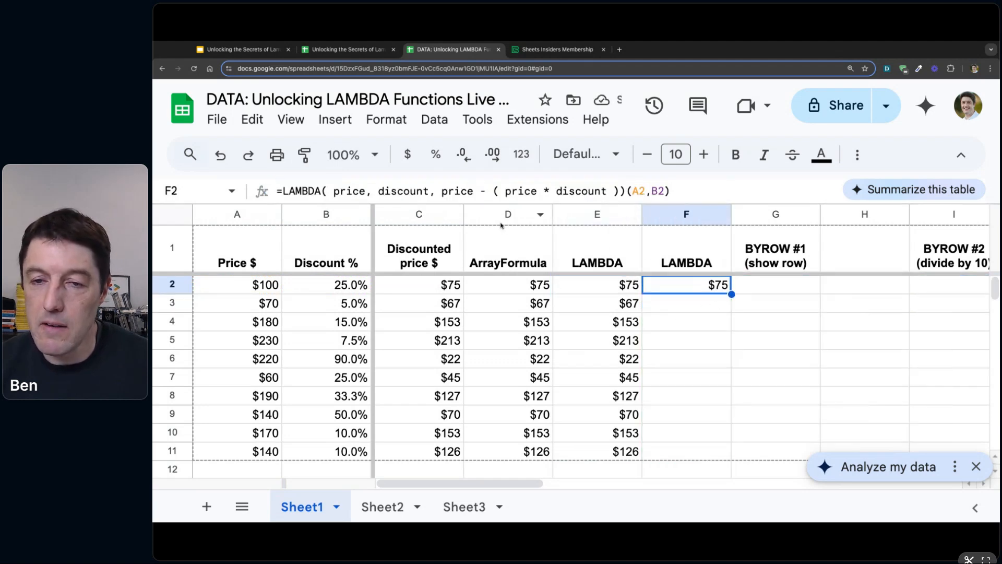
- Shorten the argument names in the F2 formula so it reads =LAMBDA( p, d, p - ( p * d ))(A2,B2)
double_click(363, 192)
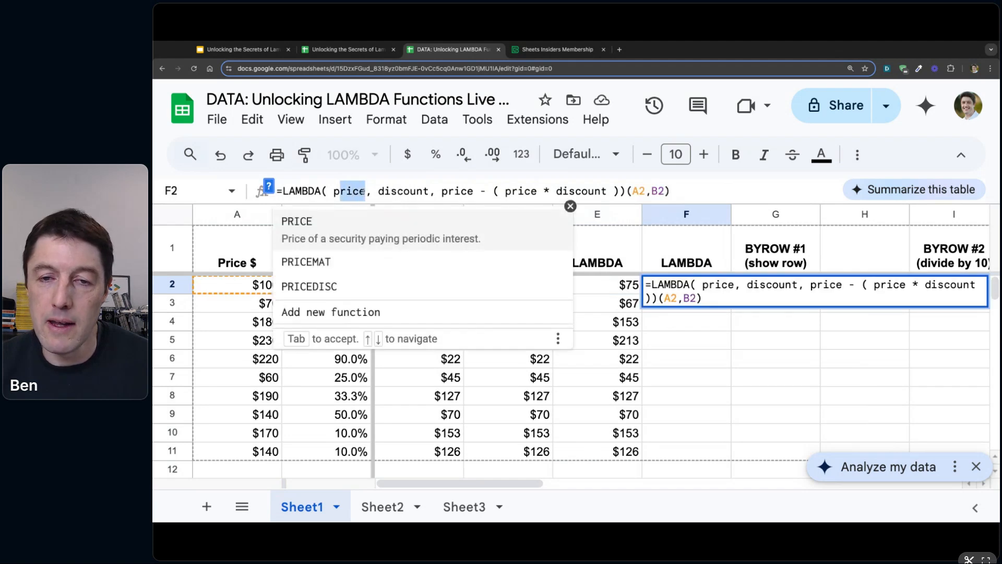
type("p")
double_click(361, 191)
type("d")
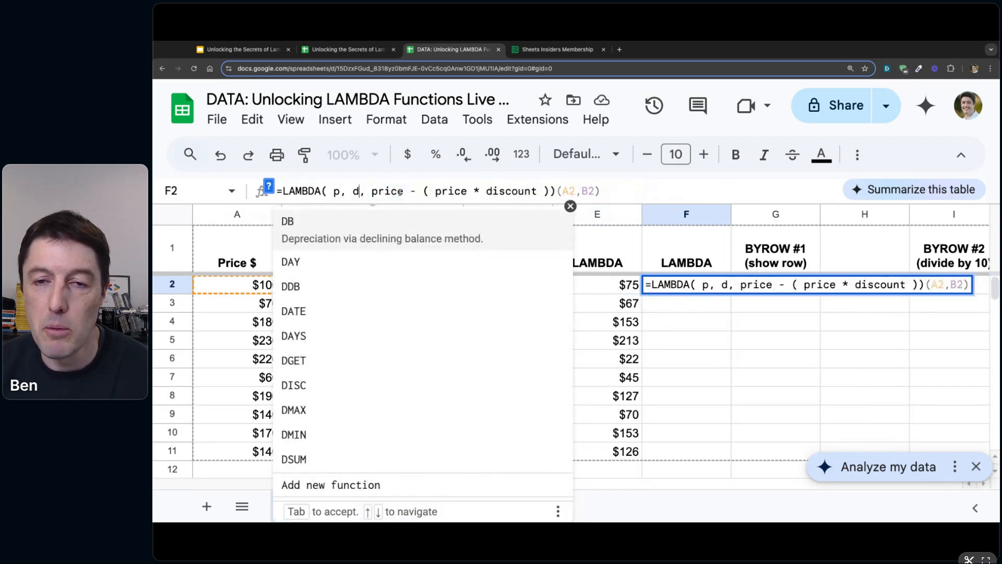
left_click_drag(377, 192, 487, 192)
key("BackSpace")
key("BackSpace")
key("BackSpace")
left_click(340, 191)
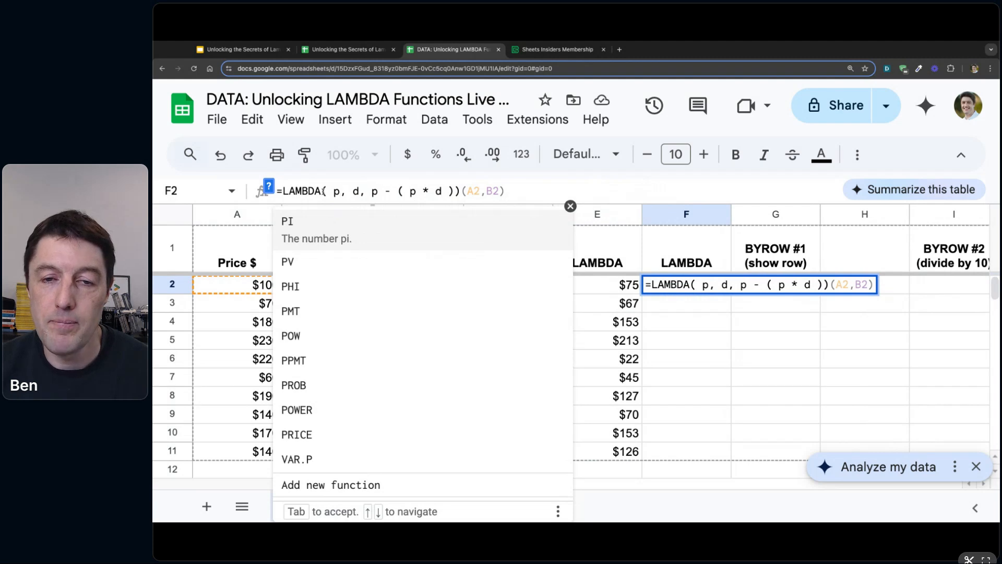
- Review the LAMBDA syntax help against the expression p - ( p * d ), and commit the formula in F2
left_click(322, 191)
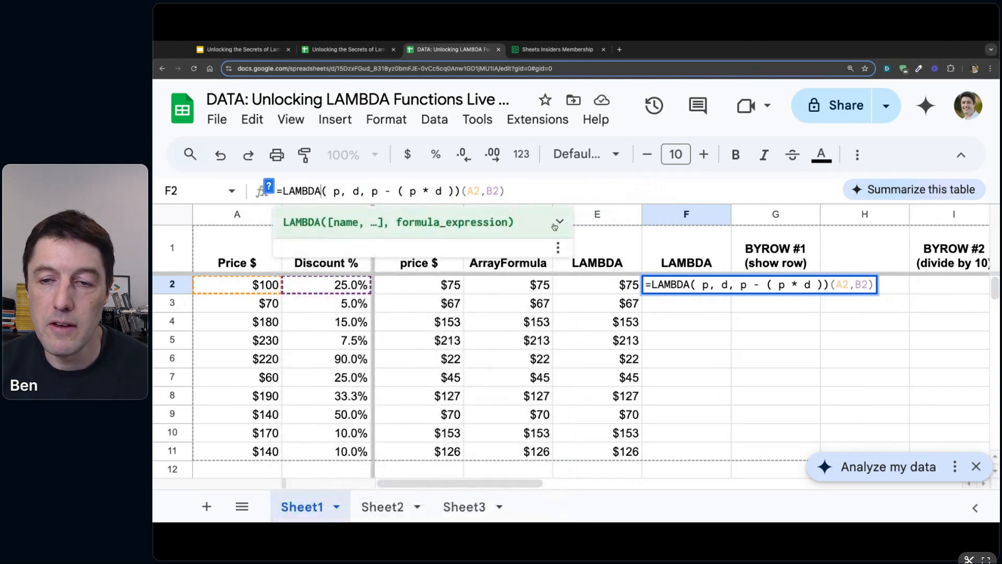
left_click(557, 223)
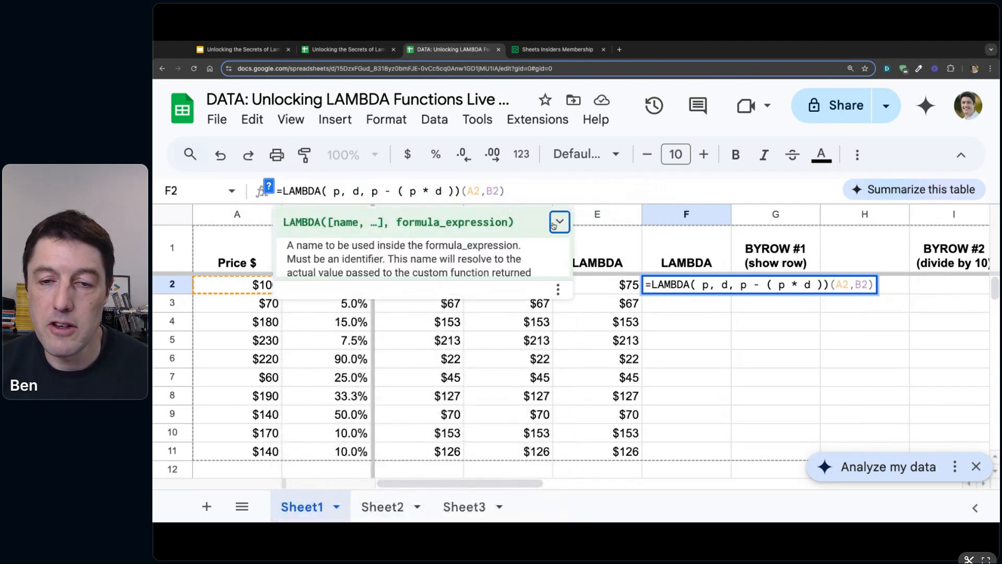
left_click(343, 223)
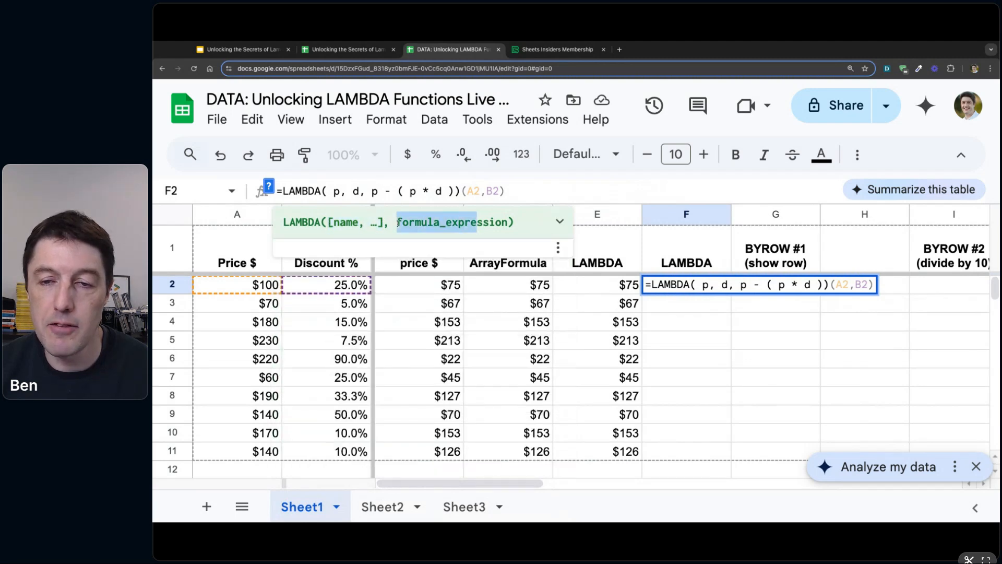
left_click(472, 221)
left_click_drag(365, 192, 454, 191)
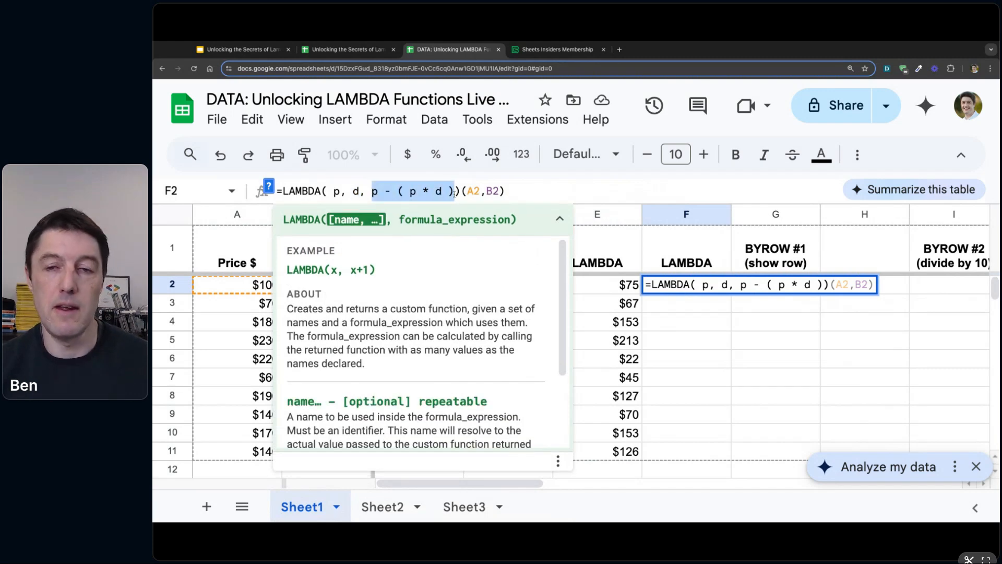
left_click(512, 192)
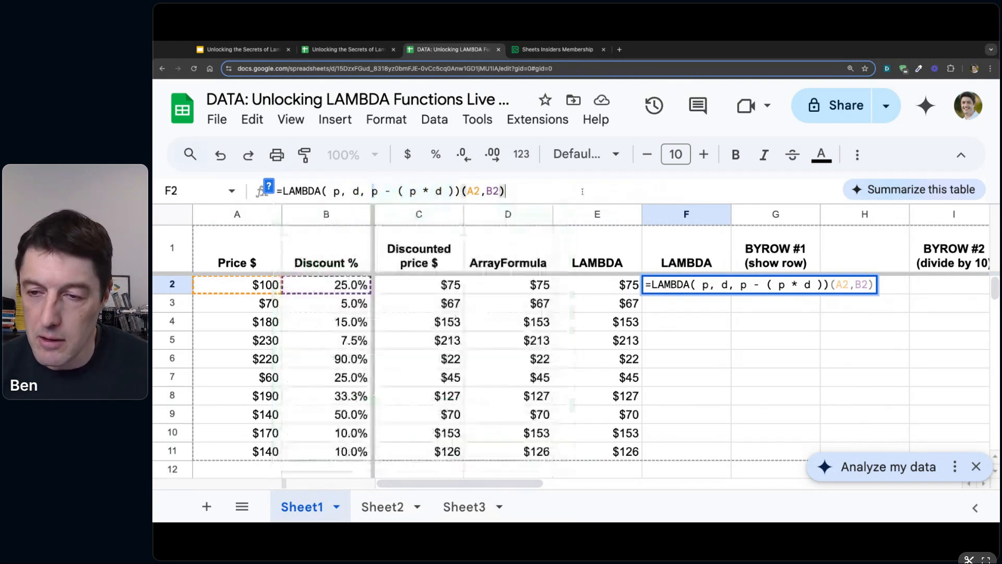
key("Return")
key("Up")
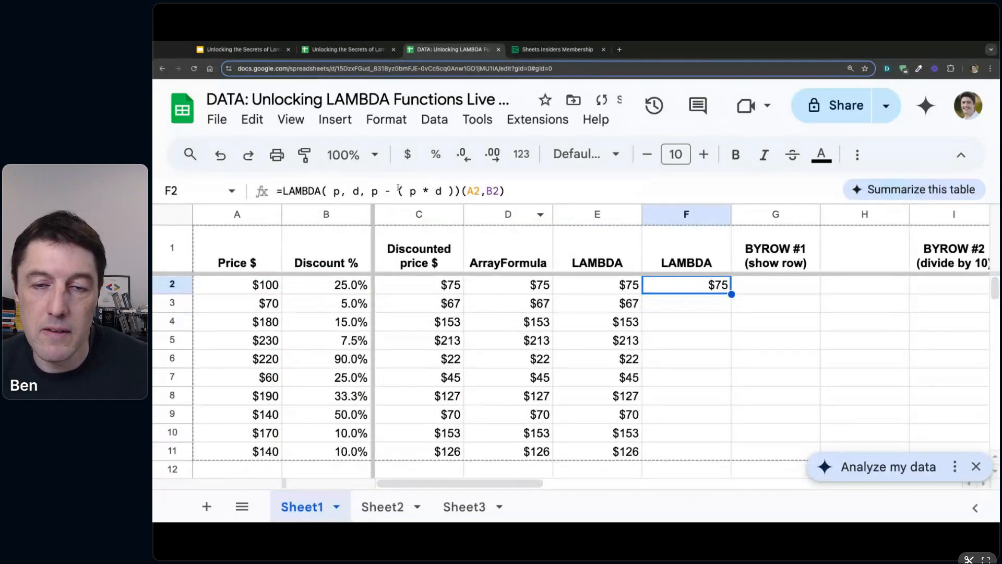
- Compare the descriptive argument names in E2 with the standard formula in C2 and the short-name LAMBDA in F2
left_click(631, 286)
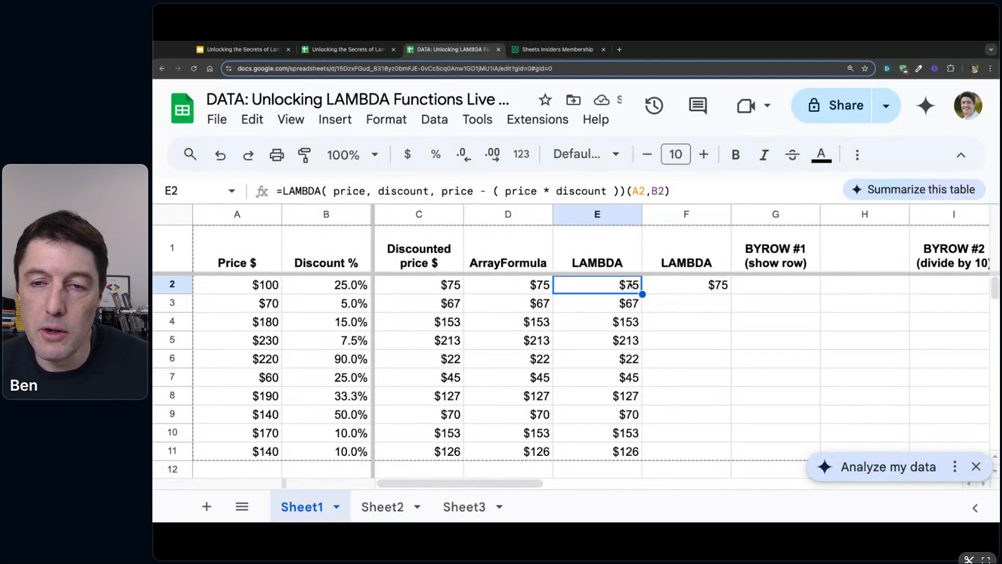
double_click(366, 190)
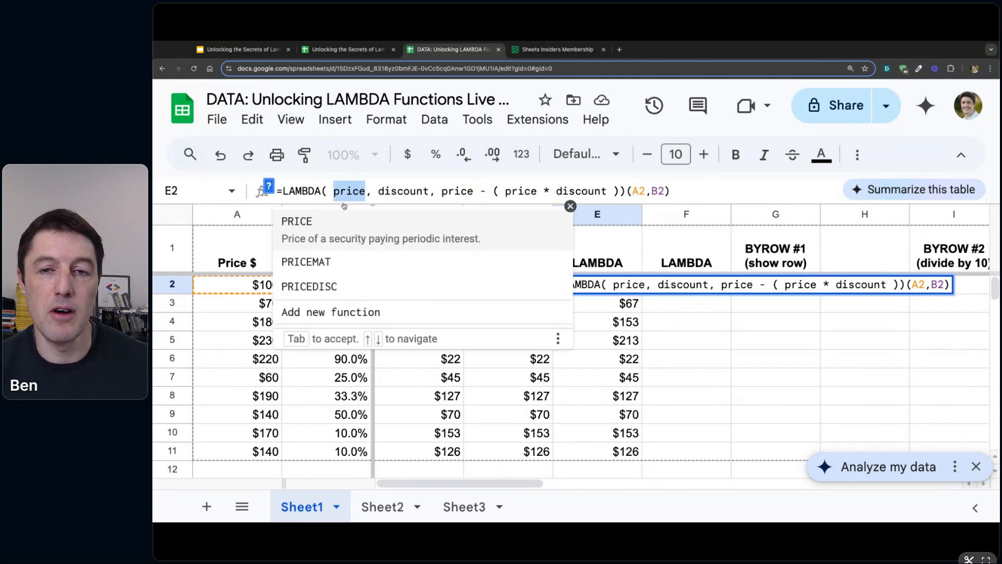
left_click_drag(443, 192, 618, 192)
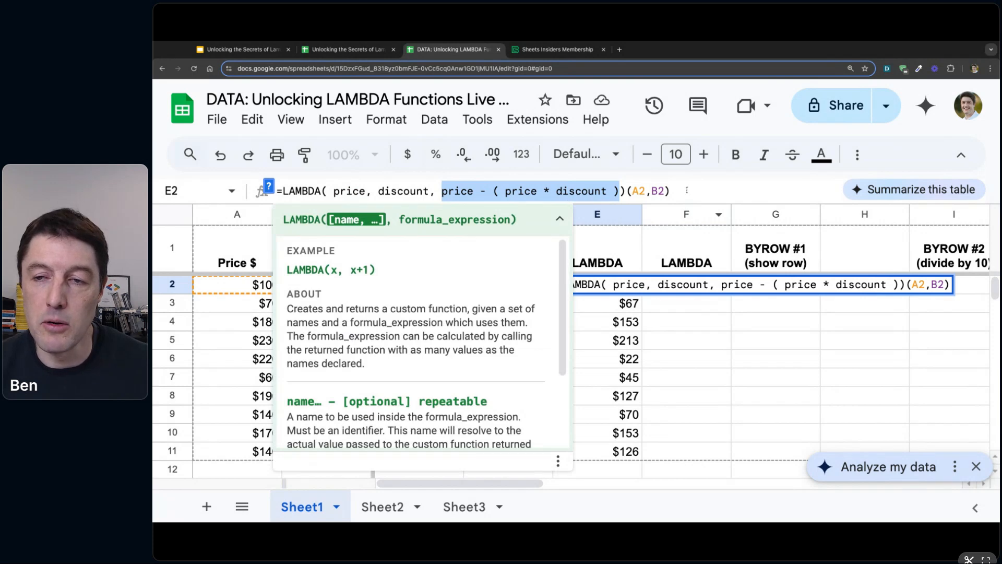
key("Escape")
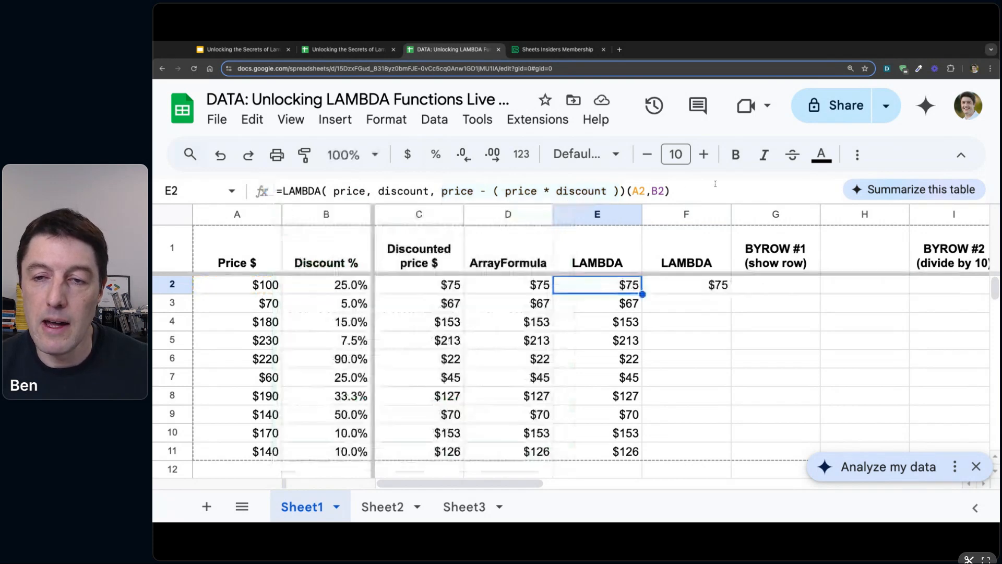
left_click(451, 291)
left_click_drag(347, 194, 283, 192)
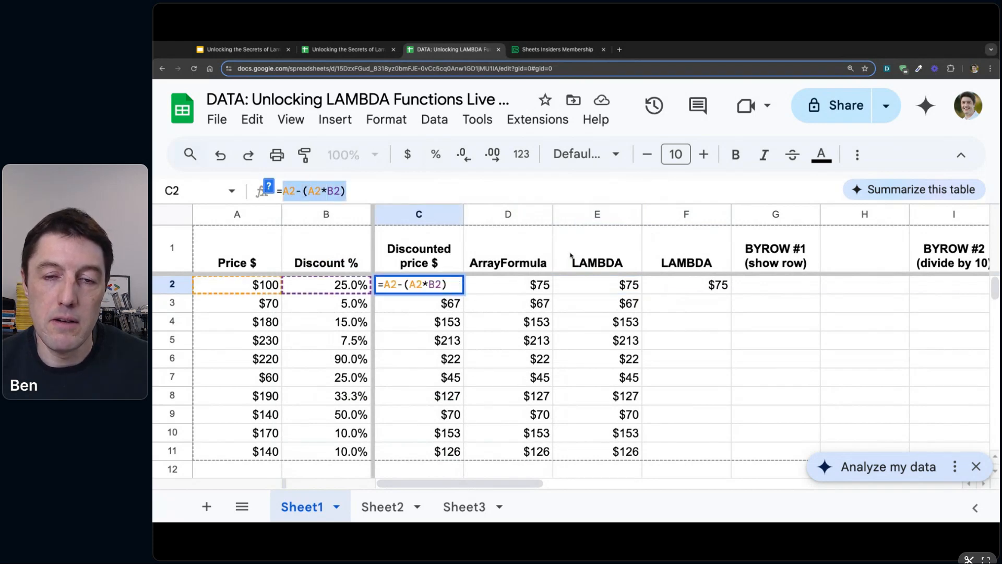
key("Escape")
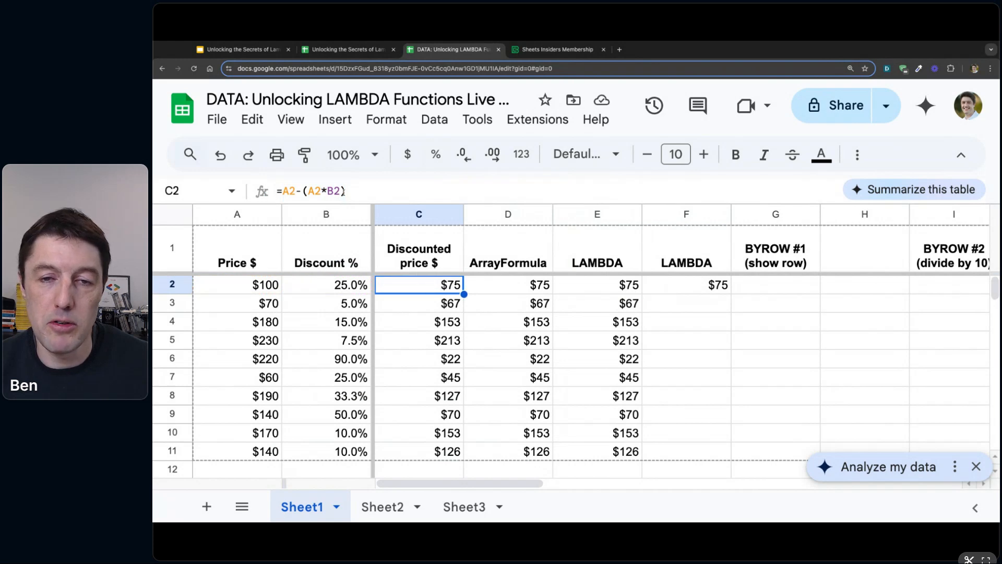
left_click(608, 286)
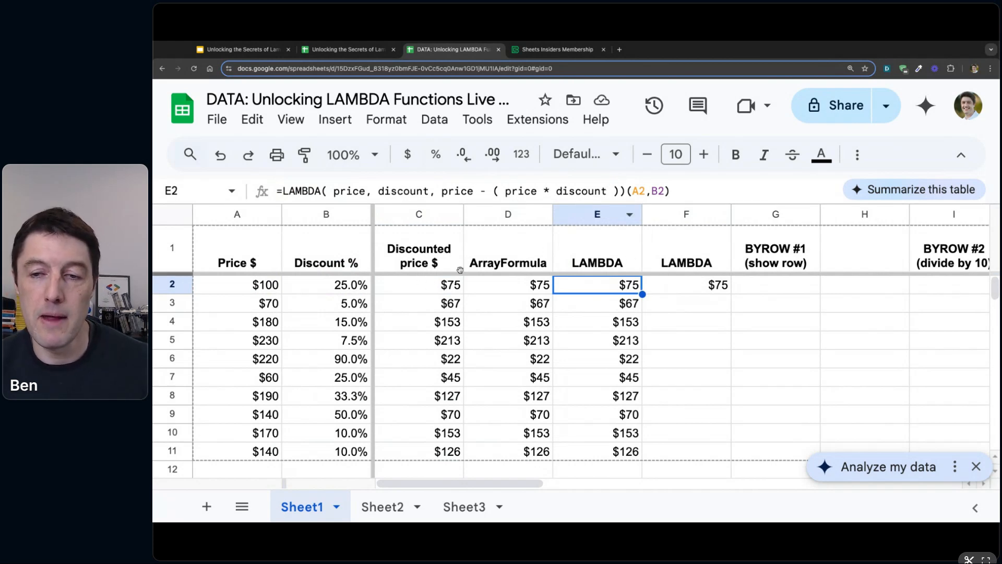
left_click(694, 286)
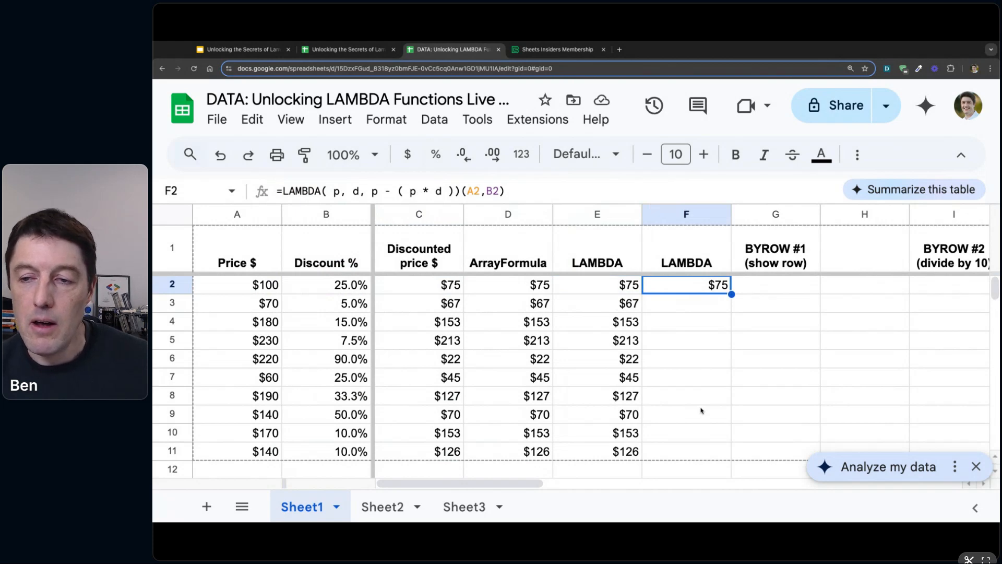
- Fill the short-name LAMBDA formula from F2 down through F11
key("Right")
key("Right")
key("Right")
key("Right")
key("Right")
key("Left")
key("Left")
key("Left")
key("Left")
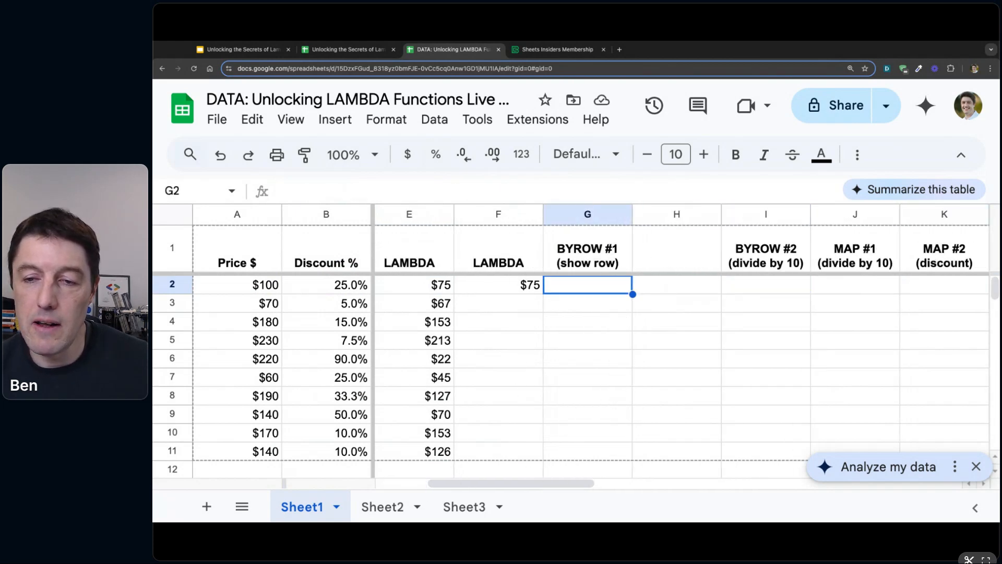
key("Left")
left_click(547, 296)
left_click(536, 291)
double_click(544, 293)
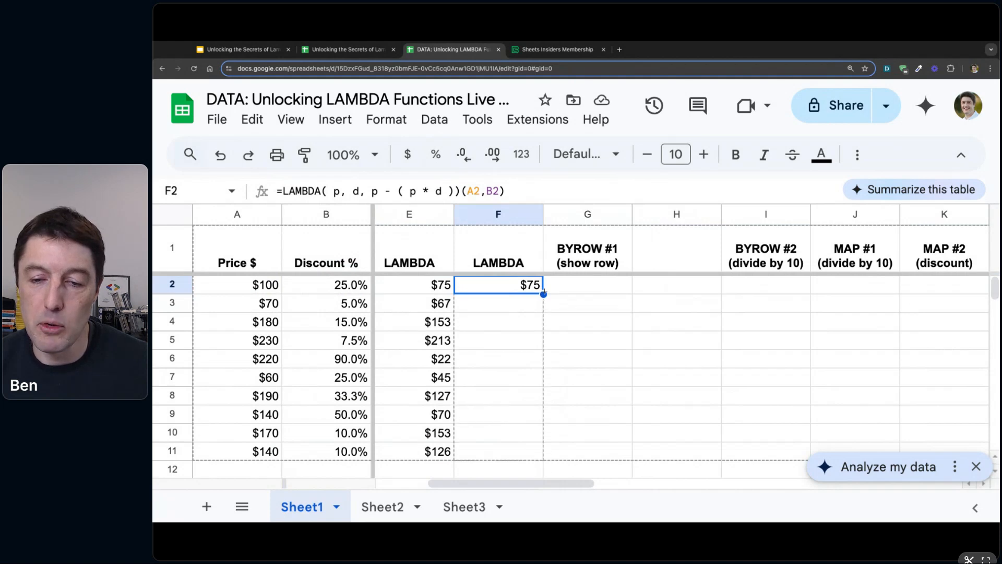
left_click(562, 291)
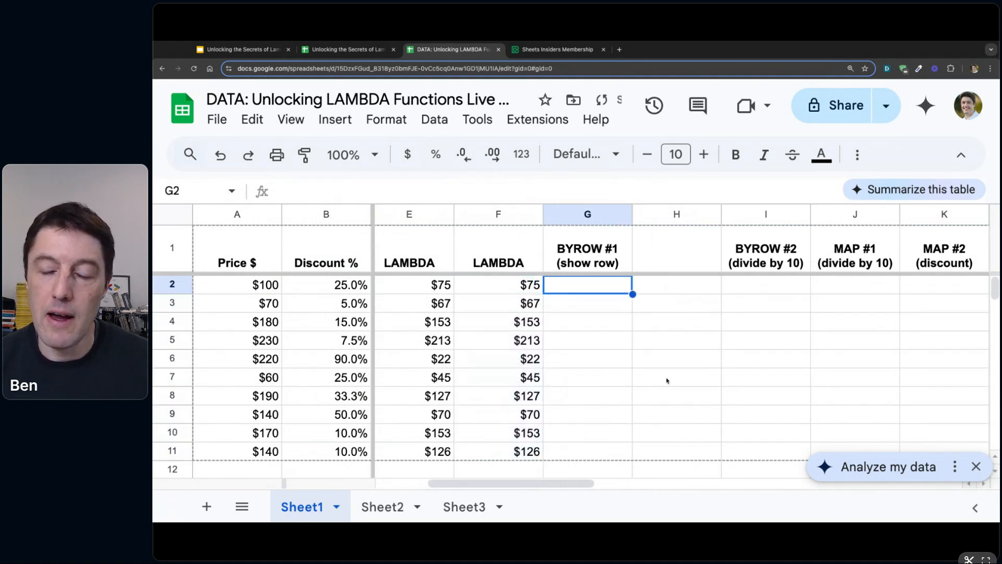
- Examine the BYROW #1 (show row) header in G1 and the Price $ input range A2:A11
left_click(586, 250)
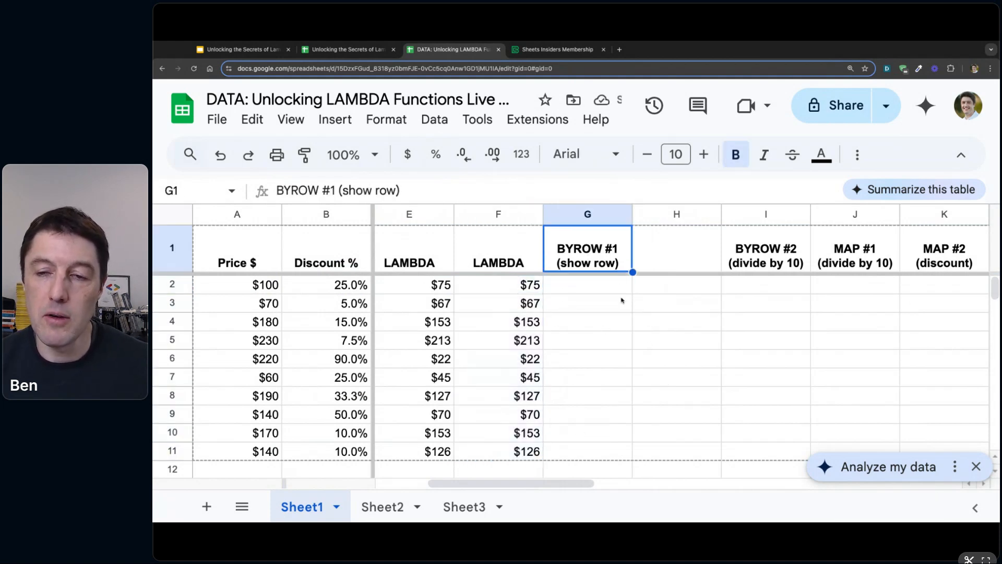
left_click(270, 283)
key("shift+Down")
key("shift+Down")
key("shift+Down")
key("shift+Down")
key("shift+Down")
key("shift+Down")
key("shift+Down")
key("shift+Down")
key("shift+Down")
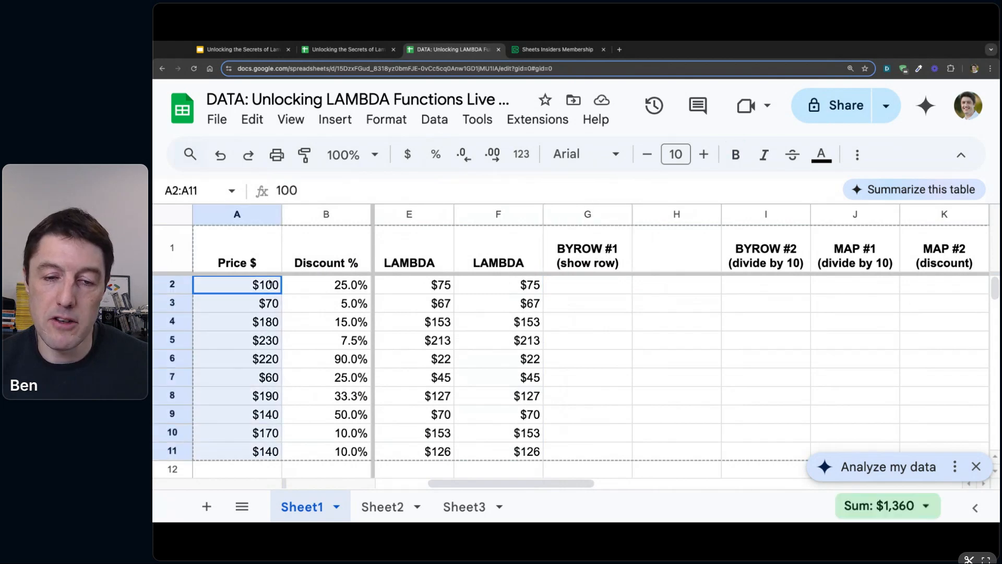
left_click(264, 286)
key("shift+Down")
key("shift+Down")
key("shift+Down")
key("shift+Down")
key("shift+Down")
key("shift+Down")
key("shift+Down")
key("shift+Down")
key("shift+Down")
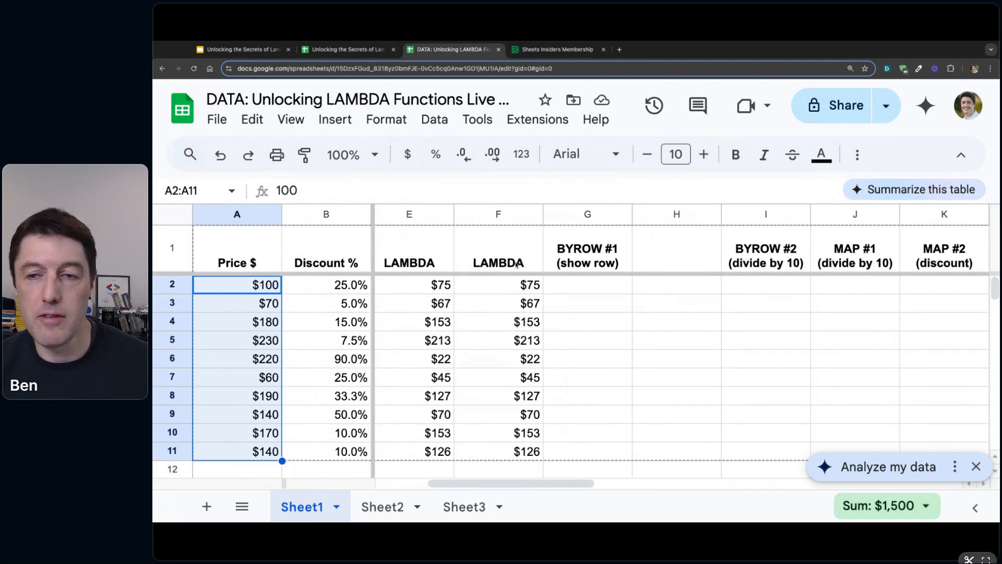
left_click(608, 251)
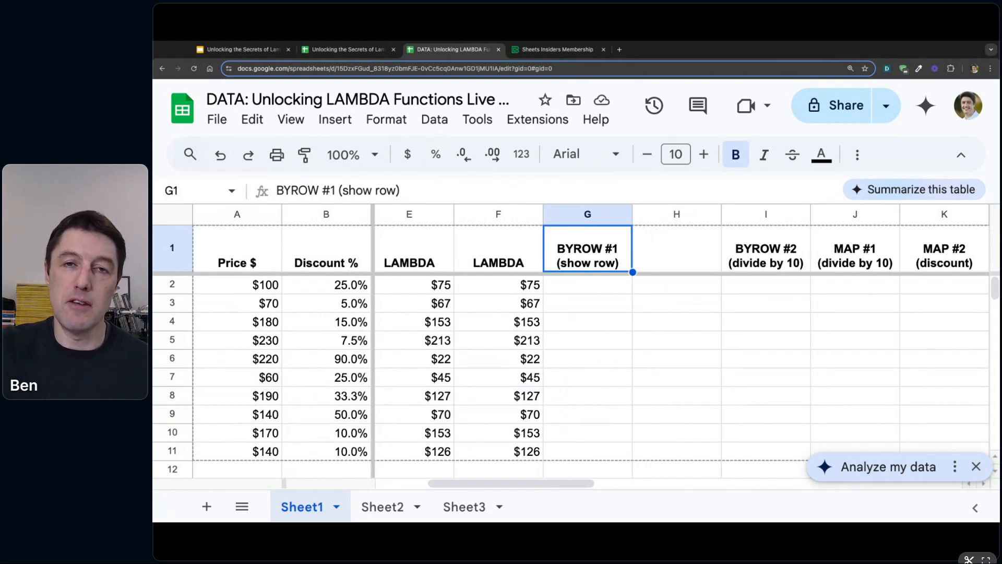
- Start a BYROW formula in G2 and review its lambda argument in the function help
left_click(588, 285)
type("=")
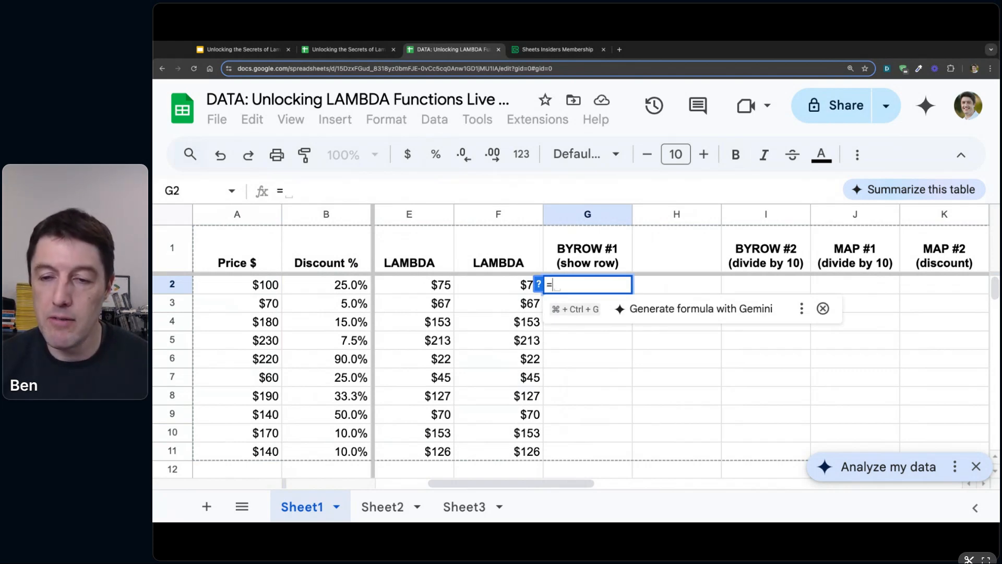
type("BYROW")
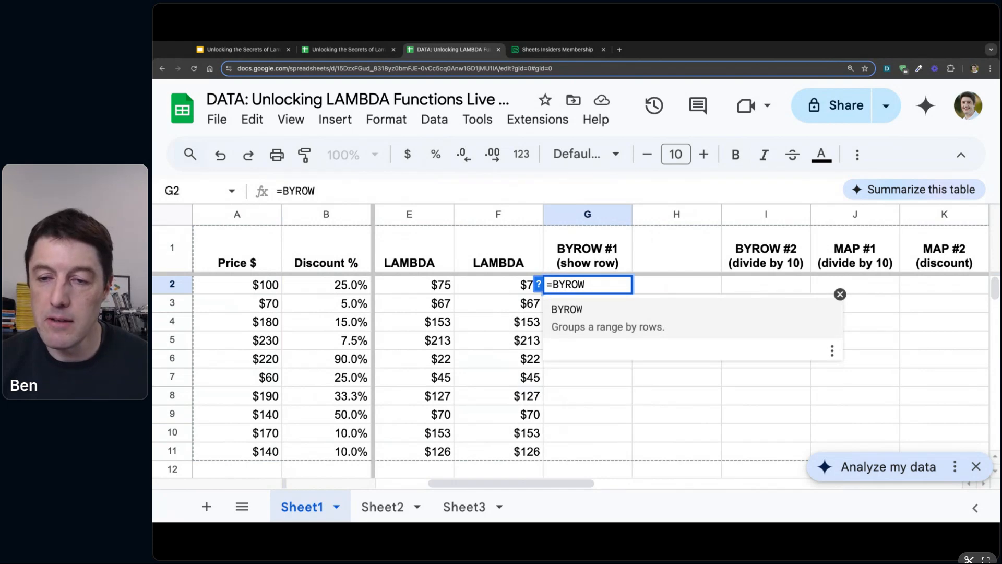
type("(")
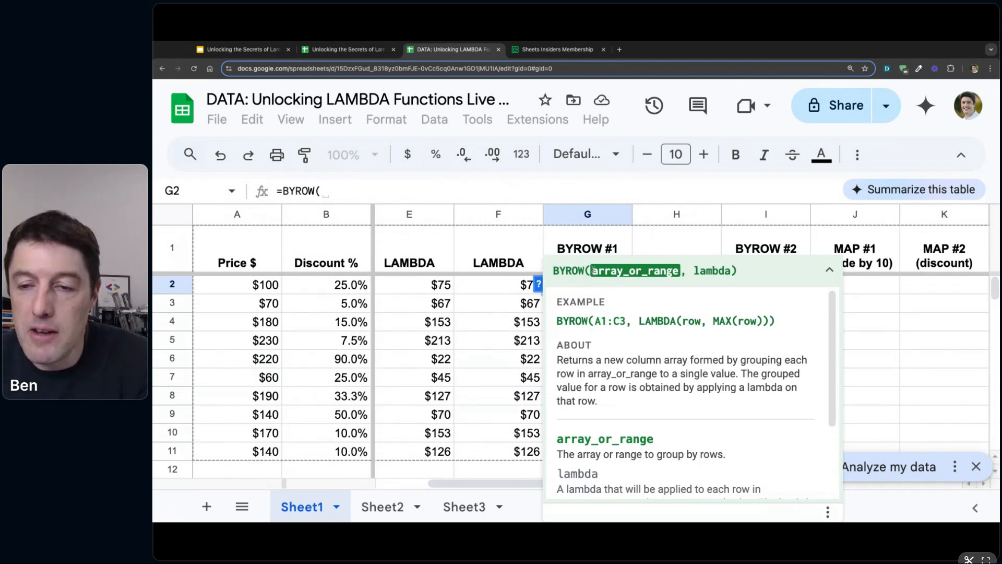
left_click_drag(693, 270, 732, 270)
left_click(732, 270)
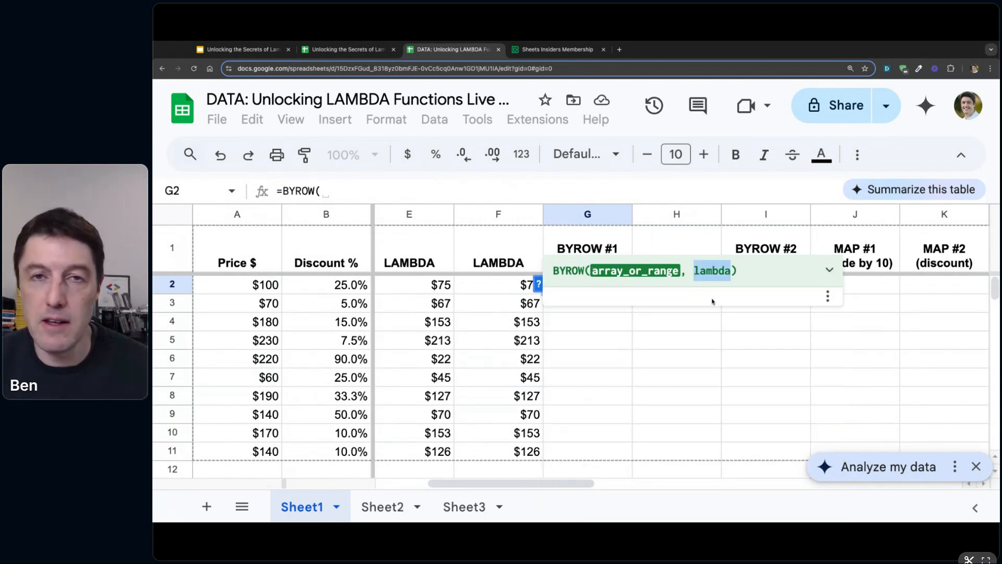
left_click(828, 270)
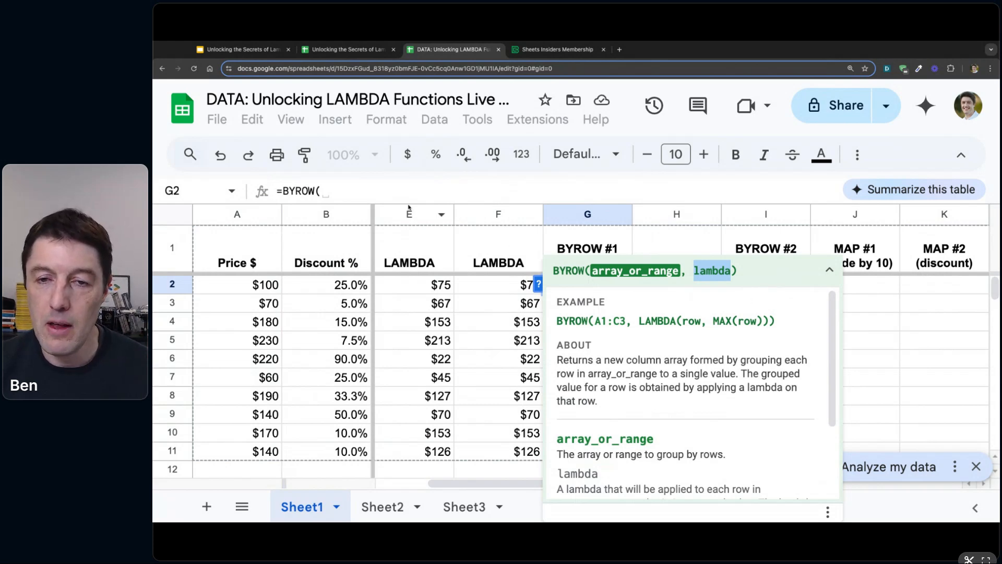
- Set the price and discount data A2:B11 as the BYROW range in G2, followed by a comma for the lambda argument
left_click_drag(245, 295, 236, 291)
key("ctrl+shift+Down")
key("shift+Right")
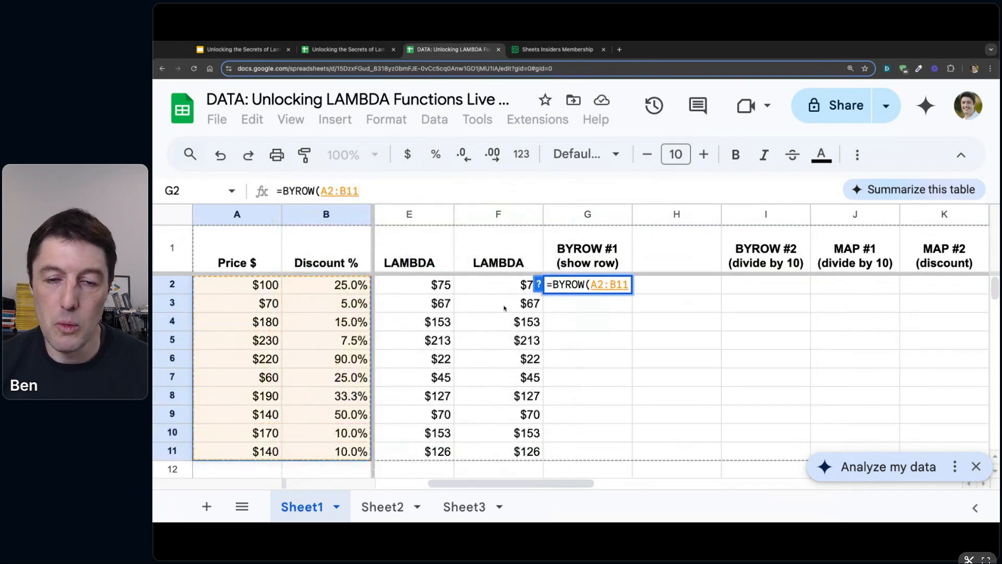
left_click(245, 289)
key("shift+Down")
key("shift+Down")
key("shift+Down")
key("shift+Down")
key("shift+Down")
key("shift+Down")
key("shift+Down")
key("shift+Down")
key("shift+Down")
key("shift+Right")
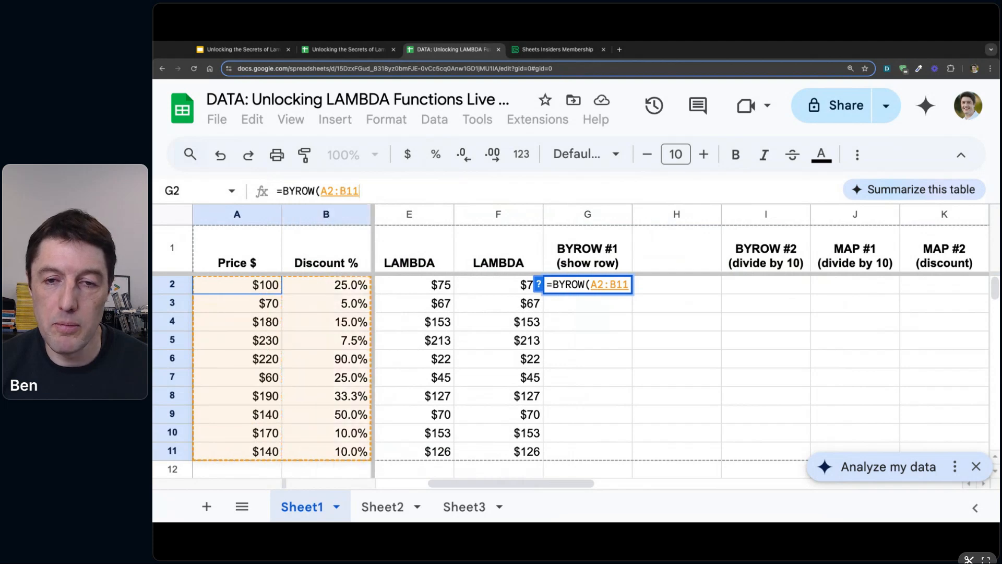
type(",")
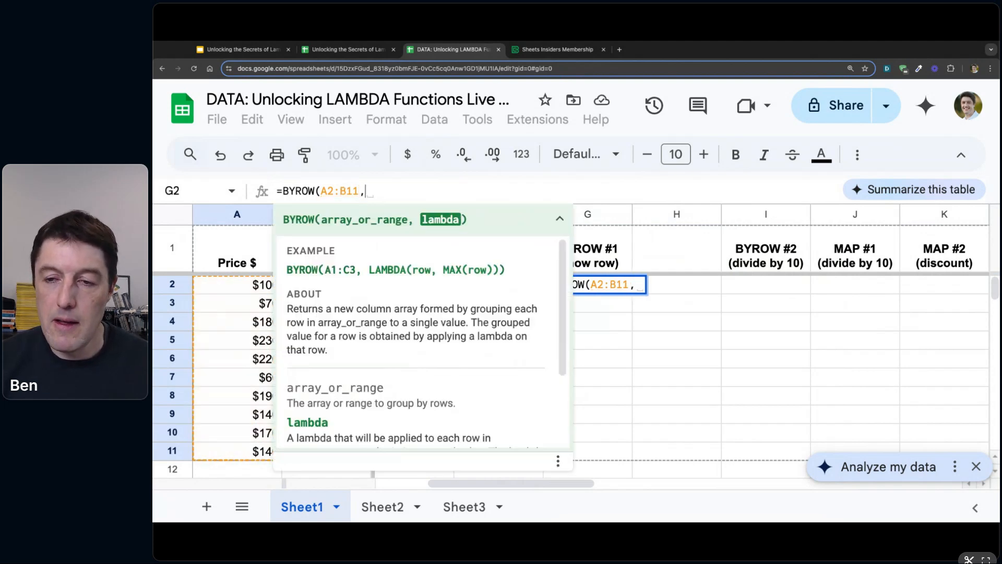
- Add a LAMBDA to the BYROW formula in G2 with row as its argument name, followed by a comma
type("LAMBDA(")
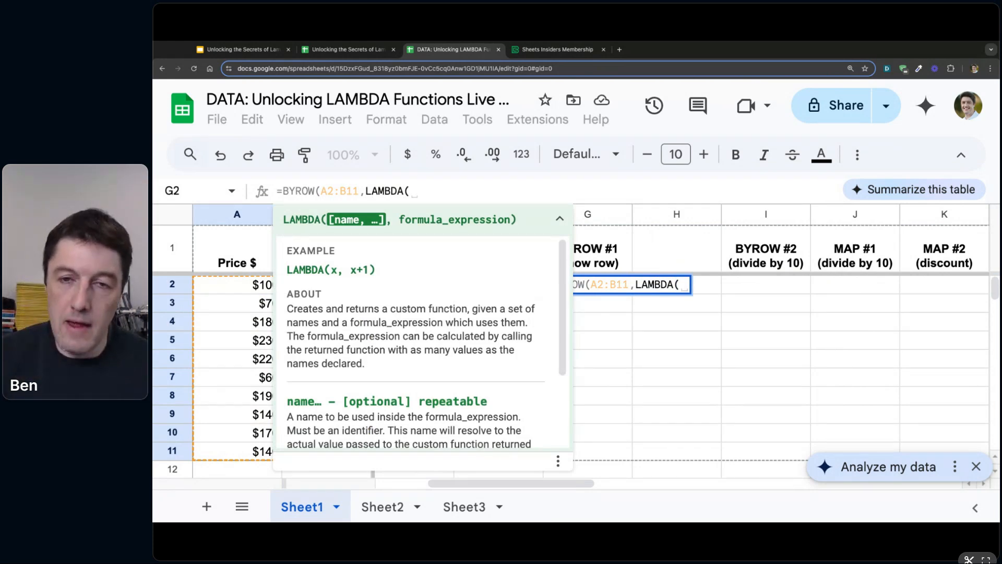
type("row,")
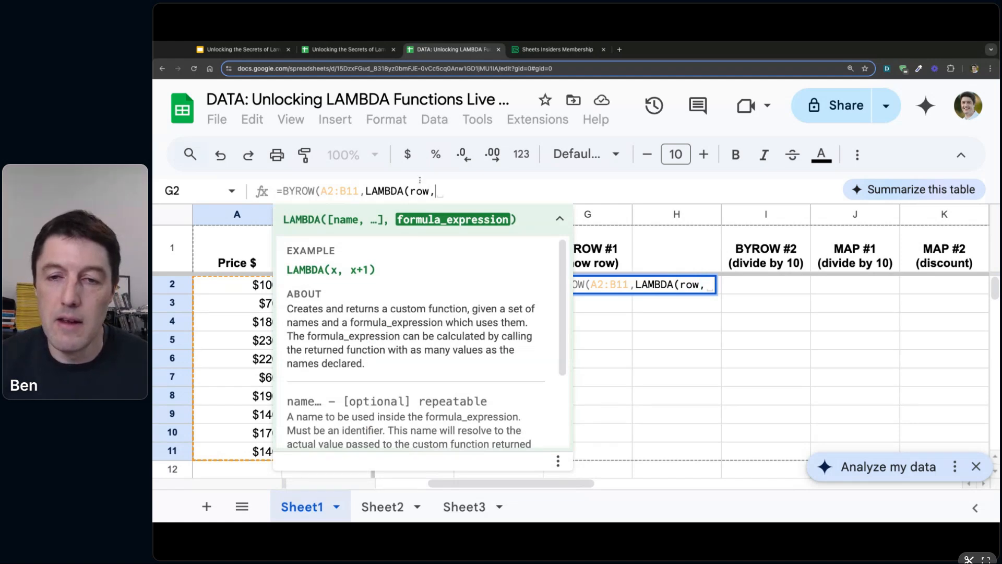
left_click_drag(410, 191, 429, 191)
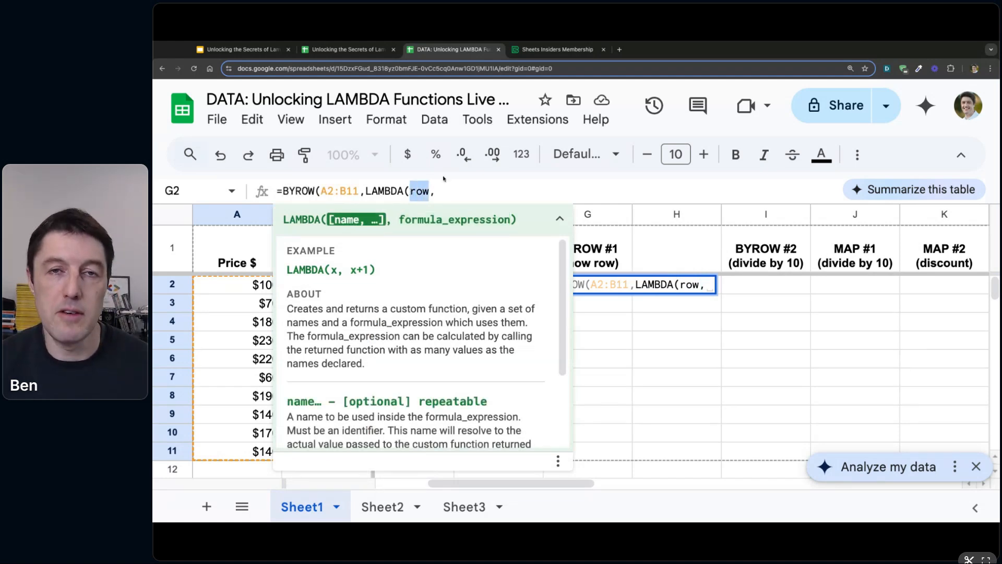
left_click(456, 192)
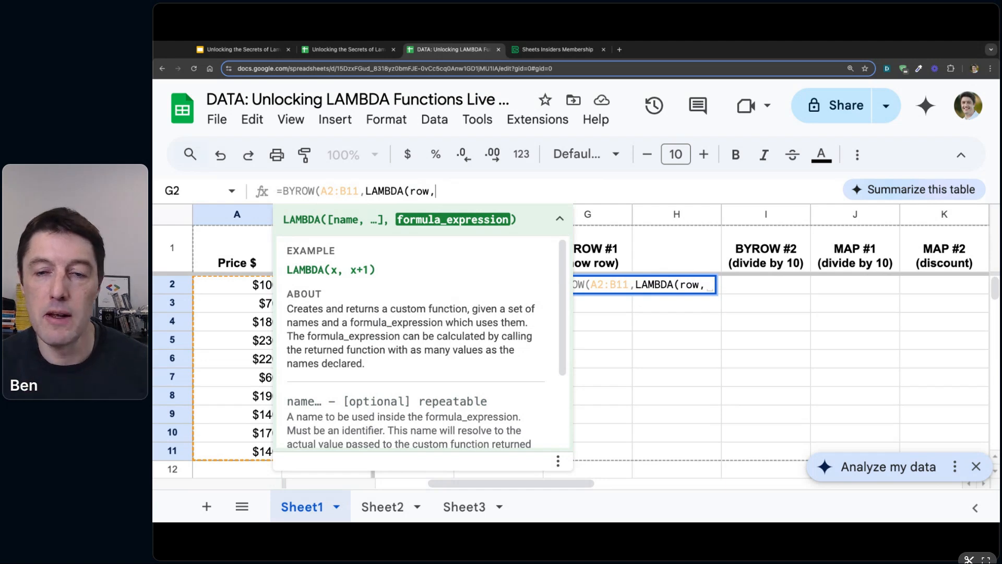
- Store the incomplete BYROW formula in G2 as plain text by adding a leading apostrophe
left_click(281, 191)
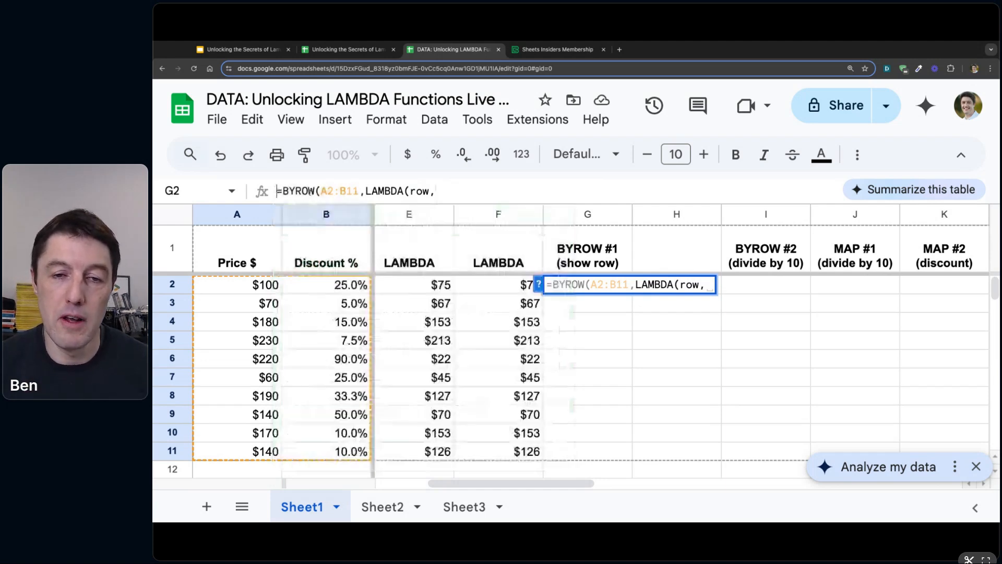
type("'")
key("Return")
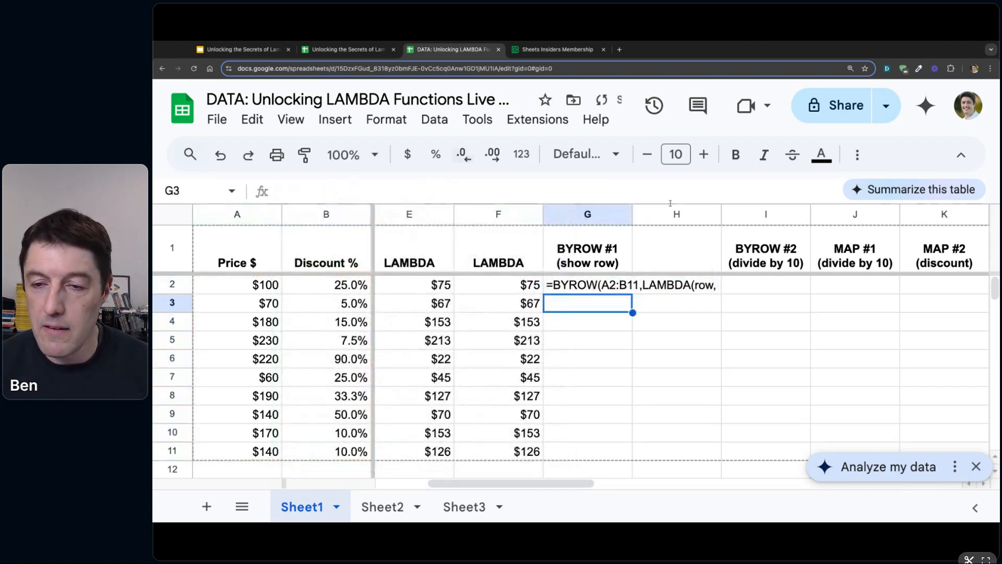
- Enter the simple reference =A4 in G4, rejecting the suggested autofill
left_click(609, 319)
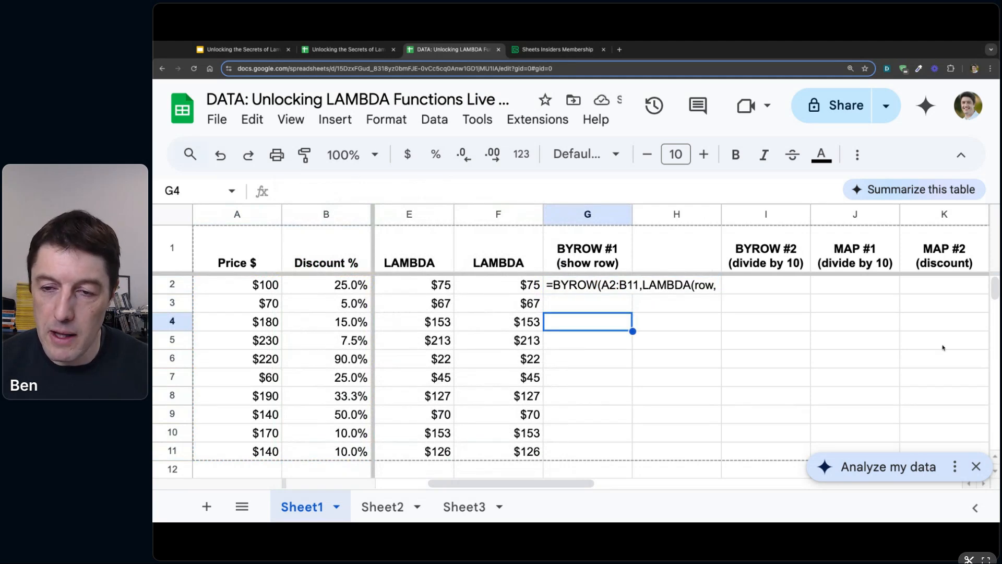
type("=")
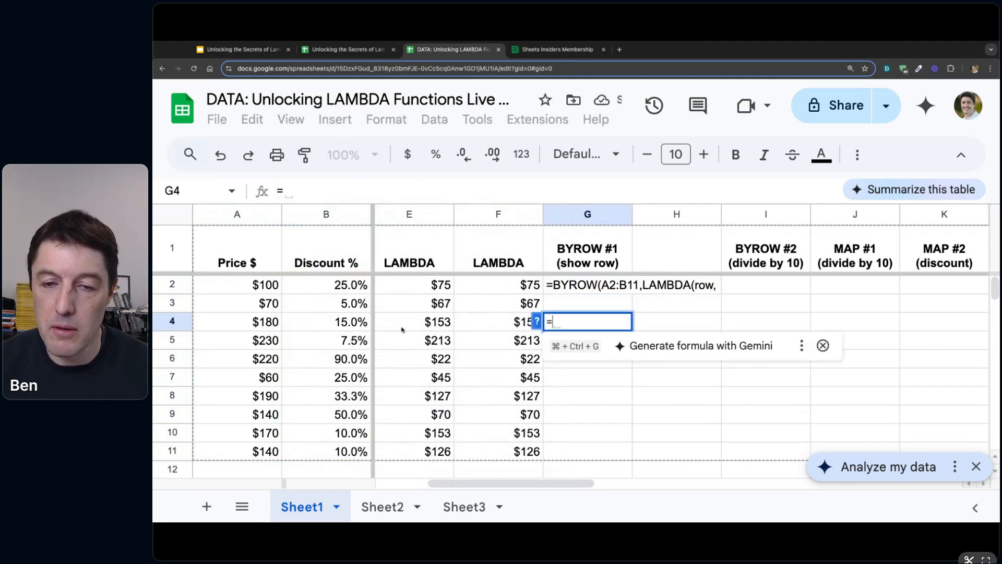
left_click(249, 325)
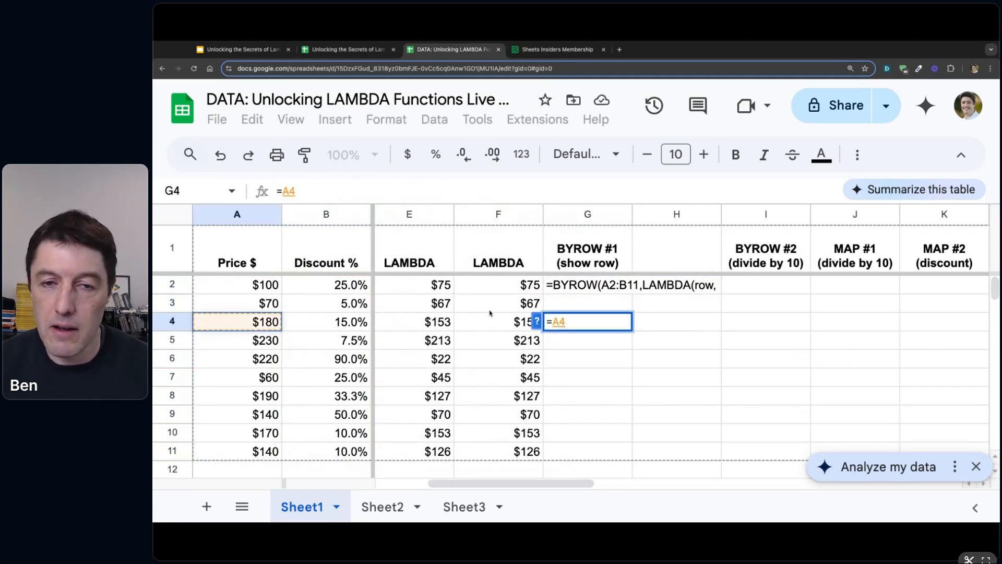
key("Return")
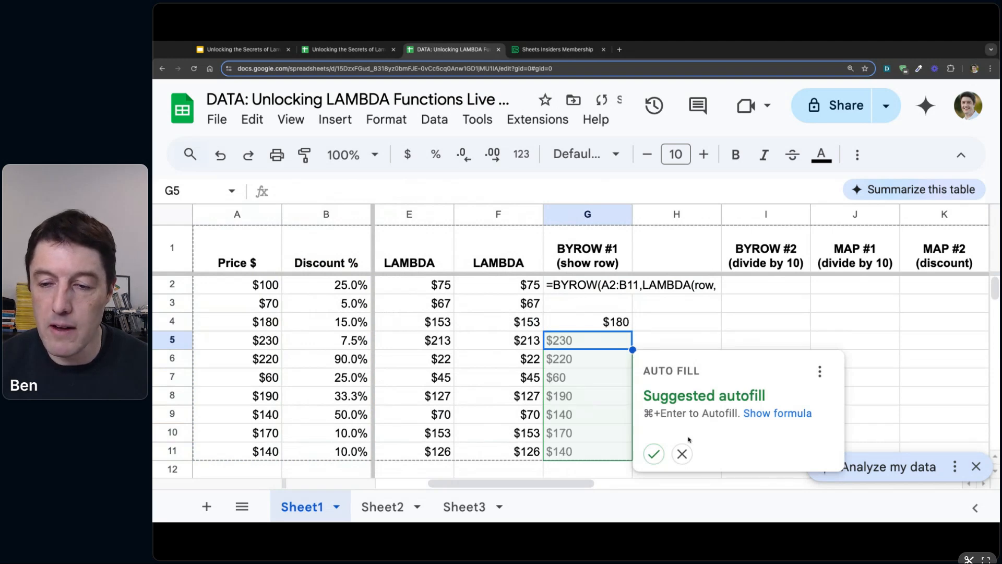
left_click(683, 455)
left_click(627, 328)
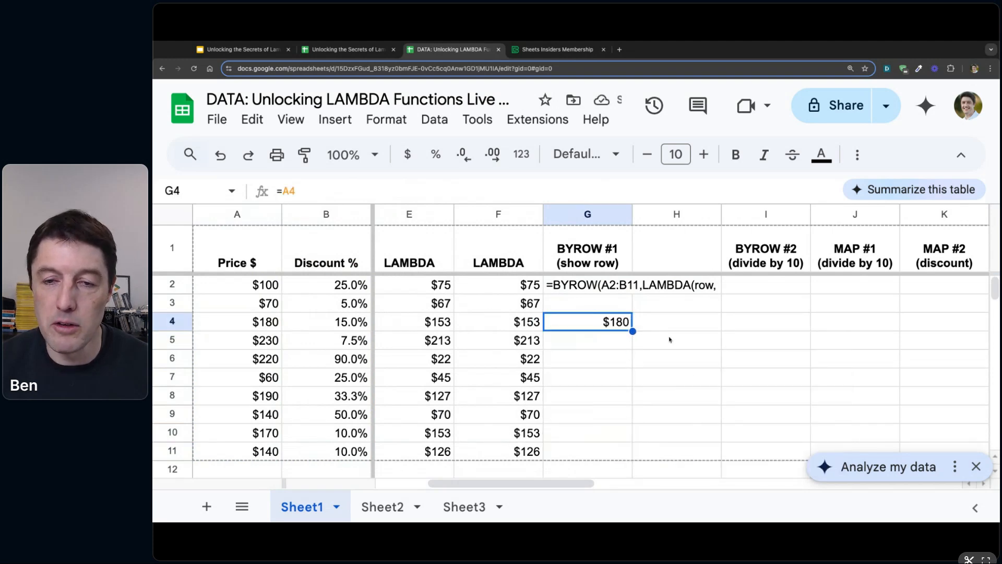
- Inspect the A4 reference in G4's formula and clear the cell
left_click(277, 186)
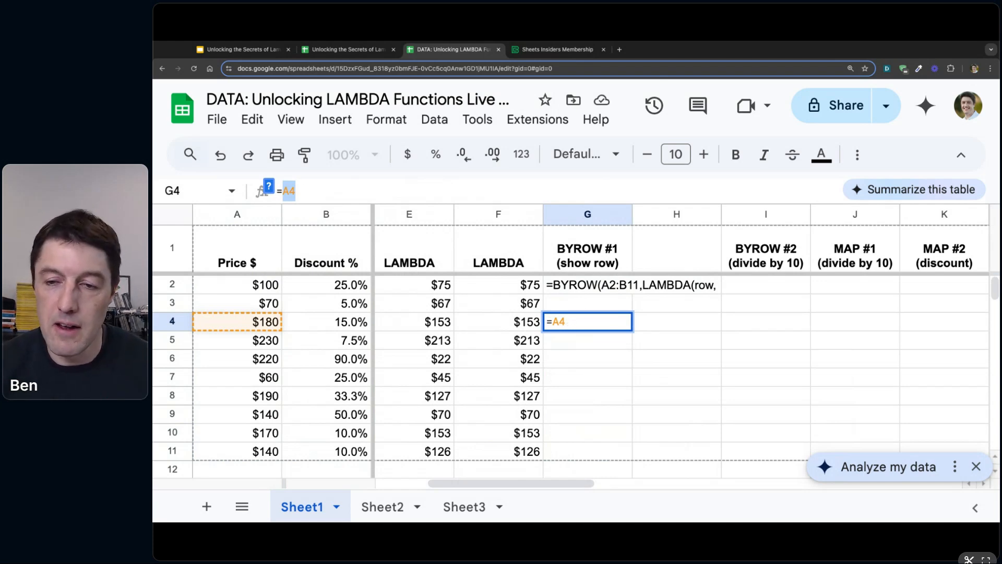
key("Return")
key("Delete")
- Turn the text in G2 back into a live BYROW formula by removing its leading apostrophe
left_click(593, 283)
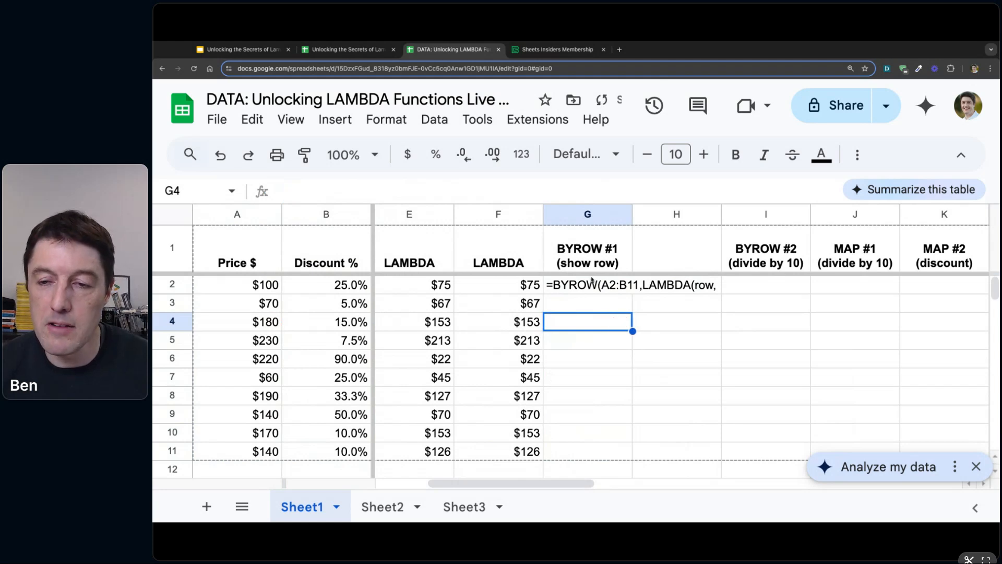
left_click(505, 190)
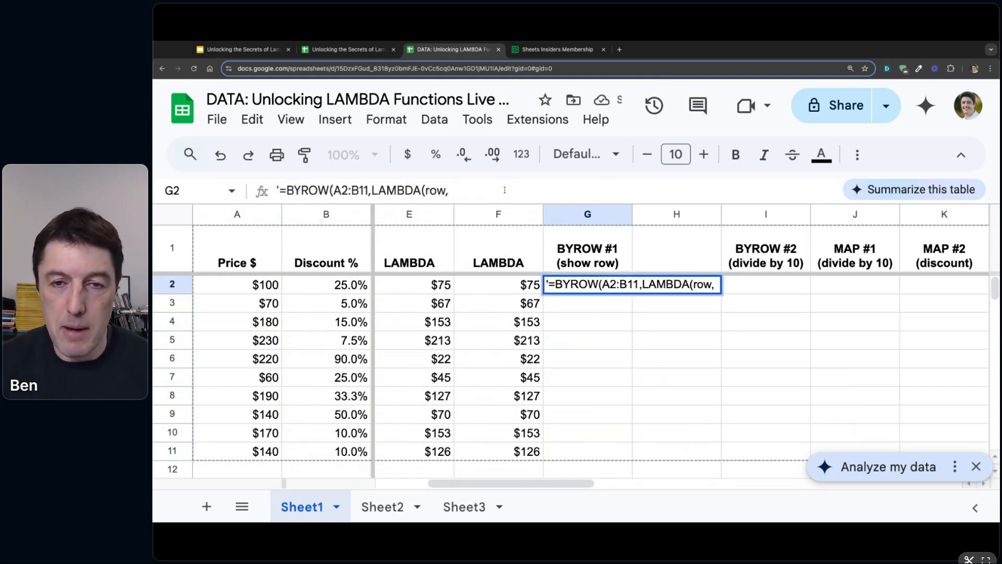
key("BackSpace")
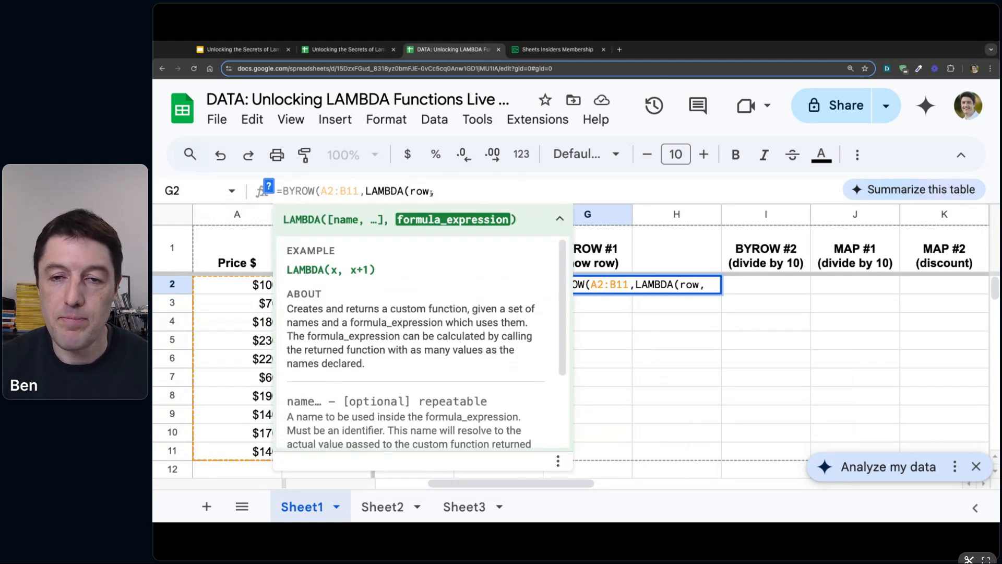
double_click(419, 191)
left_click(493, 187)
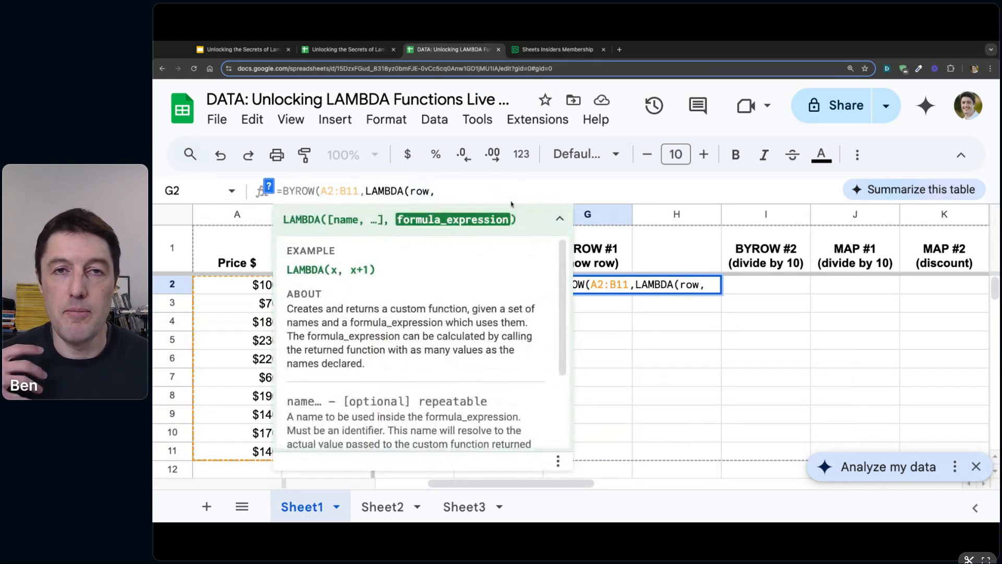
- Complete the G2 formula as =BYROW(A2:B11,LAMBDA(row,row)), review both row arguments, and commit it
type("row)")
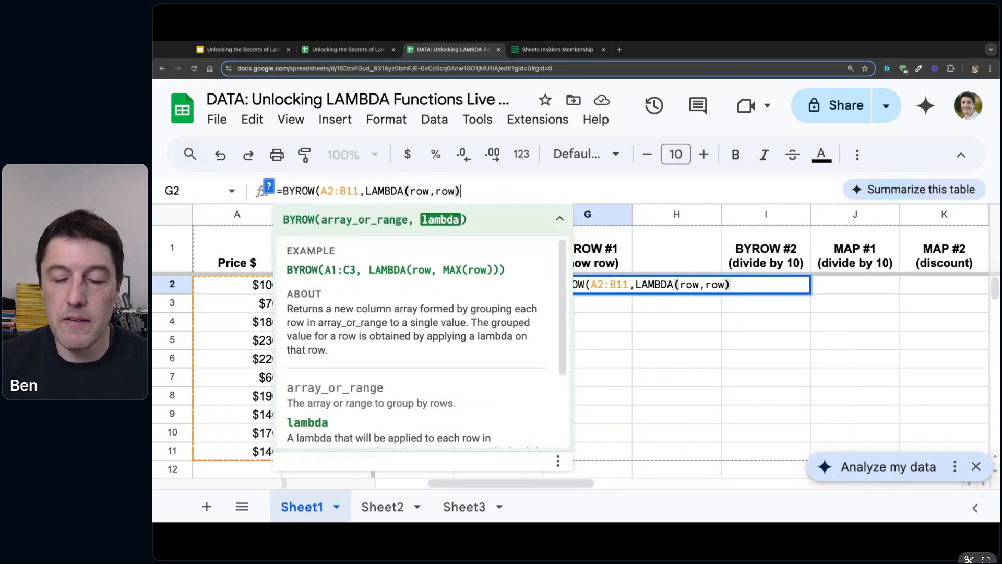
type(")")
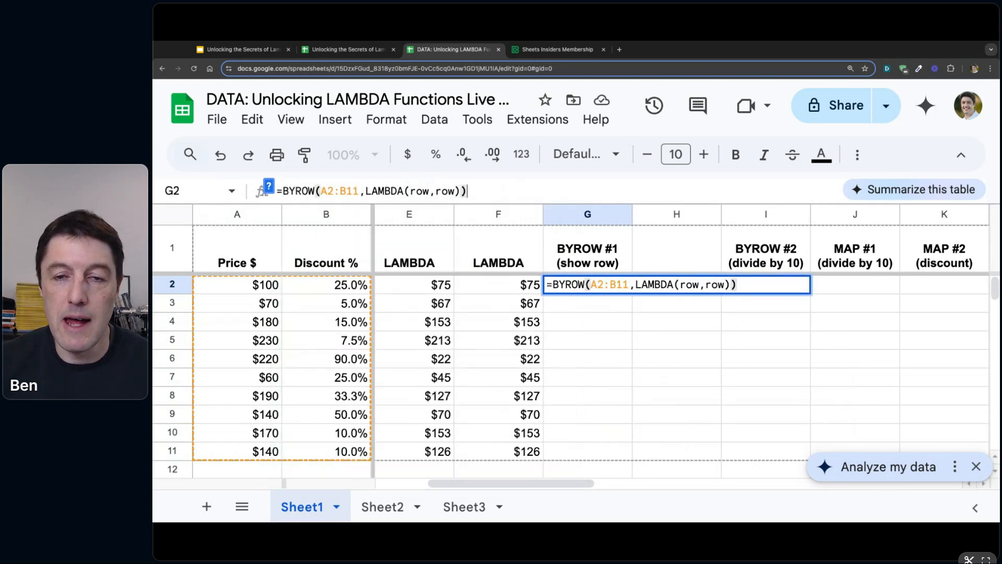
left_click_drag(455, 191, 439, 192)
double_click(423, 192)
left_click_drag(435, 191, 453, 192)
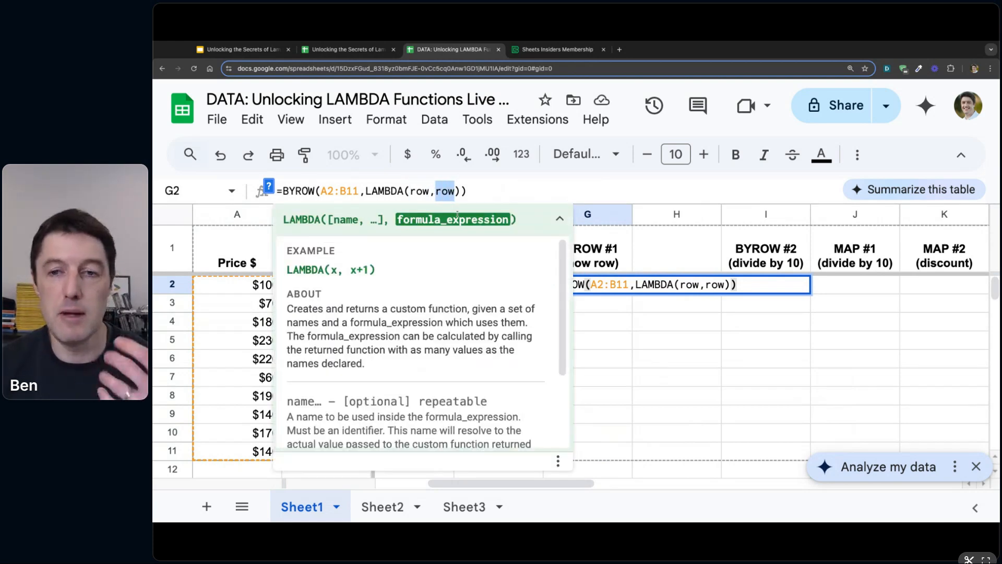
left_click(482, 193)
key("Return")
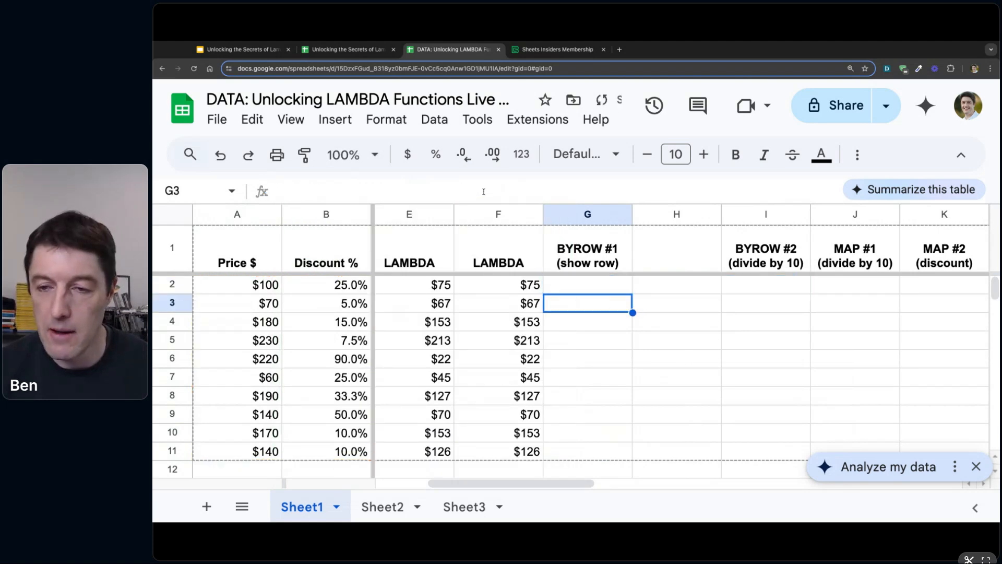
- Fill the BYROW formula cell G2 with yellow
left_click(622, 290)
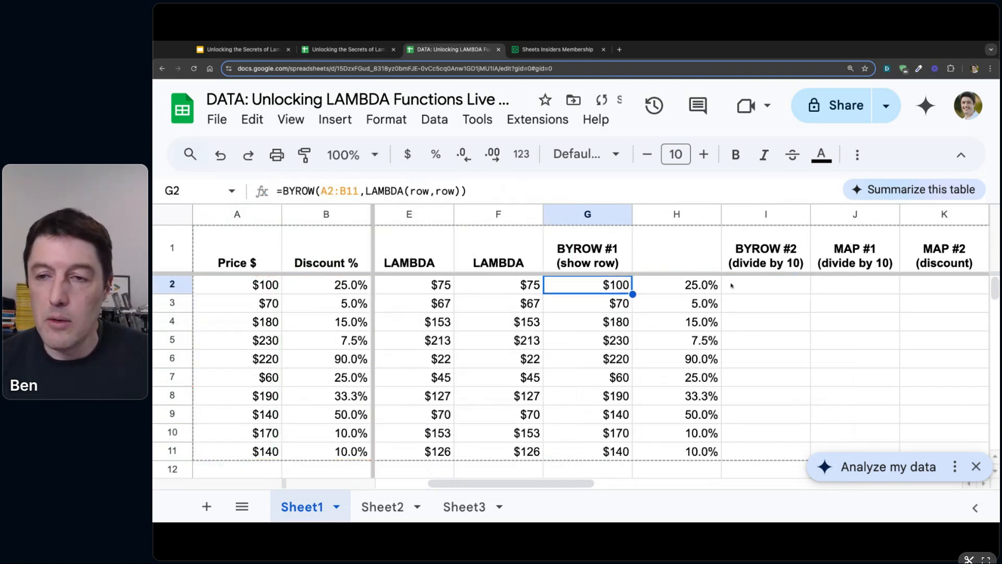
left_click(854, 154)
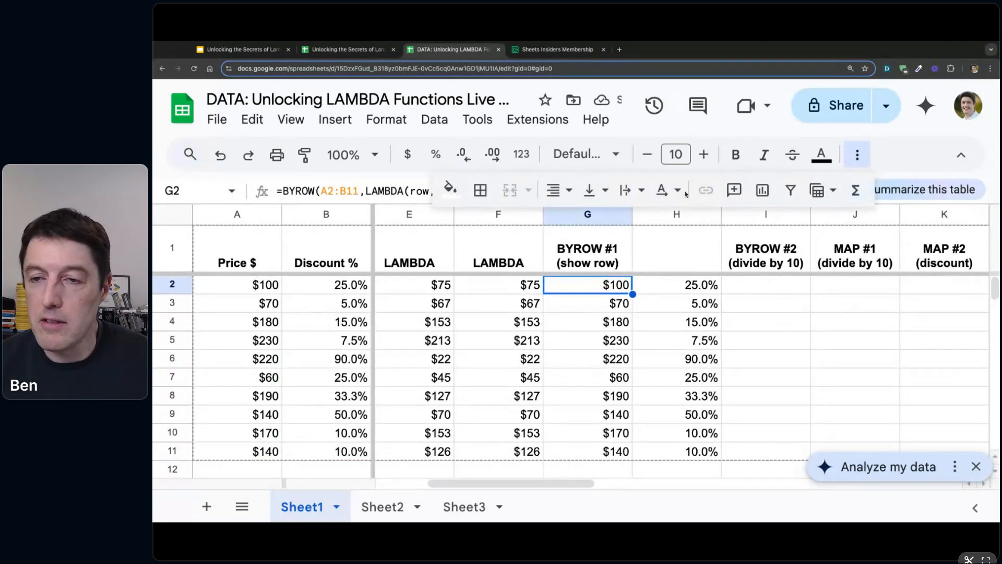
left_click(449, 189)
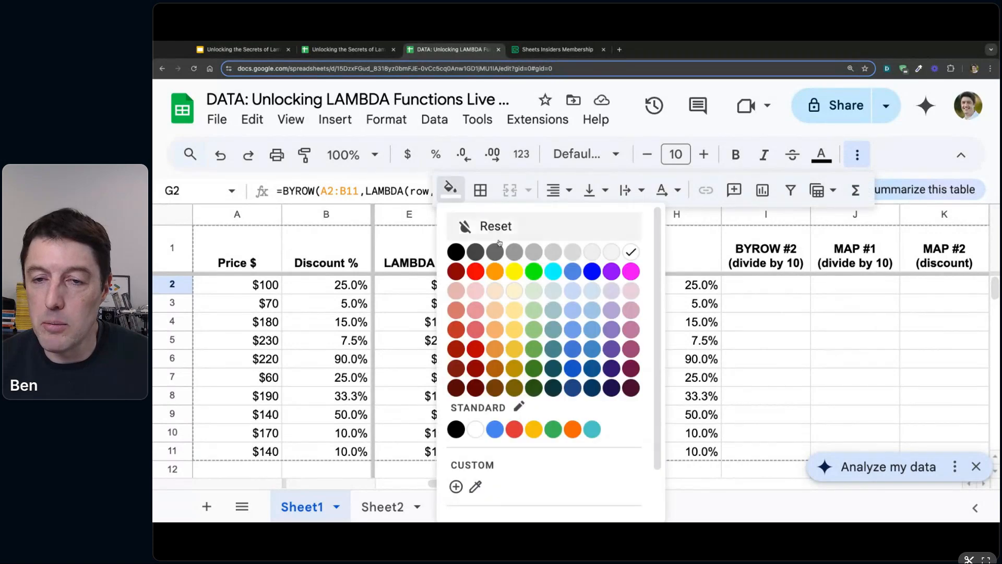
left_click(511, 273)
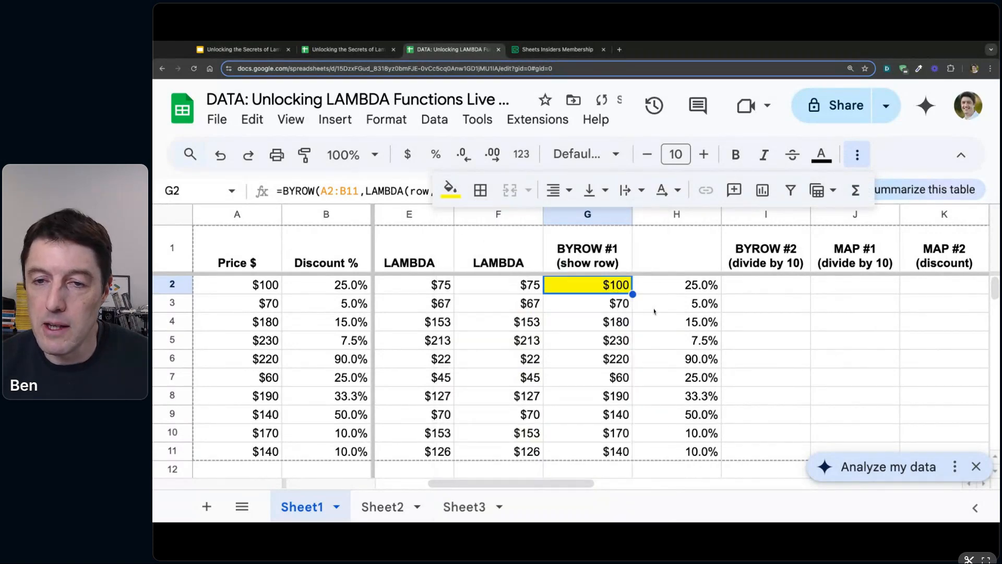
left_click(854, 154)
- Compare the source data A2:B11 with the BYROW output G2:H11 and the formula's range argument
left_click_drag(264, 284, 328, 449)
left_click_drag(609, 286, 694, 450)
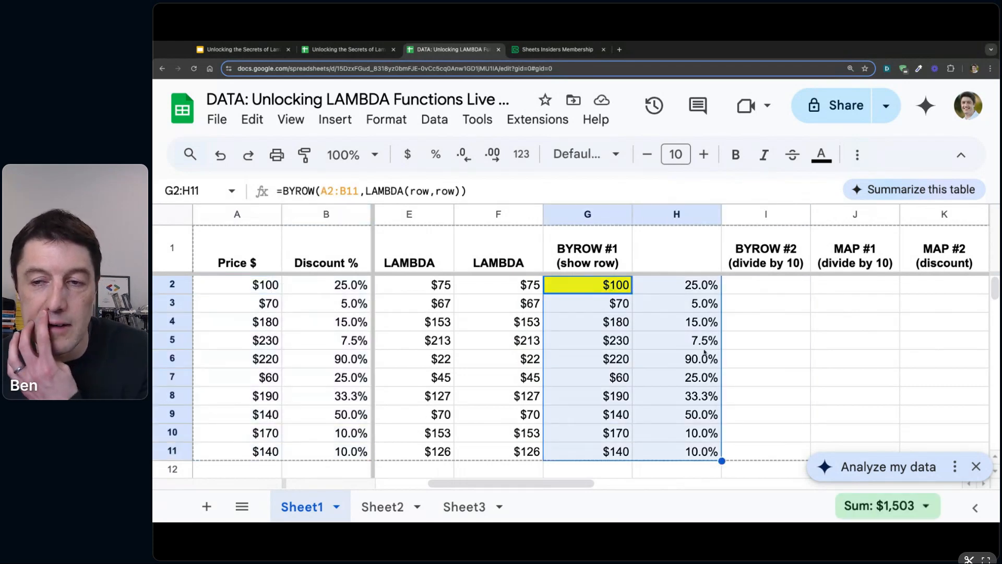
left_click(615, 286)
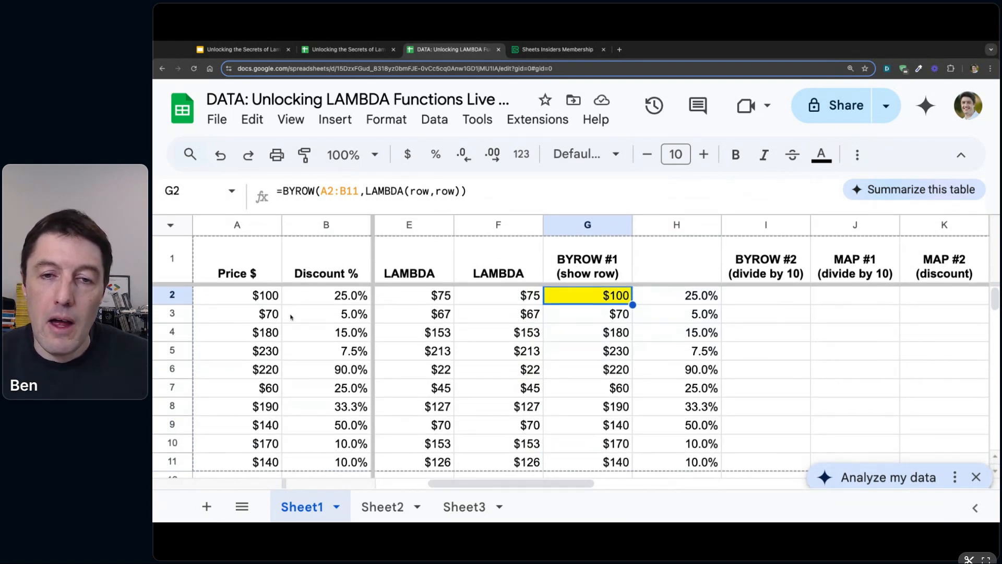
left_click_drag(245, 299, 328, 462)
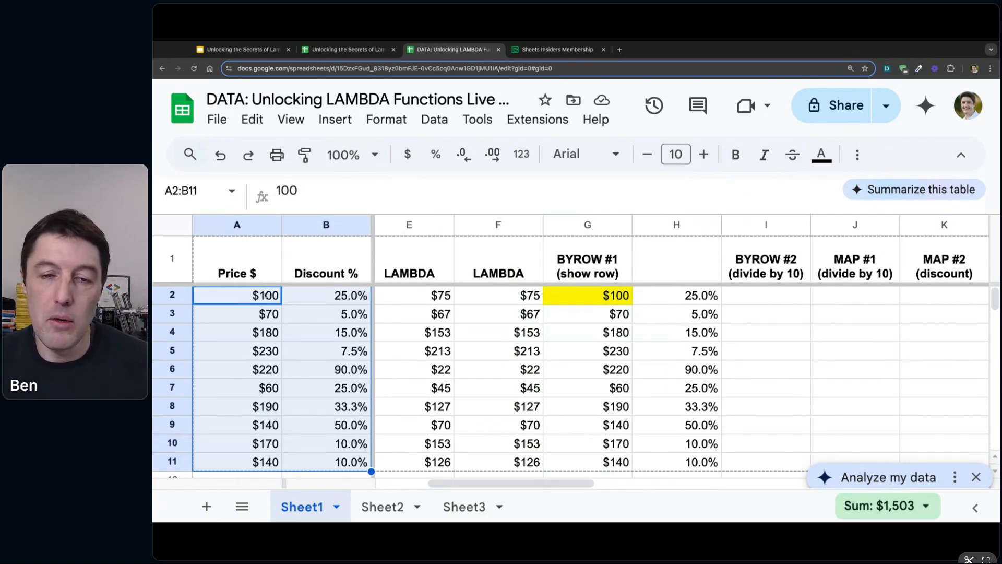
left_click(596, 296)
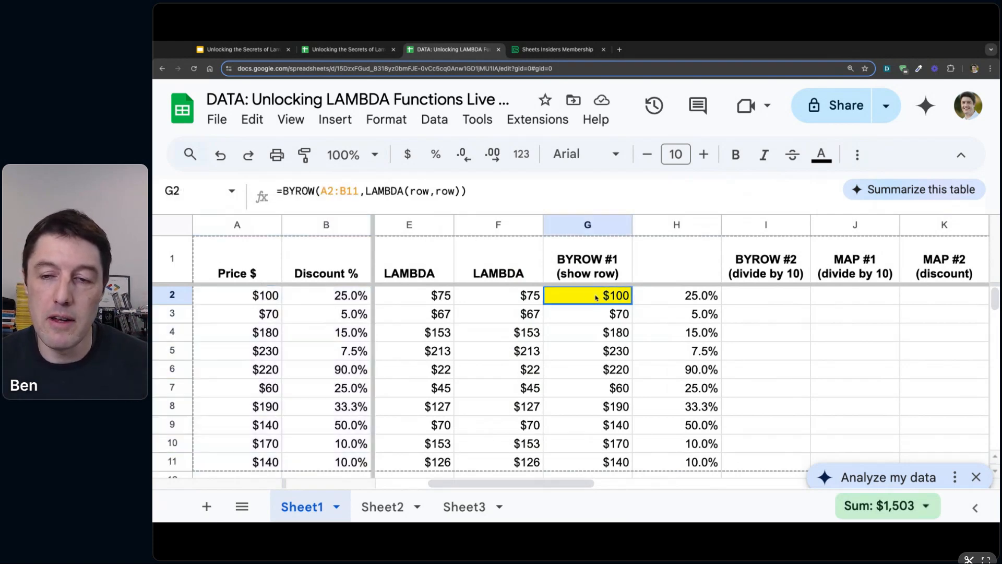
left_click_drag(356, 191, 320, 191)
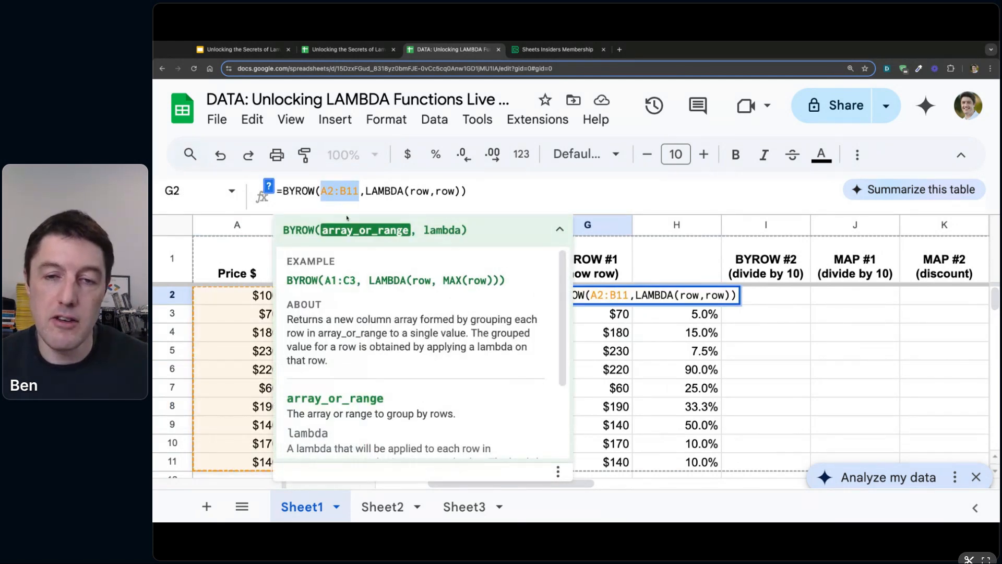
key("Escape")
- Examine the price and discount pairs row by row from A2:B2 through A9:B9, returning to A2:B2
left_click(223, 302)
key("shift+Right")
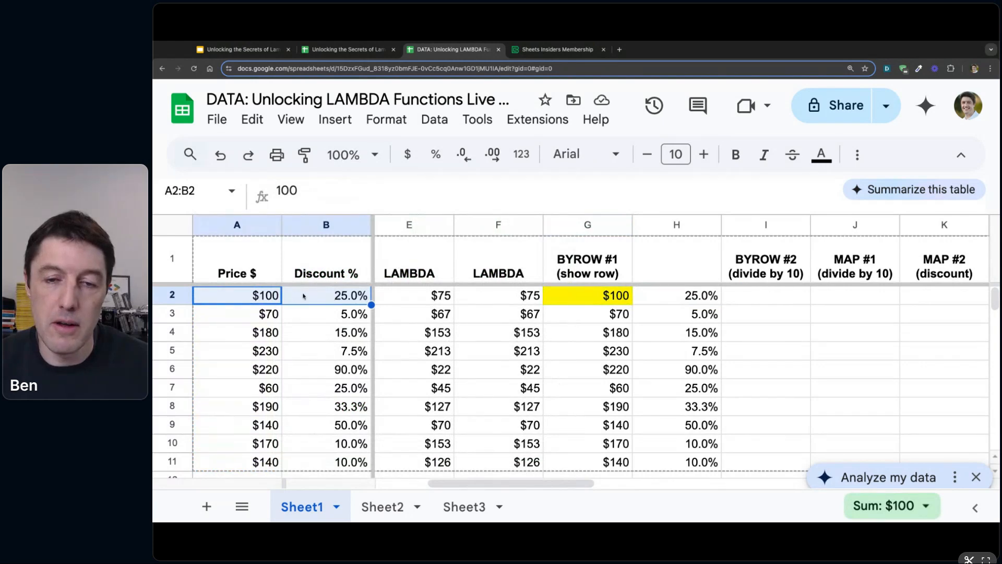
left_click(243, 315)
key("shift+Right")
left_click(255, 333)
key("shift+Right")
left_click(256, 351)
key("shift+Right")
left_click(257, 371)
key("shift+Right")
left_click(256, 387)
key("shift+Right")
left_click(255, 406)
key("shift+Right")
left_click(255, 424)
key("shift+Right")
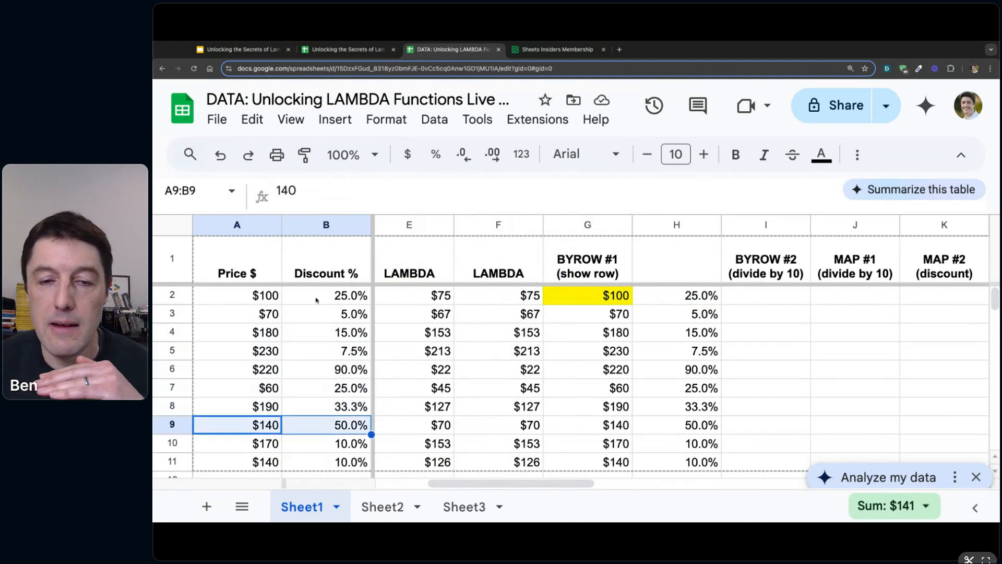
left_click(264, 294)
key("shift+Right")
- Review the LAMBDA function, its row argument name and its row expression within the G2 formula
left_click(614, 295)
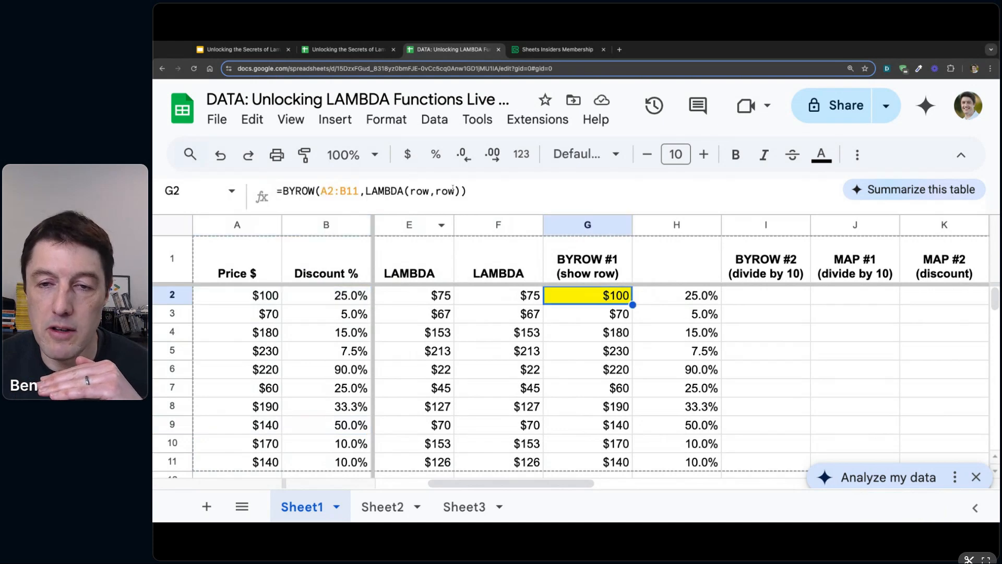
left_click(423, 194)
double_click(421, 193)
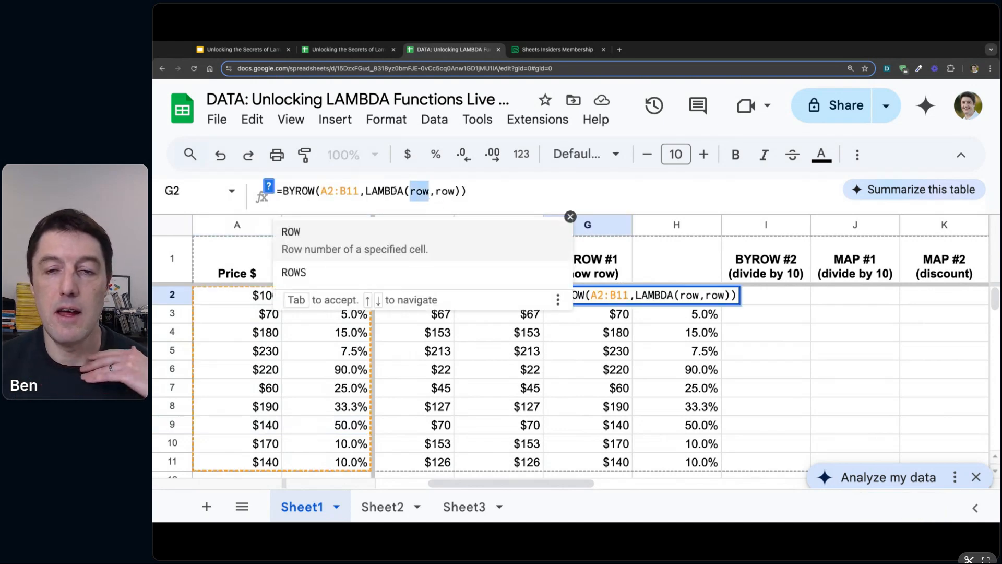
left_click_drag(404, 190, 364, 191)
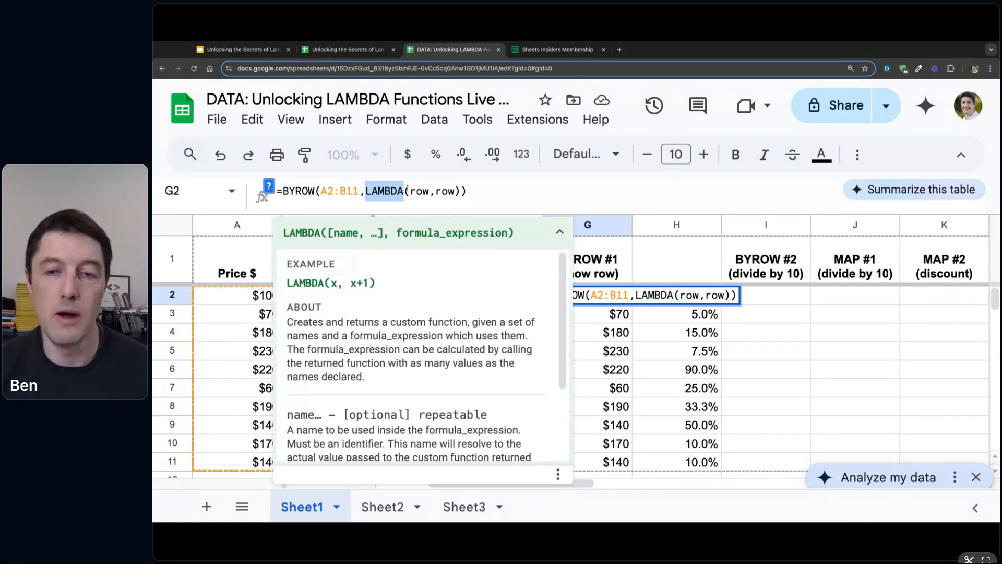
left_click_drag(436, 191, 454, 191)
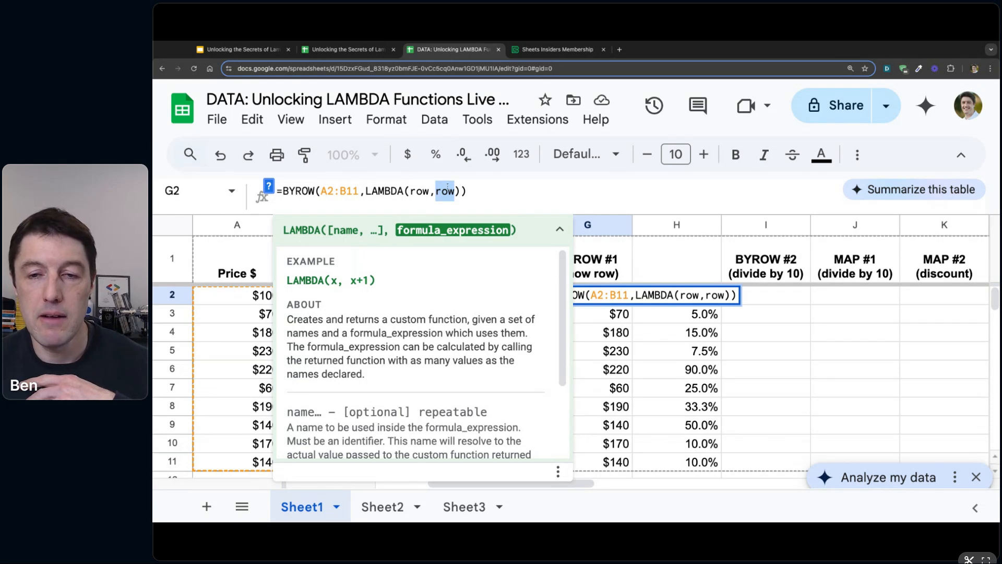
- Review the row expression that the LAMBDA returns in the G2 formula, leaving the formula as it is
left_click(454, 191)
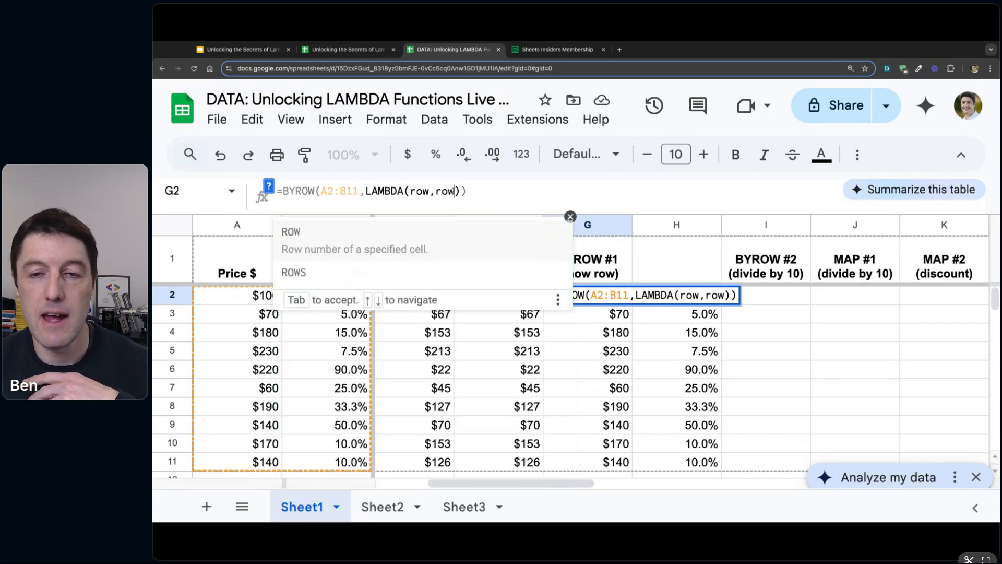
left_click_drag(435, 192, 454, 192)
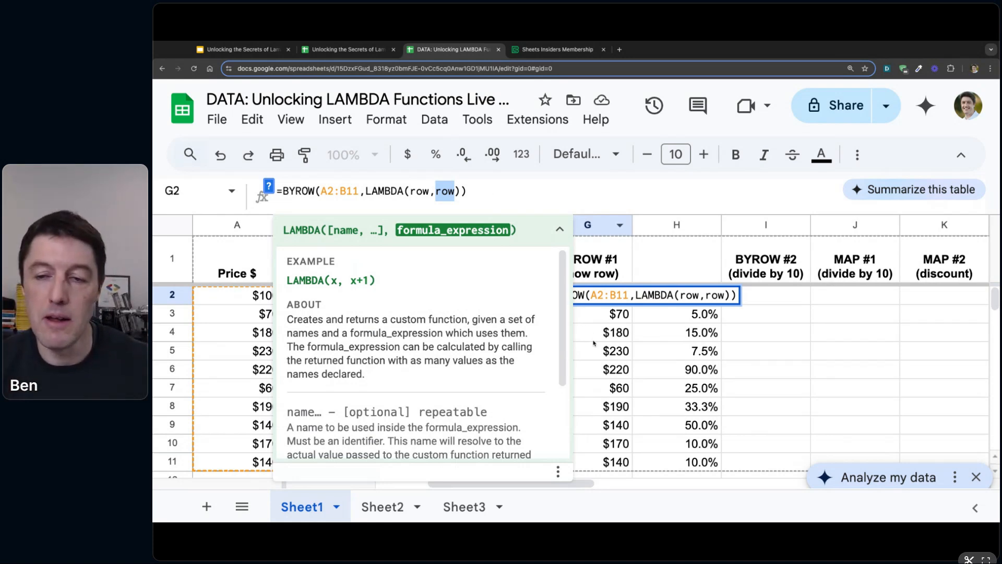
key("Escape")
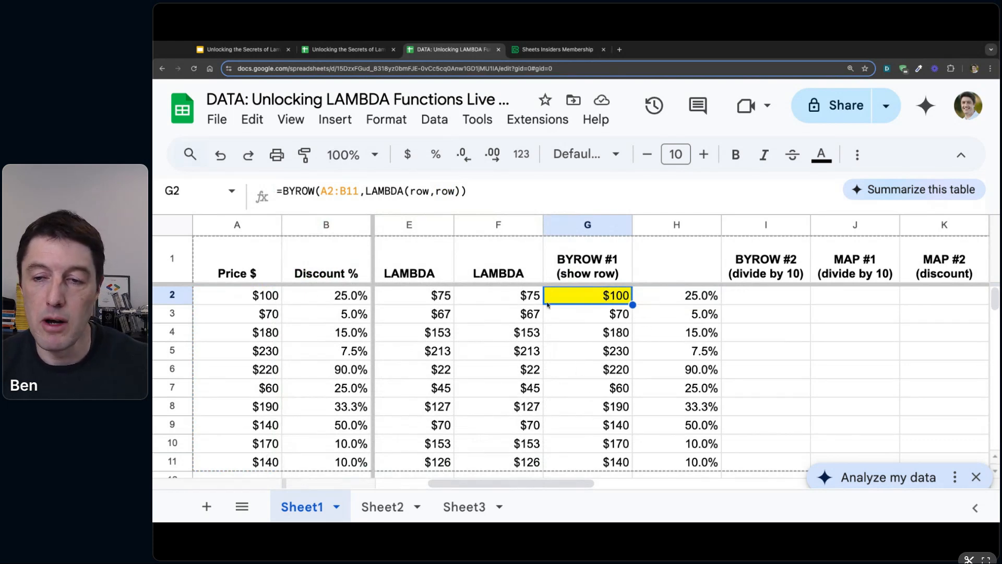
- Start a BYROW formula in I2 with the price range A2:A11 as its first argument
key("Right")
key("Right")
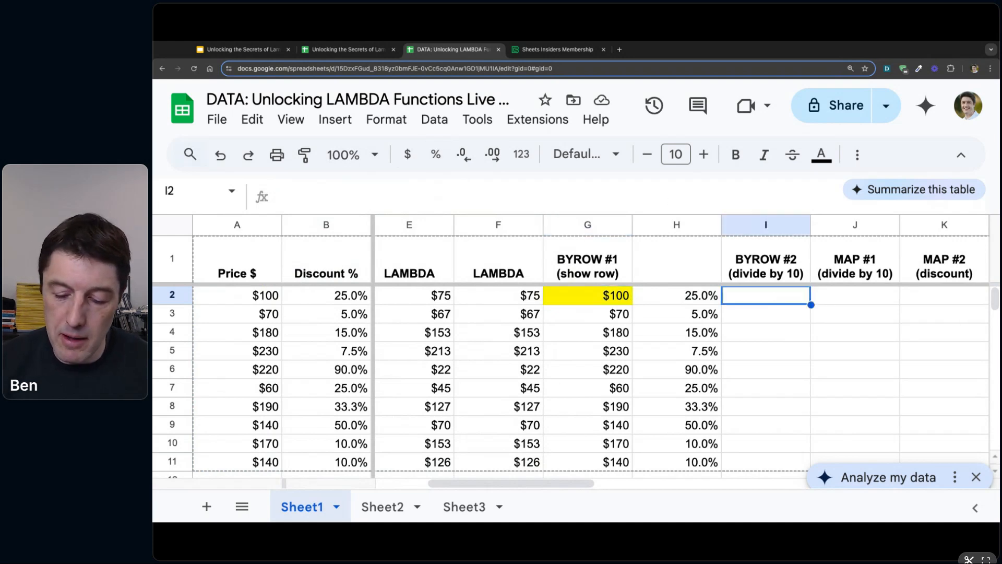
type("=b")
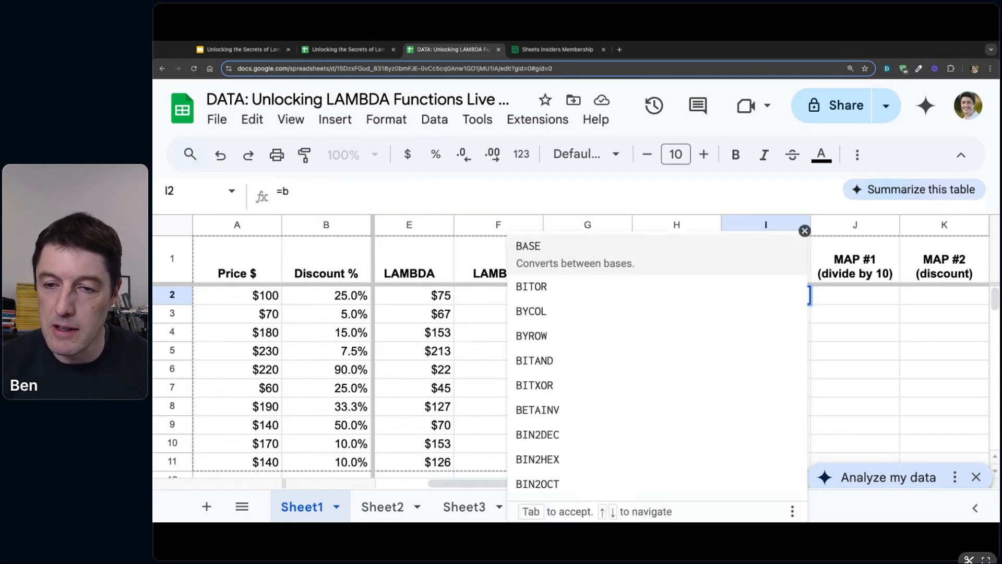
type("yrw")
key("BackSpace")
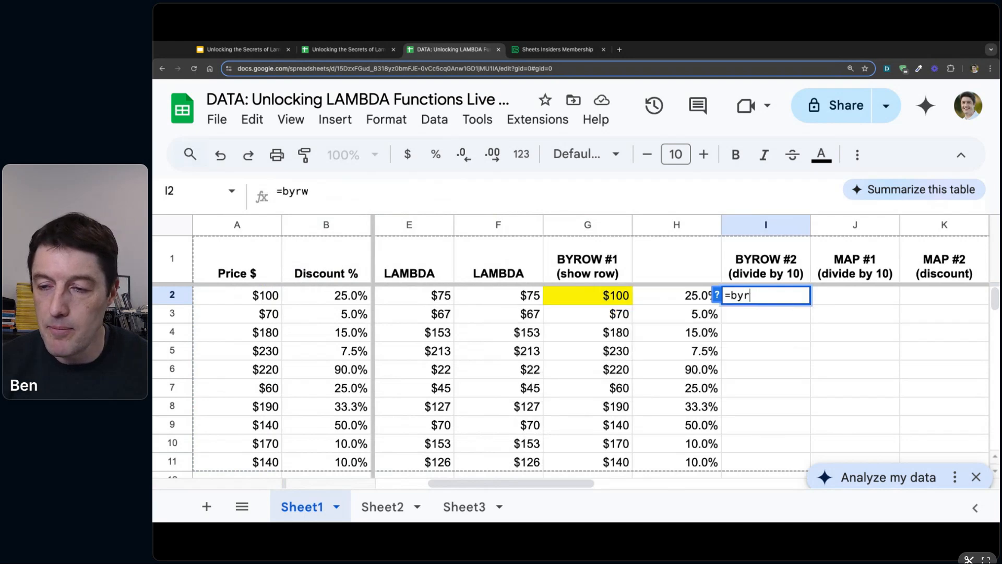
key("Tab")
left_click_drag(263, 298, 263, 462)
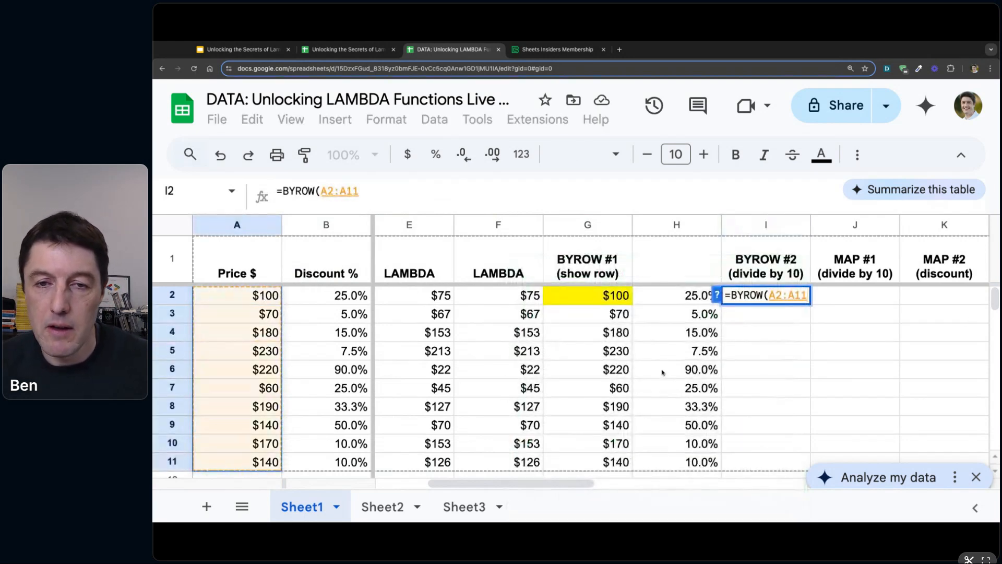
type(",")
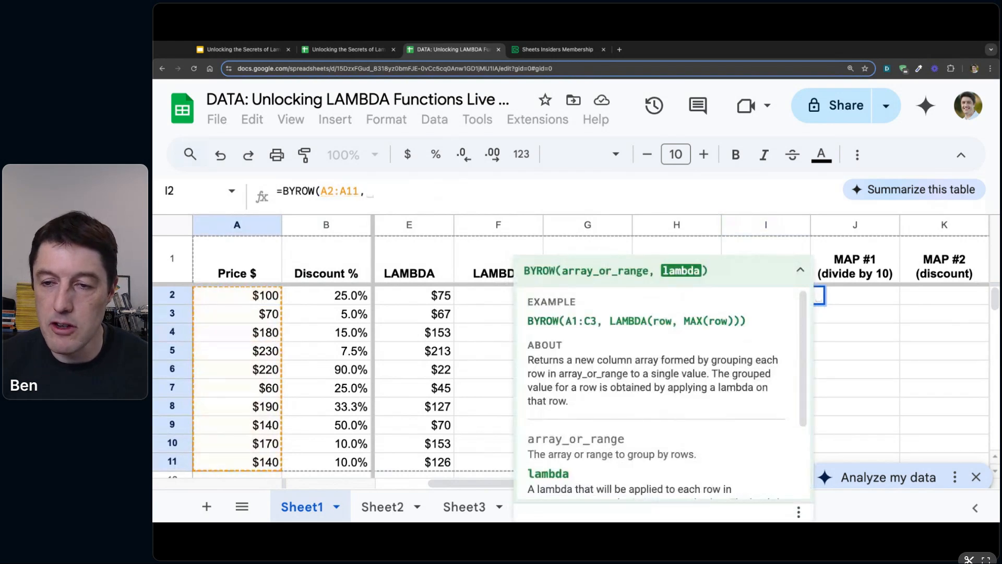
- Add a LAMBDA as the second argument of the I2 BYROW formula, naming its row argument price
type("LAM")
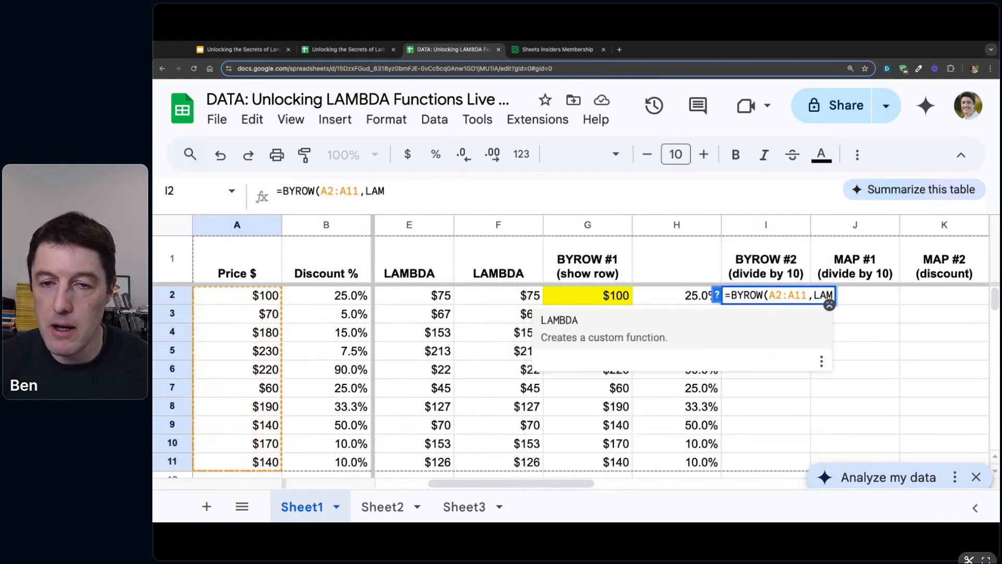
type("BDA(r")
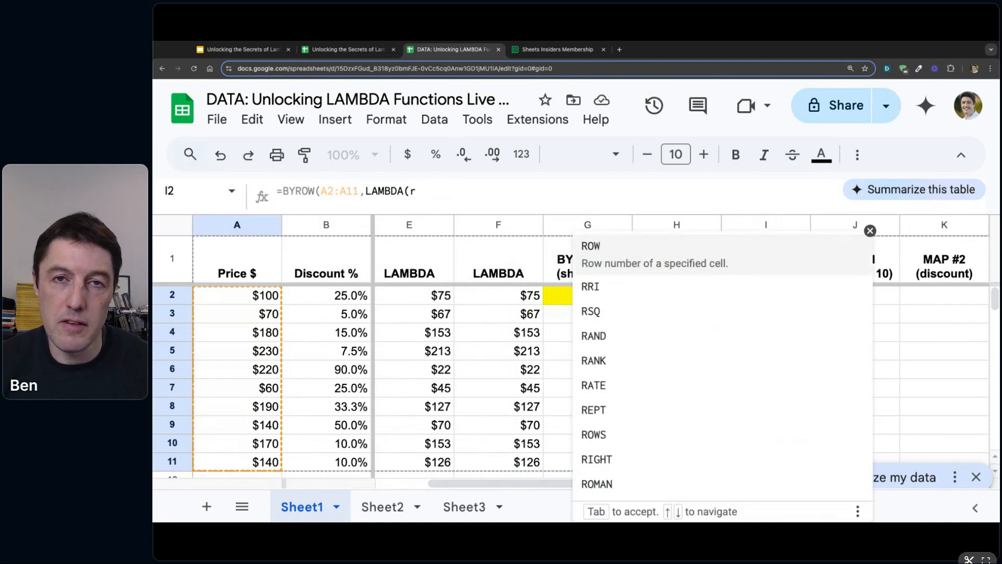
type(",")
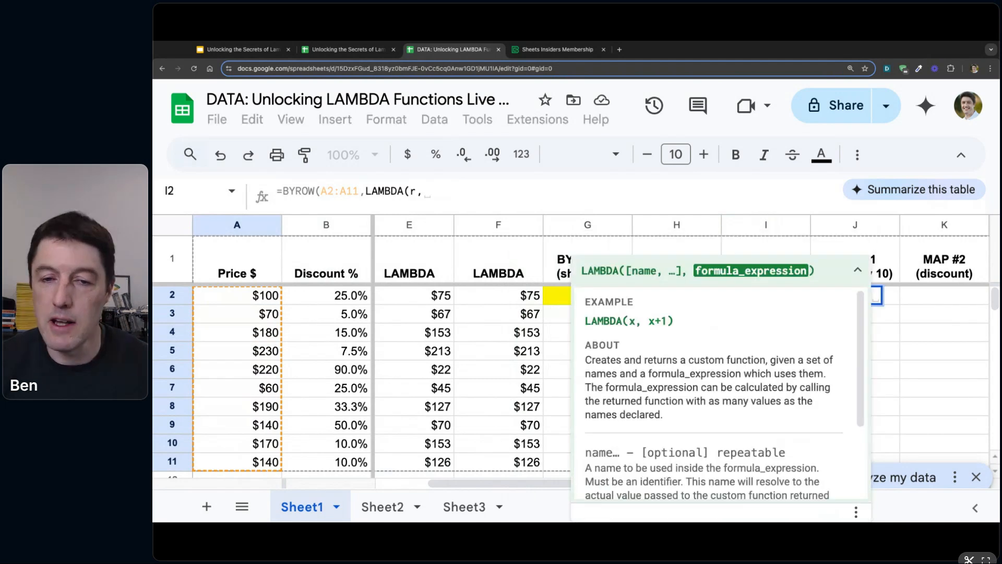
left_click(410, 191)
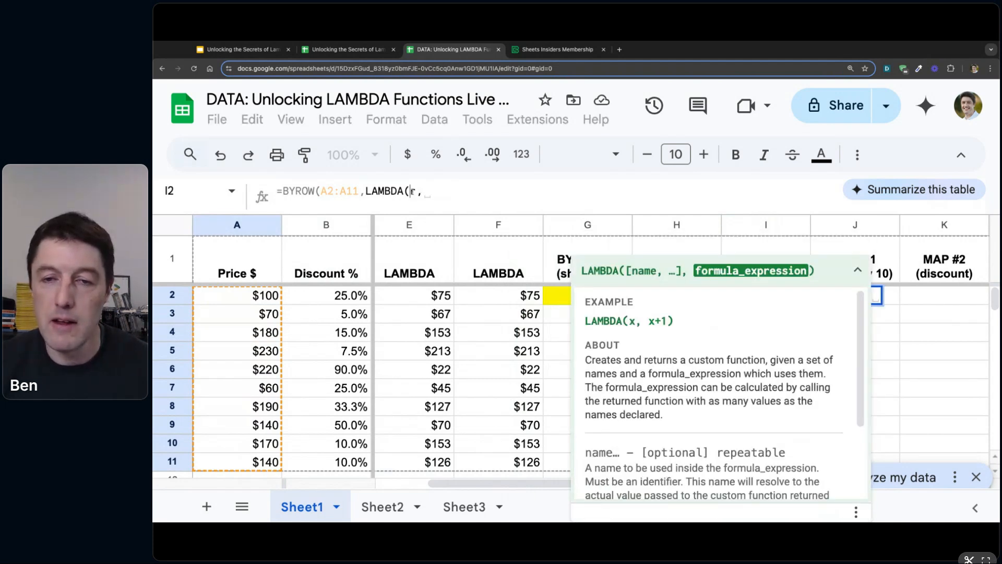
type("p")
key("Right")
type("ice")
key("Right")
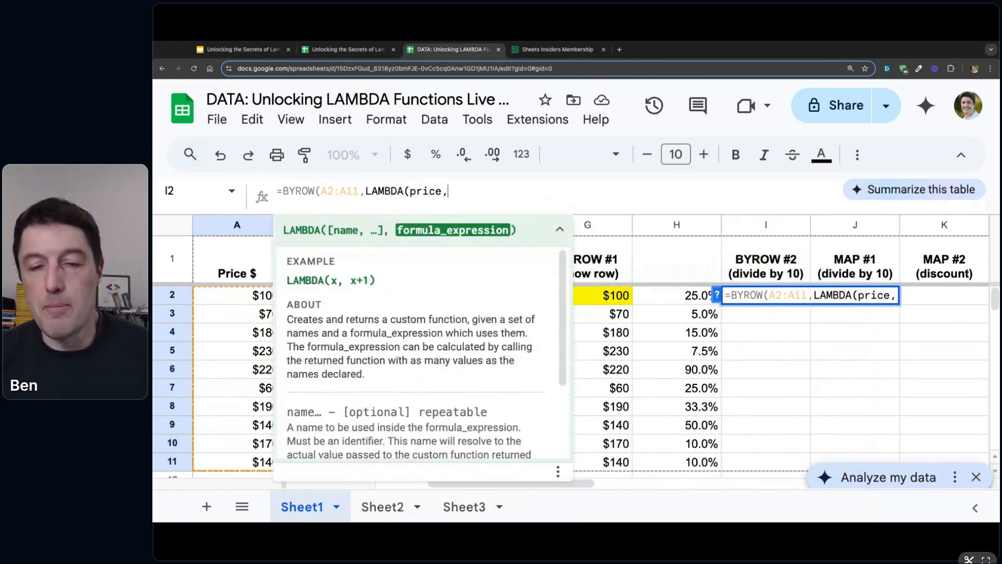
- Complete the LAMBDA in I2 with the expression price/10 and commit the BYROW formula
type("price,p")
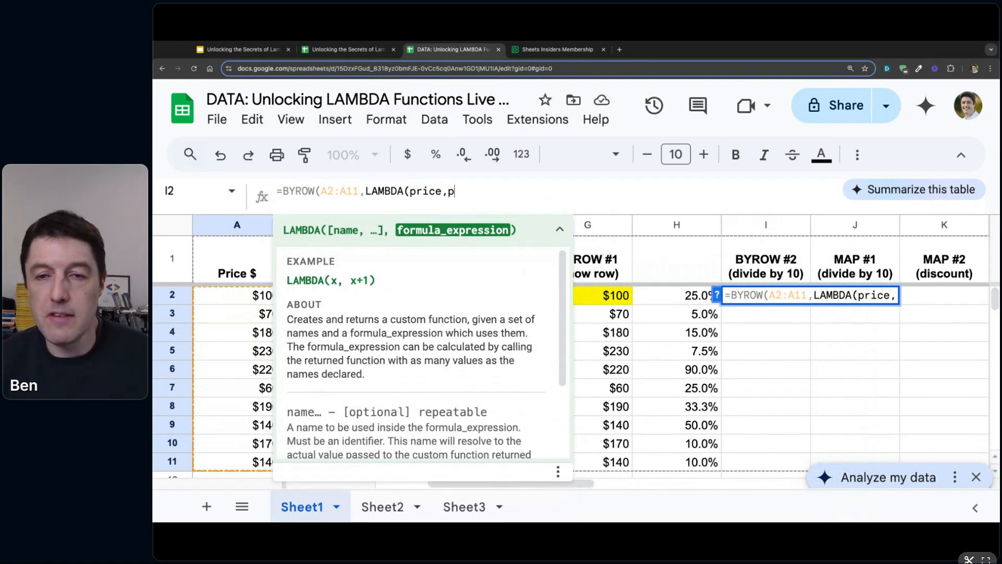
type("rice")
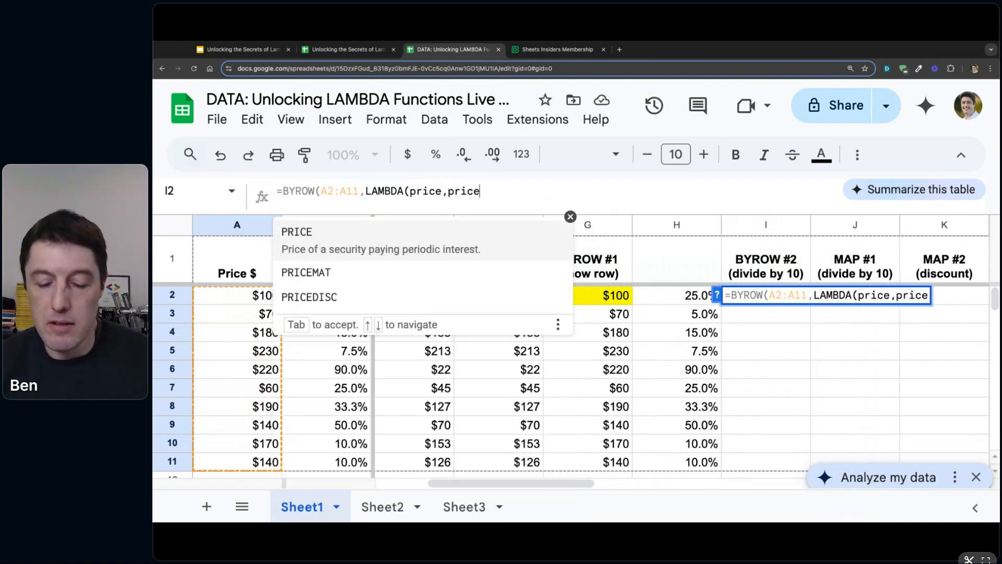
type("/")
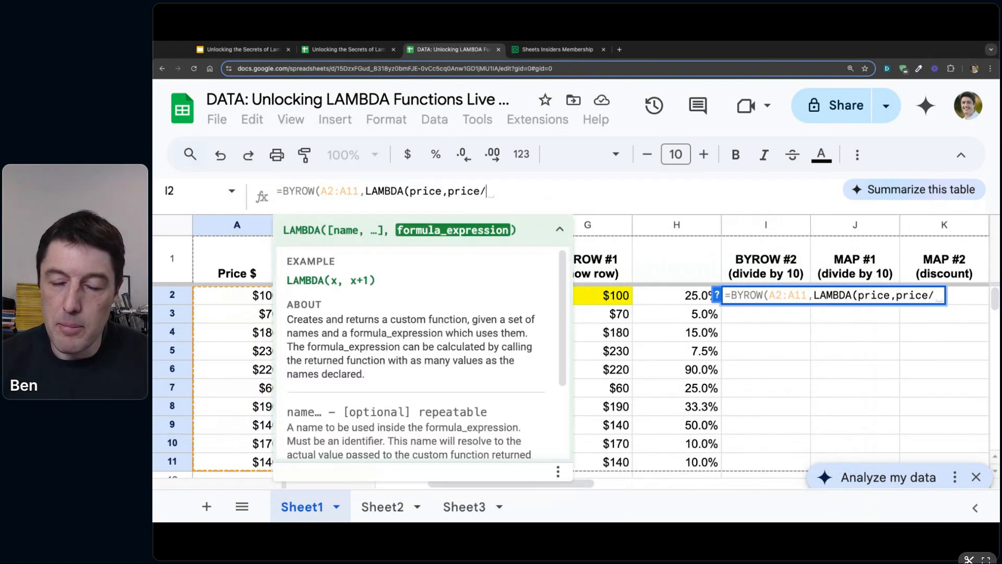
type("10)")
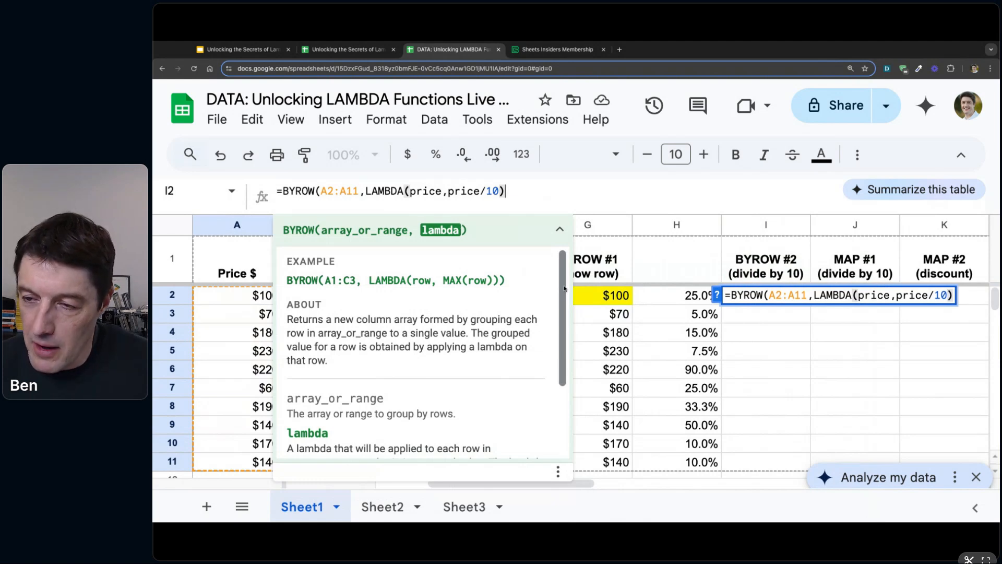
key("Return")
key("Up")
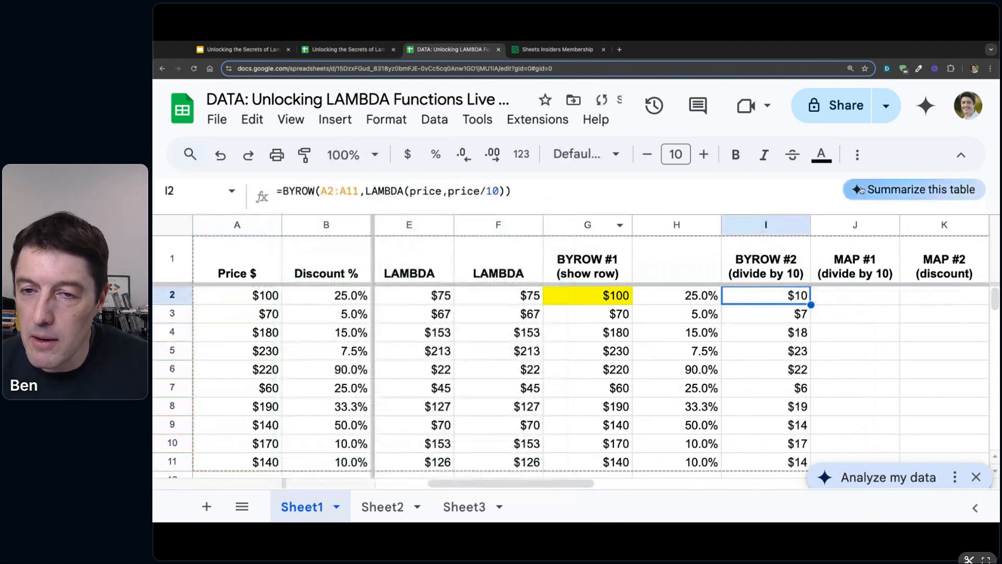
- Examine the price/10 expression, the A2:A11 range and the LAMBDA function within the I2 formula, leaving it unchanged
left_click_drag(448, 191, 499, 191)
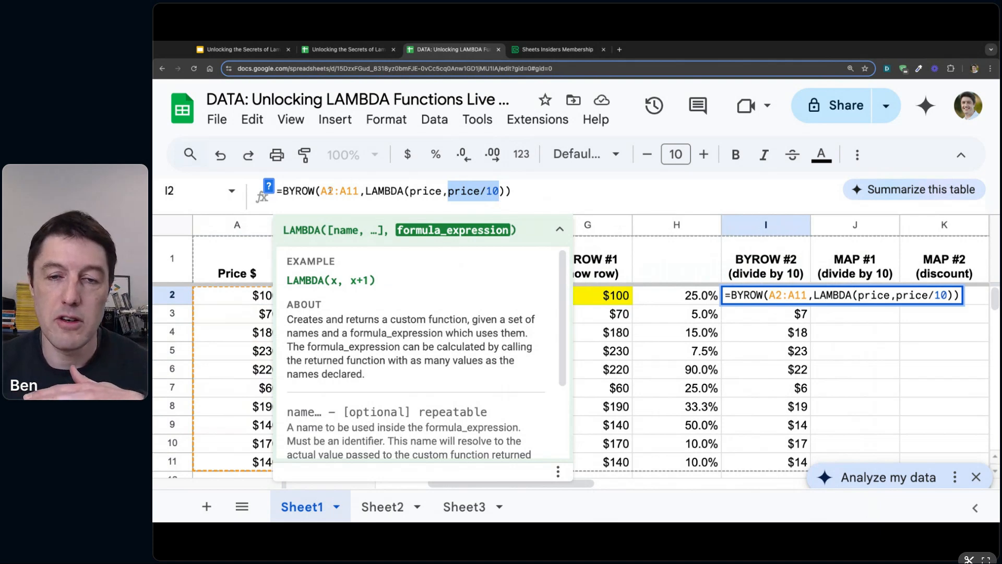
left_click_drag(319, 191, 359, 191)
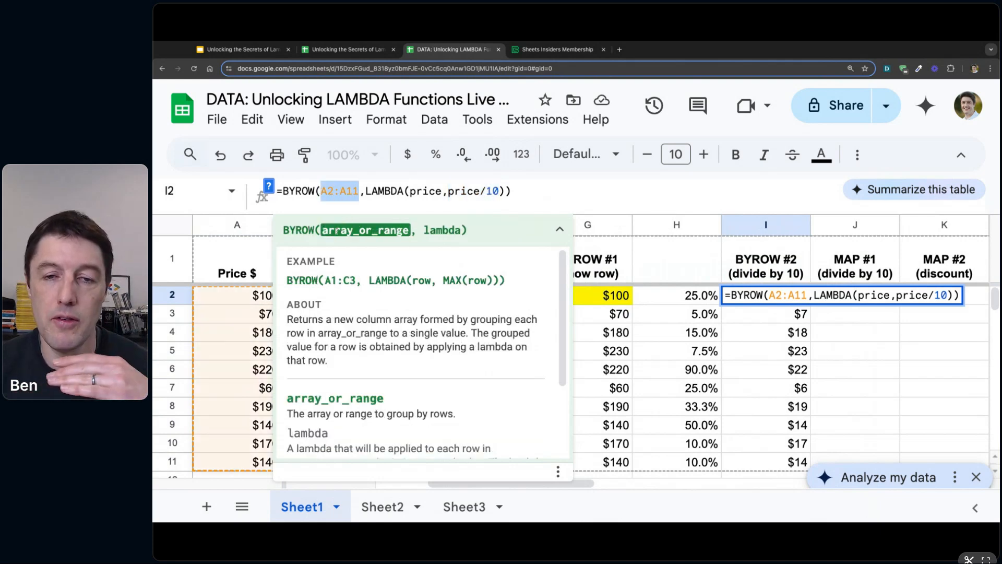
left_click_drag(448, 190, 499, 191)
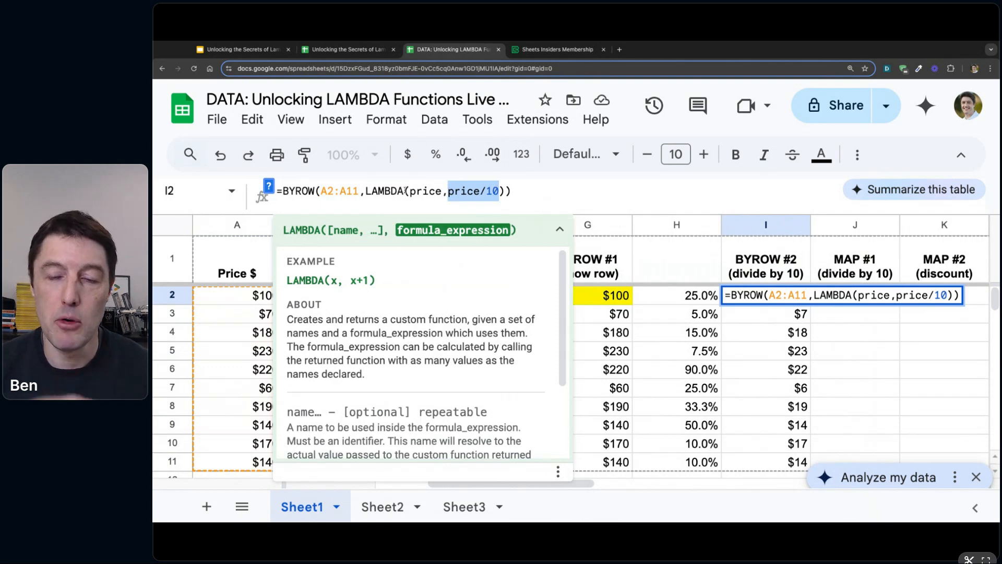
left_click_drag(405, 191, 368, 192)
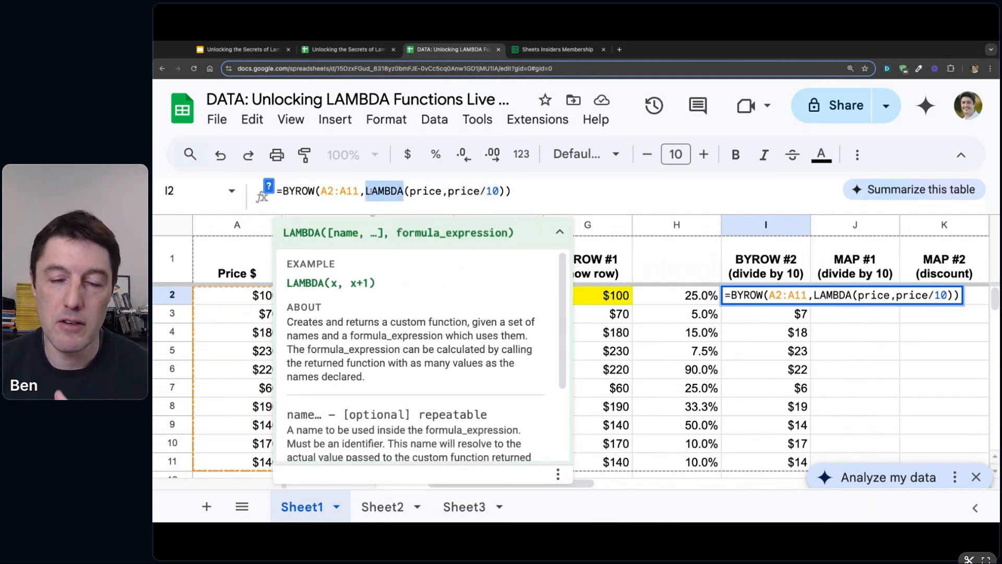
left_click(397, 194)
left_click_drag(448, 191, 499, 191)
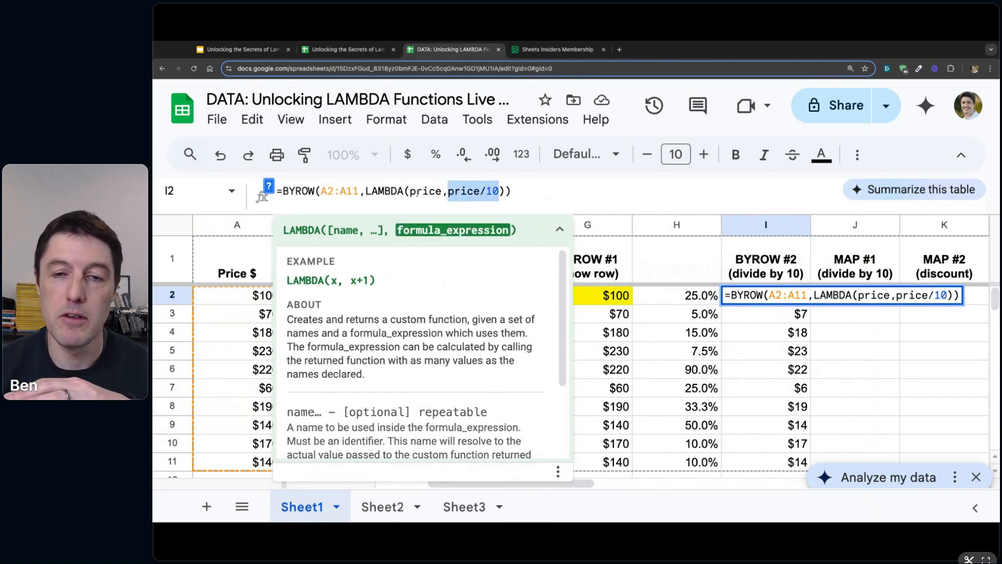
left_click_drag(406, 191, 365, 191)
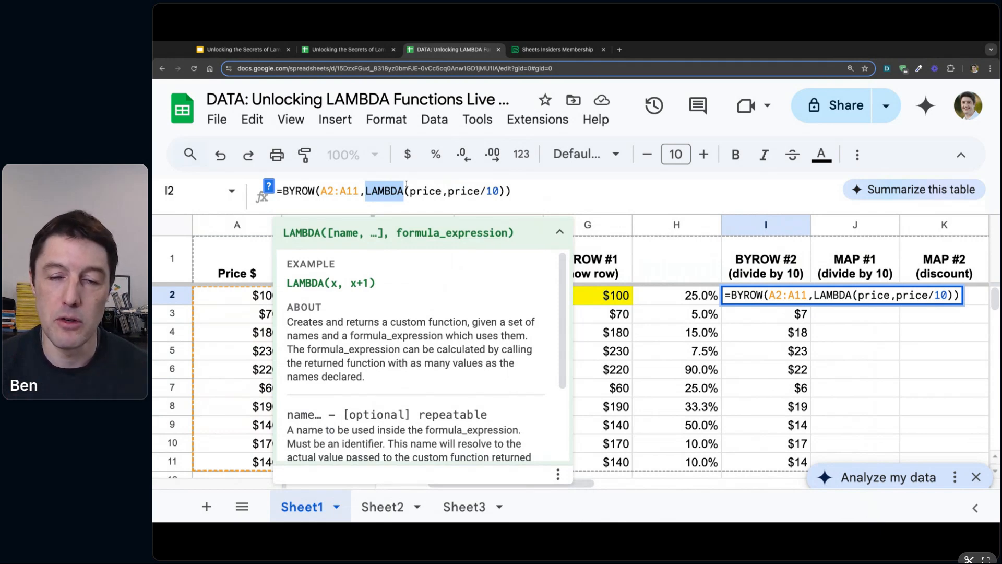
left_click_drag(410, 191, 365, 191)
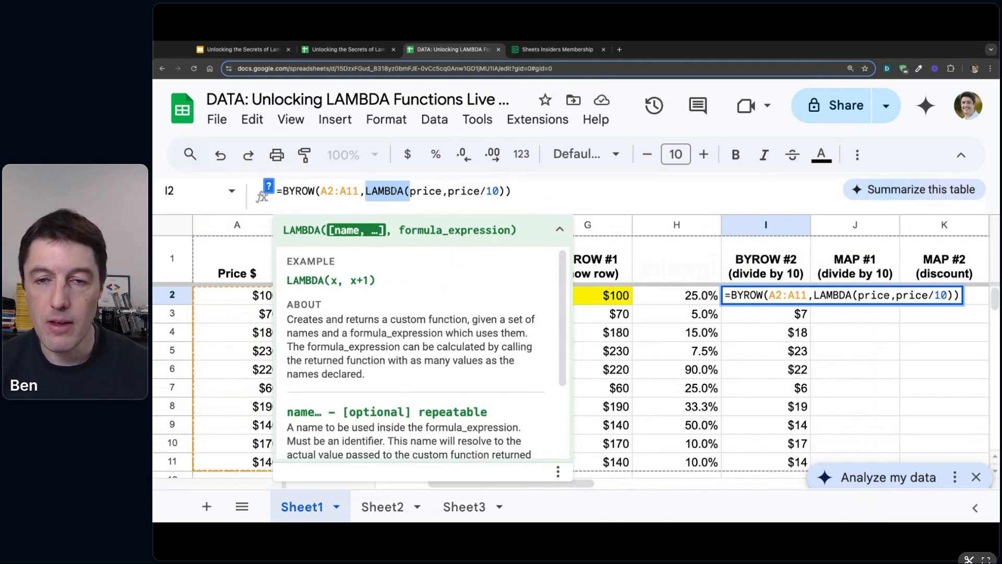
left_click(366, 191)
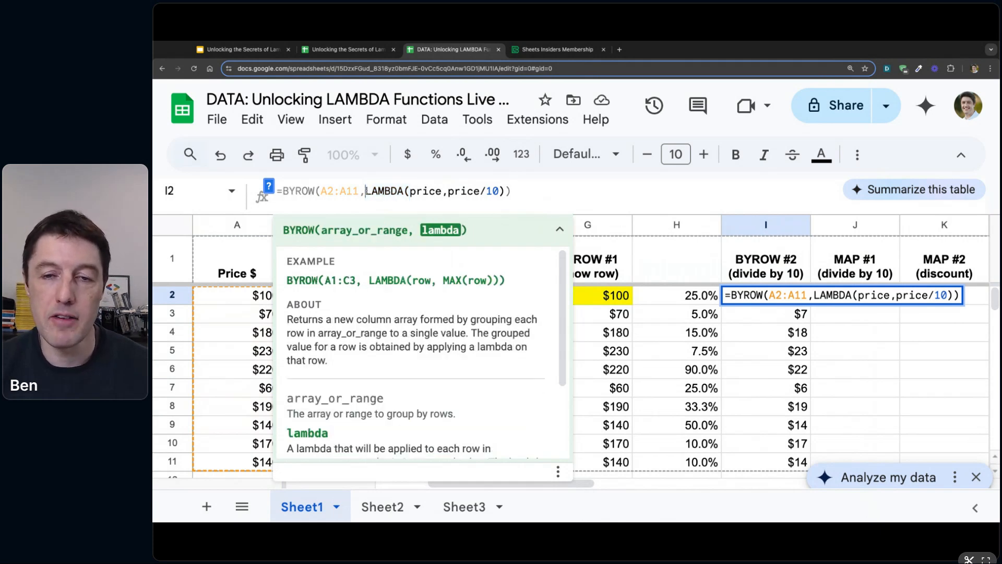
double_click(366, 191)
left_click_drag(366, 191, 409, 191)
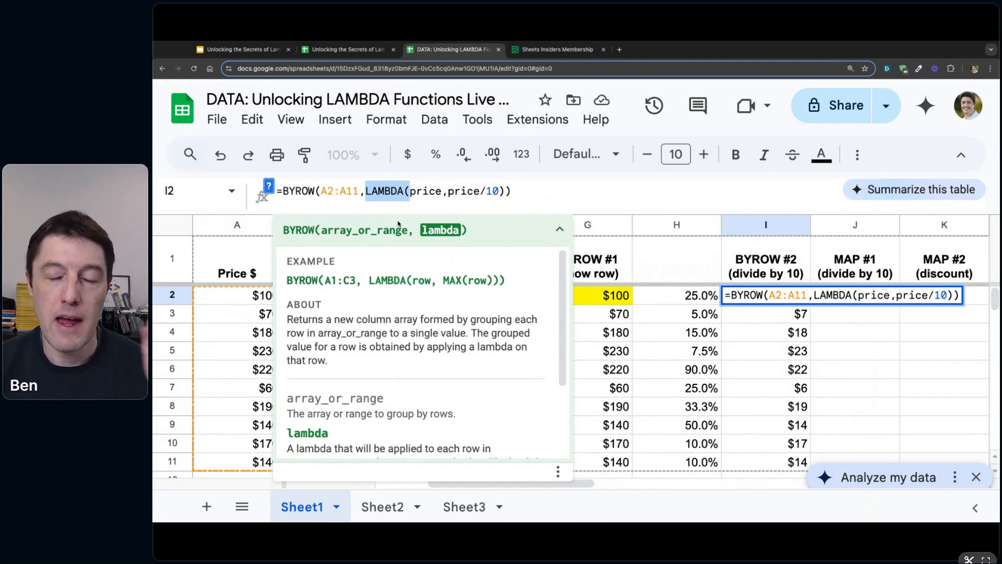
left_click_drag(447, 191, 499, 191)
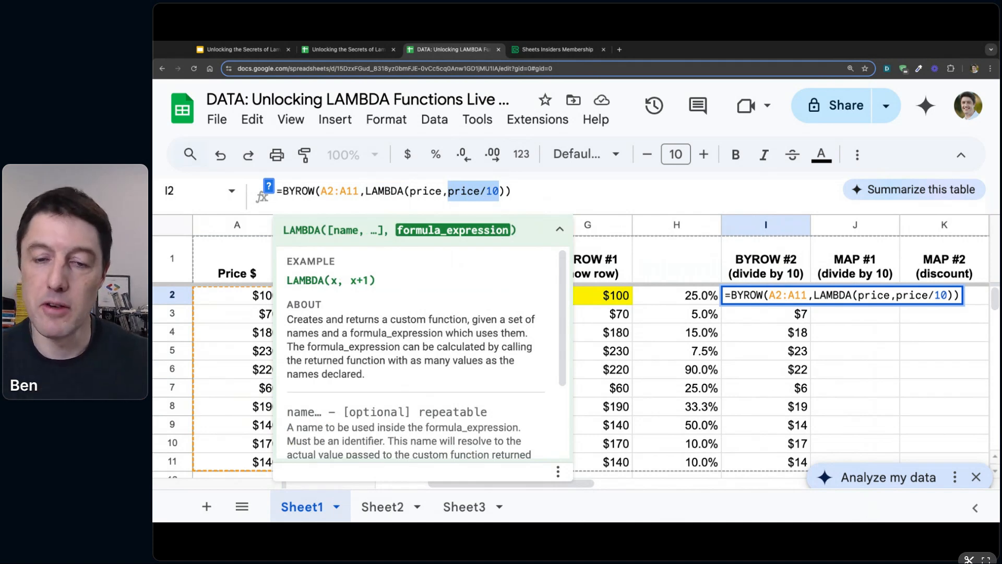
left_click(530, 193)
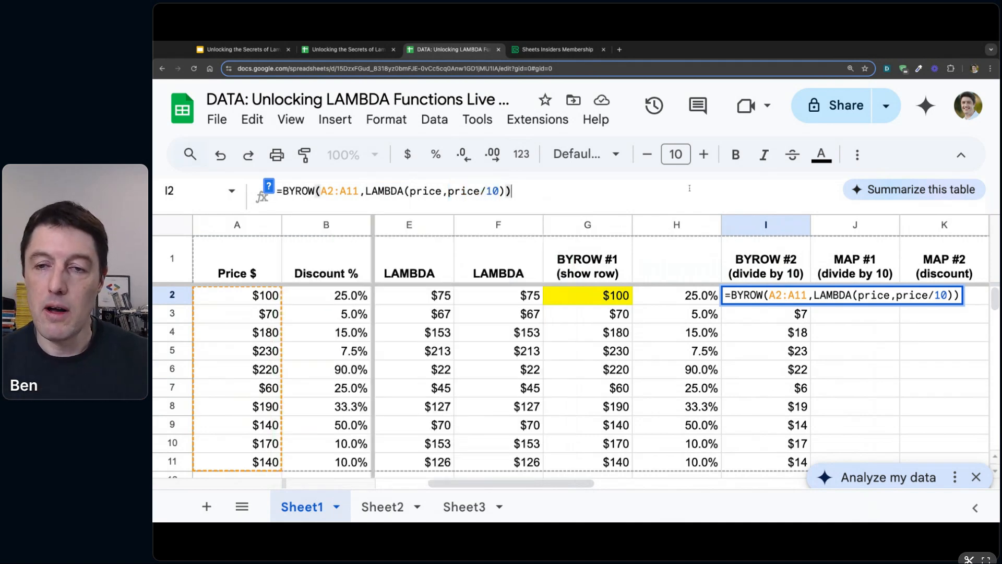
key("Return")
key("Up")
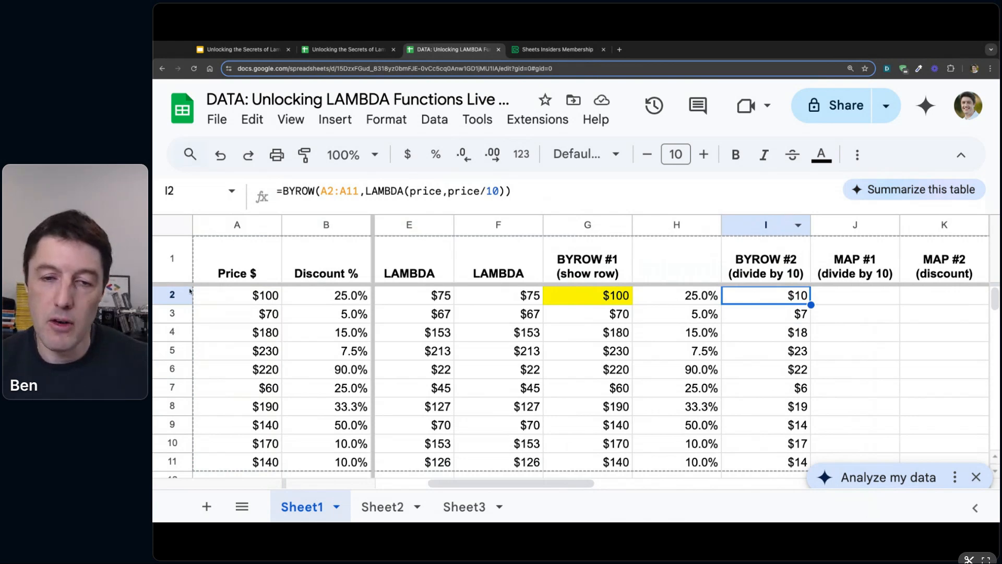
- Examine the source prices in A2:A11 and their column header in A1
left_click(225, 298)
key("shift+Down")
key("shift+Down")
key("shift+Down")
key("shift+Down")
key("shift+Down")
key("shift+Down")
key("shift+Down")
key("shift+Down")
key("shift+Down")
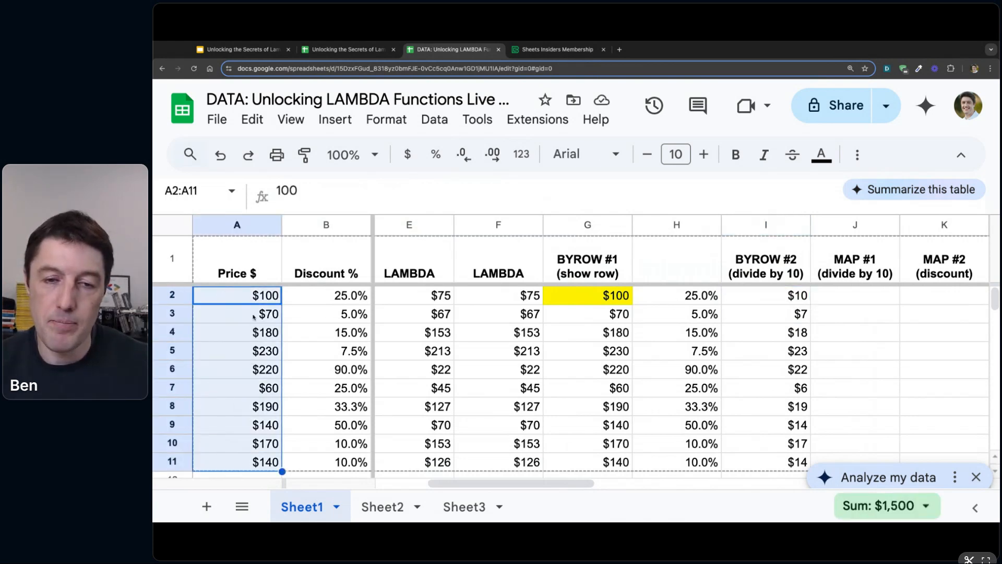
left_click(238, 283)
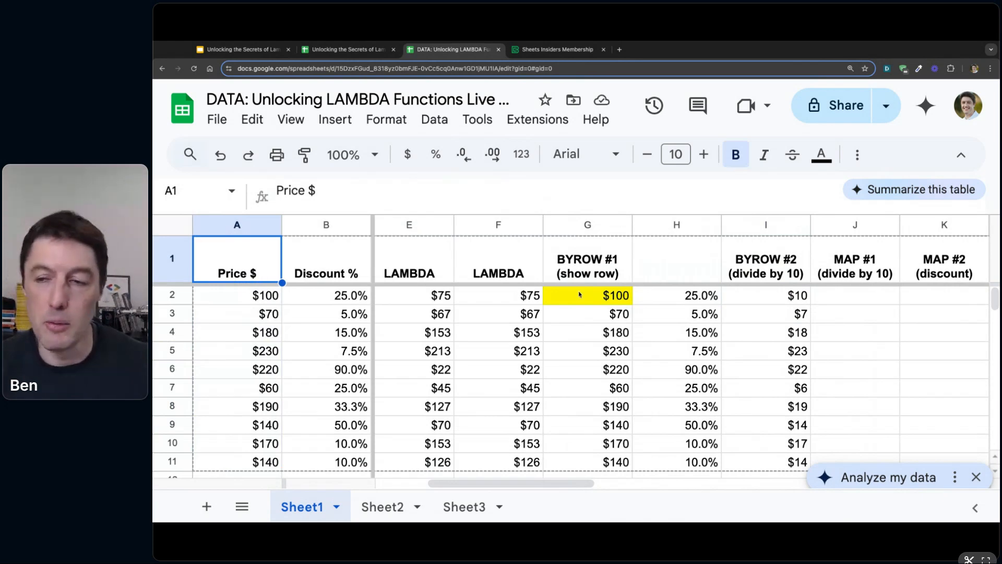
- Examine the BYROW function and its LAMBDA argument within the I2 formula, leaving the formula unchanged
left_click(768, 299)
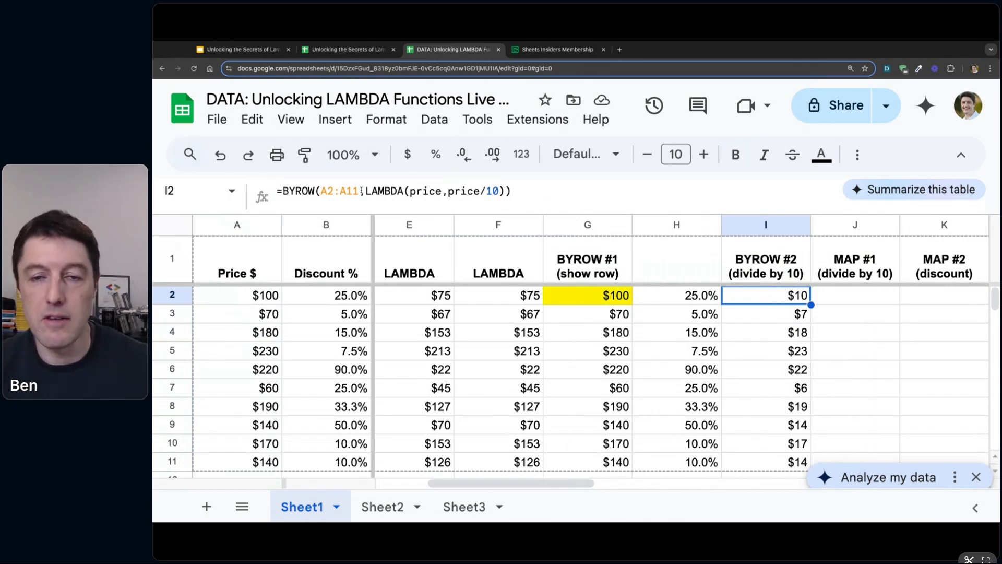
left_click_drag(410, 191, 285, 191)
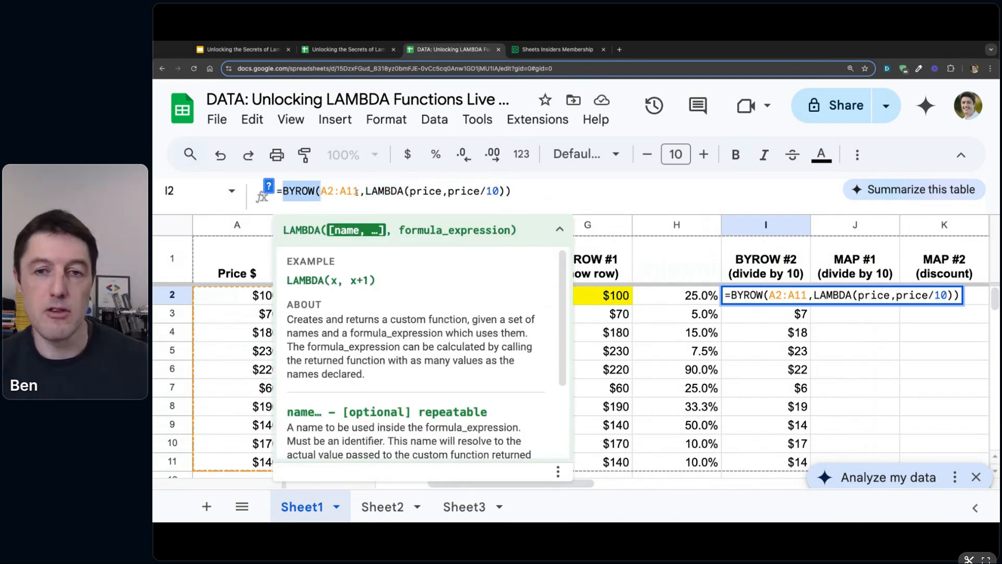
left_click_drag(365, 191, 409, 191)
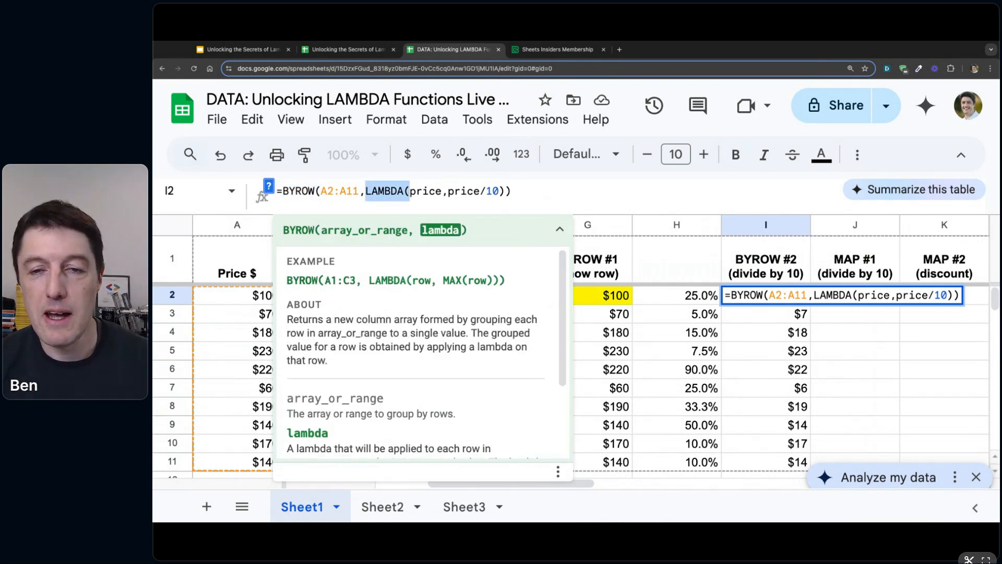
left_click(410, 192)
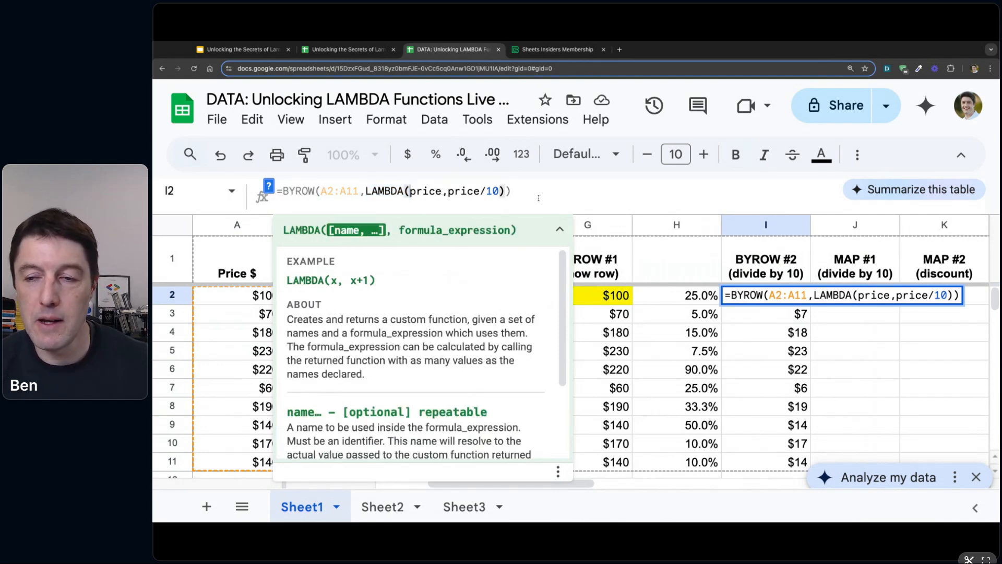
key("Return")
- Examine the discounted price formula in C2 and its results down C2:C11
key("Up")
key("Right")
key("Right")
key("Right")
key("Right")
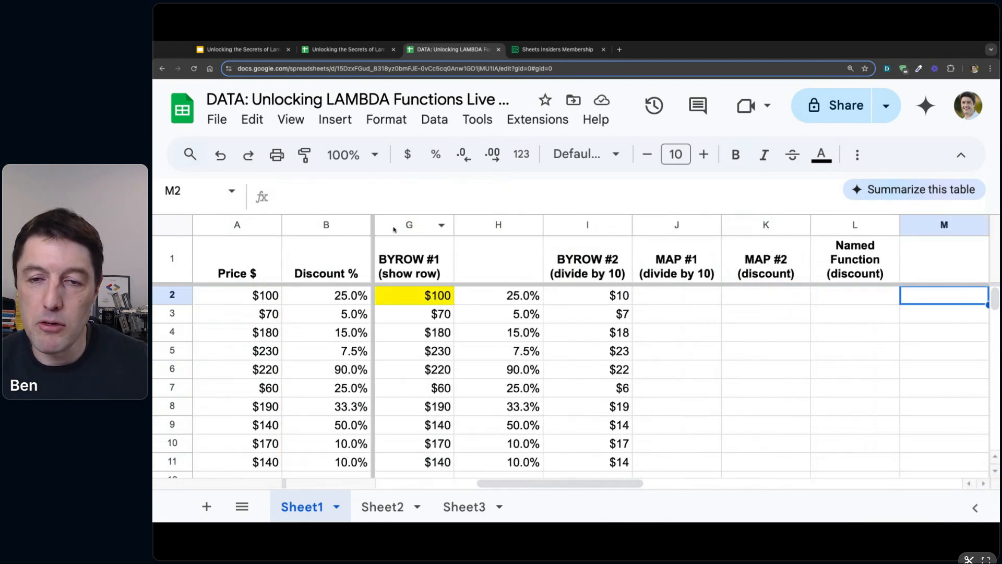
left_click(428, 301)
key("Left")
key("Left")
key("Left")
key("Left")
key("Left")
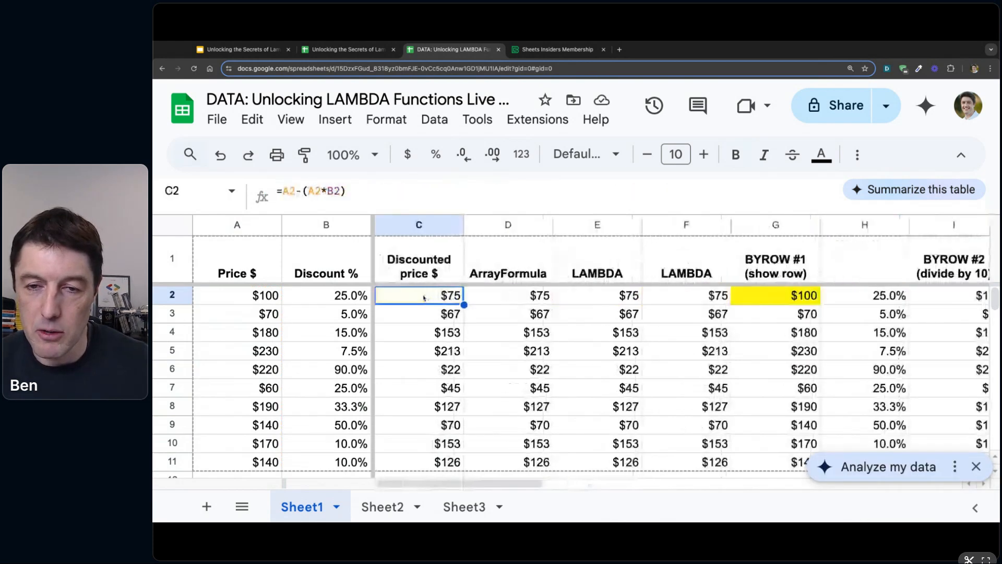
left_click(424, 298)
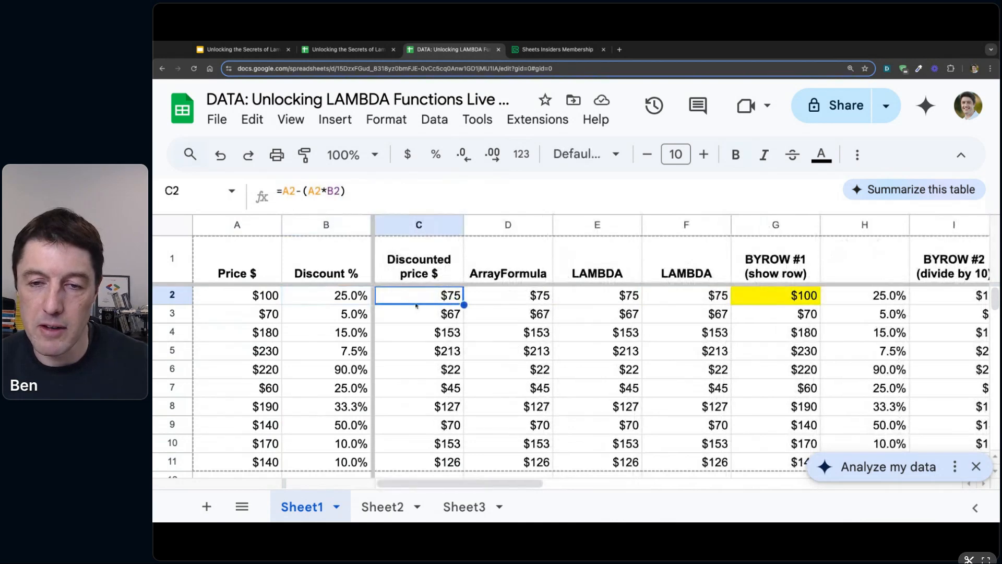
key("ctrl+shift+Down")
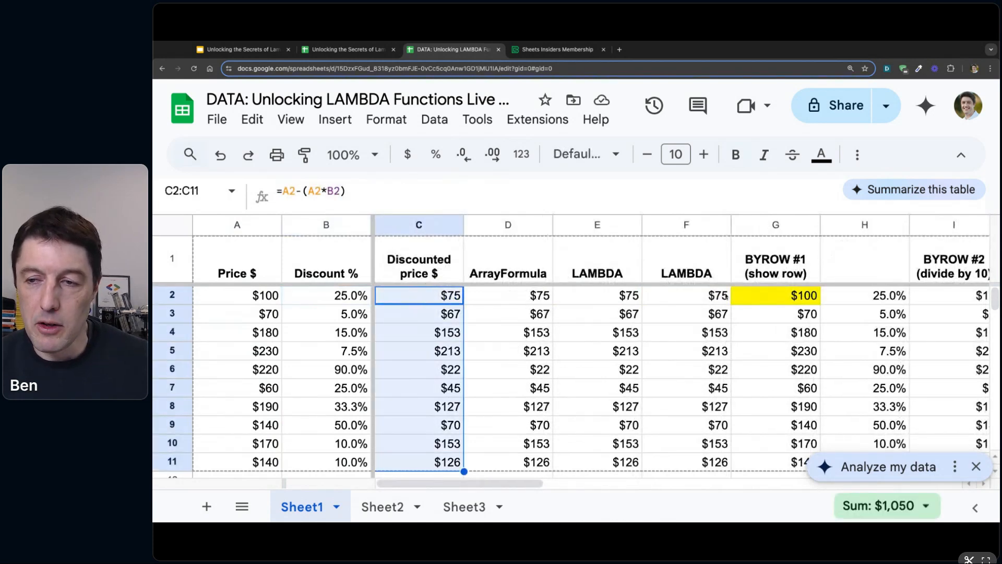
- Compare the BYROW #1 column G with the source Price and Discount columns A and B
left_click(764, 228)
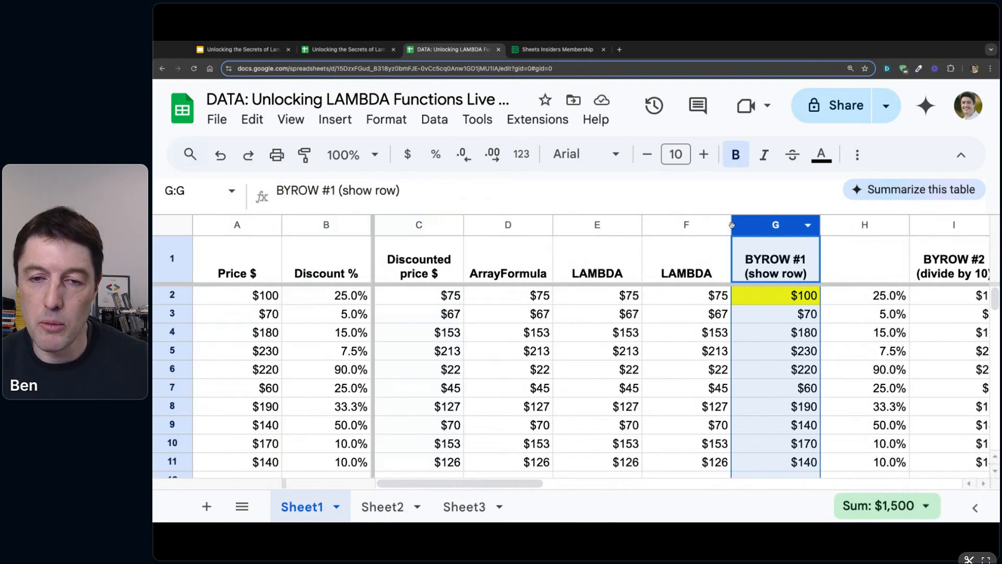
left_click(257, 227)
left_click(345, 225, "super")
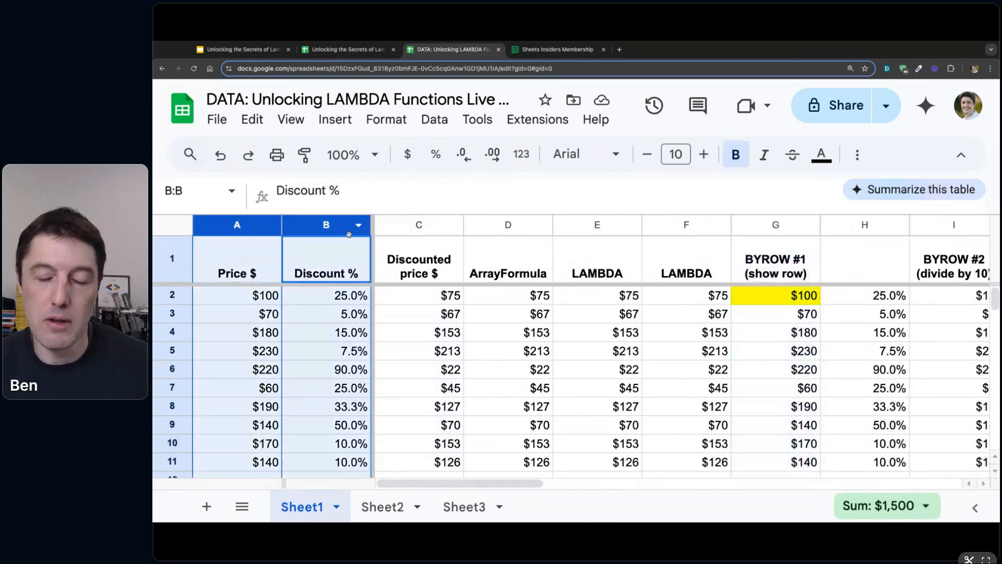
left_click(257, 241)
left_click(256, 228)
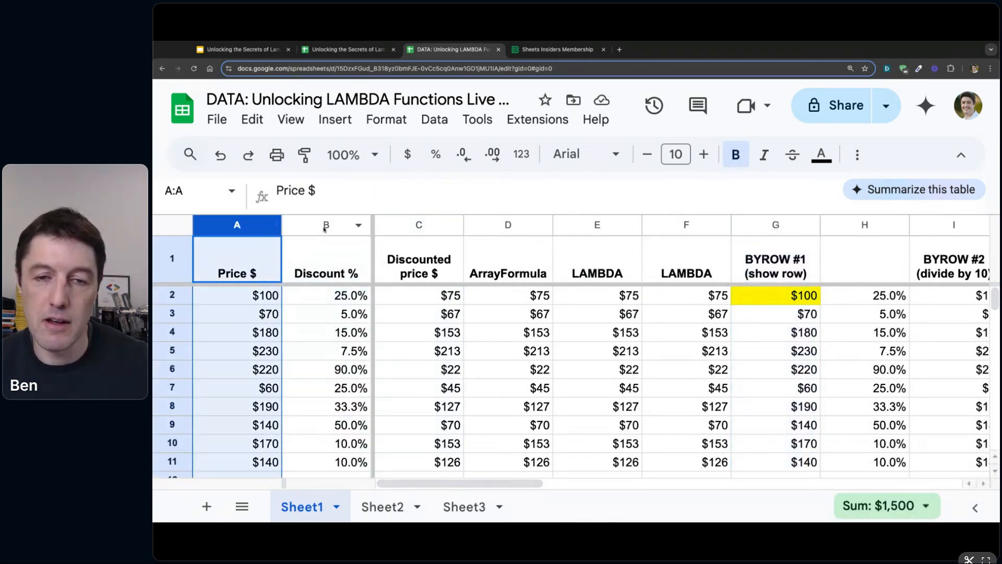
left_click(324, 227)
- Examine how the G2 BYROW formula's row expression relates to source row A2:B2, leaving the formula unchanged
left_click(789, 296)
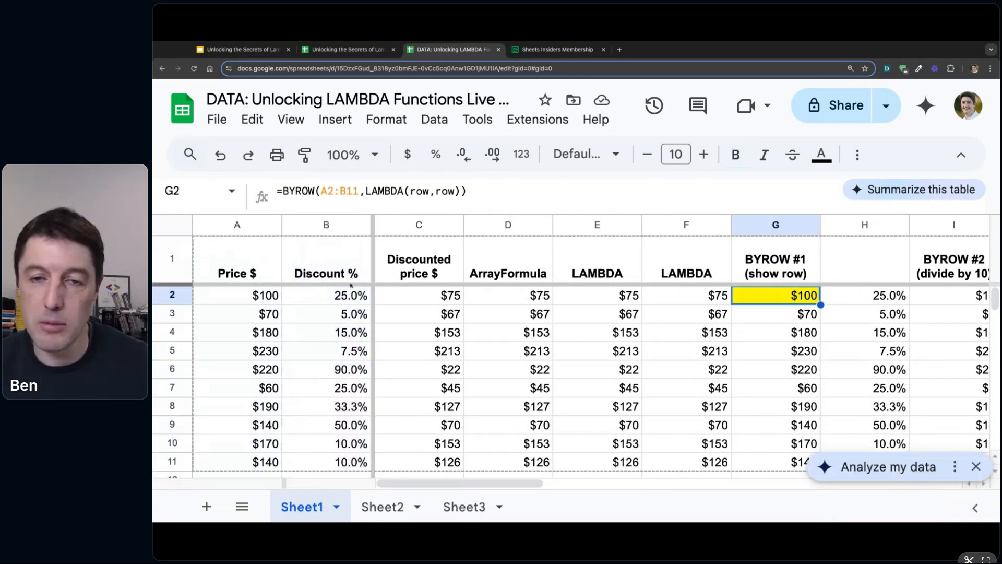
left_click_drag(204, 293, 353, 299)
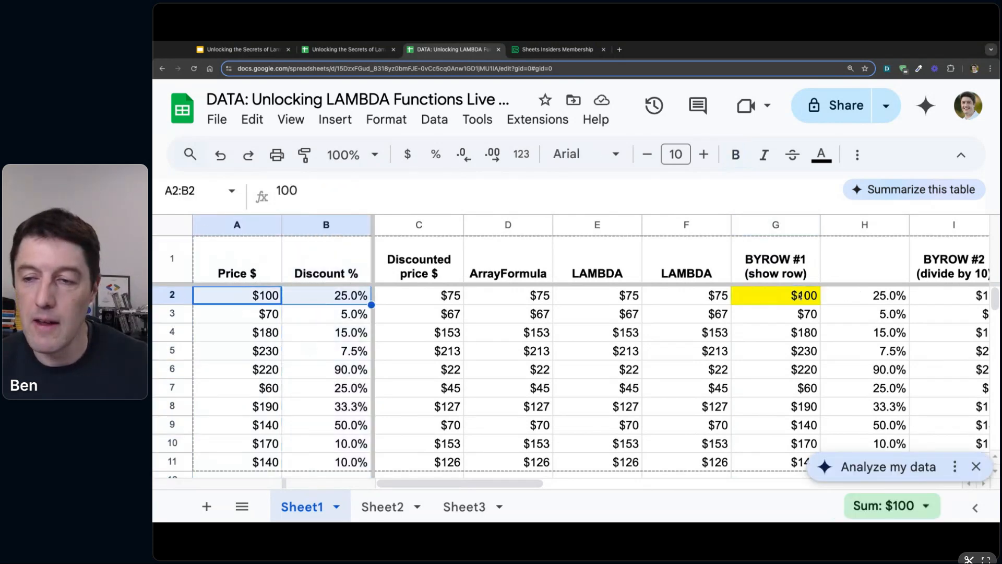
left_click(802, 295)
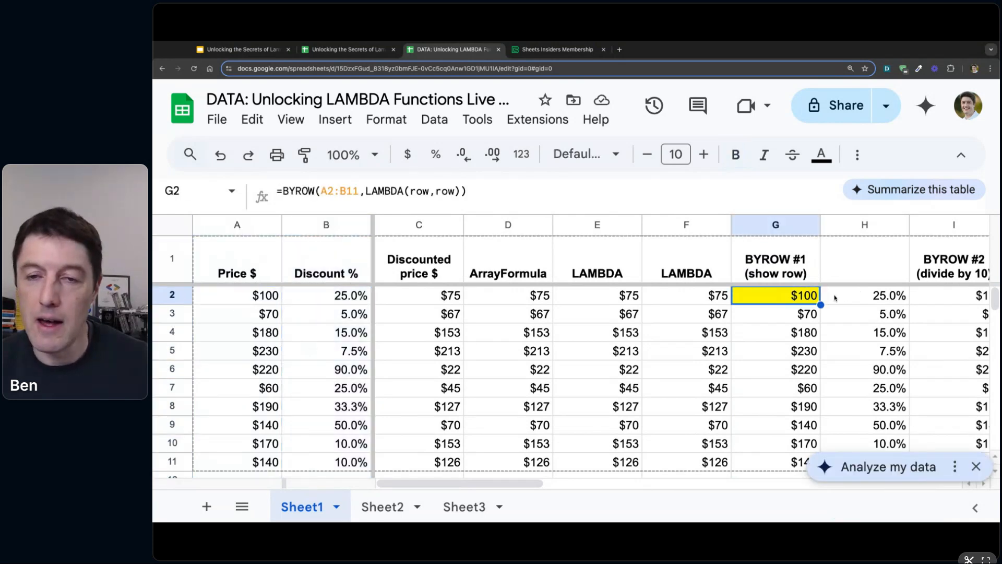
double_click(443, 191)
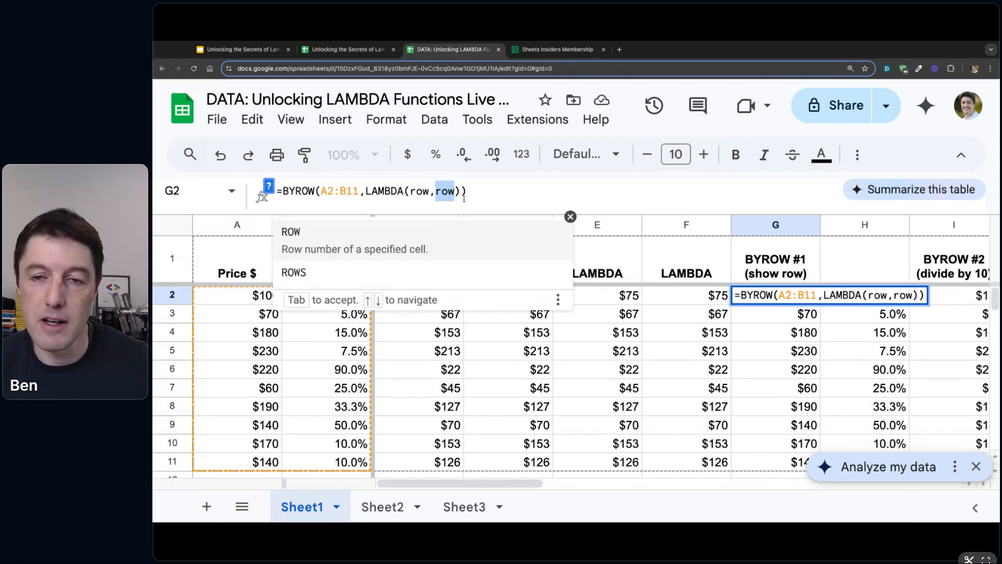
left_click(570, 216)
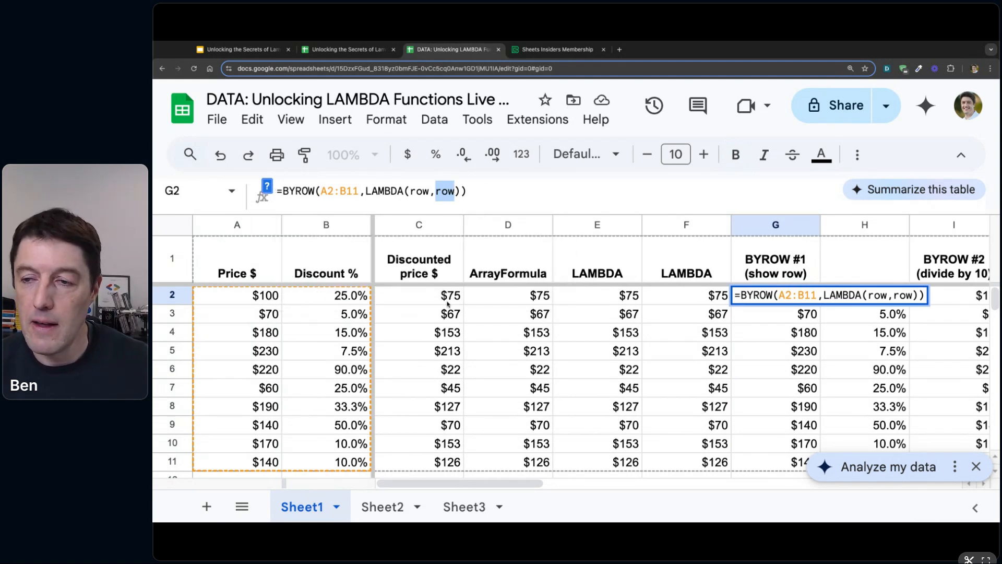
key("Escape")
- Examine the MAP #1 header in J1 and the source price and discount values in columns A and B
key("Right")
key("Right")
key("Right")
key("Right")
key("Right")
key("Right")
key("Right")
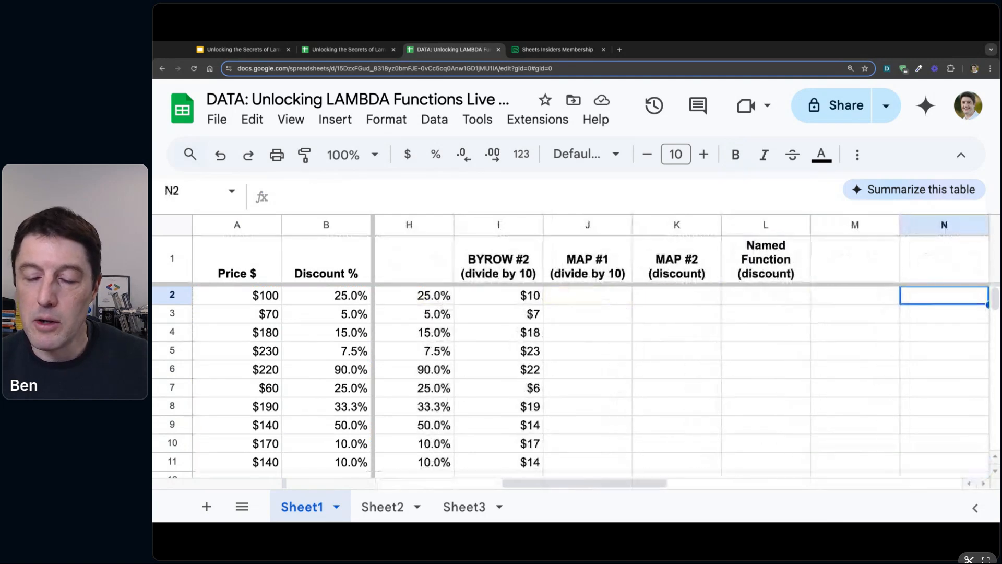
key("Right")
key("Right")
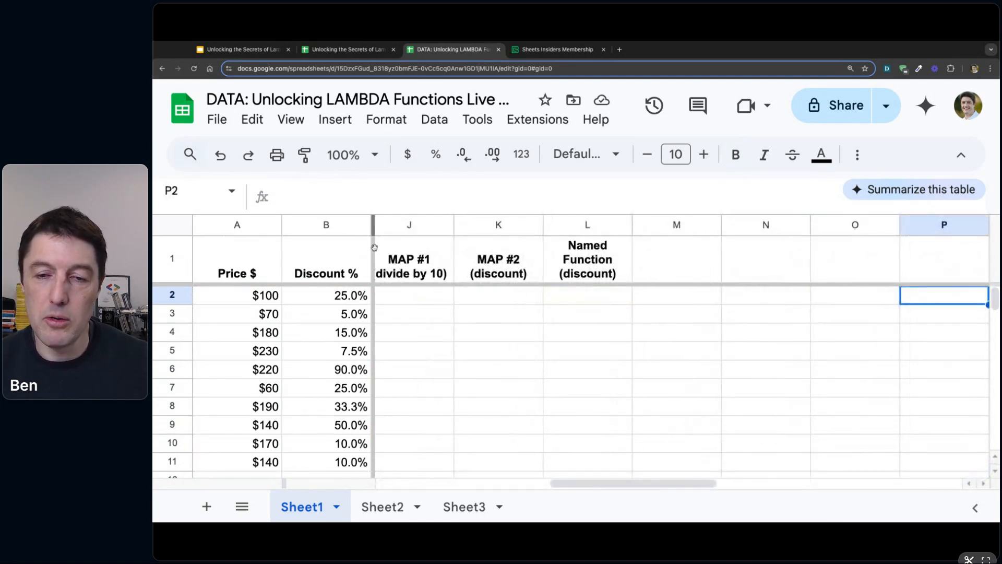
left_click(401, 258)
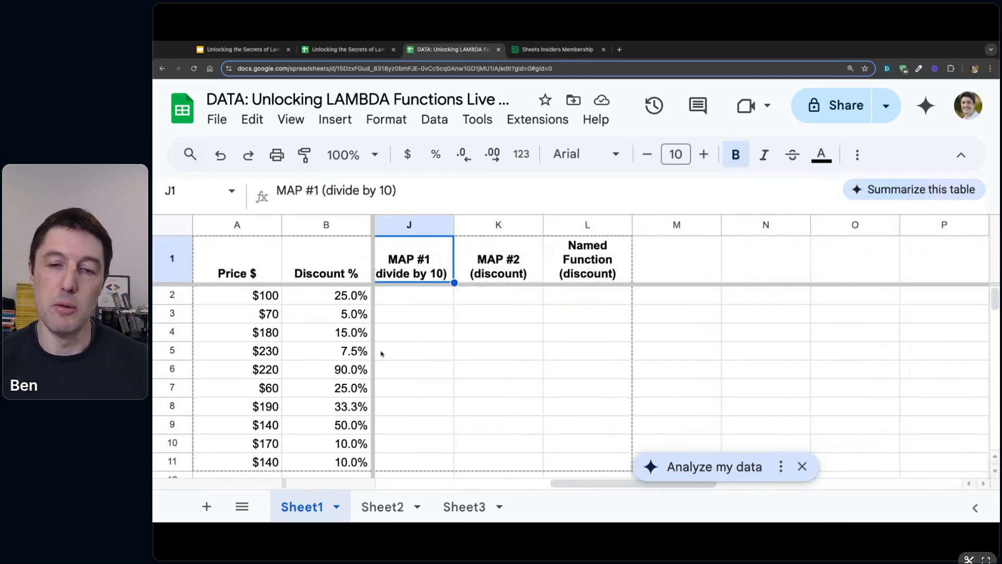
left_click_drag(258, 296, 258, 443)
left_click_drag(344, 295, 345, 443)
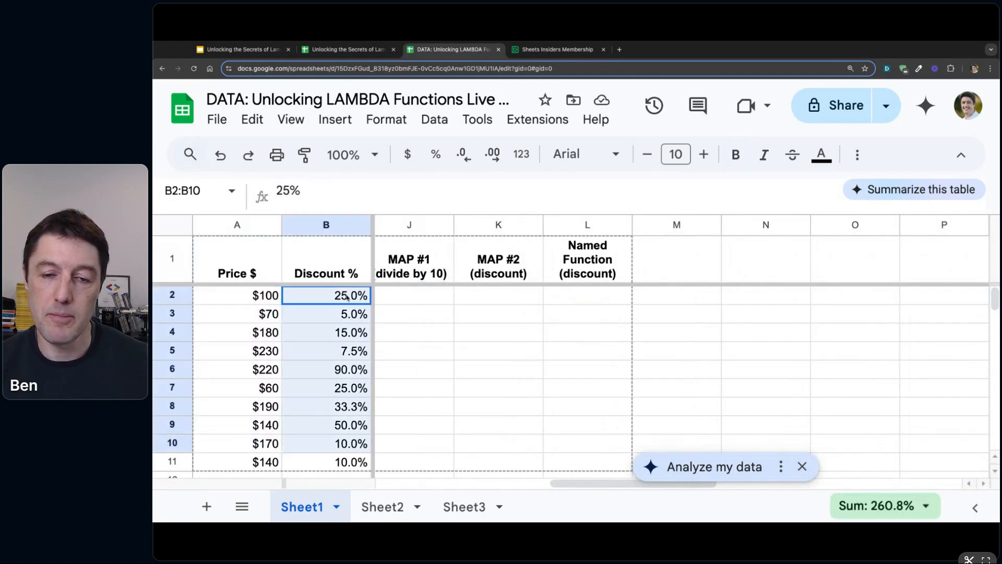
- Begin a MAP formula in J2 and review the function's argument help
left_click(402, 295)
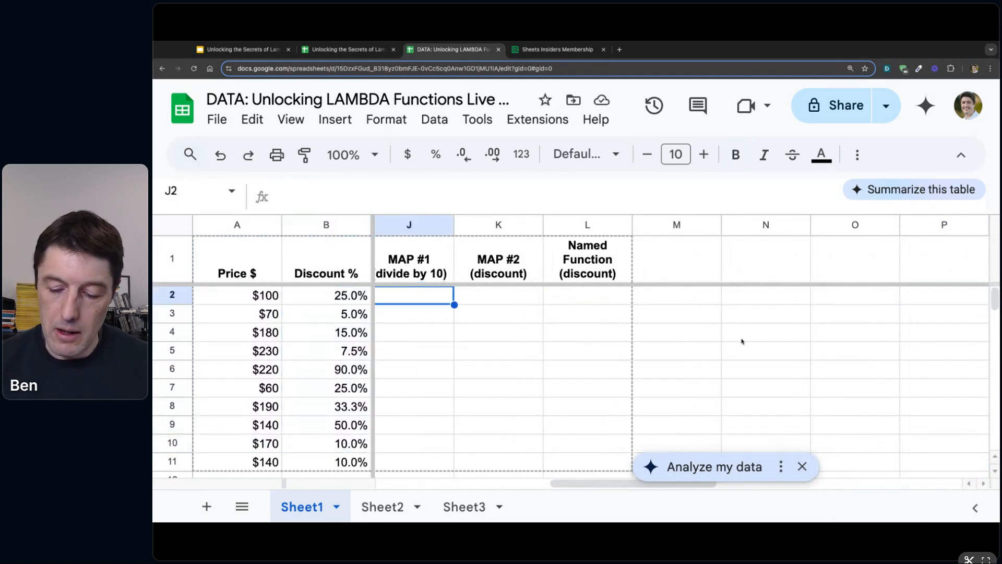
type("=M")
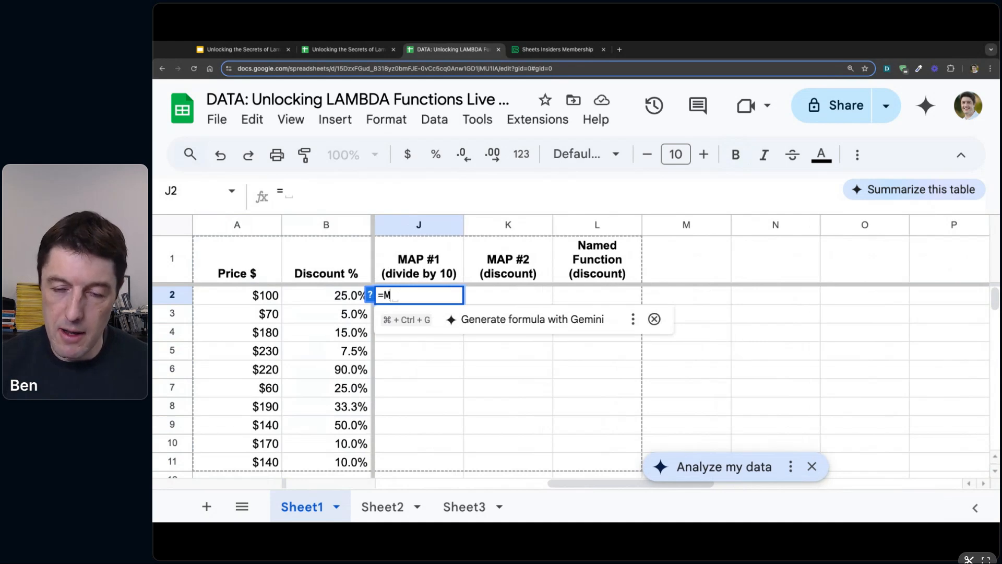
type("AP")
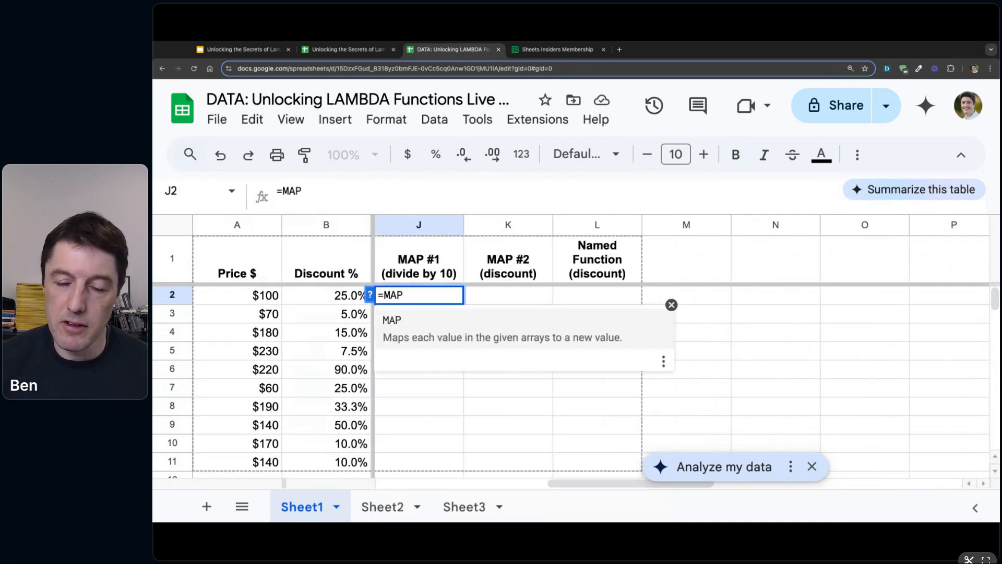
type("(")
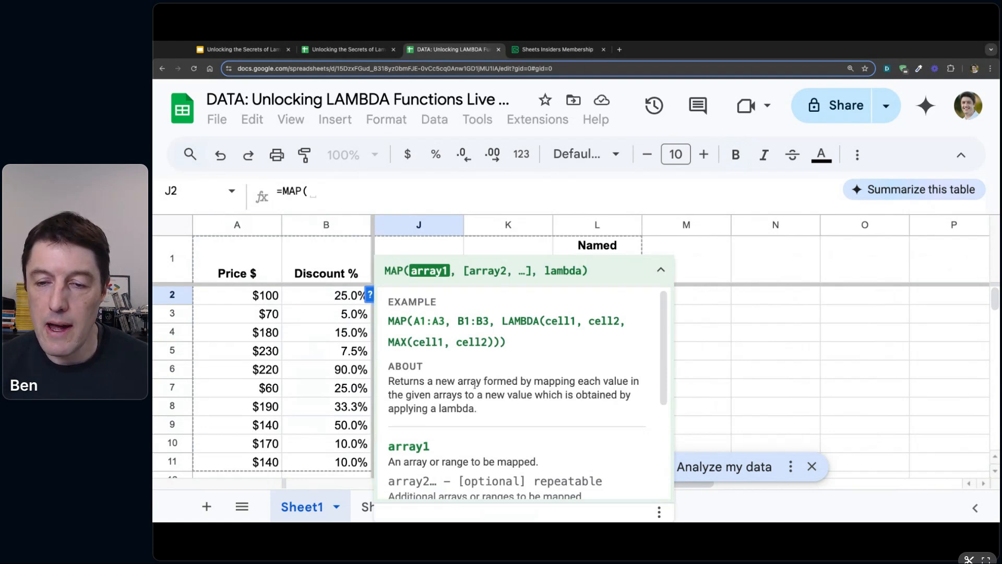
scroll(524, 382, "down", 1)
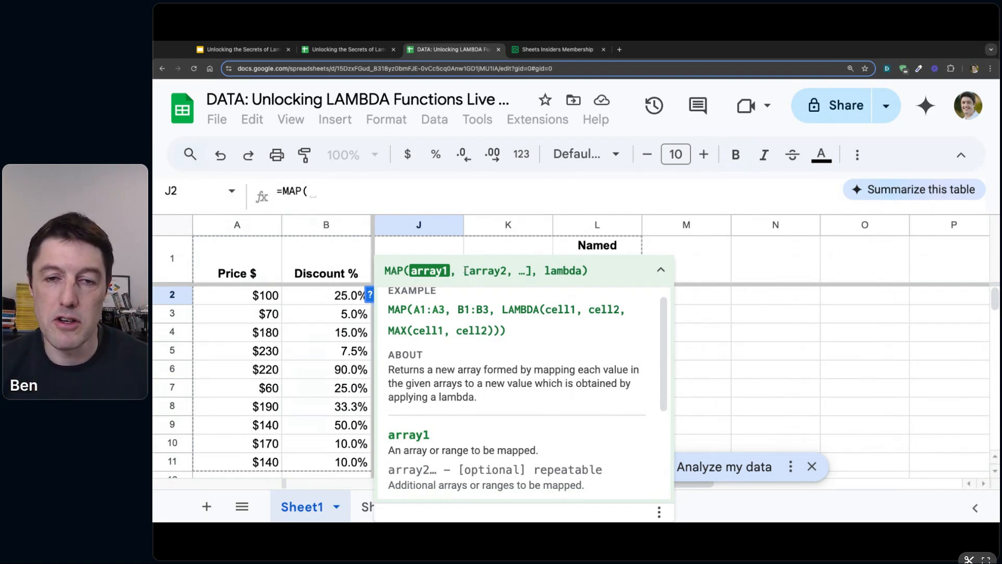
- Supply the prices A2:A11 as the first array of the J2 MAP formula
left_click(266, 295)
key("shift+Down")
key("shift+Down")
key("shift+Down")
key("shift+Down")
key("shift+Down")
key("shift+Down")
key("shift+Down")
key("shift+Down")
key("shift+Down")
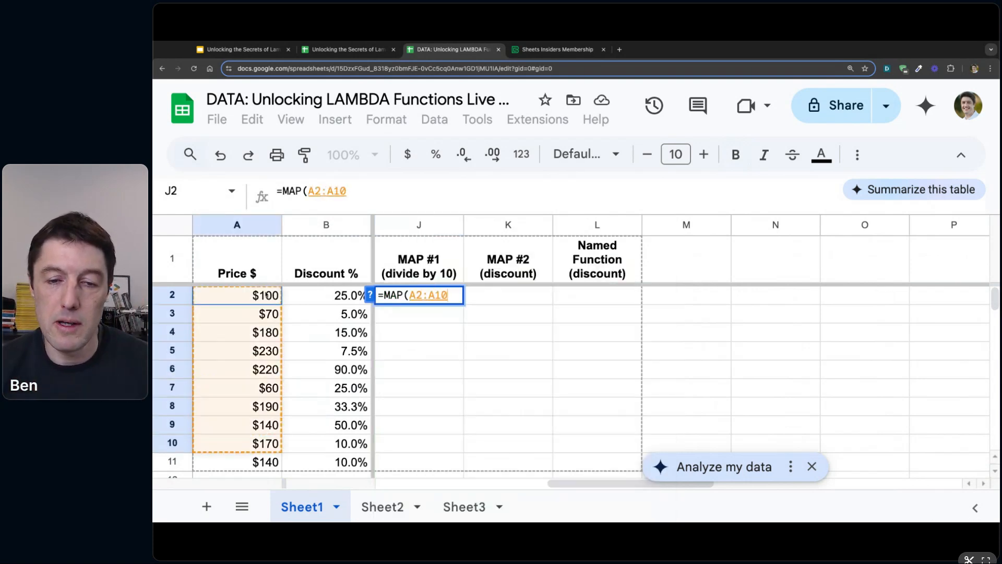
type(",")
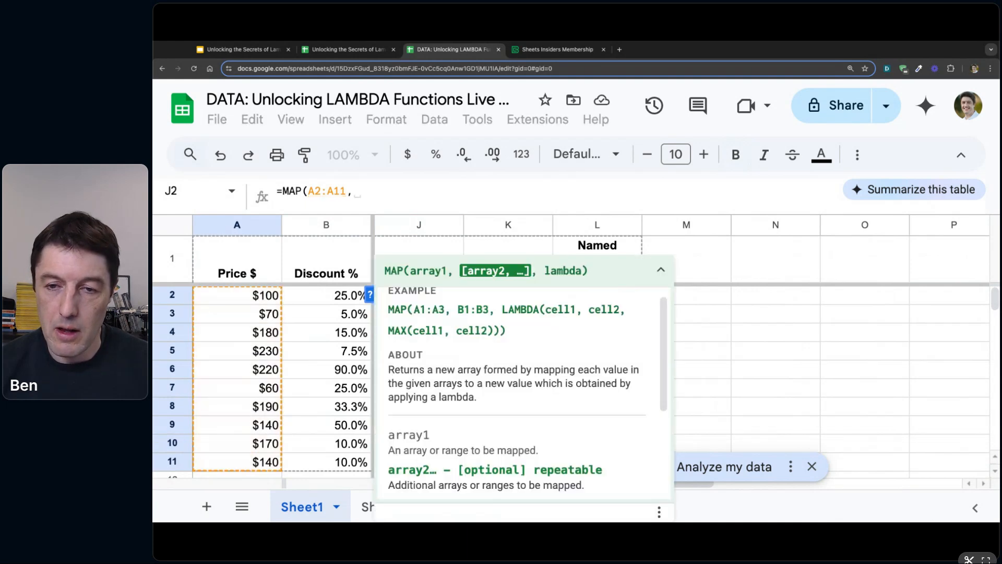
- Supply the discounts B2:B11 as the second array of the J2 MAP formula
left_click(323, 295)
key("shift+Down")
key("shift+Down")
key("shift+Down")
key("shift+Down")
key("shift+Down")
key("shift+Down")
key("shift+Down")
key("shift+Down")
key("shift+Down")
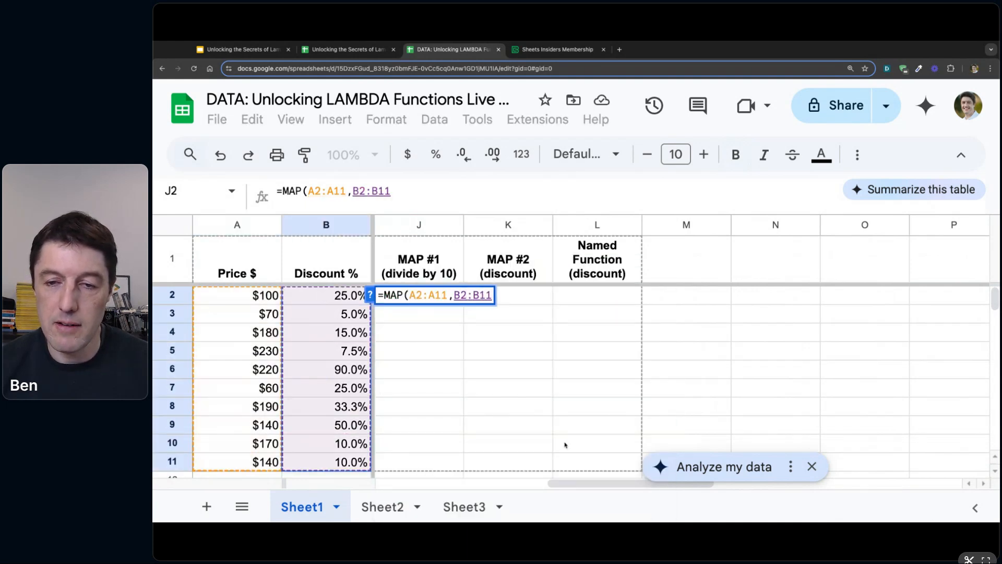
type(",")
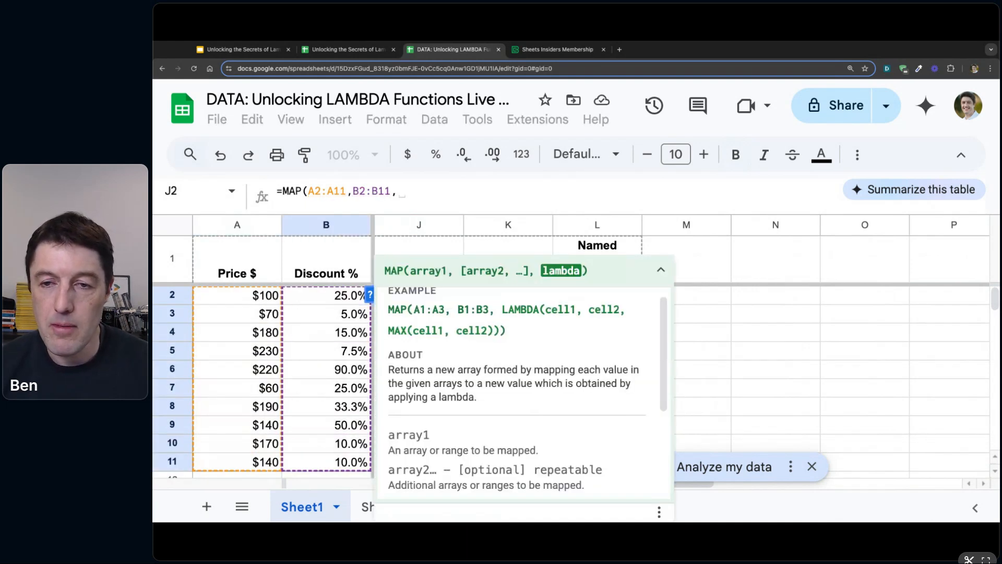
- Collapse the function help and open a LAMBDA after the two arrays in the J2 MAP formula
left_click(660, 269)
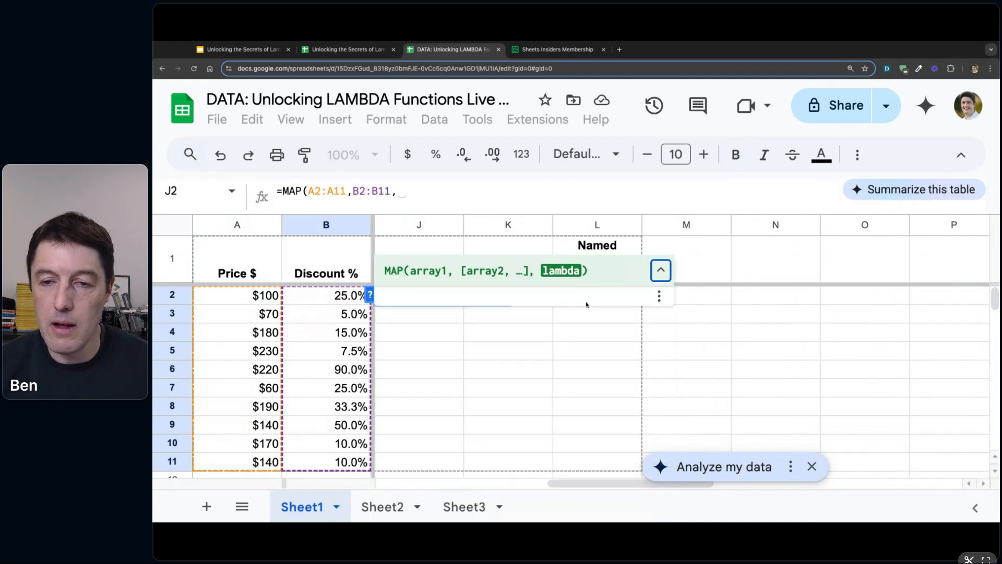
left_click(437, 194)
type("LAMBDA(")
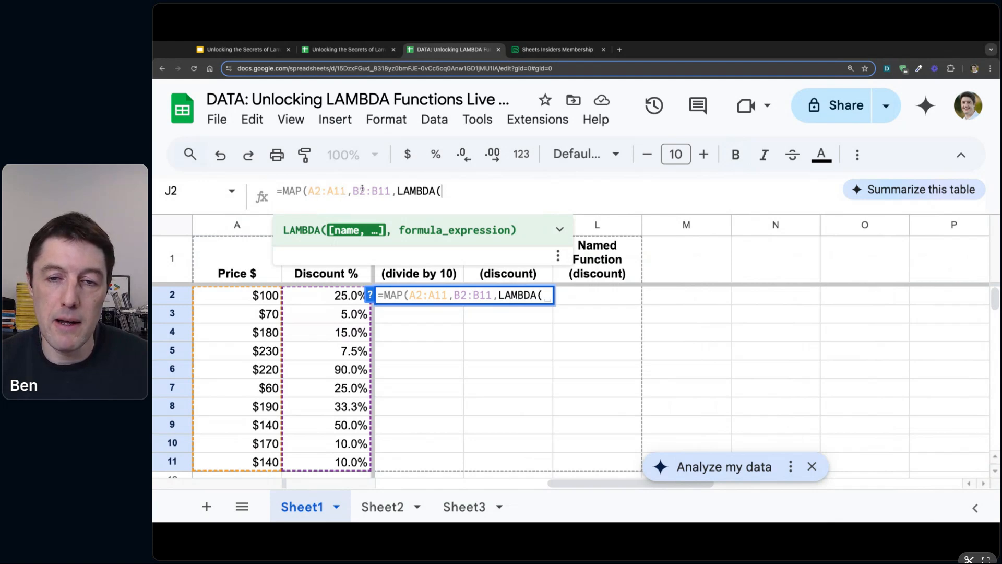
- Insert C2:C11 as a third array before the LAMBDA in J2 and name the LAMBDA's arguments a, b and c
left_click_drag(396, 192, 353, 192)
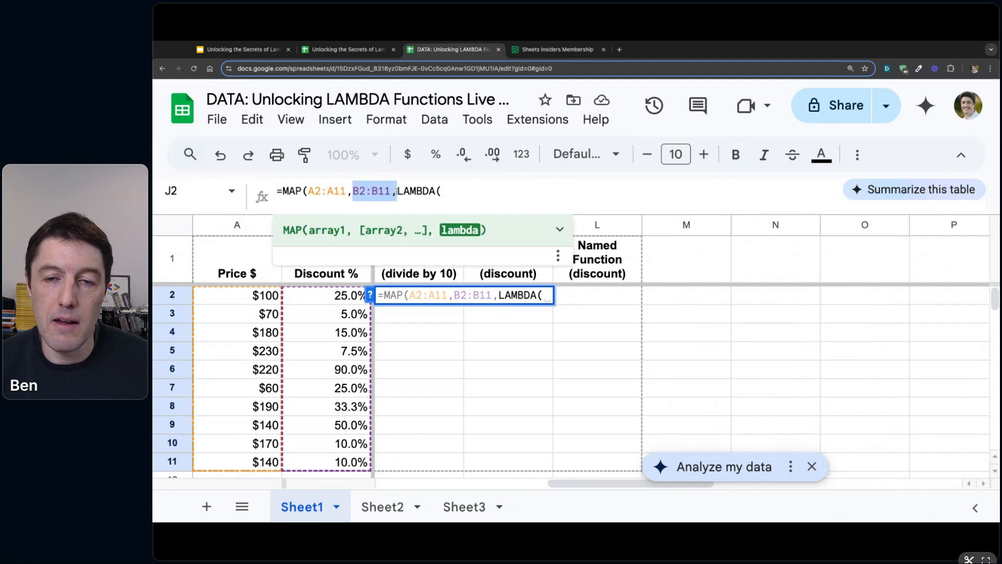
left_click(395, 192)
type("C2:C11")
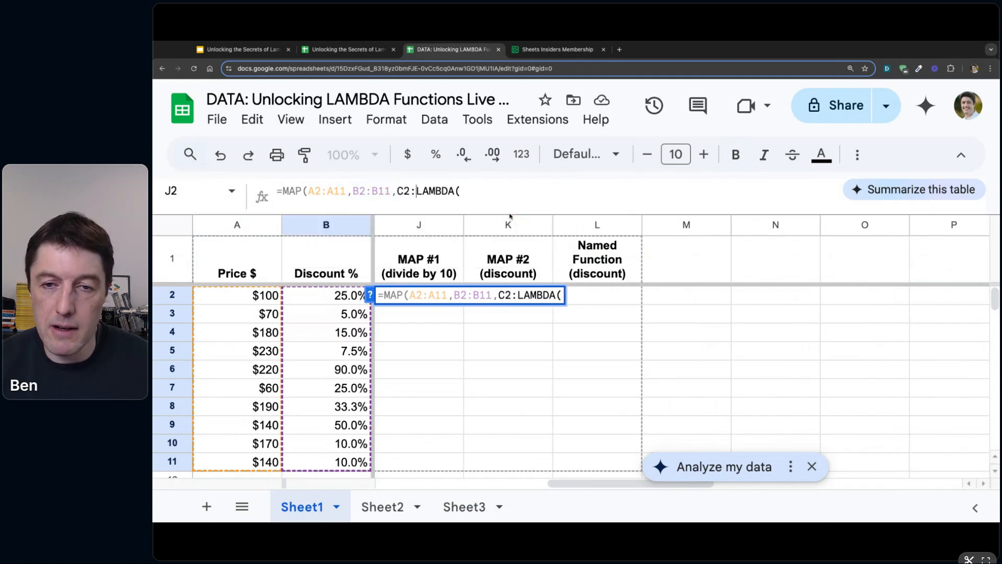
type(",")
left_click(508, 194)
type("a,b,c,")
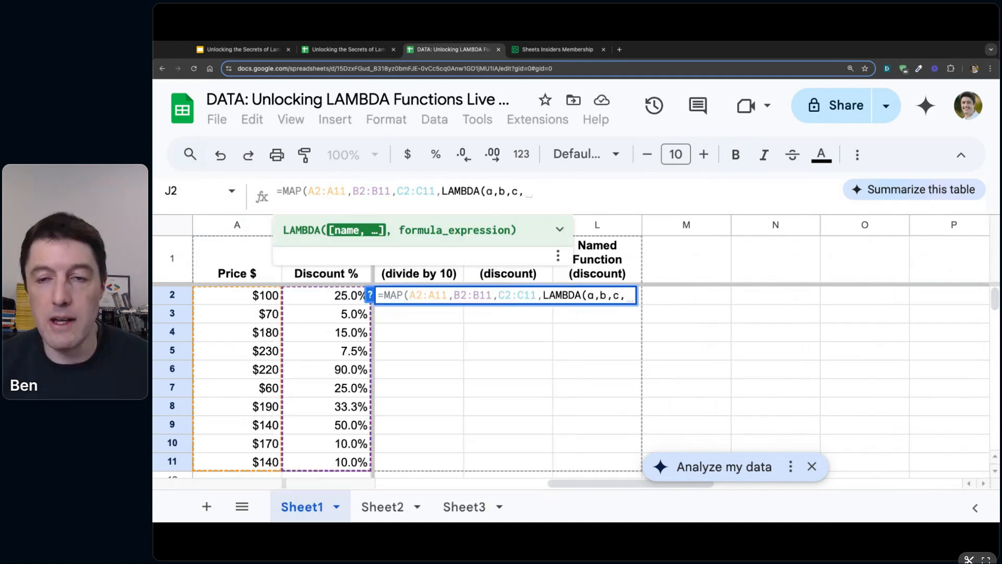
left_click(385, 192)
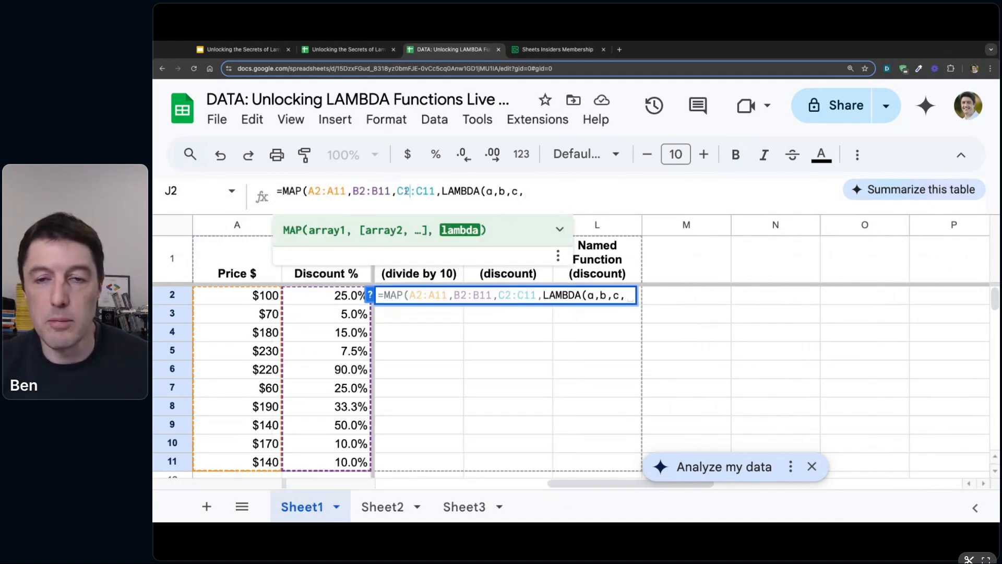
- Remove the C2:C11 array and the argument names a, b and c from the J2 MAP formula
left_click(334, 192)
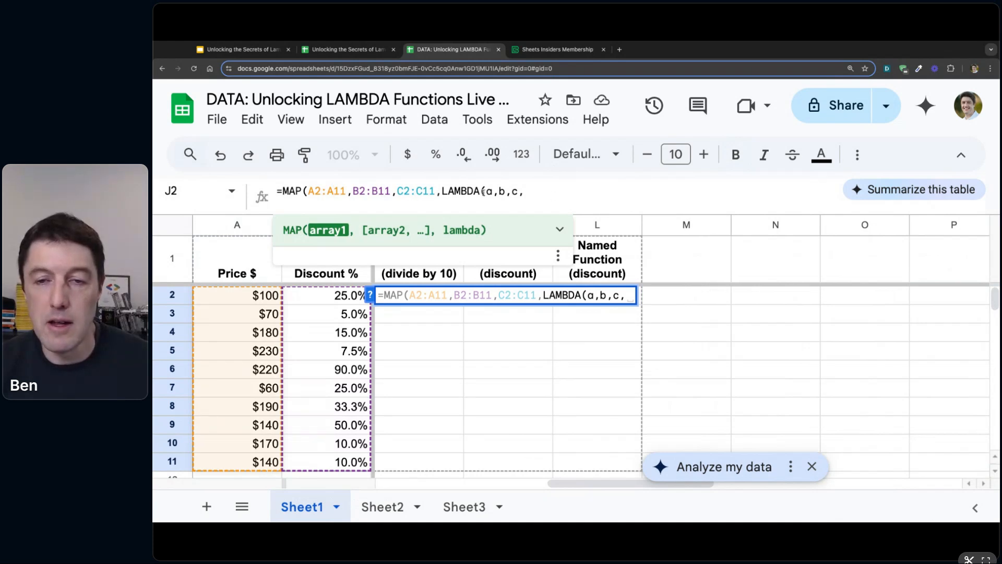
left_click_drag(439, 191, 391, 192)
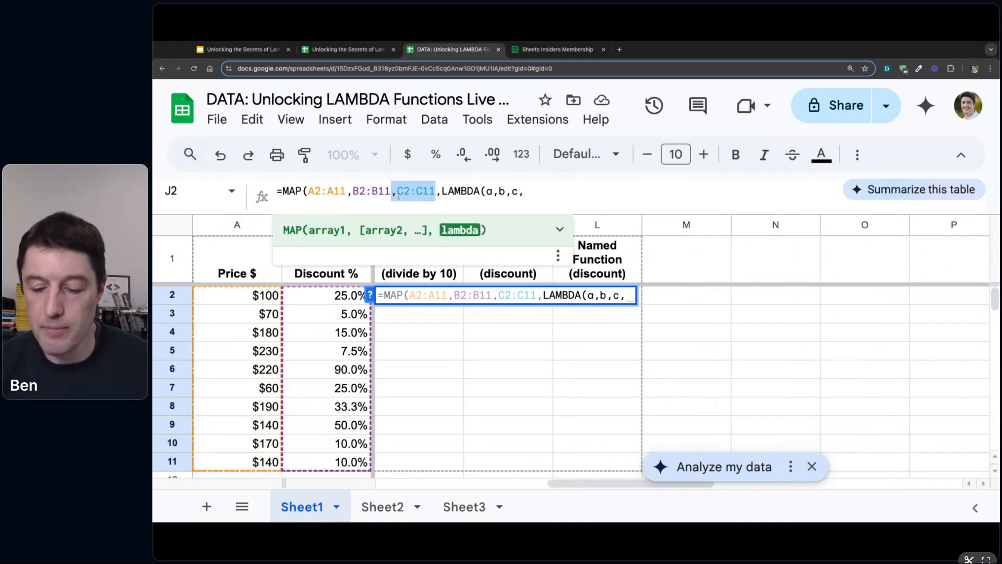
key("BackSpace")
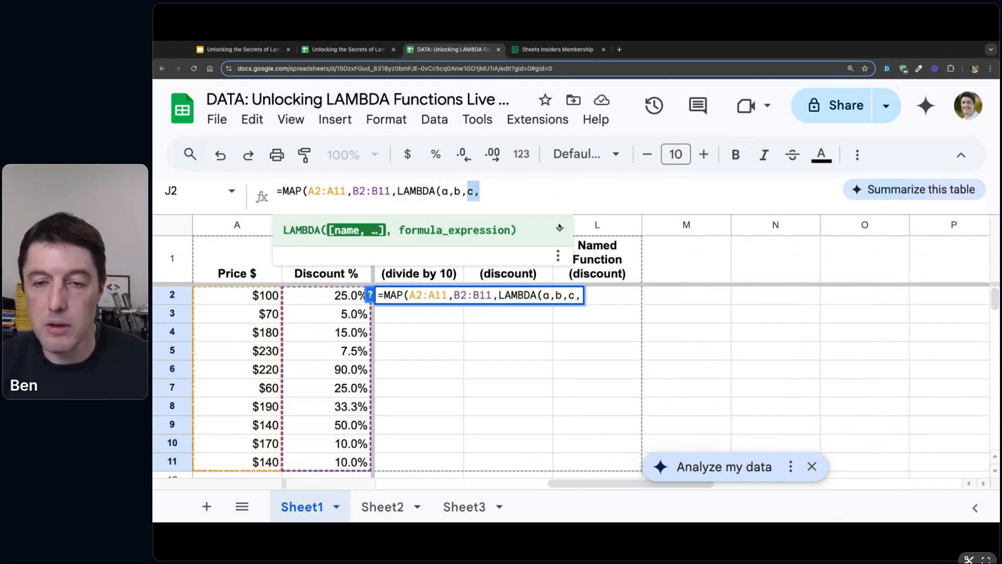
left_click_drag(480, 191, 467, 192)
key("BackSpace")
key("BackSpace")
key("BackSpace")
key("BackSpace")
key("BackSpace")
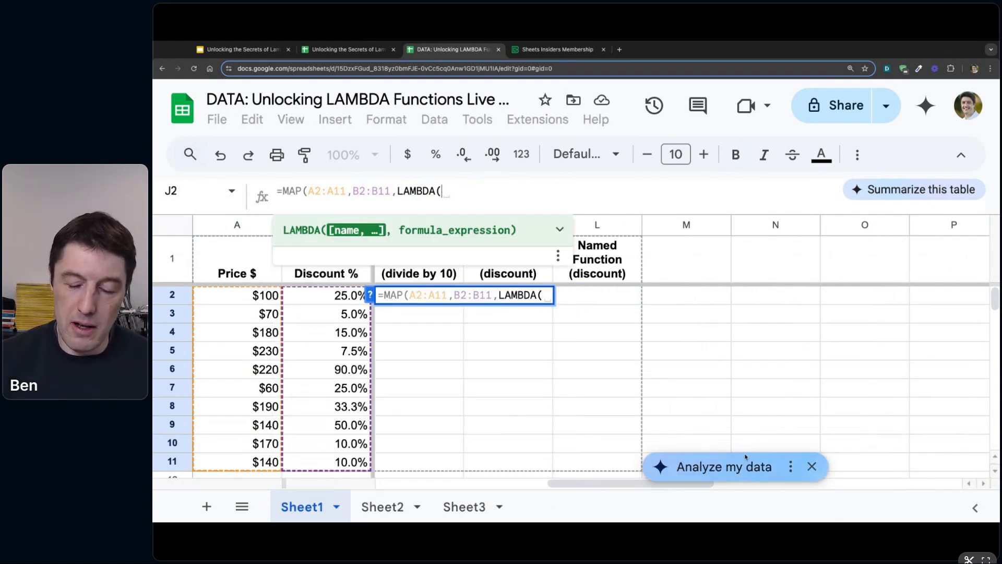
- Name the LAMBDA's arguments price and discount in the J2 MAP formula
type("price")
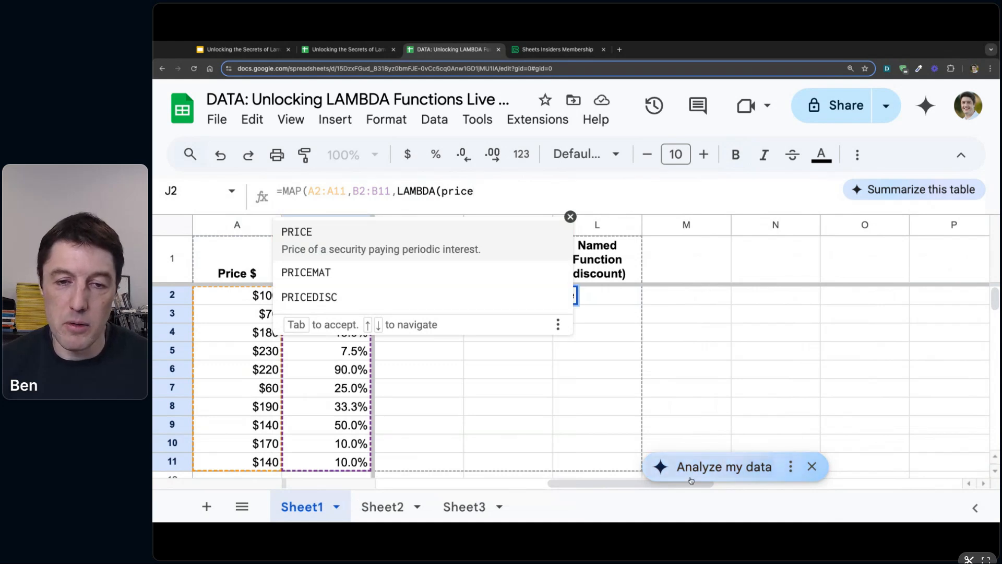
key("Down")
key("Down")
type(",discount")
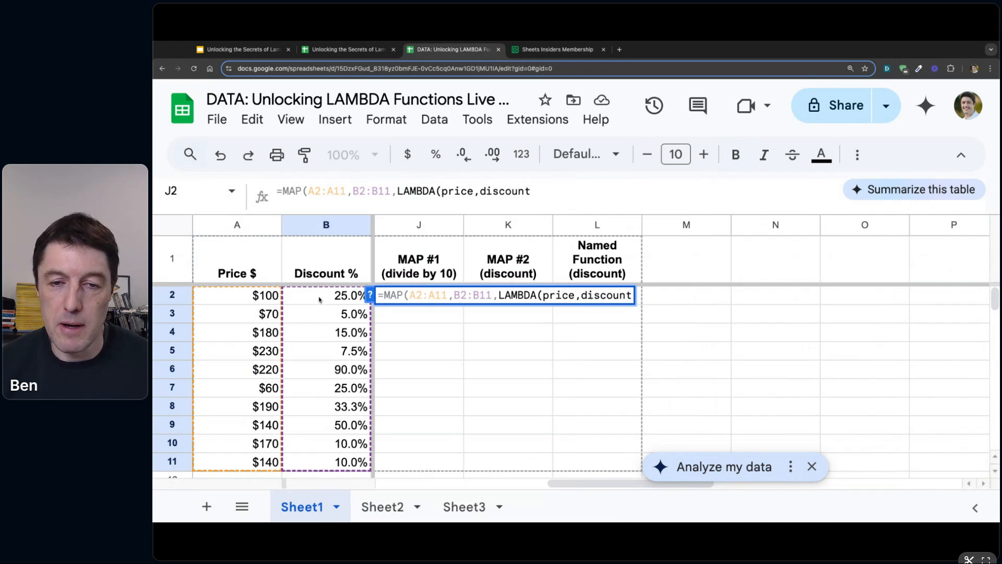
type(",")
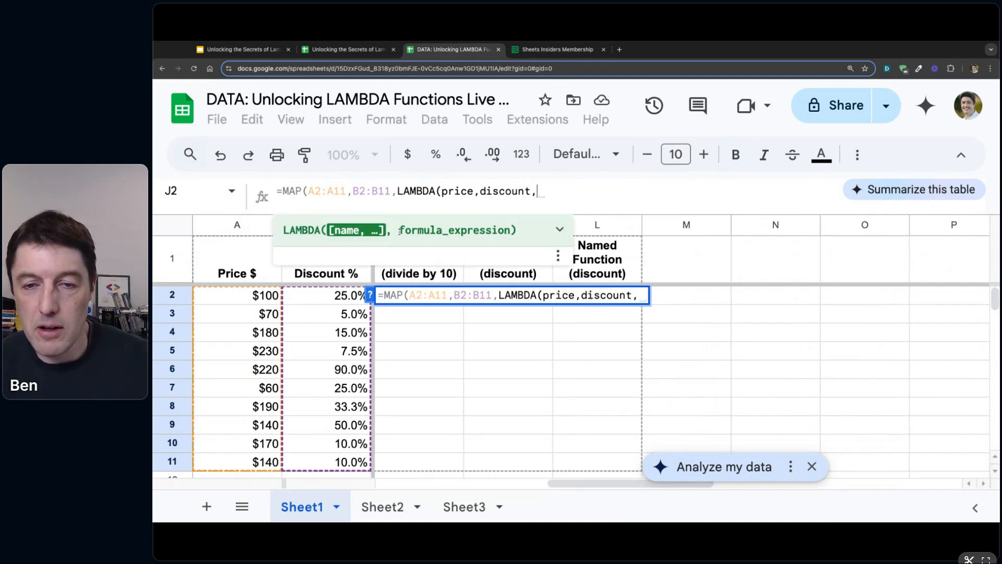
- Set the LAMBDA's formula expression to price/10, close both functions and commit the J2 formula
left_click_drag(400, 230, 510, 230)
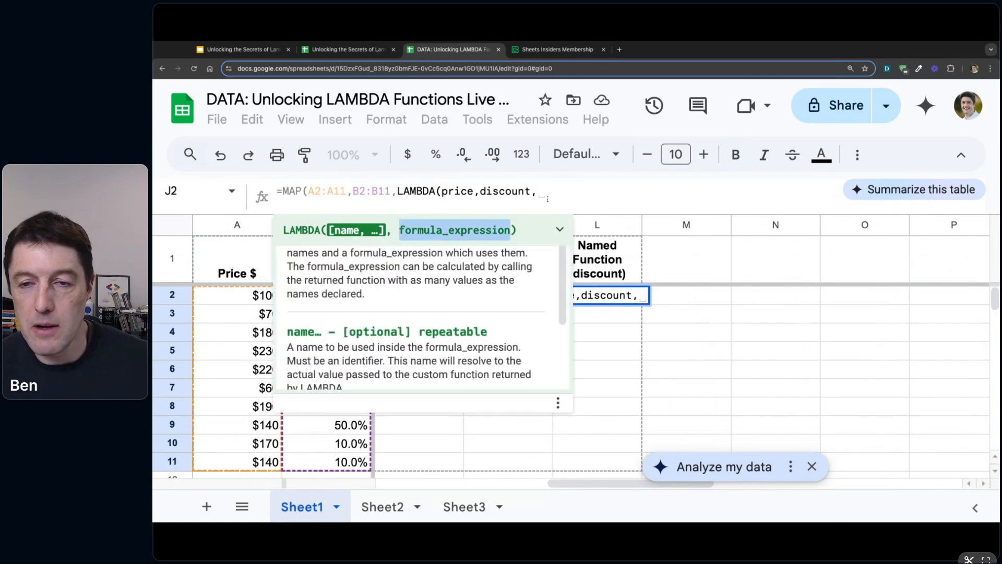
type("price")
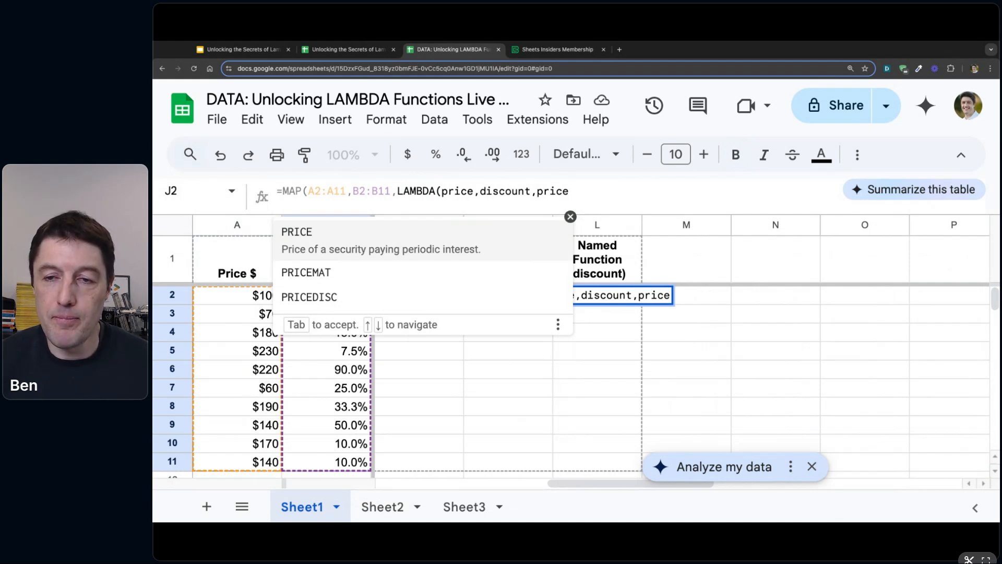
type("/10))")
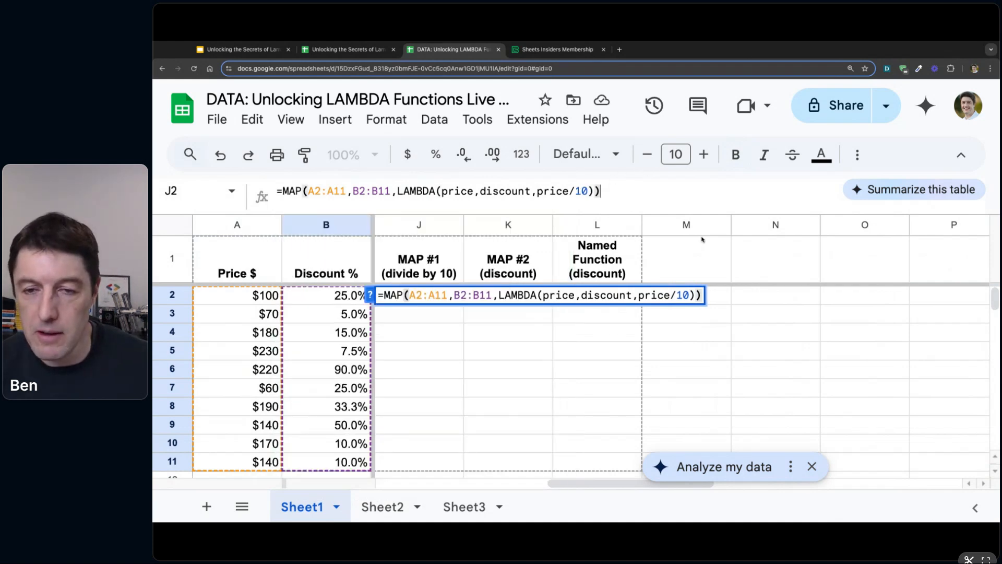
key("Return")
key("Up")
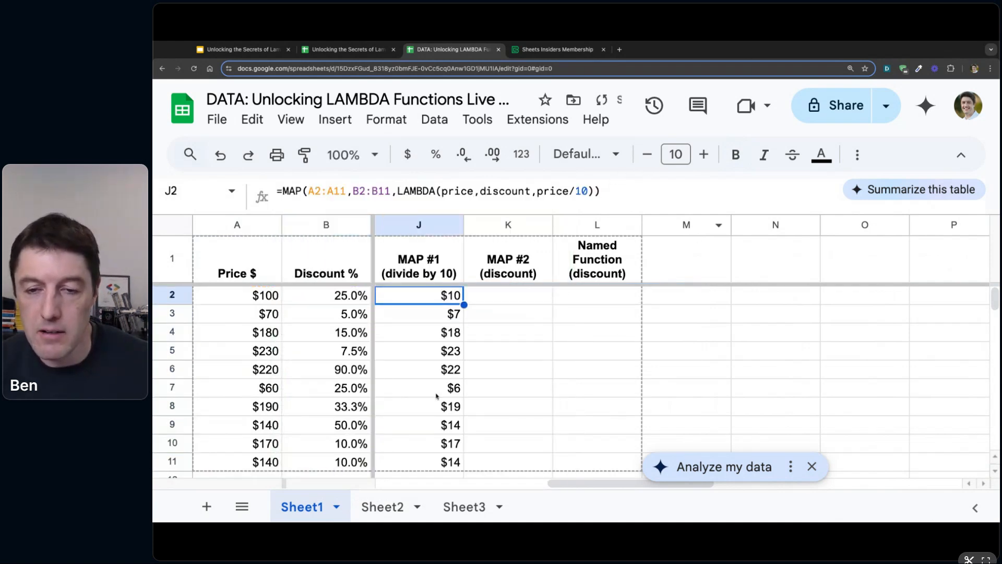
- Change the LAMBDA's expression in J2 to discount*10, commit it and select the results J2:J10
left_click(566, 191)
left_click_drag(569, 191, 538, 191)
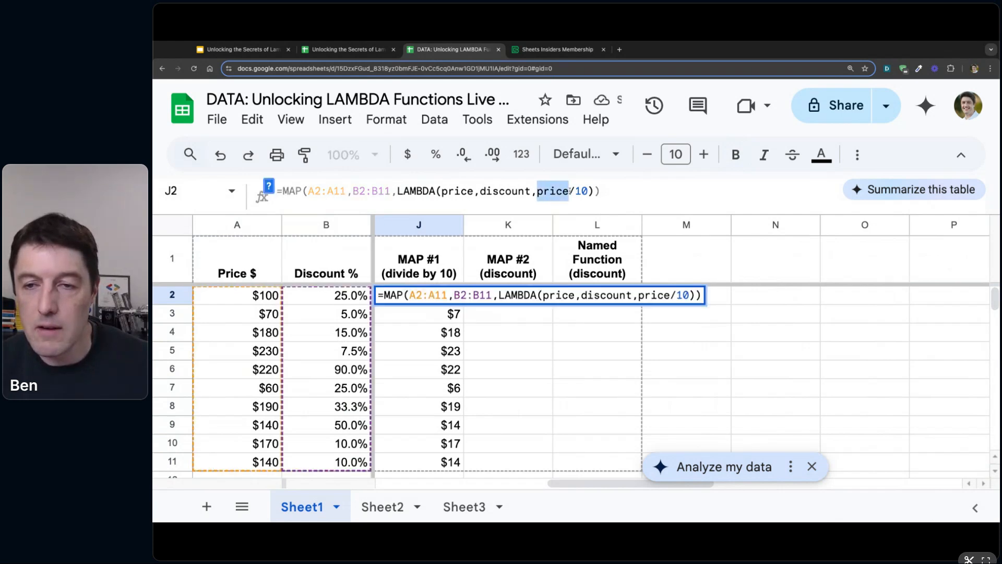
type("discount")
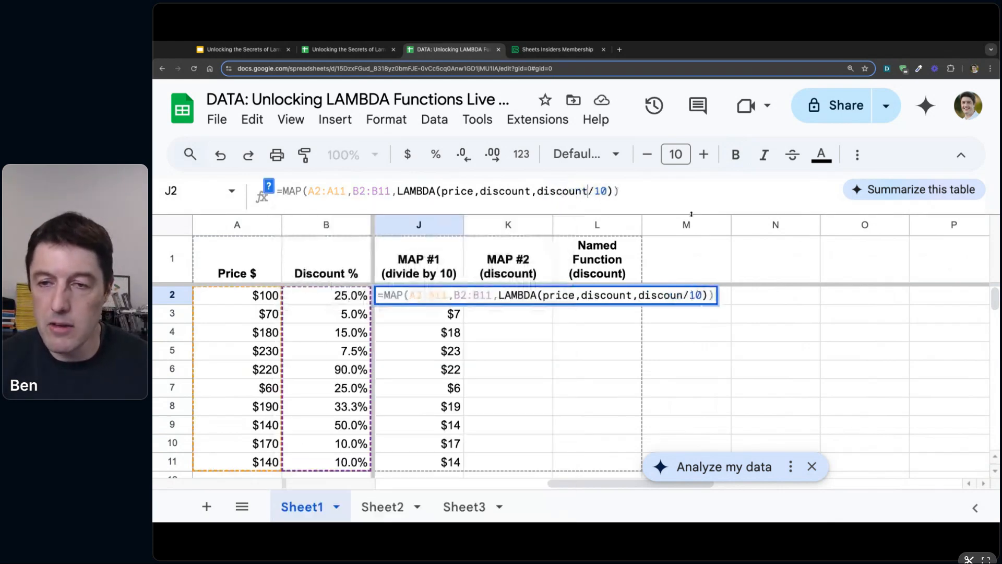
key("Delete")
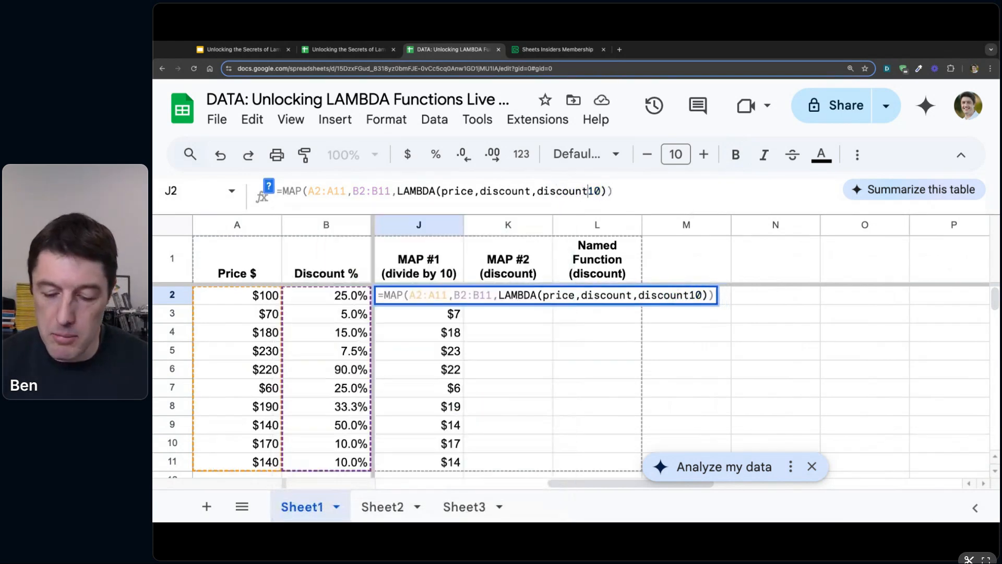
type("*")
key("Return")
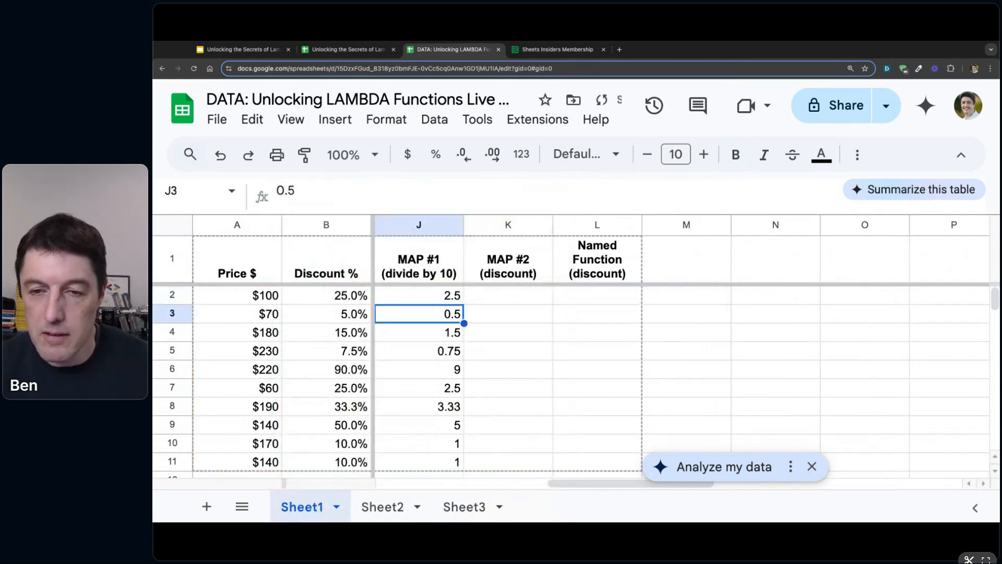
key("Up")
left_click_drag(444, 300, 450, 432)
- Delete the discount*10 expression and the closing parentheses from the end of the J2 MAP formula
left_click_drag(539, 194, 618, 192)
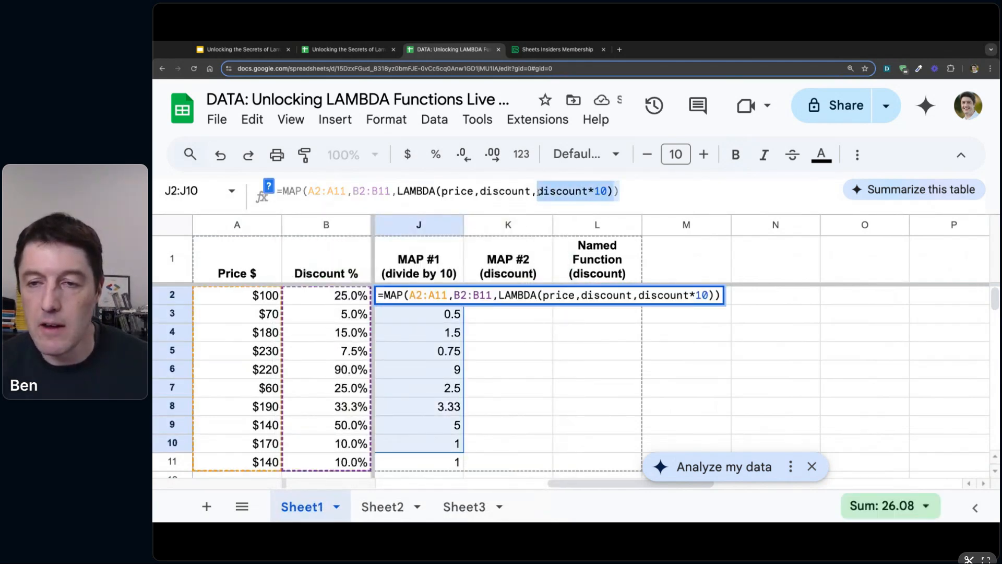
key("BackSpace")
left_click_drag(542, 192, 282, 191)
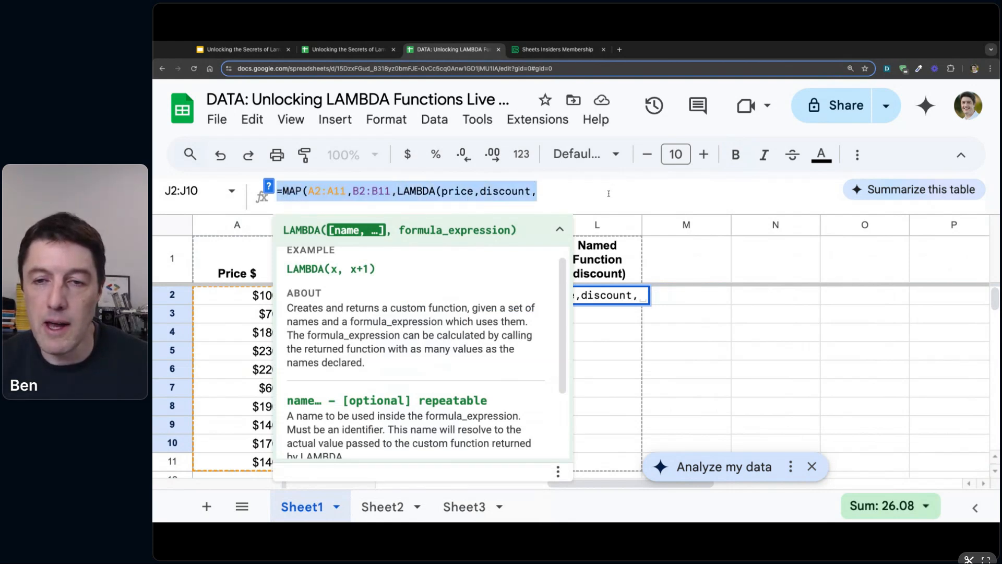
left_click(533, 185)
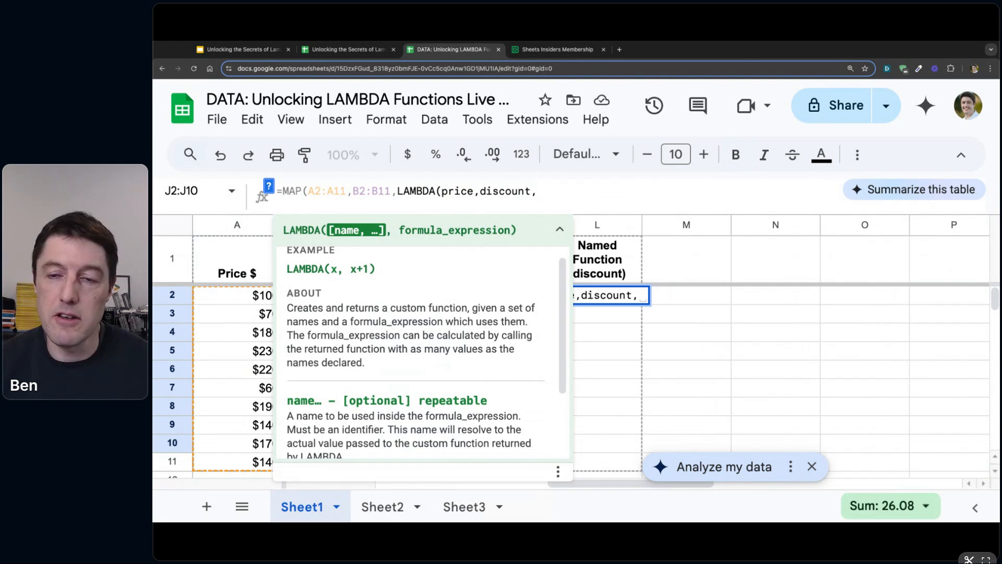
- Write price - (price * discount) as the LAMBDA's expression in J2 and commit the formula
type("price ")
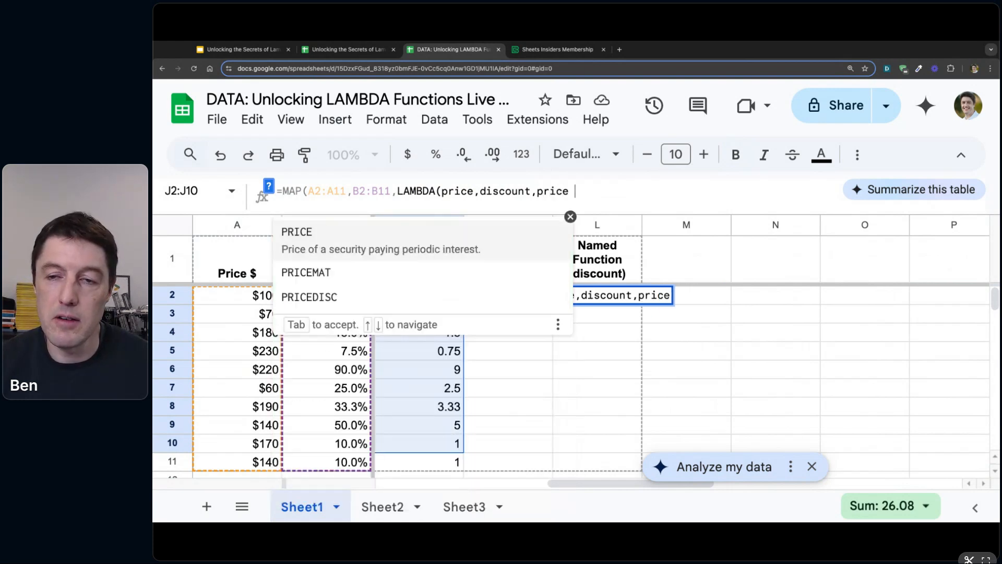
type("- (")
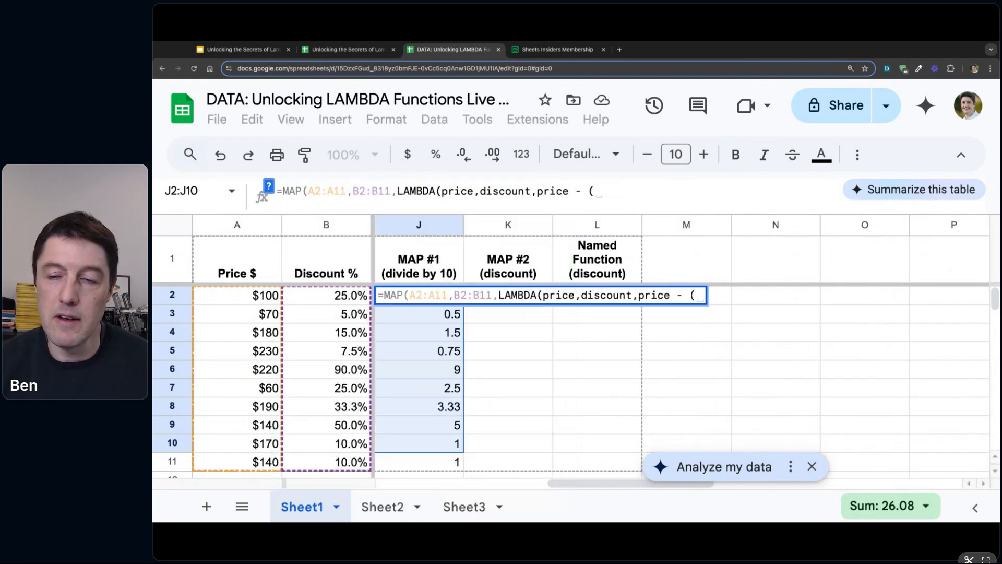
type("price ")
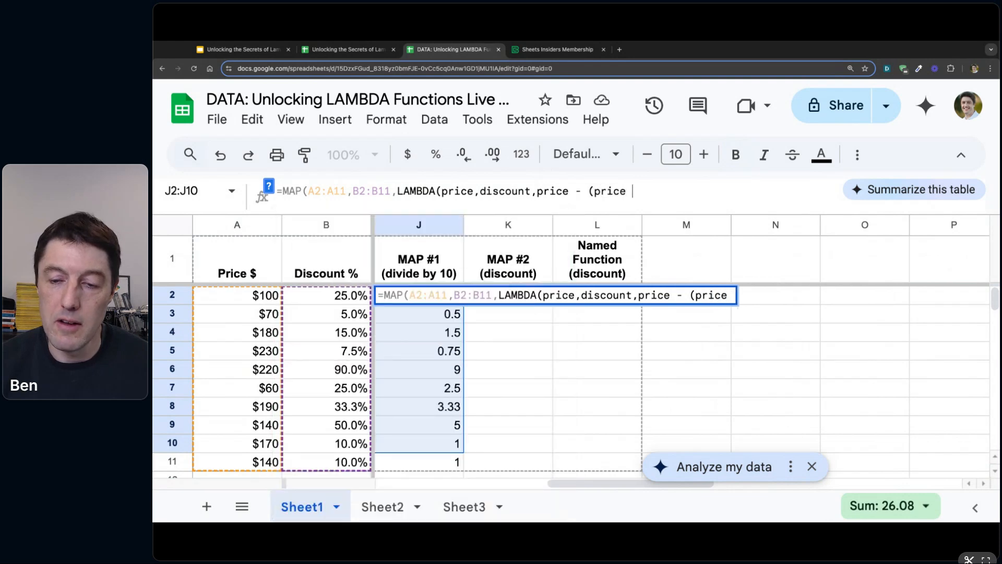
type("* disou")
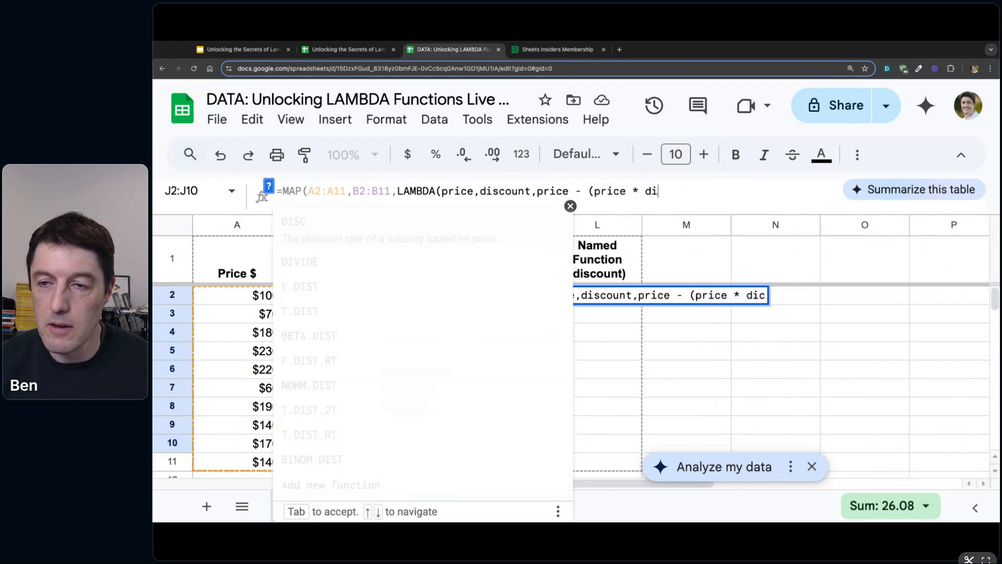
key("BackSpace")
key("BackSpace")
type("count))")
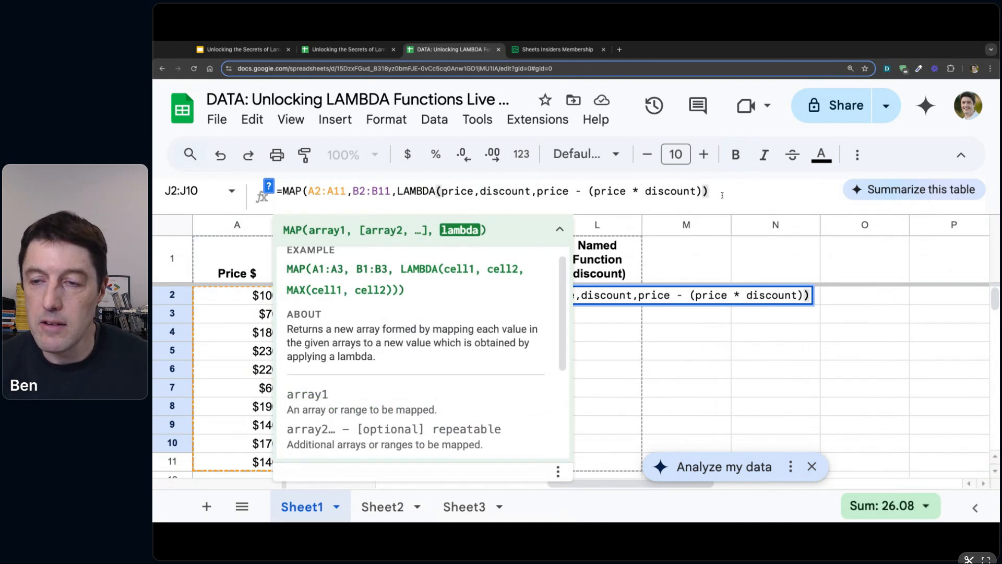
key("BackSpace")
key("BackSpace")
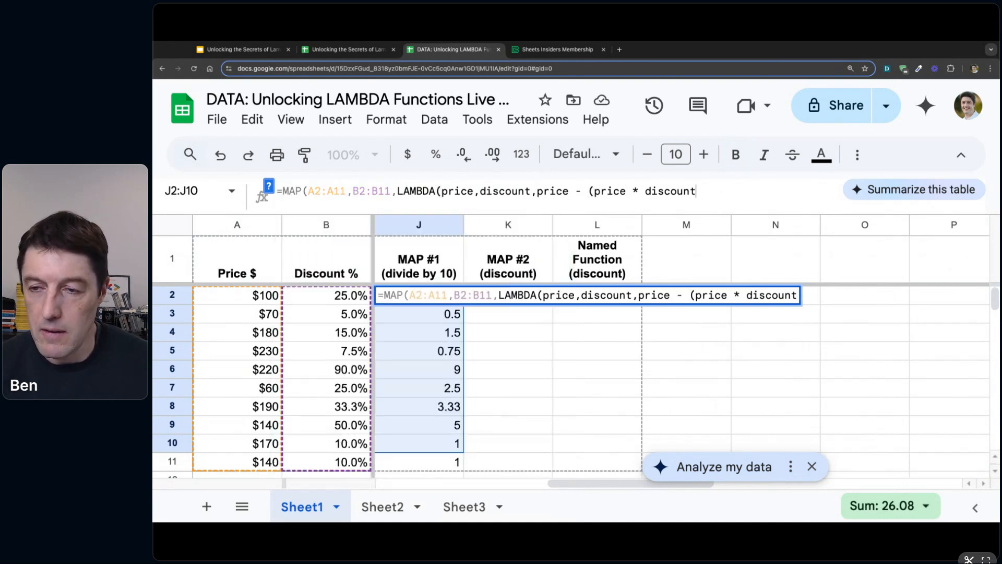
type(")")
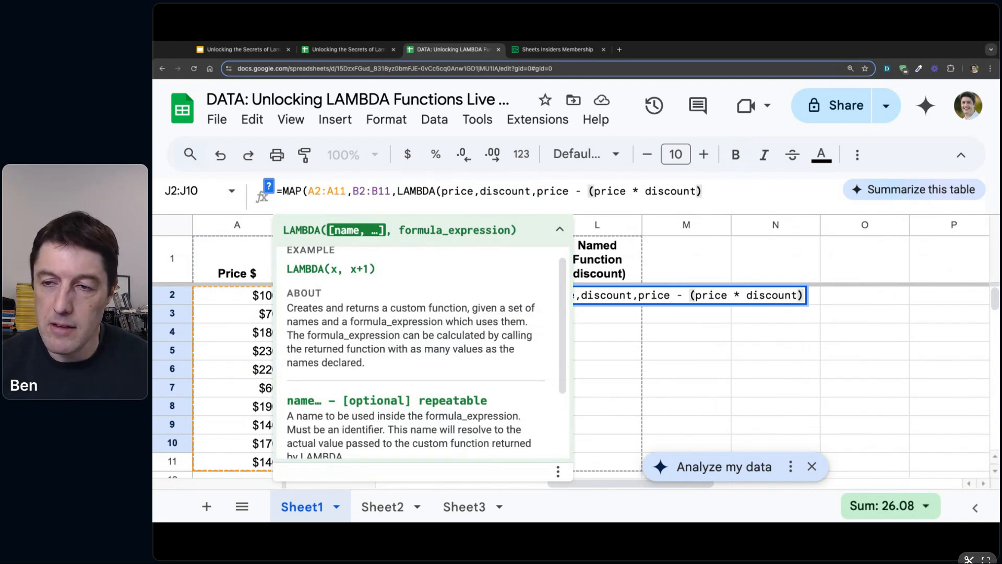
key("Return")
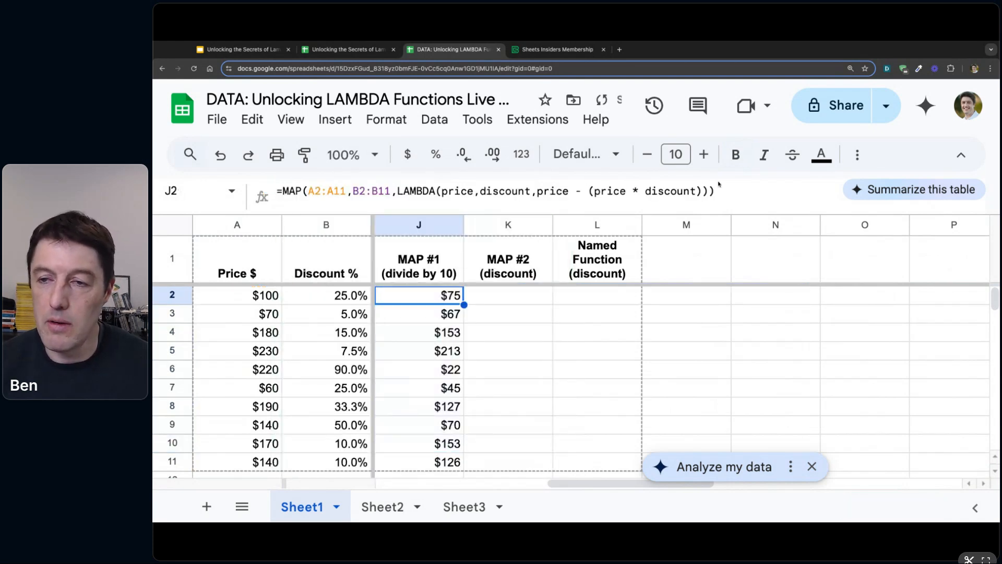
- Delete the three closing parentheses of the J2 MAP formula and retype them one at a time
left_click(703, 193)
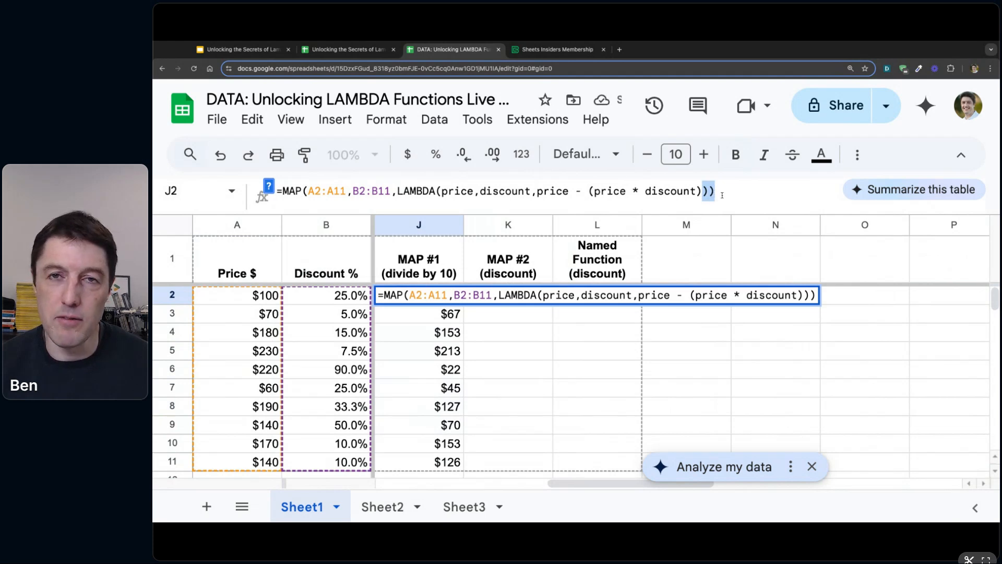
left_click_drag(717, 193, 705, 193)
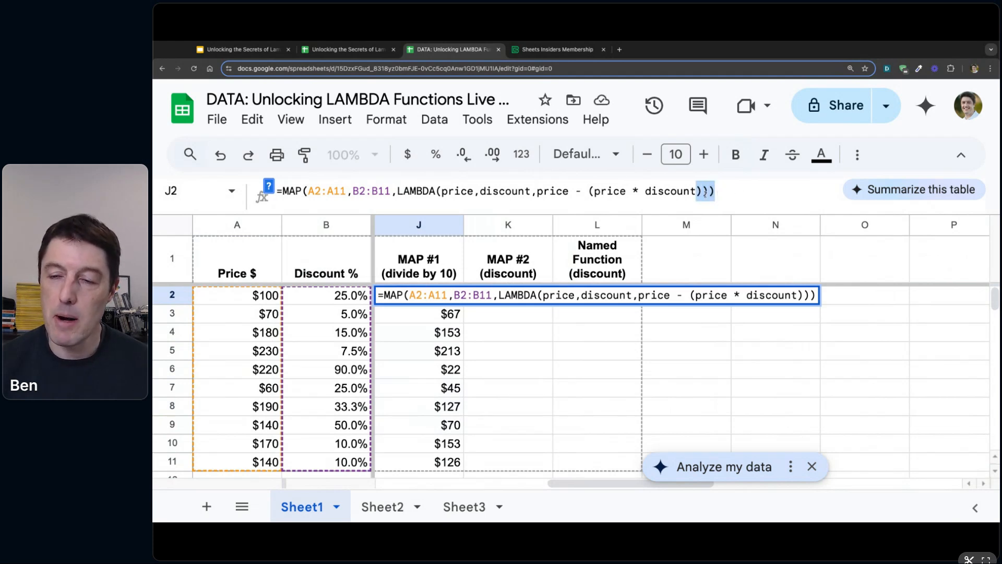
left_click(726, 191)
key("BackSpace")
key("BackSpace")
key("BackSpace")
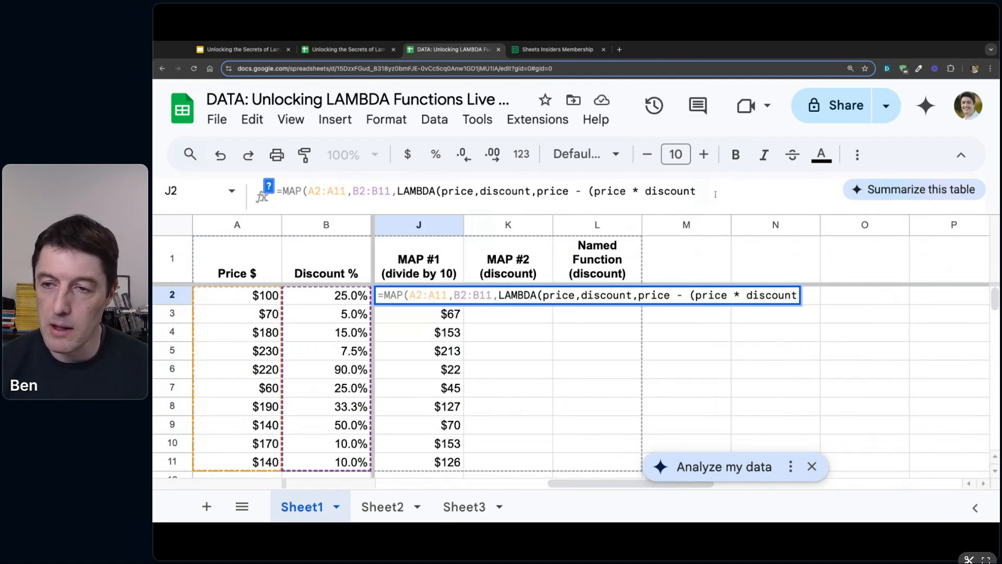
type(")")
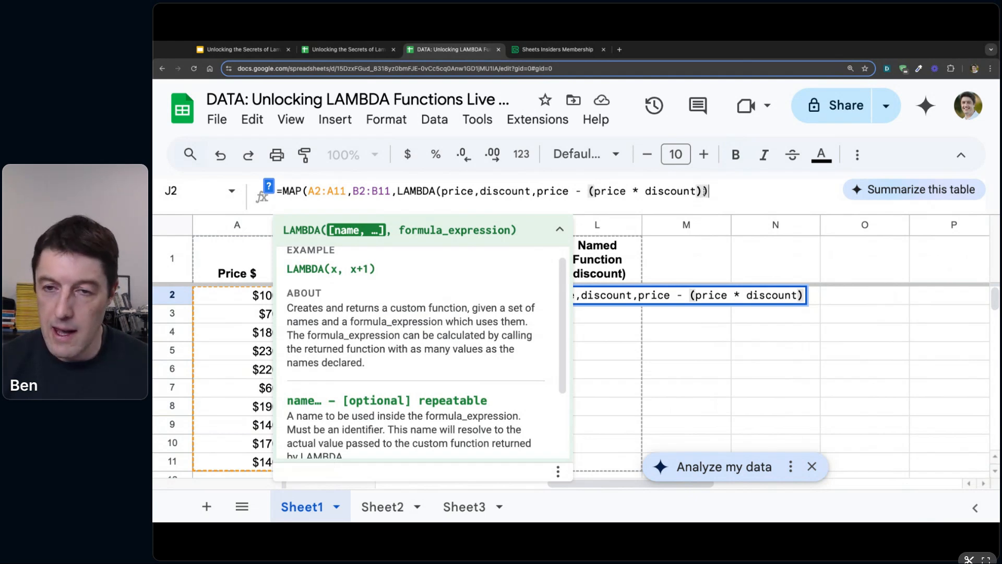
type(")")
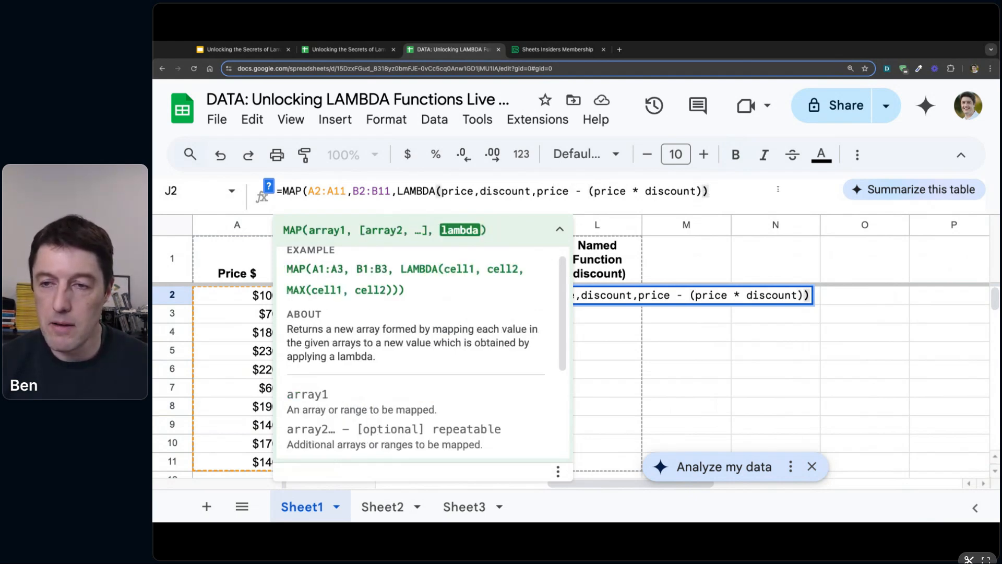
type(")")
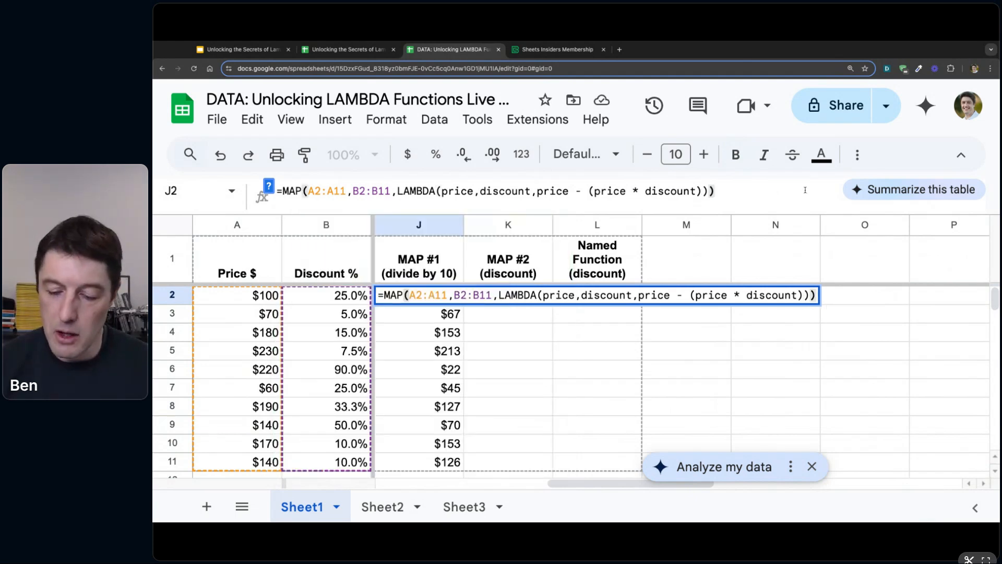
- Add a surplus fourth closing parenthesis to the J2 MAP formula and remove it again
type(")")
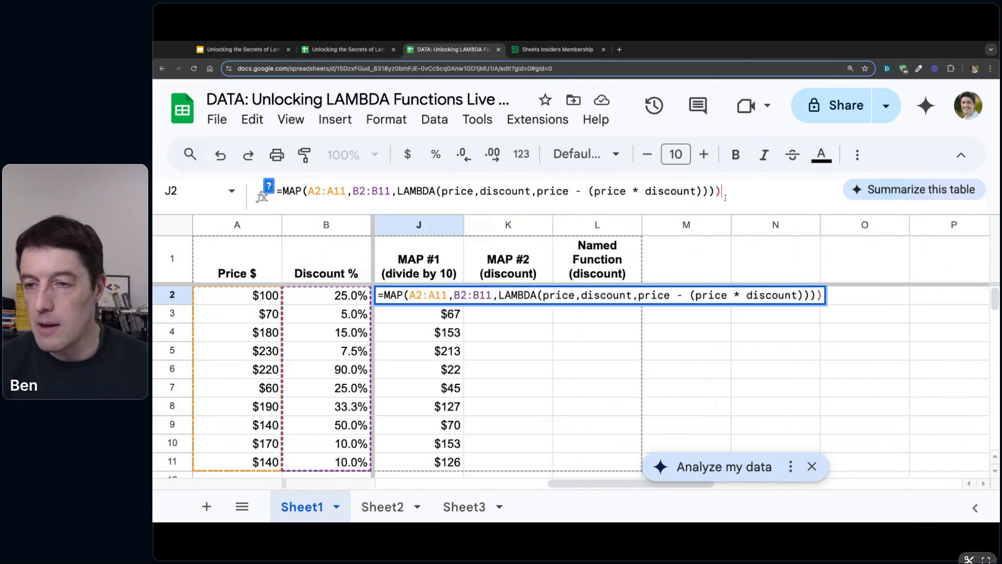
left_click_drag(715, 191, 721, 191)
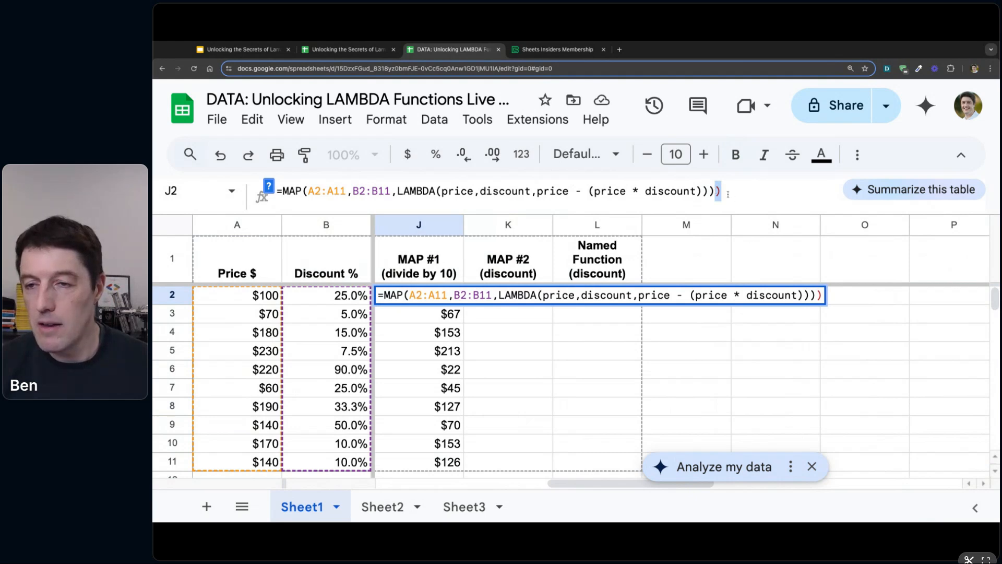
key("BackSpace")
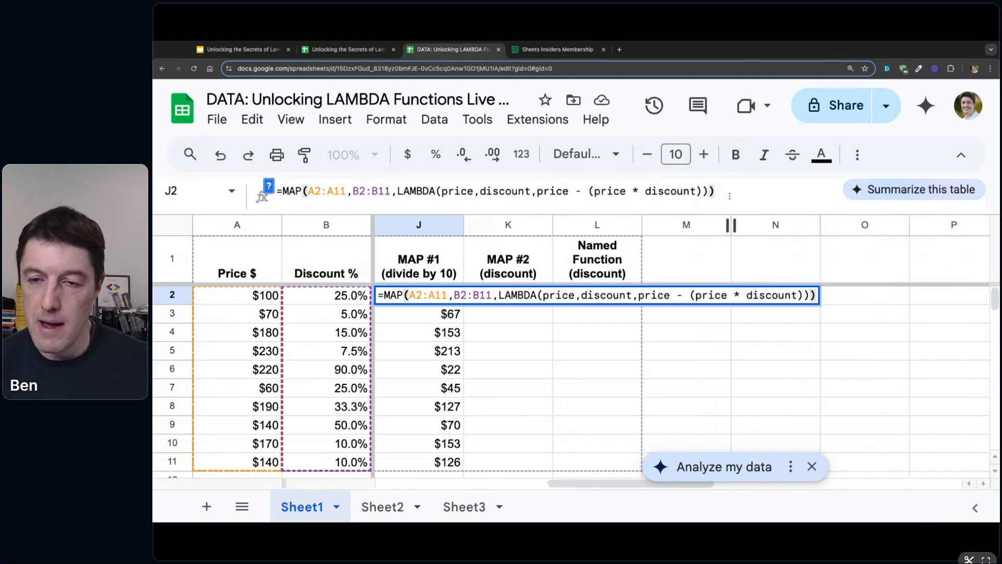
- Commit the MAP formula in J2 and select the cell again
key("Return")
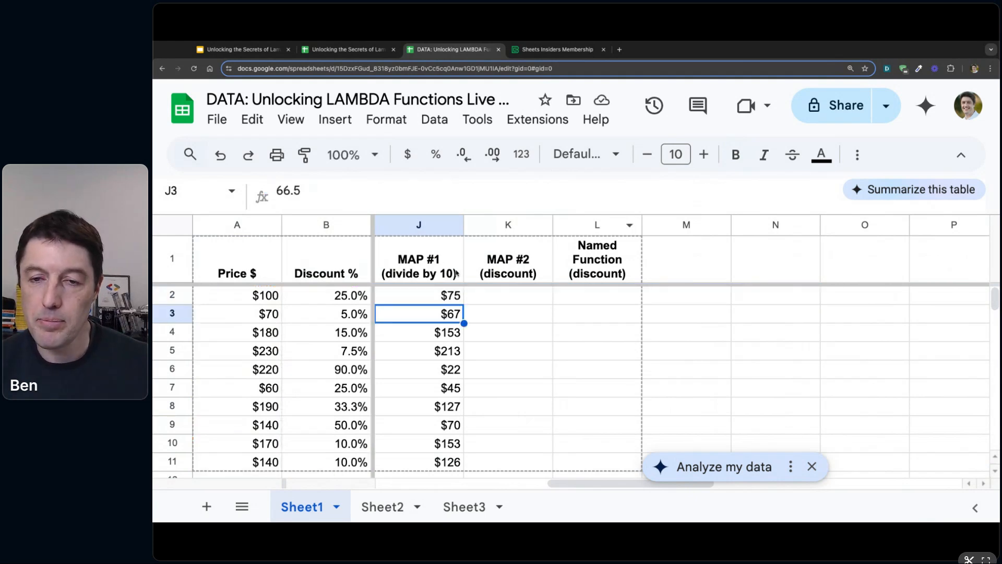
left_click(437, 298)
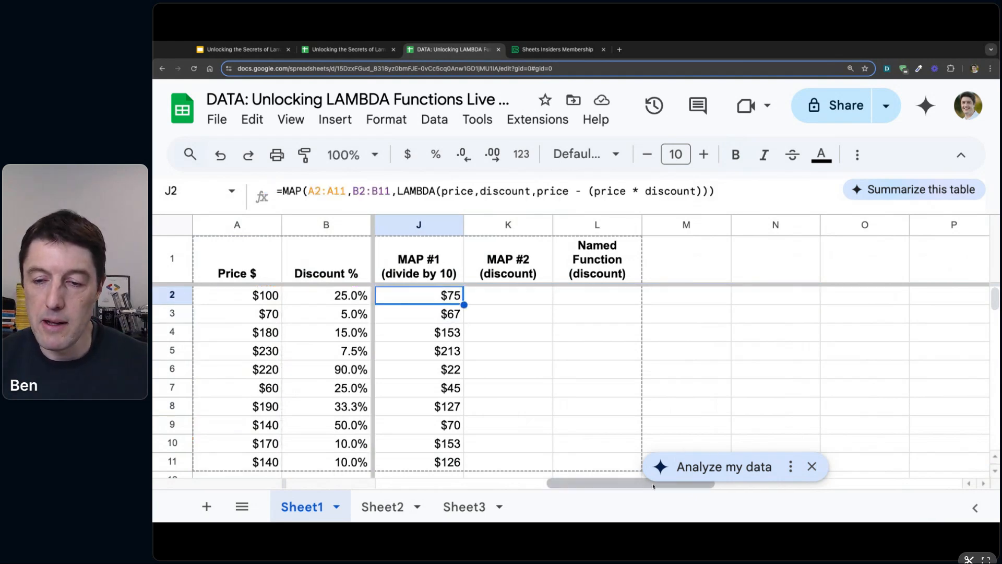
- Select the discounted prices in F2:F11, D2:D11 and C2:C11 in turn to compare their formulas and values with the MAP column
scroll(621, 487, "left", 8)
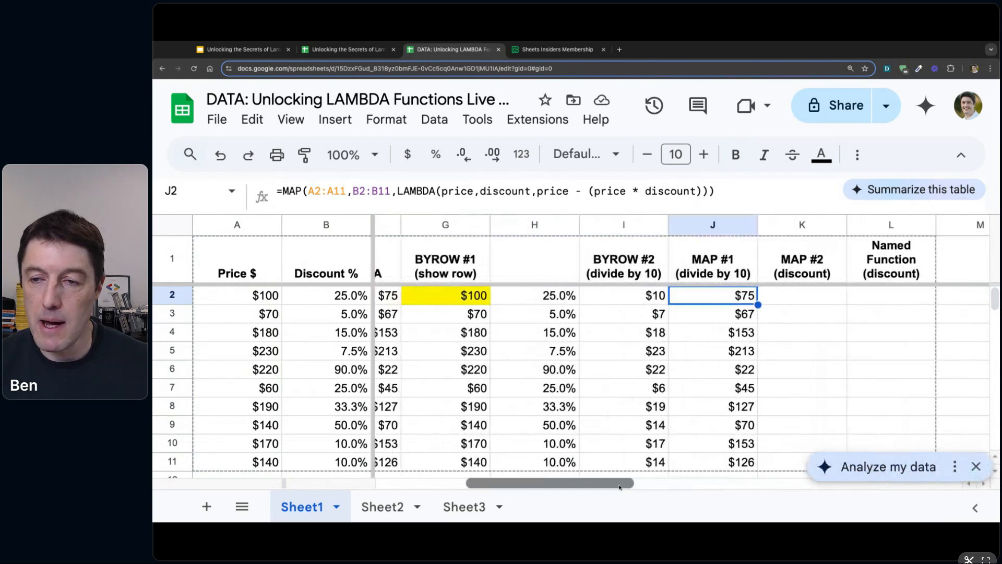
scroll(620, 486, "left", 3)
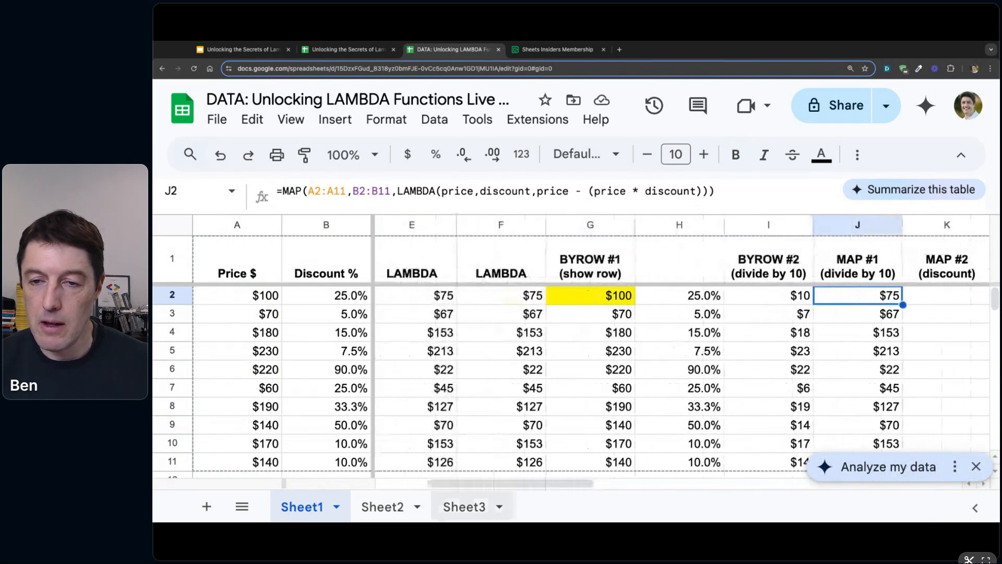
left_click_drag(511, 297, 510, 464)
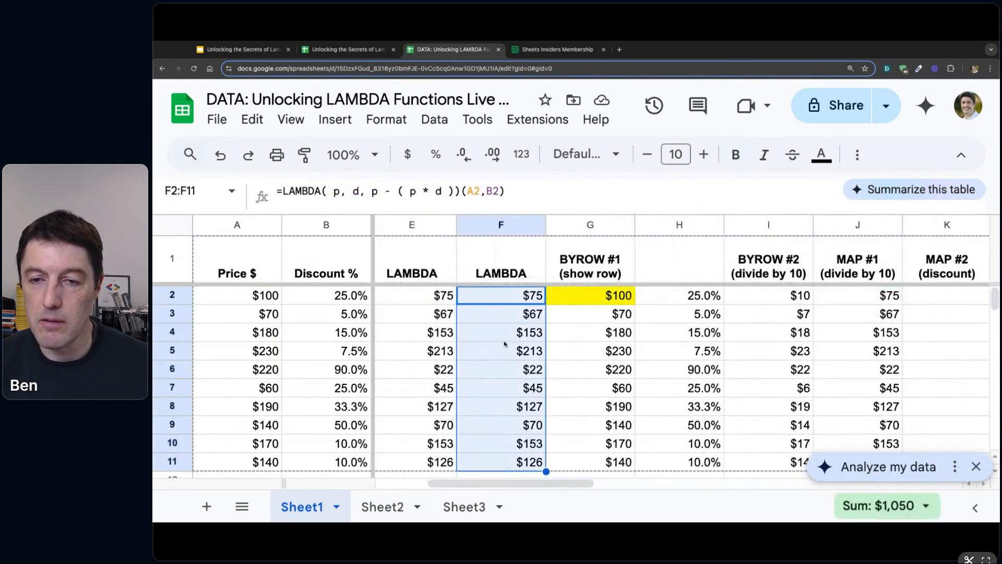
scroll(522, 483, "left", 5)
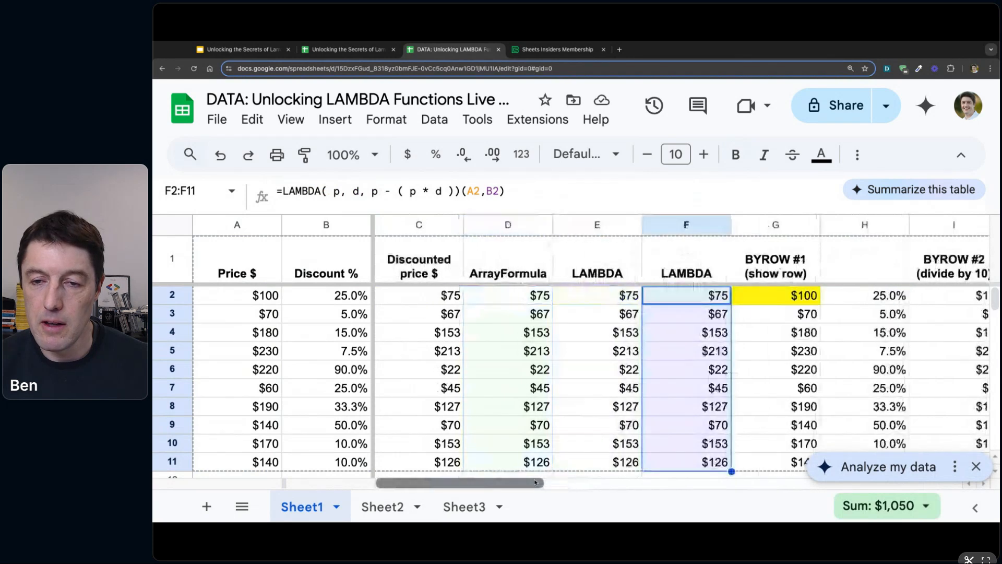
left_click(550, 295)
key("shift+Down")
key("shift+Down")
key("shift+Down")
key("shift+Down")
key("shift+Down")
key("shift+Down")
key("shift+Down")
key("shift+Down")
key("shift+Down")
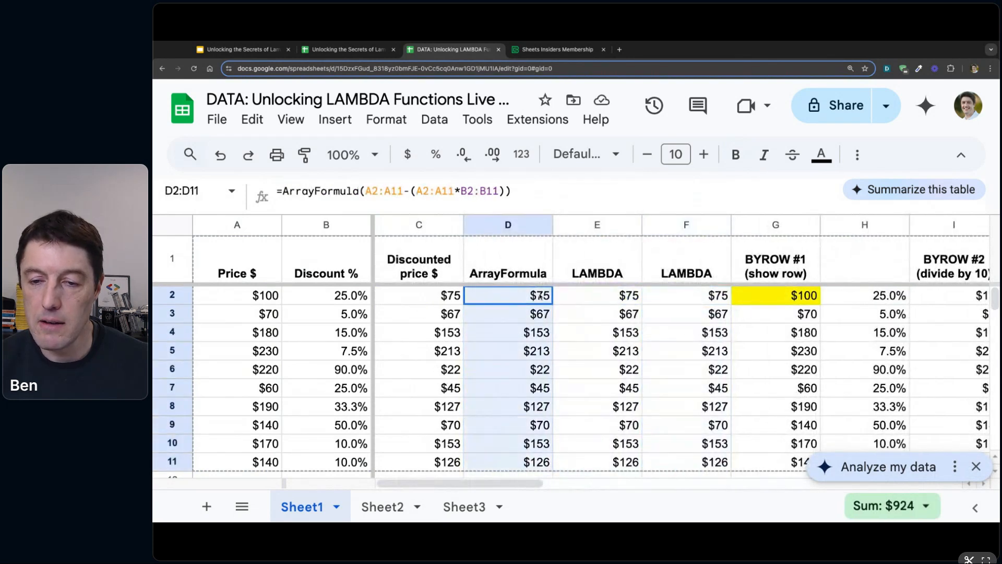
left_click(449, 296)
left_click(448, 458, "shift")
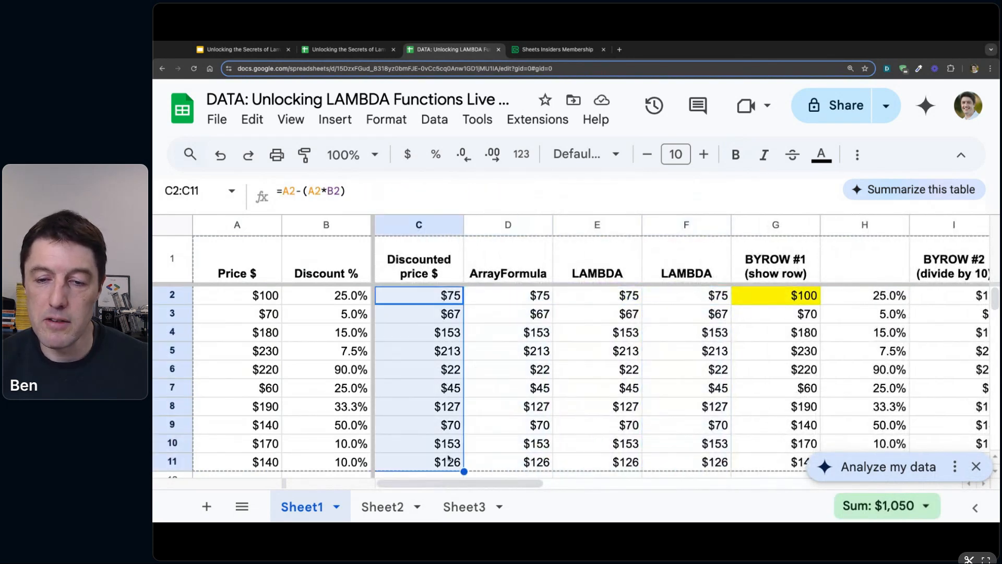
scroll(484, 488, "right", 1)
scroll(484, 488, "left", 1)
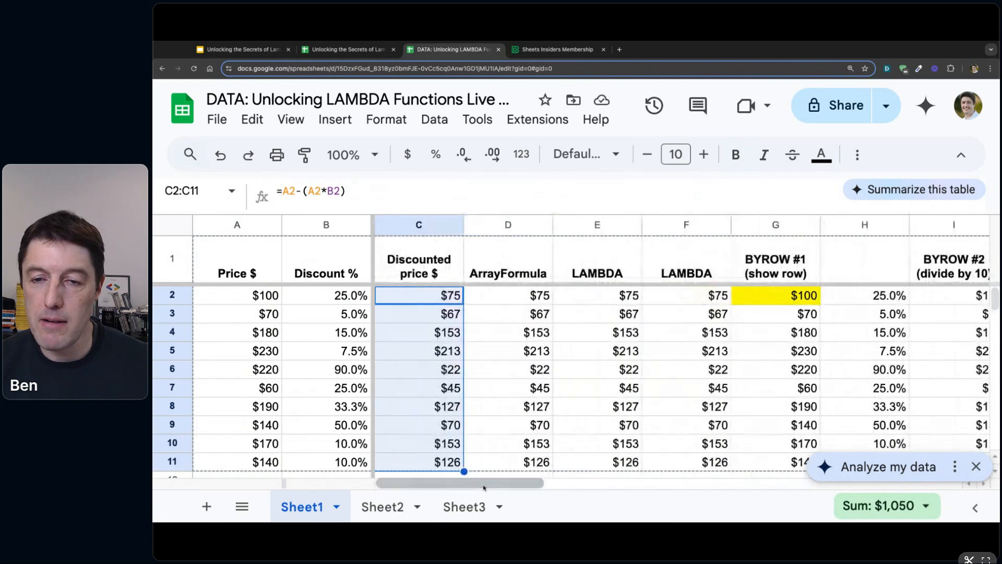
- Examine the ArrayFormula in D2, highlighting its full expression and the repeated A2:A11 price range
left_click(503, 311)
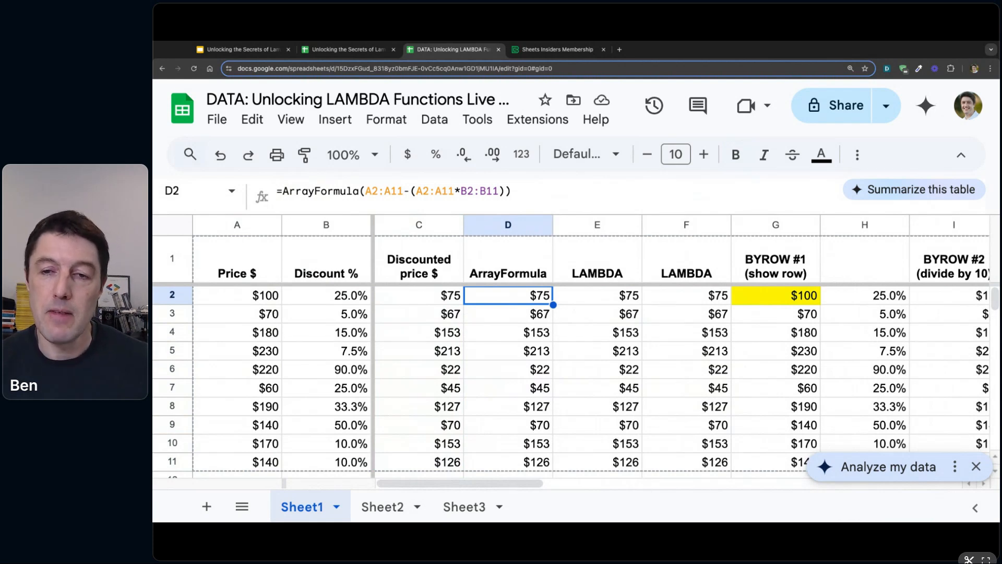
left_click_drag(542, 190, 346, 191)
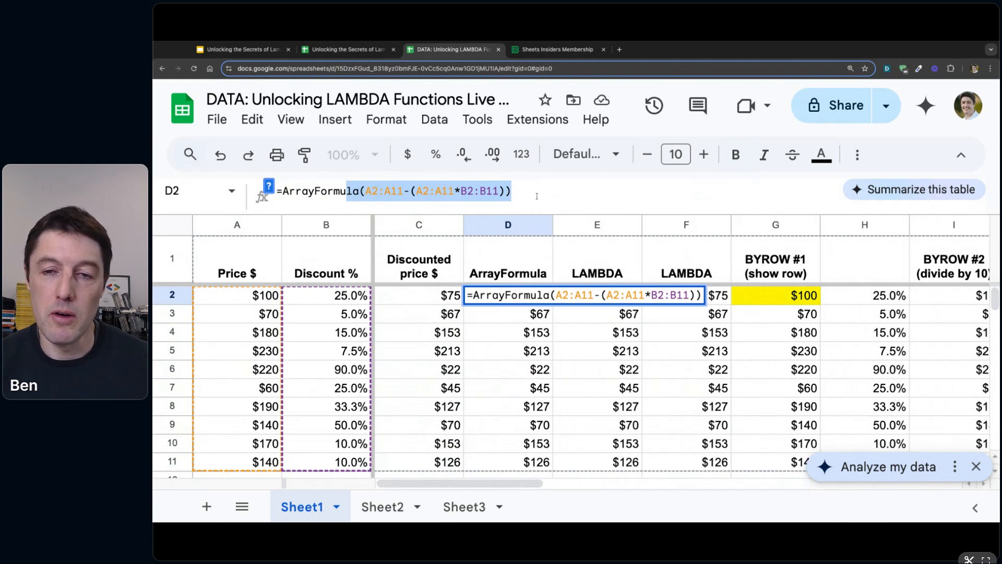
left_click(421, 192)
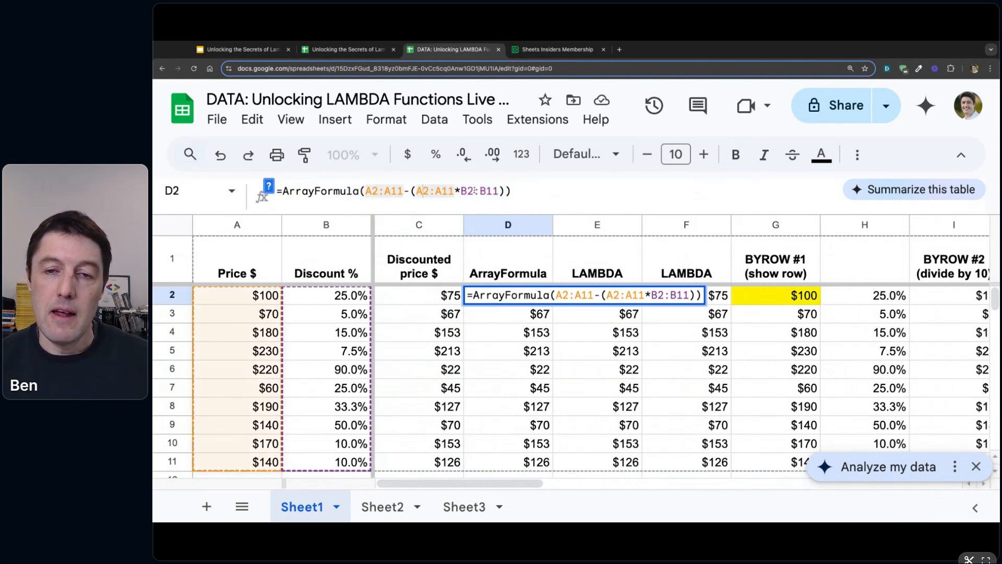
left_click(383, 192)
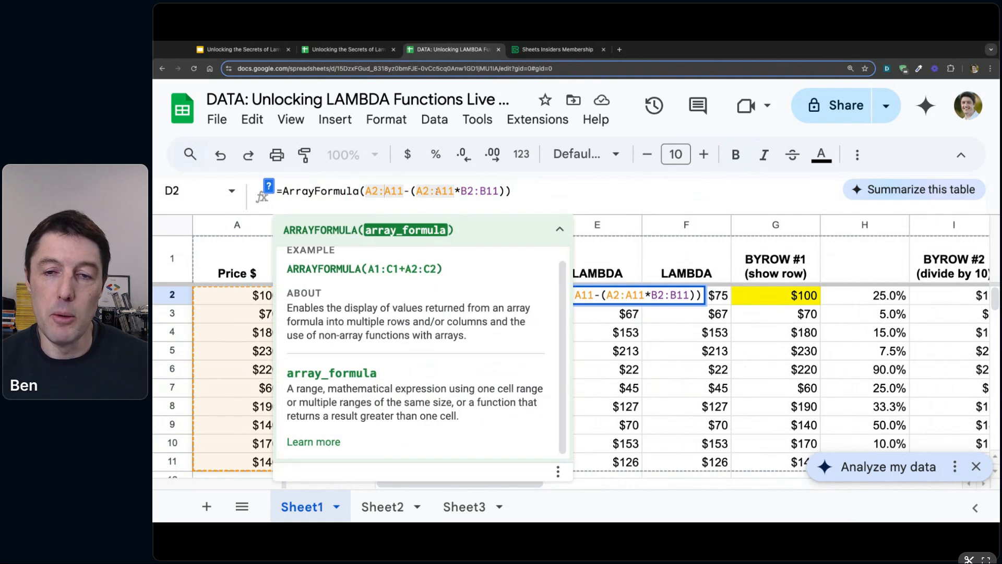
left_click_drag(403, 191, 365, 192)
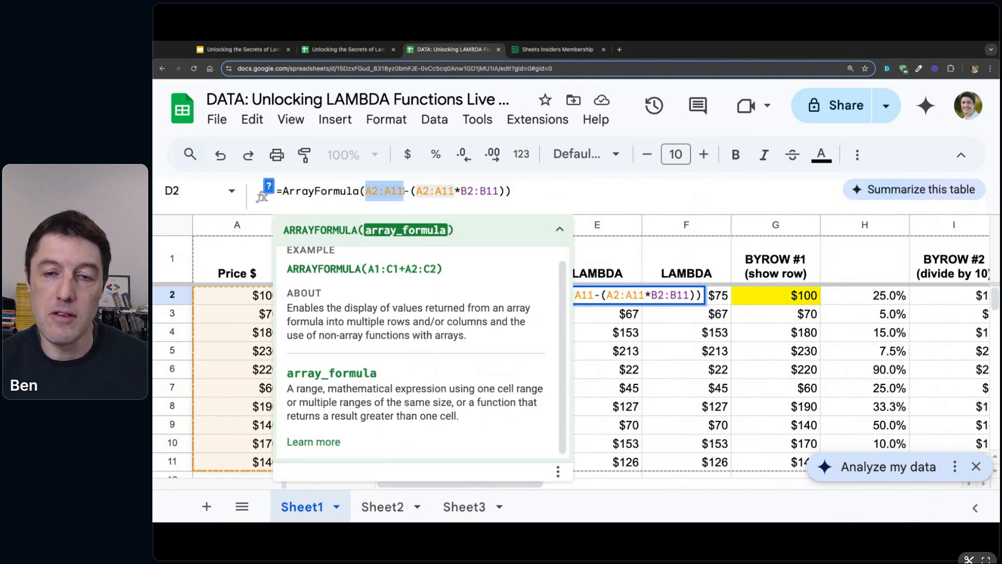
- Extend the expression inside D2's ArrayFormula with /A2:A11+A2:A11
left_click(509, 193)
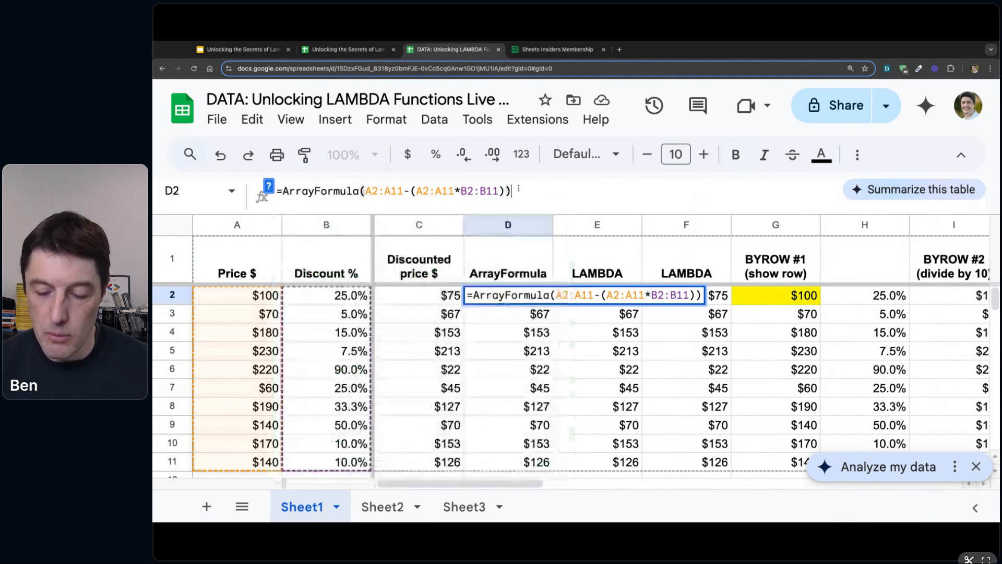
type("/A2:A11")
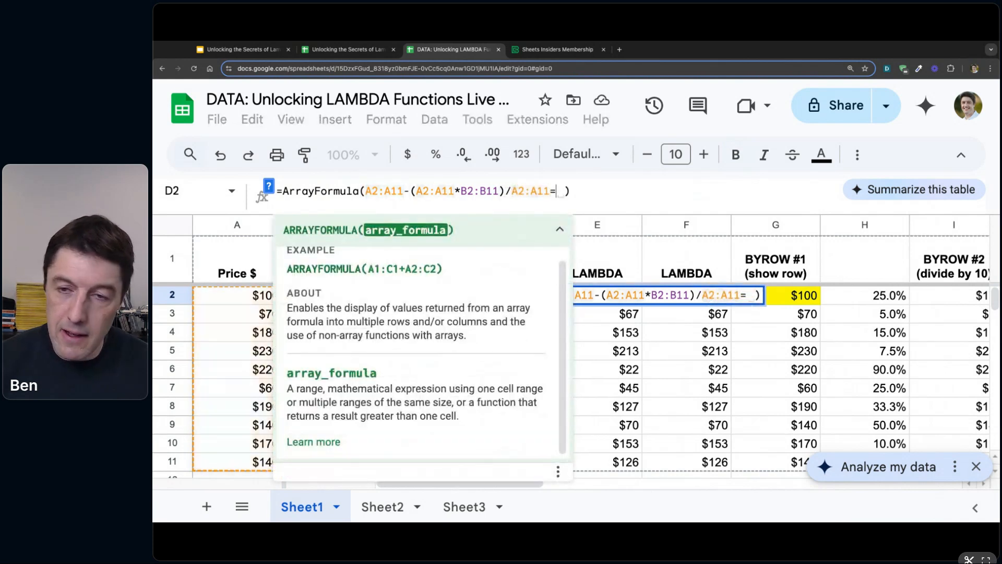
type("=A2:A11")
left_click(553, 190)
key("BackSpace")
type("+")
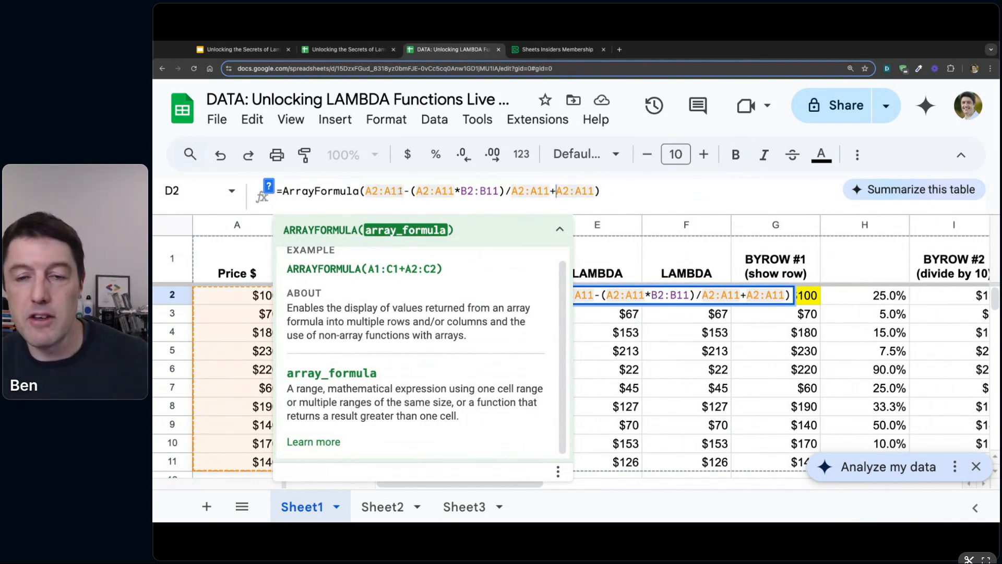
- Change the first two price ranges in the D2 formula draft to A2:A21, and discard all edits to the formula
left_click(394, 191)
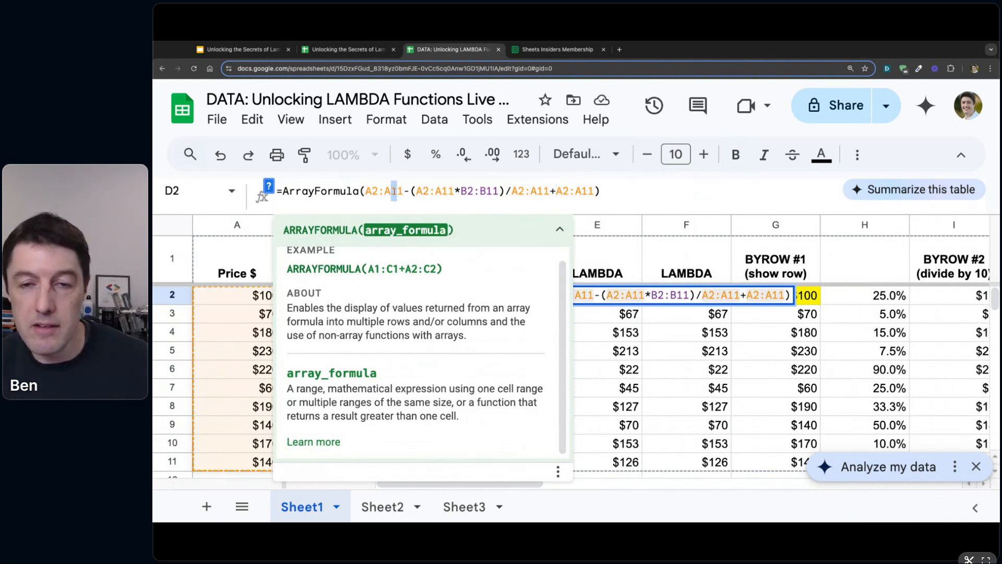
type("2")
left_click_drag(442, 191, 447, 191)
type("2")
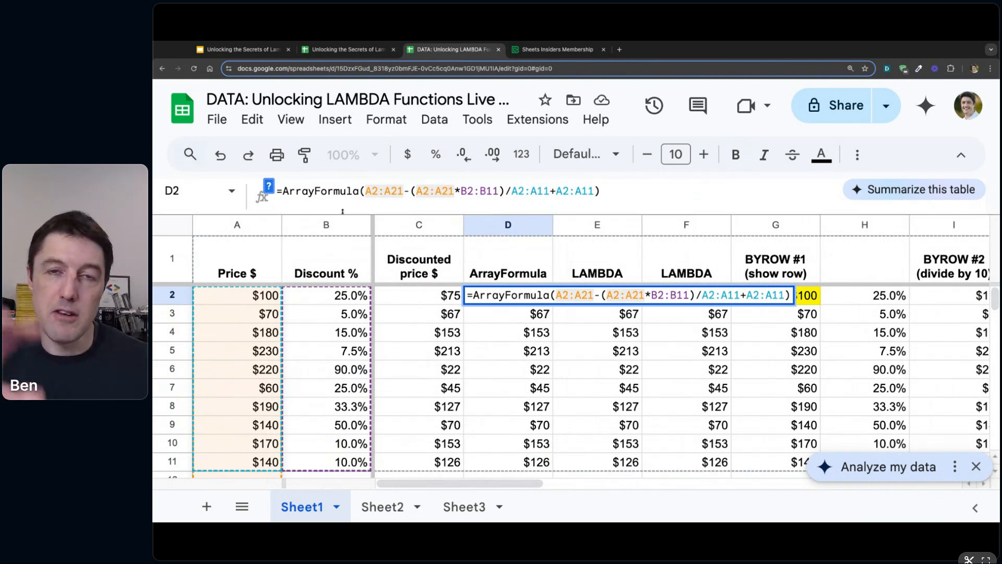
key("Escape")
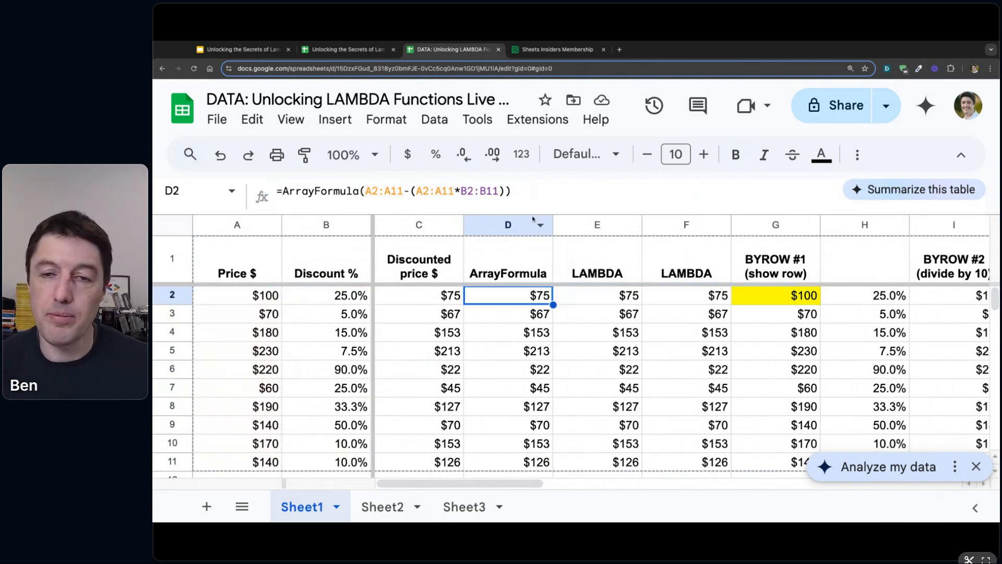
left_click(536, 197)
key("Return")
key("Up")
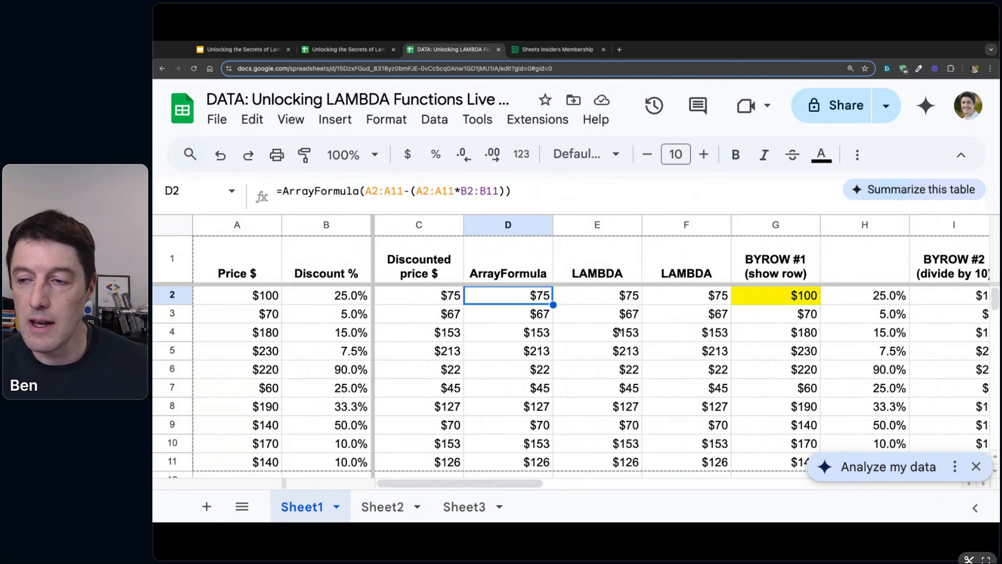
- Change the array arguments of the MAP formula in J2 to A2:A21 and B2:B21
scroll(494, 483, "right", 10)
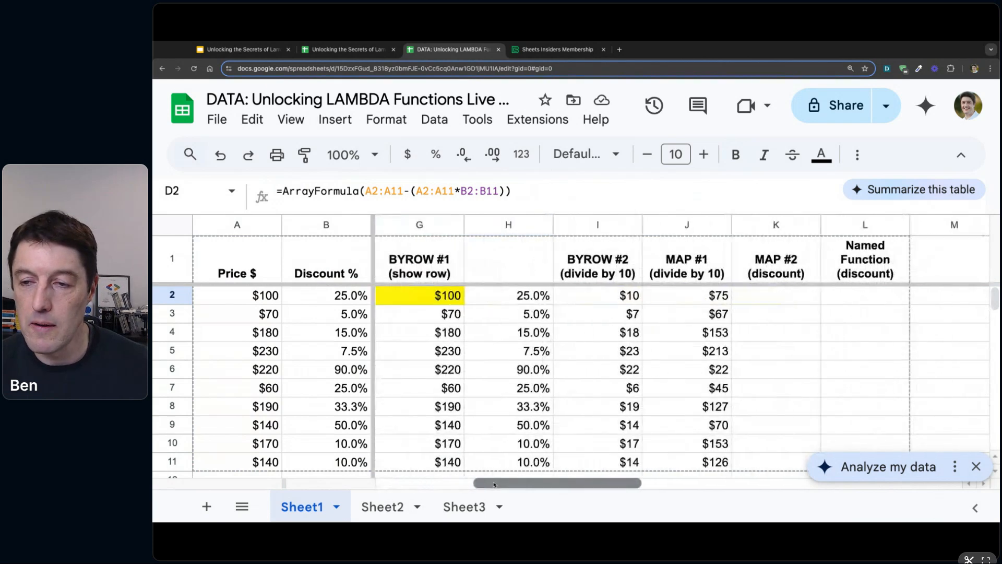
scroll(494, 483, "right", 2)
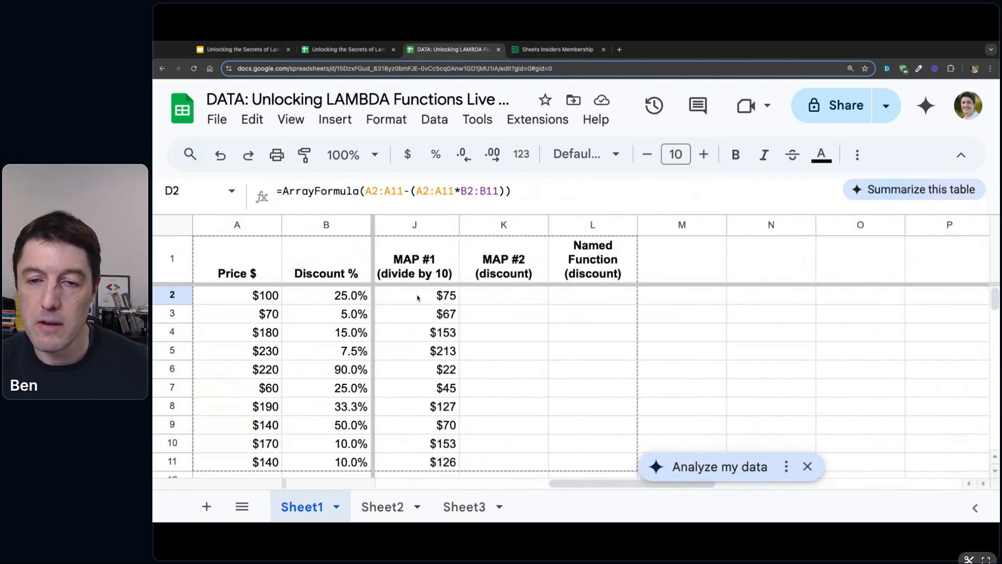
left_click(419, 296)
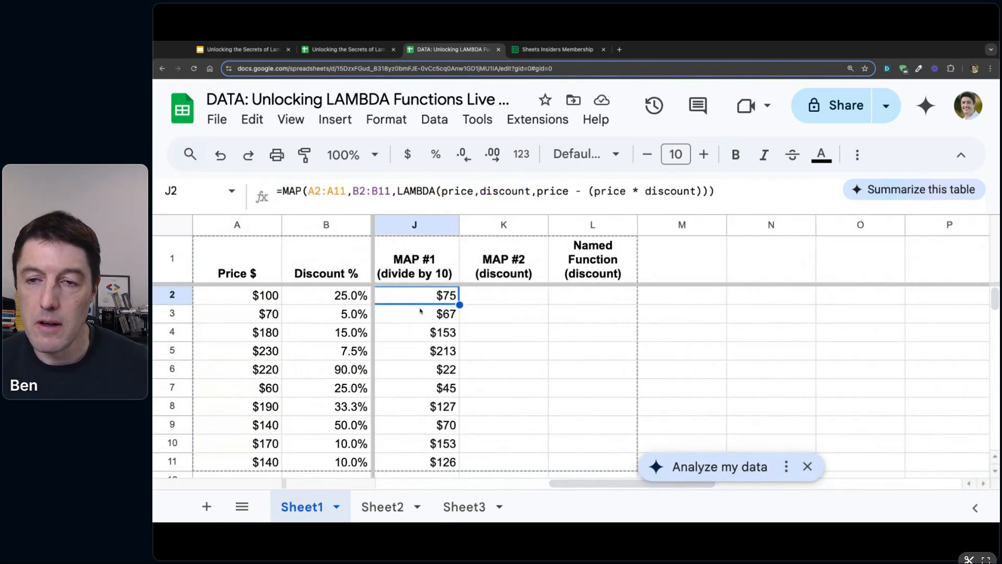
left_click(343, 191)
left_click_drag(343, 191, 309, 191)
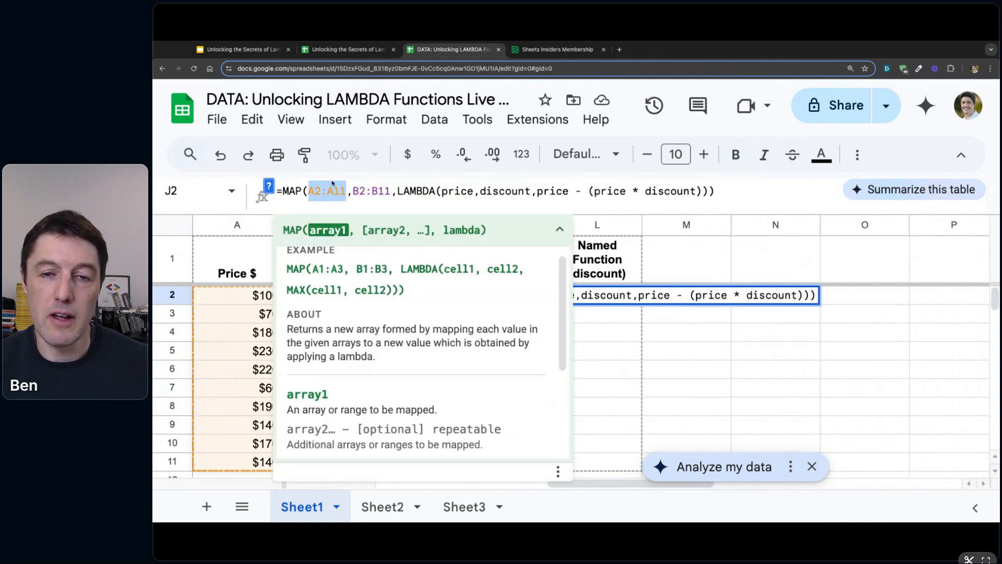
left_click(333, 187)
key("Delete")
type("2")
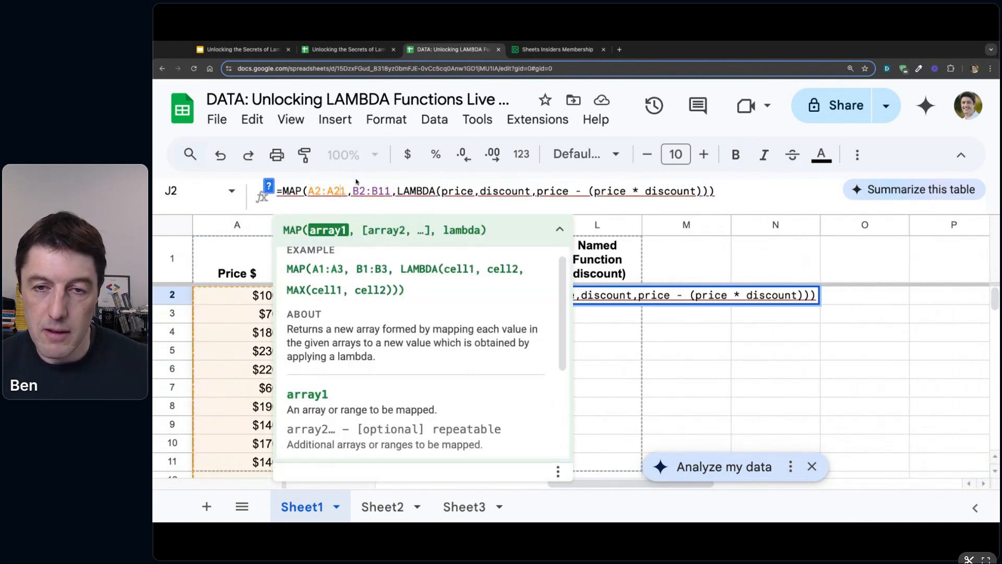
left_click(384, 191)
key("BackSpace")
type("2")
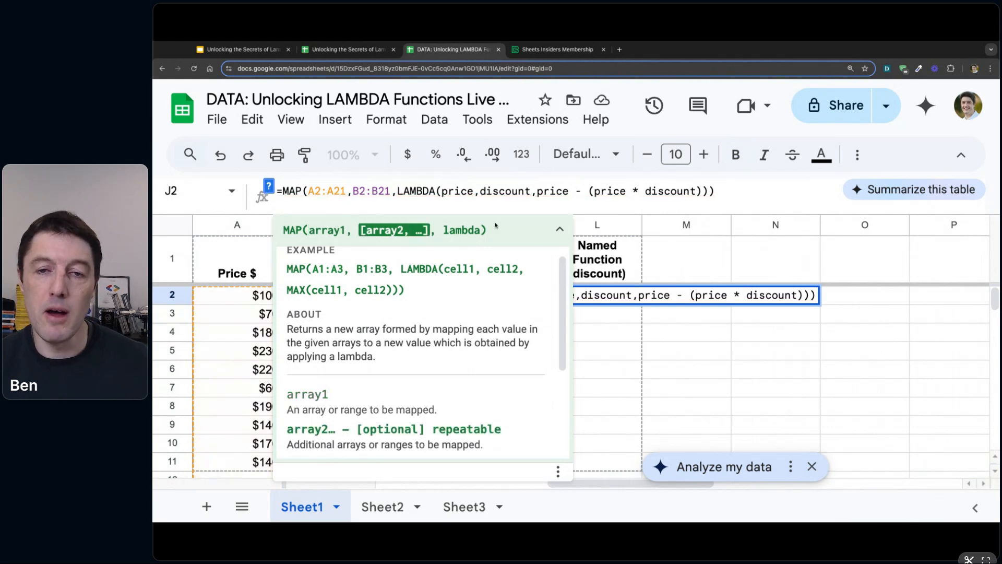
- Highlight the array arguments and the LAMBDA(price,discount,price - (price * discount)) part of the J2 formula to examine its structure
left_click_drag(389, 190, 302, 190)
left_click(311, 191)
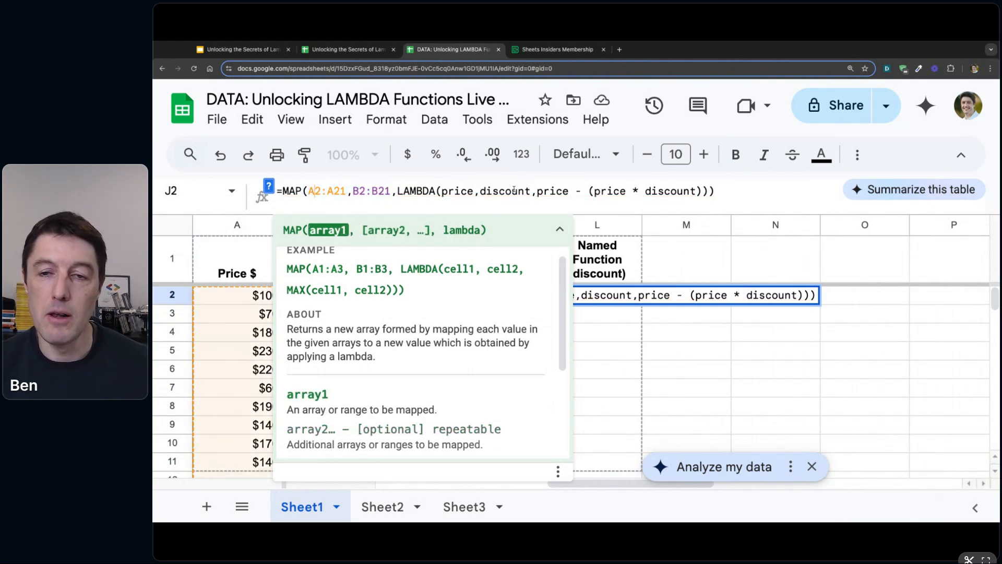
left_click(398, 191)
key("shift+End")
key("shift+Left")
key("shift+Left")
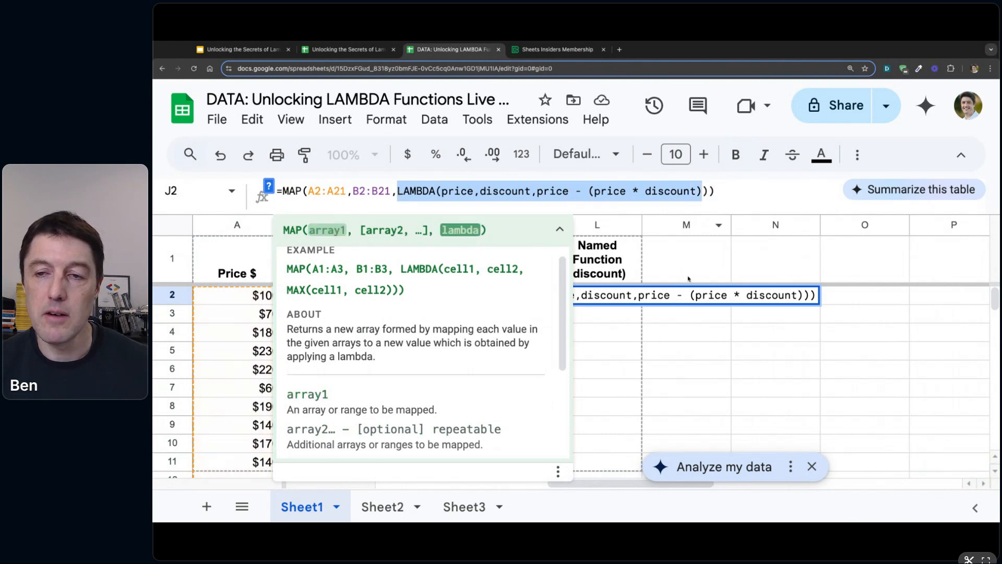
left_click(569, 193)
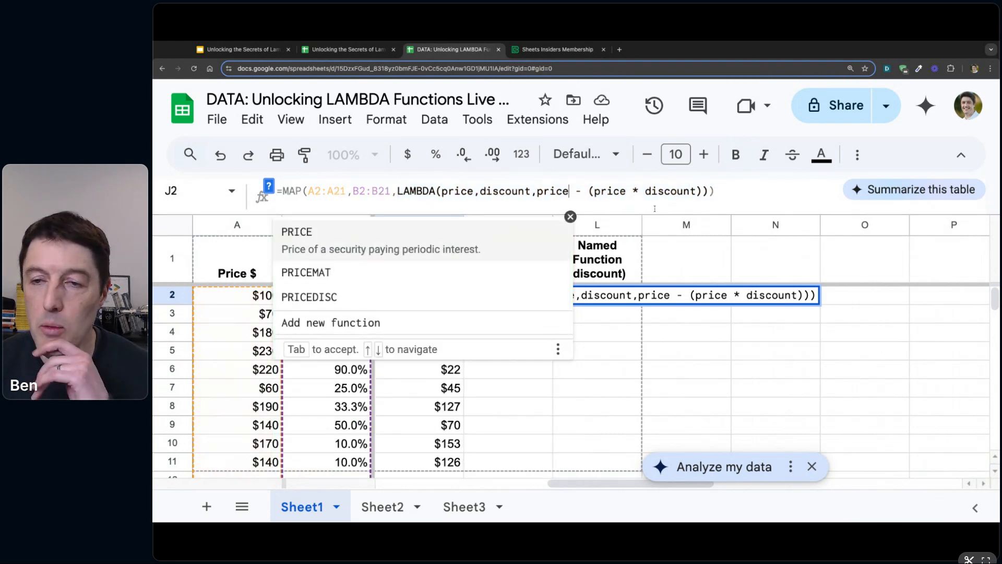
- Edit the MAP formula in cell J2 so its two ranges are A2:A11 and B2:B11
left_click_drag(537, 193, 702, 192)
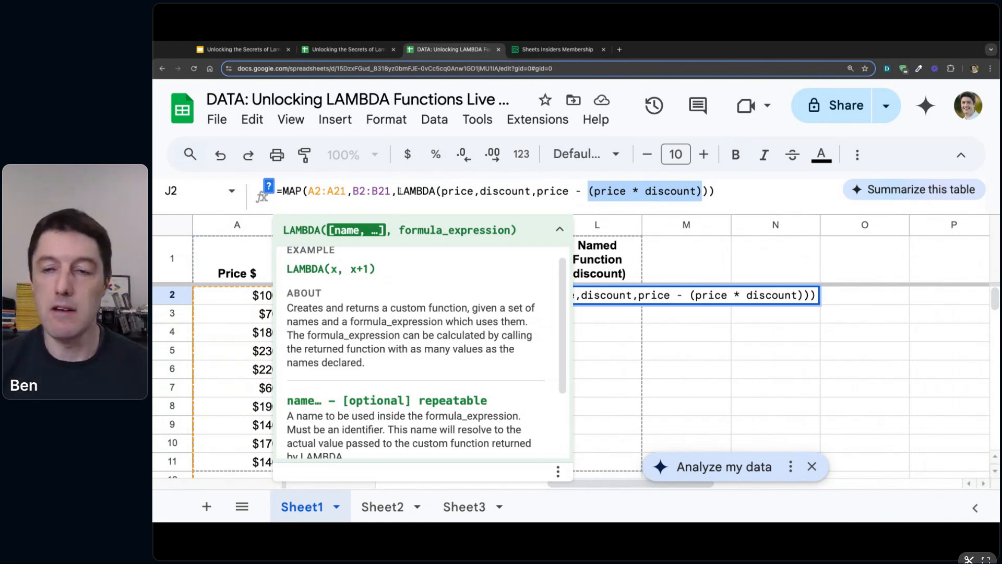
left_click(728, 182)
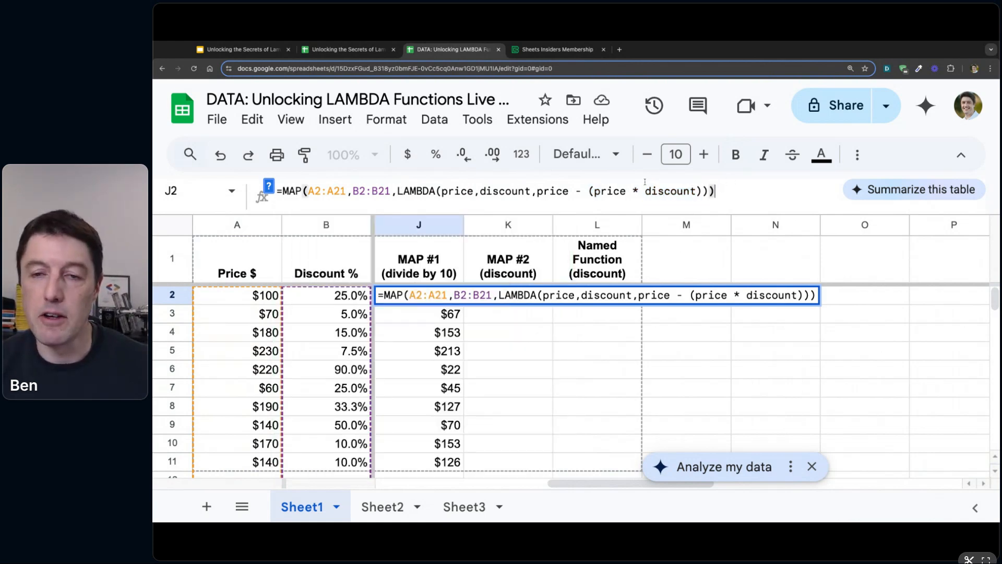
left_click(341, 191)
key("BackSpace")
type("1")
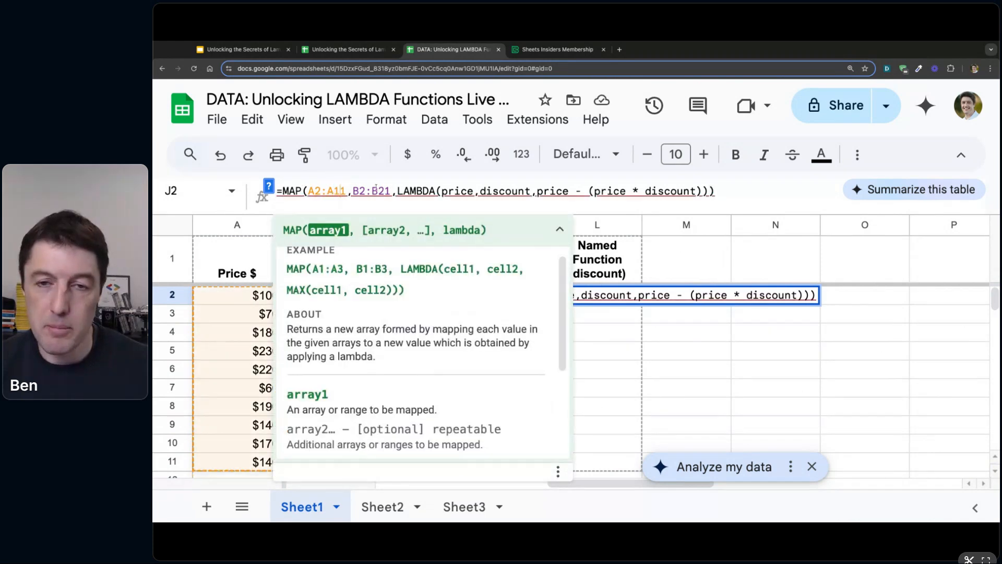
left_click(380, 191)
key("BackSpace")
type("1")
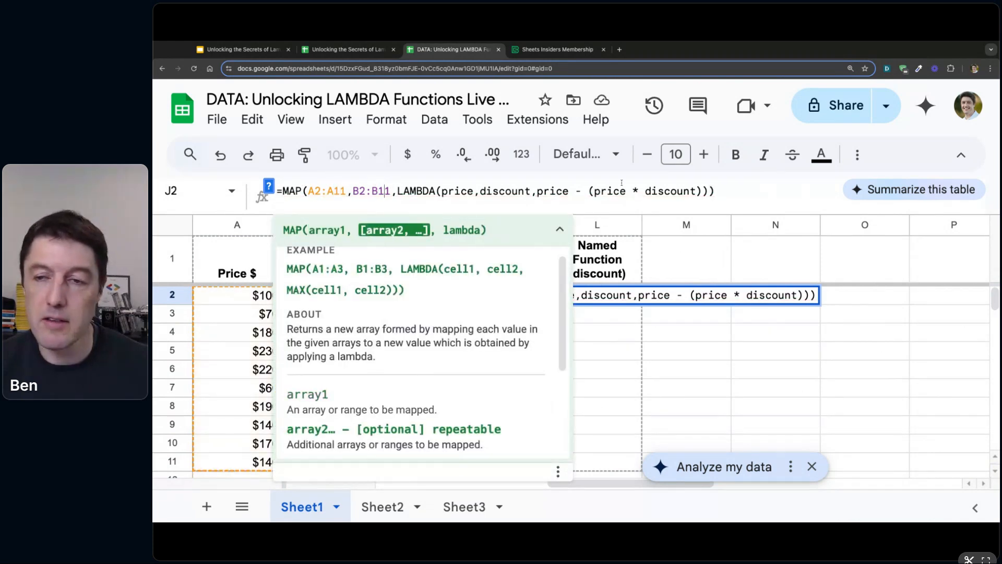
left_click(738, 186)
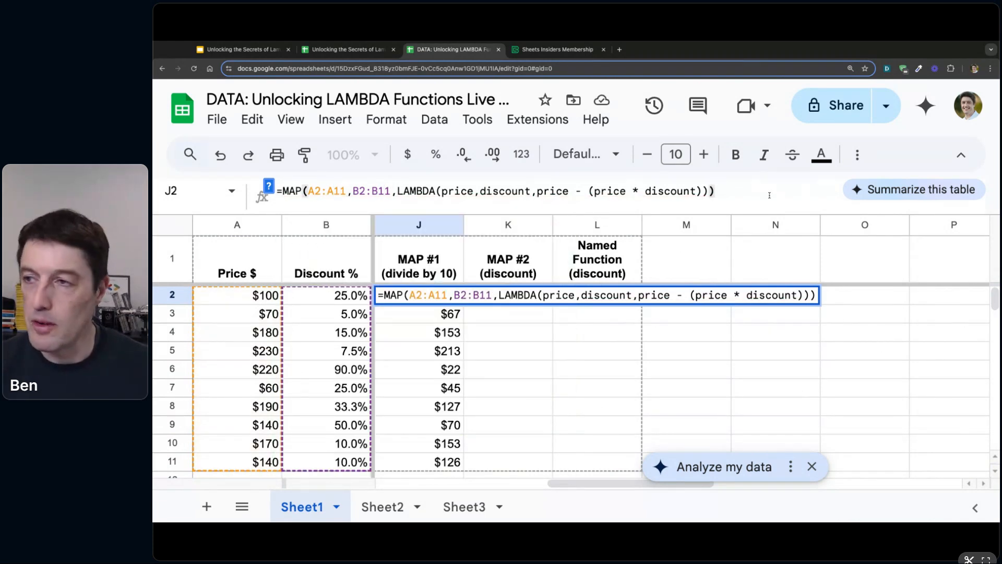
key("Return")
left_click(440, 296)
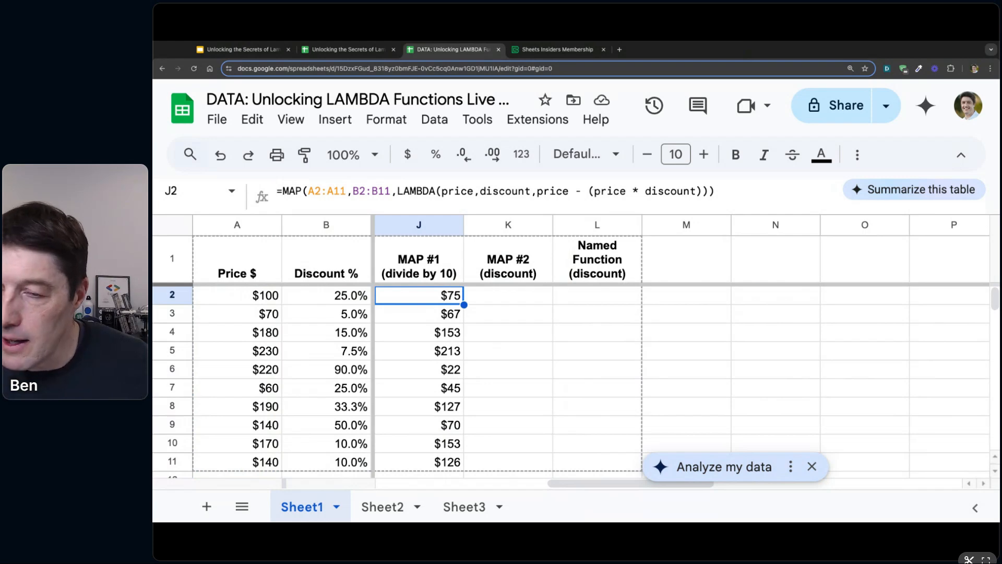
- Copy the discounted price formula =A2-(A2*B2) from cell C2 without altering the cell
left_click(583, 301)
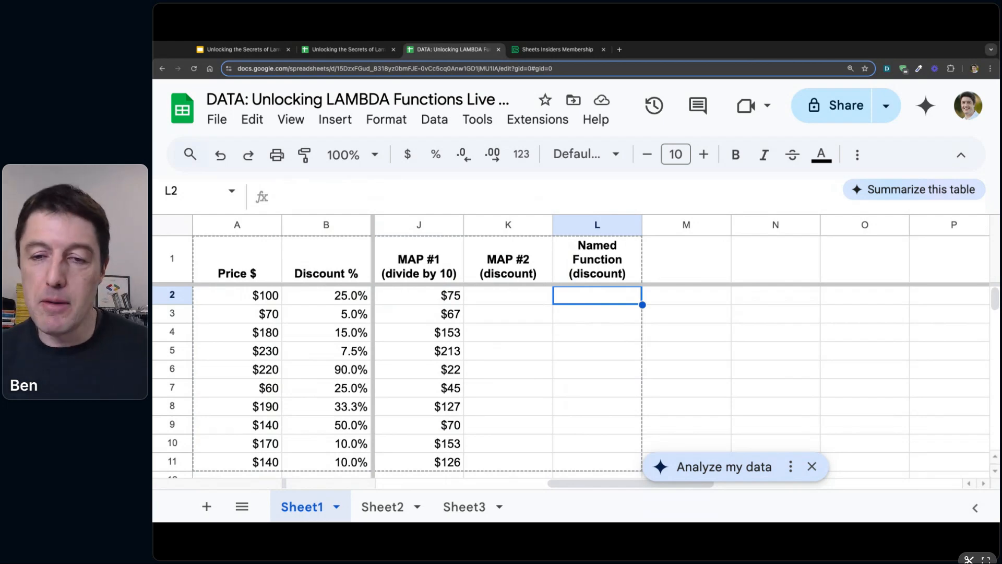
key("Up")
key("super+Left")
key("Right")
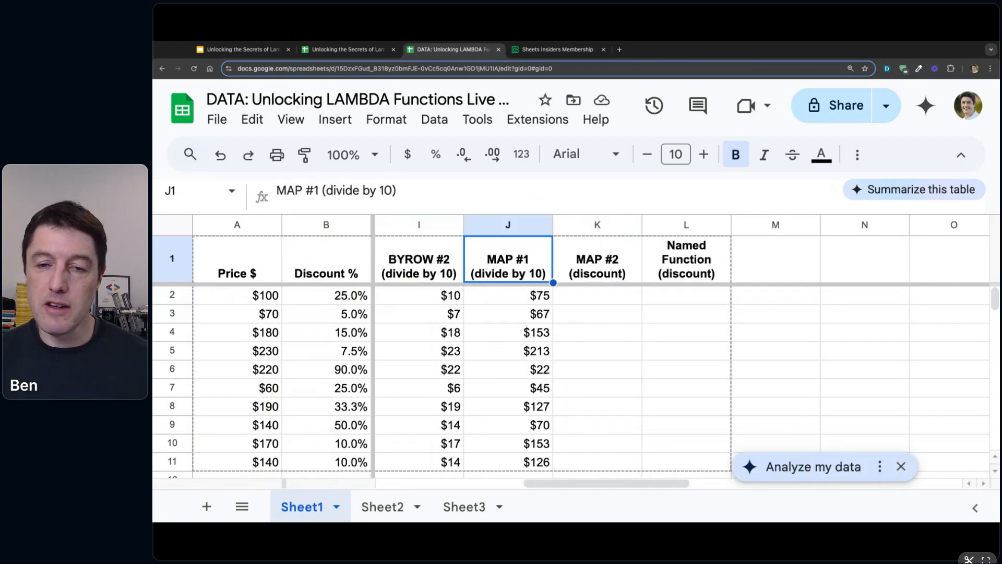
key("super+Left")
key("super+Left")
key("super+Left")
key("Down")
key("Right")
key("Right")
key("Right")
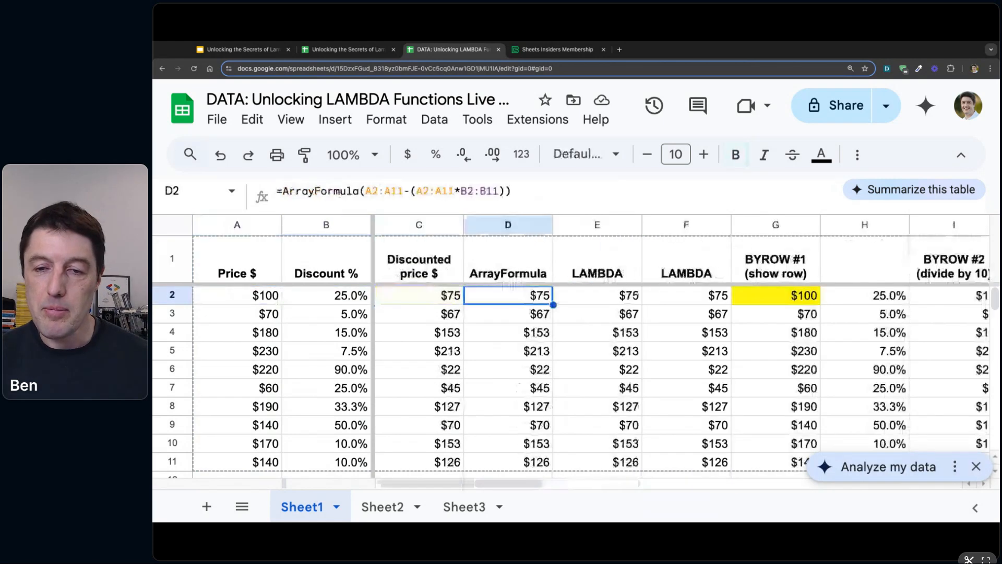
key("Left")
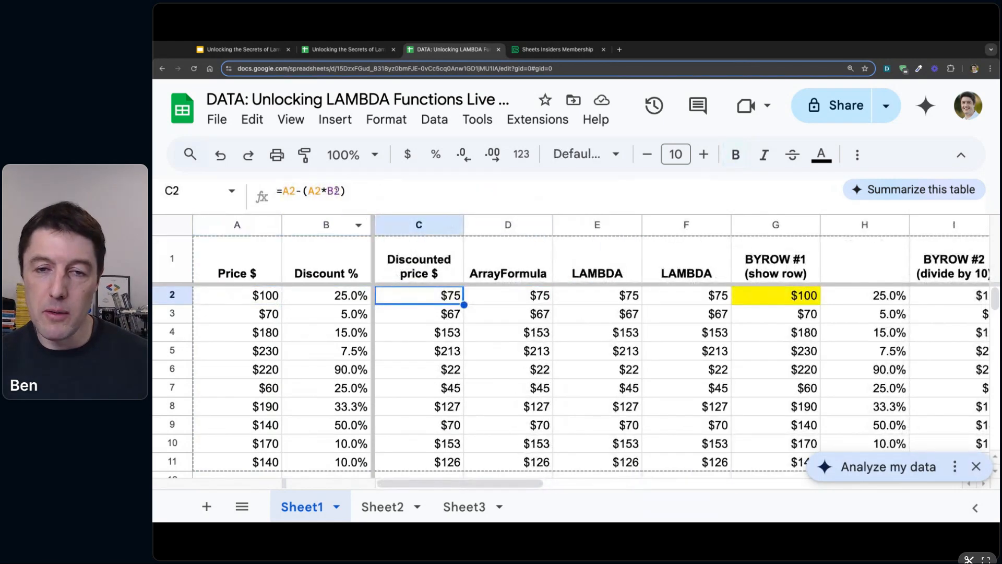
triple_click(364, 197)
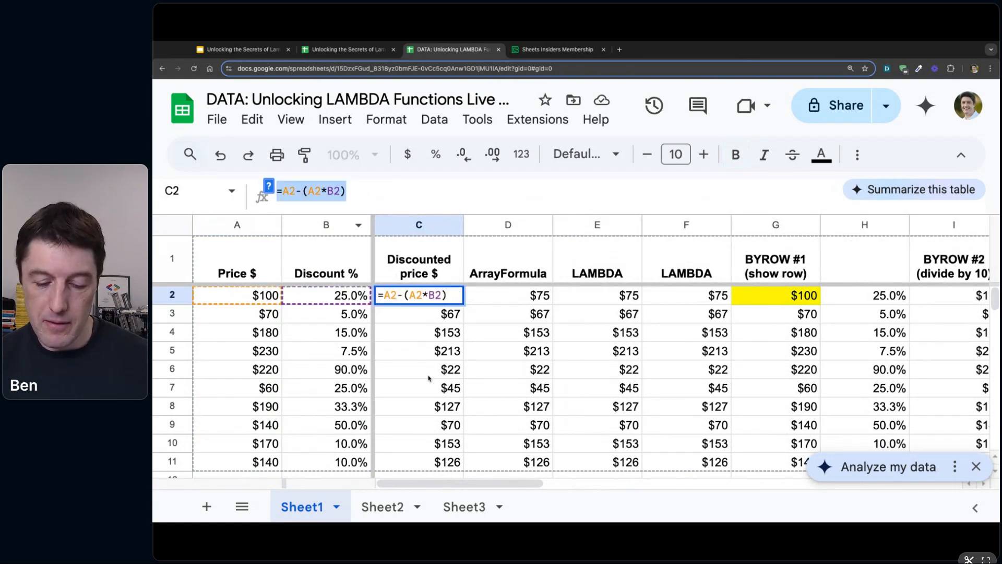
key("Escape")
- Select cell L2 in the Named Function (discount) column
key("Right")
key("Right")
key("Right")
key("Right")
key("Right")
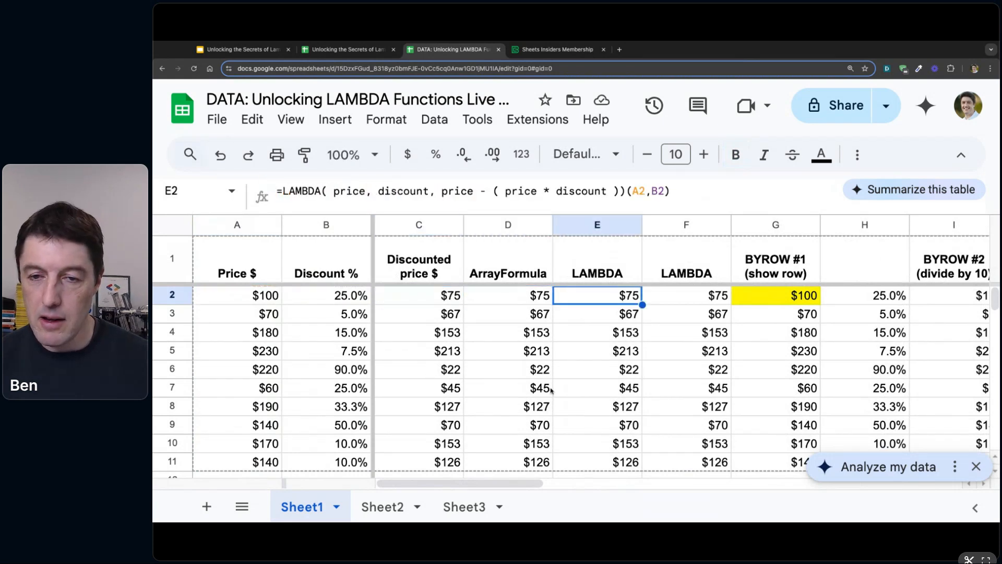
key("Right")
key("Right")
key("Right")
key("Right")
key("Right")
key("Right")
key("Left")
key("Left")
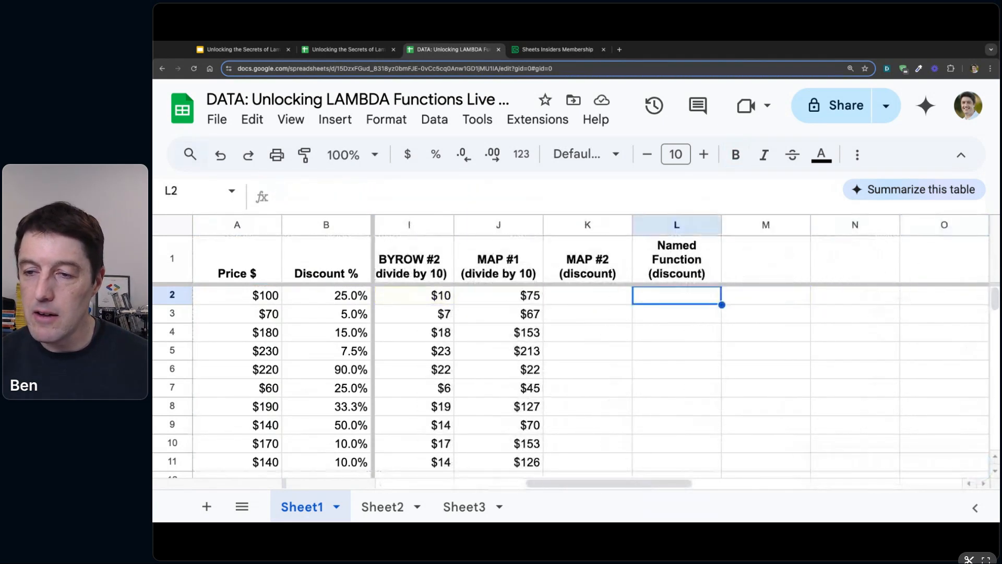
- Start a new named function called DISCOUNT_PRICE with the description "Discounts price"
left_click(445, 120)
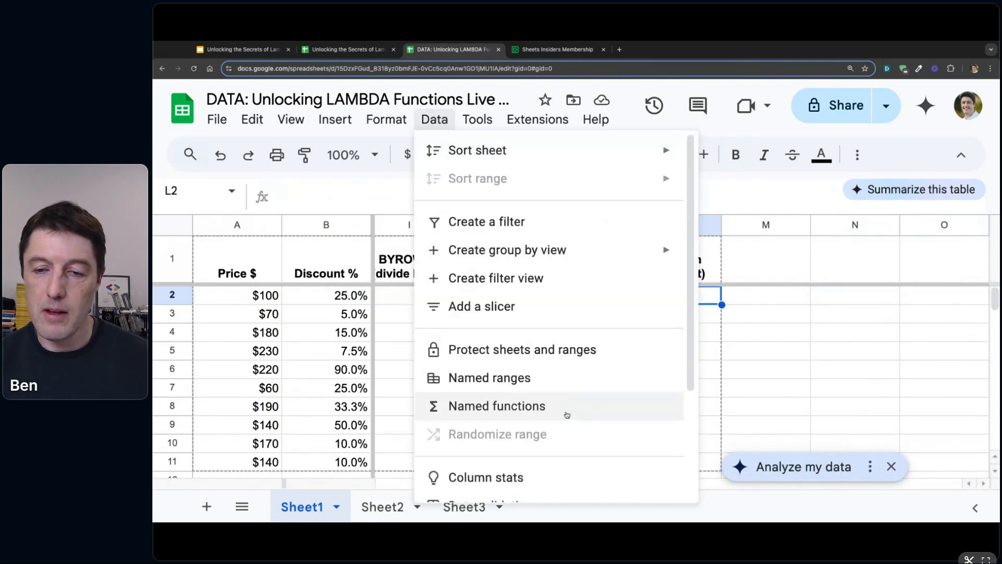
left_click(540, 409)
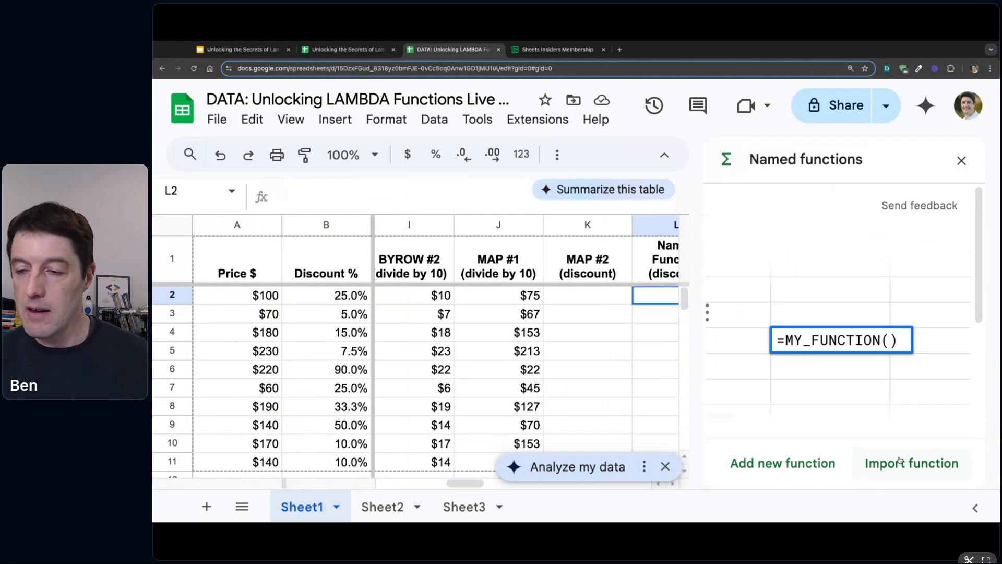
left_click(779, 465)
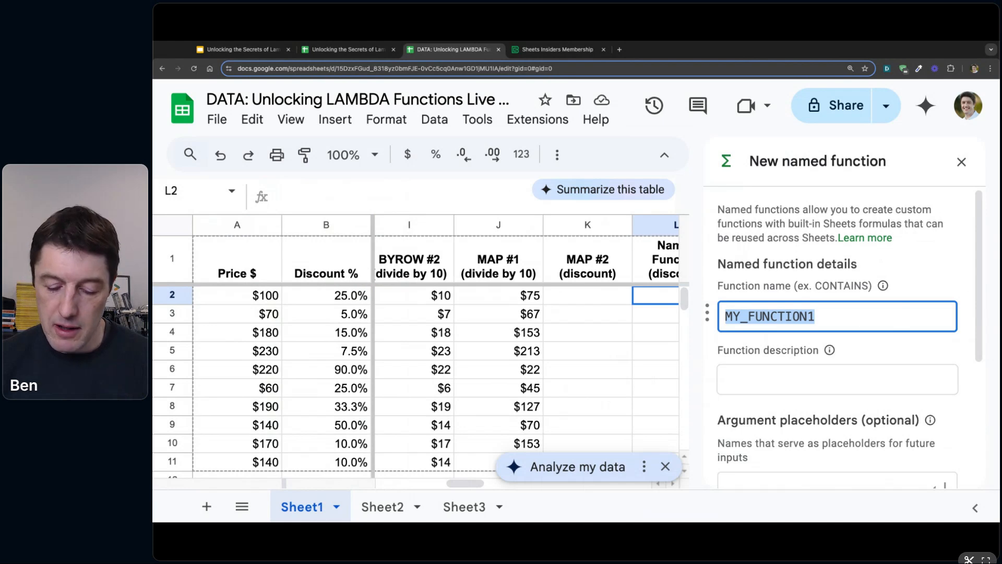
type("DISC")
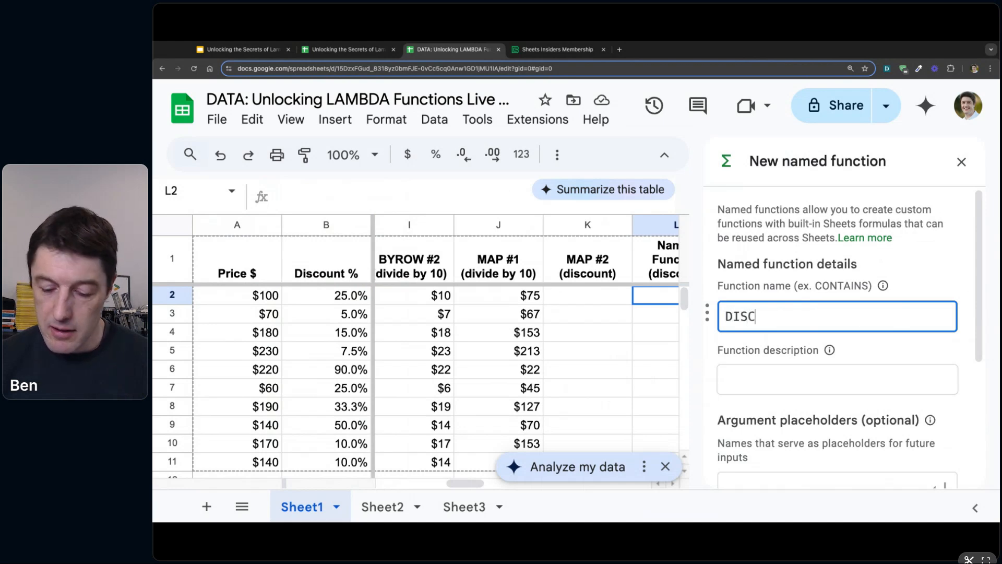
type("OUNT_P")
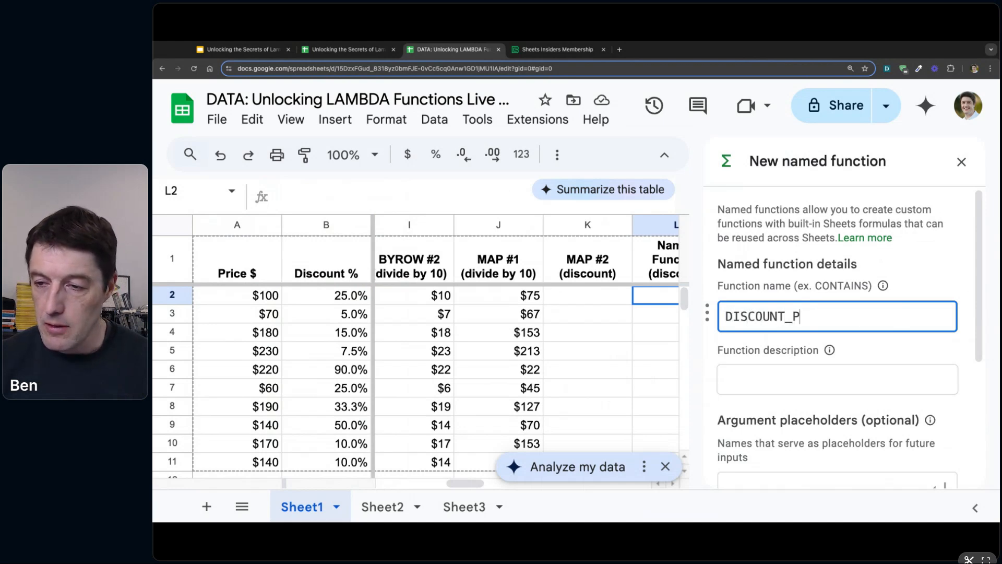
type("RICE")
left_click(841, 376)
type("Discounts price")
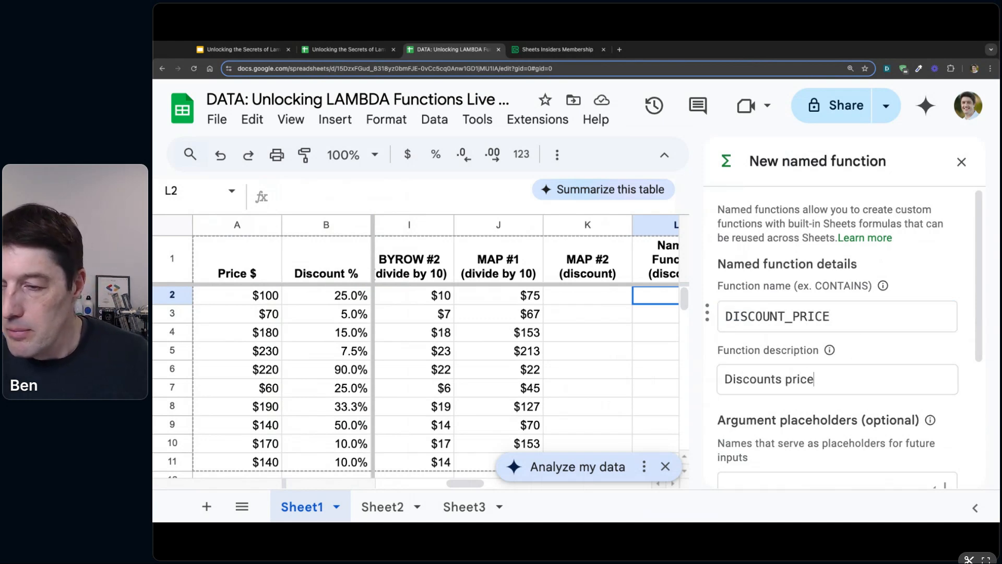
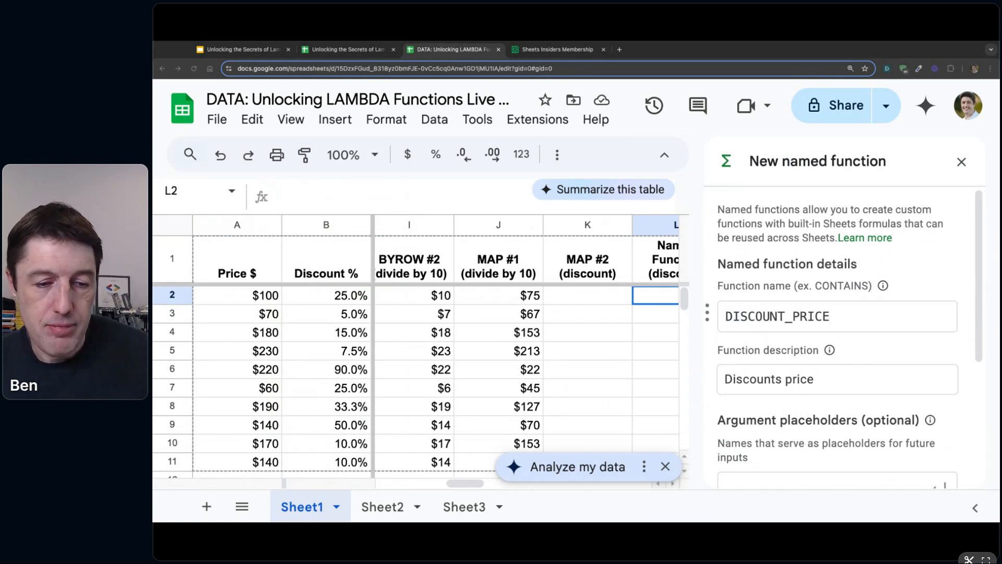
- Enter =A2-(A2*B2) as the named function's formula definition
scroll(903, 322, "down", 3)
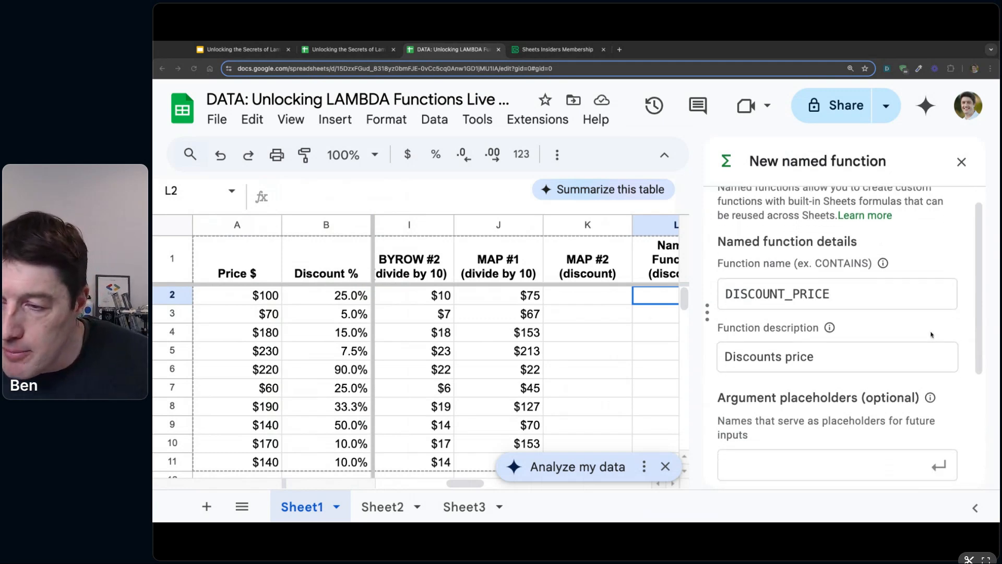
scroll(904, 322, "down", 1)
left_click(770, 404)
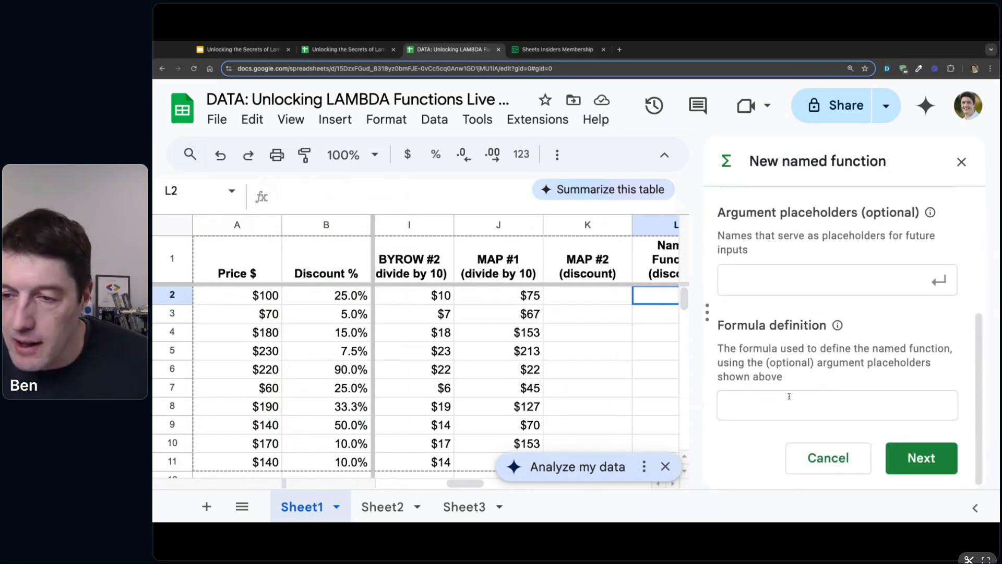
type("=A2-(A2*B2)")
scroll(818, 321, "down", 1)
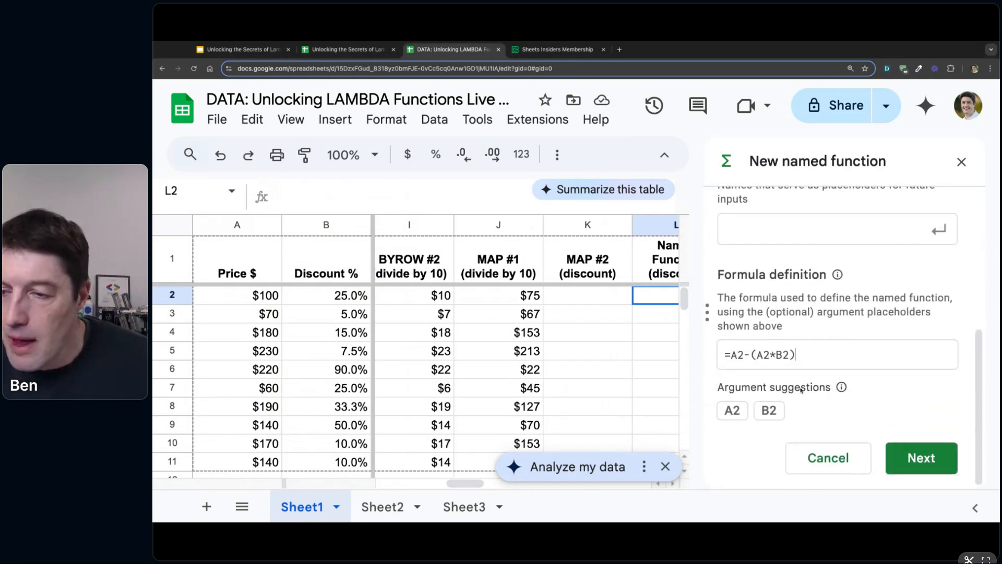
- Replace A2 with the argument price and B2 with the argument discount in the formula definition
left_click(733, 410)
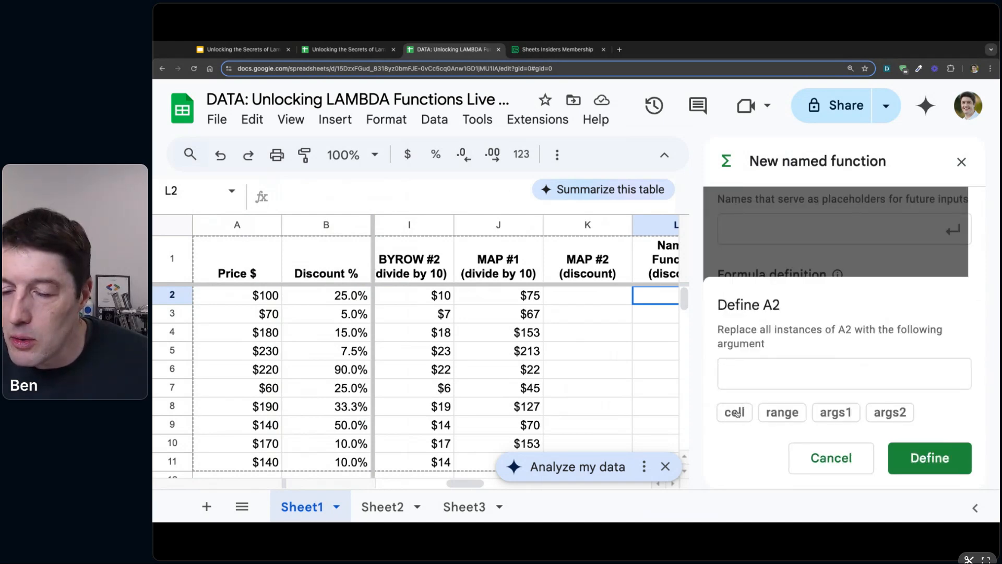
type("price")
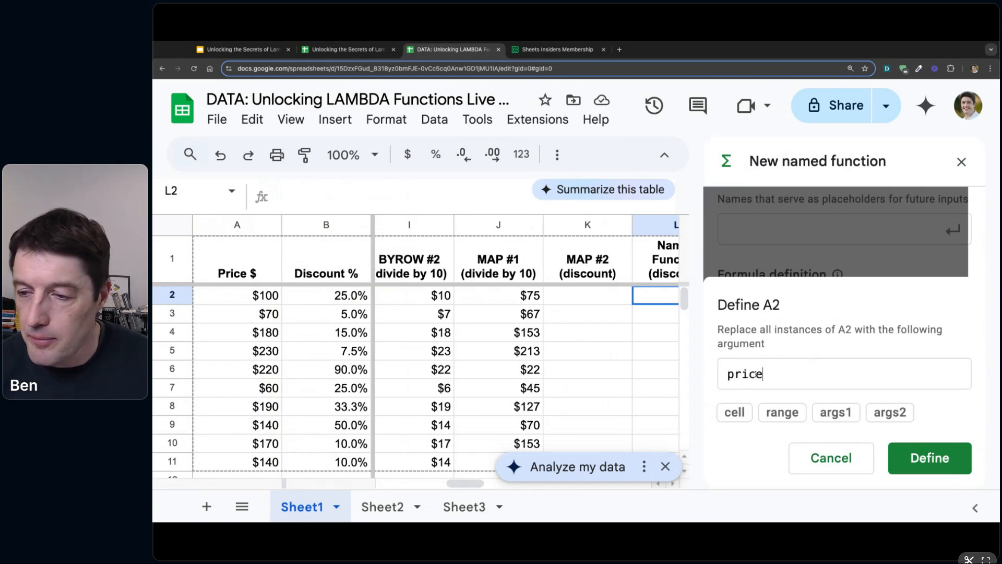
left_click(903, 459)
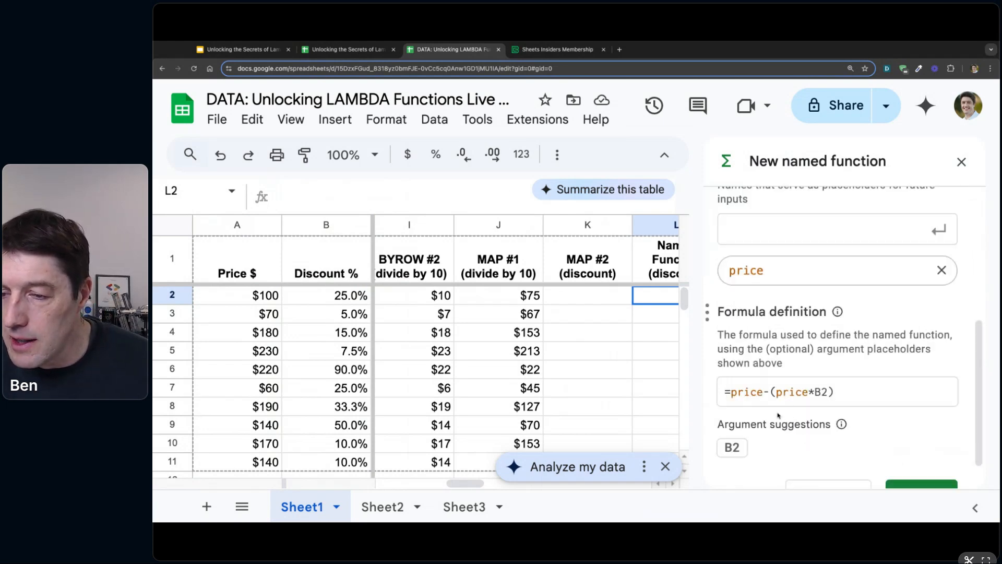
left_click(736, 445)
type("discount")
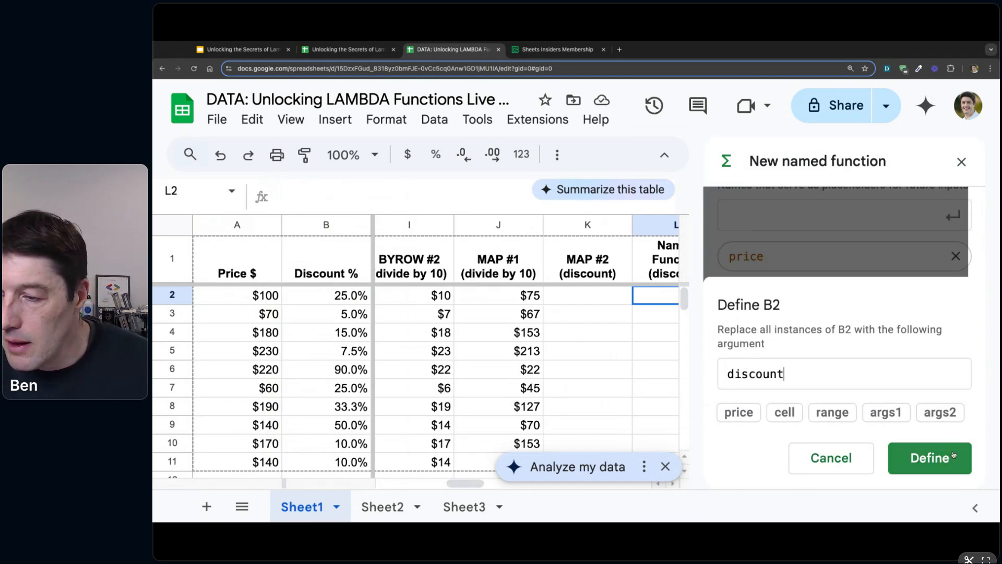
left_click(929, 458)
- Review the definition, create the named function with the optional argument details left blank, and close the named functions pane
left_click_drag(892, 430, 723, 426)
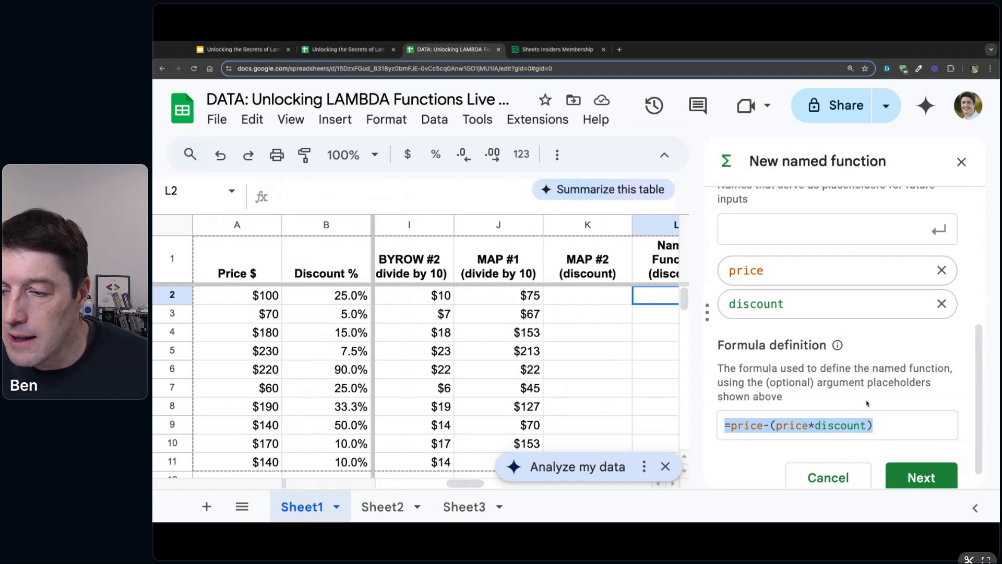
scroll(835, 422, "down", 1)
scroll(850, 262, "up", 5)
scroll(835, 339, "down", 5)
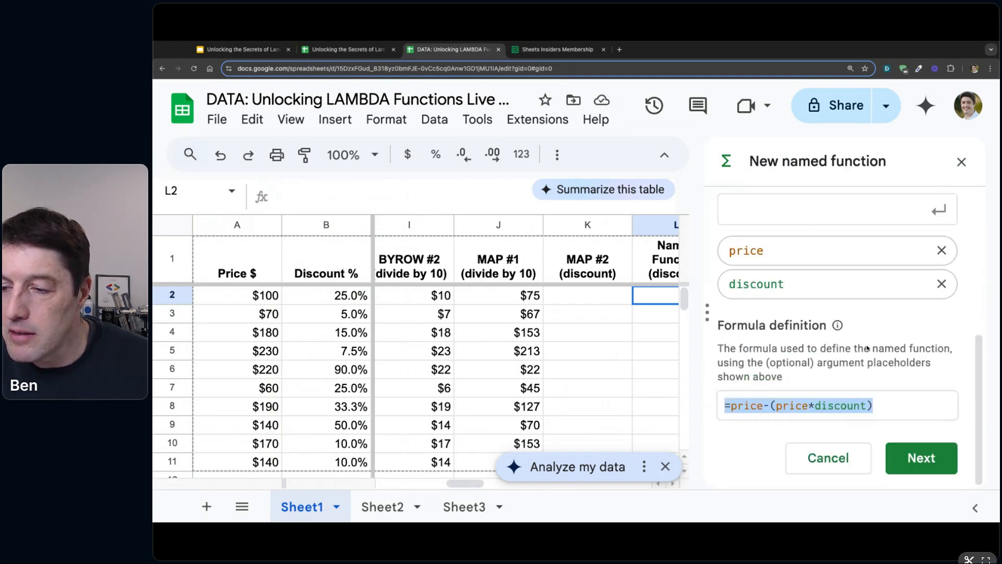
left_click(917, 457)
scroll(834, 293, "up", 3)
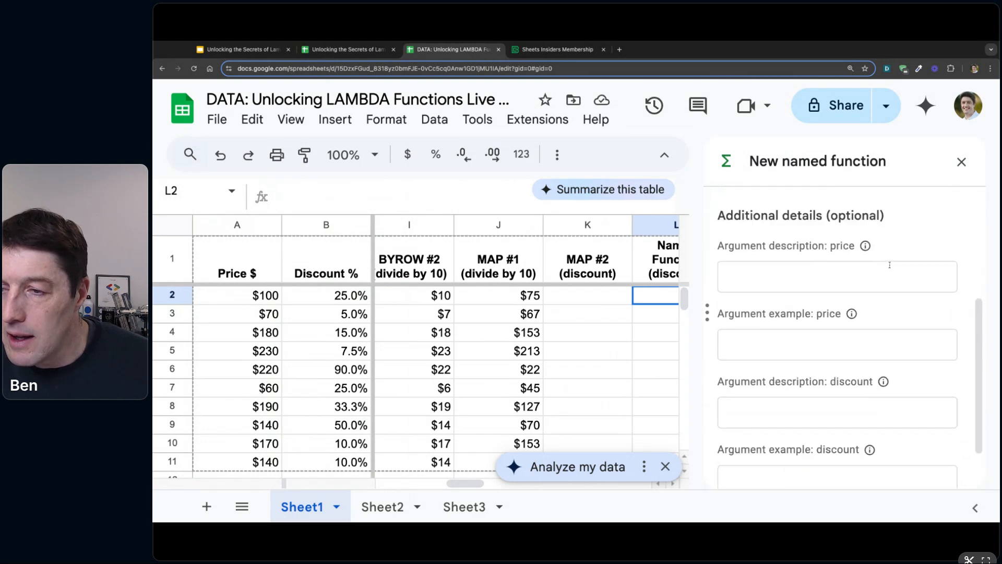
scroll(877, 294, "down", 3)
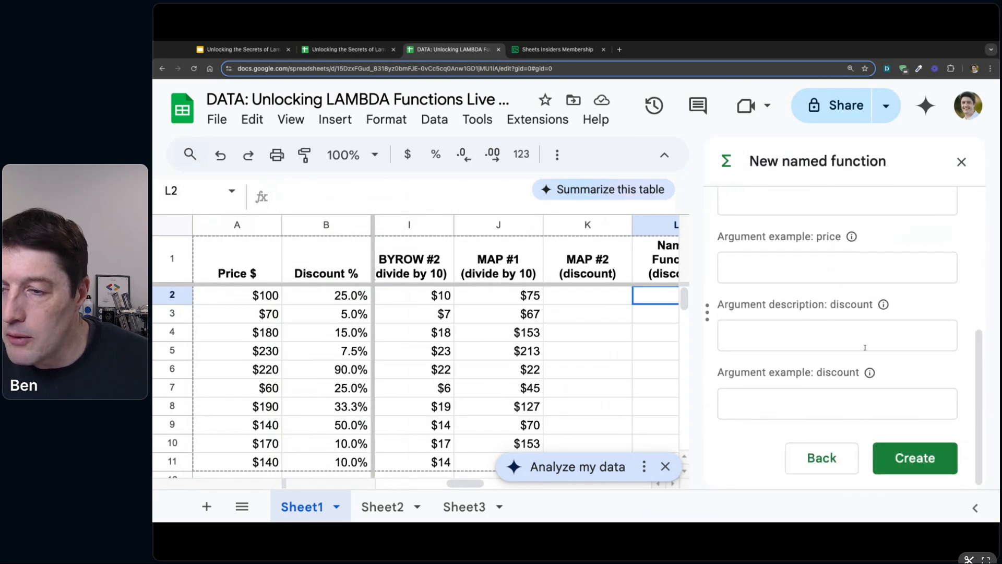
scroll(835, 355, "up", 1)
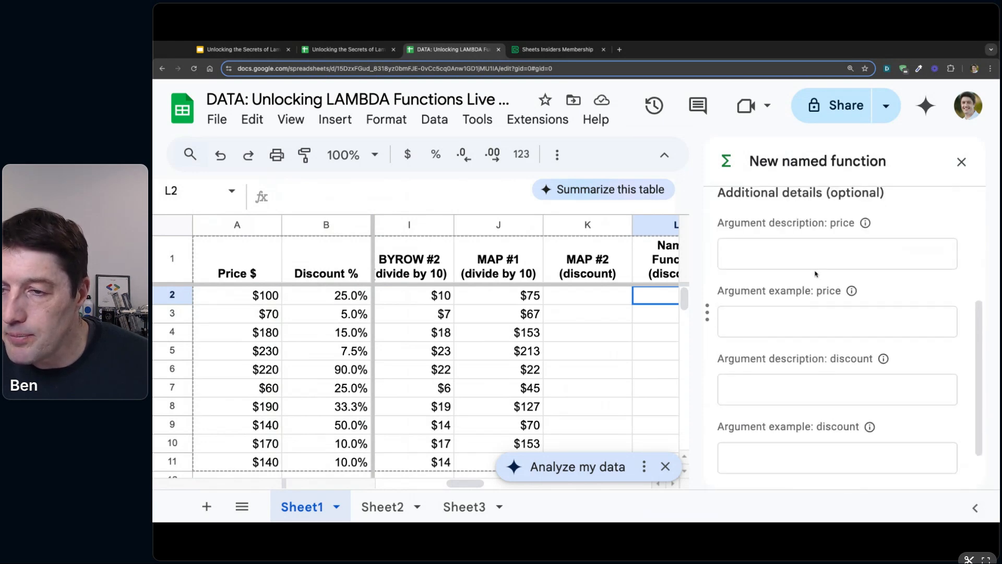
scroll(846, 313, "down", 2)
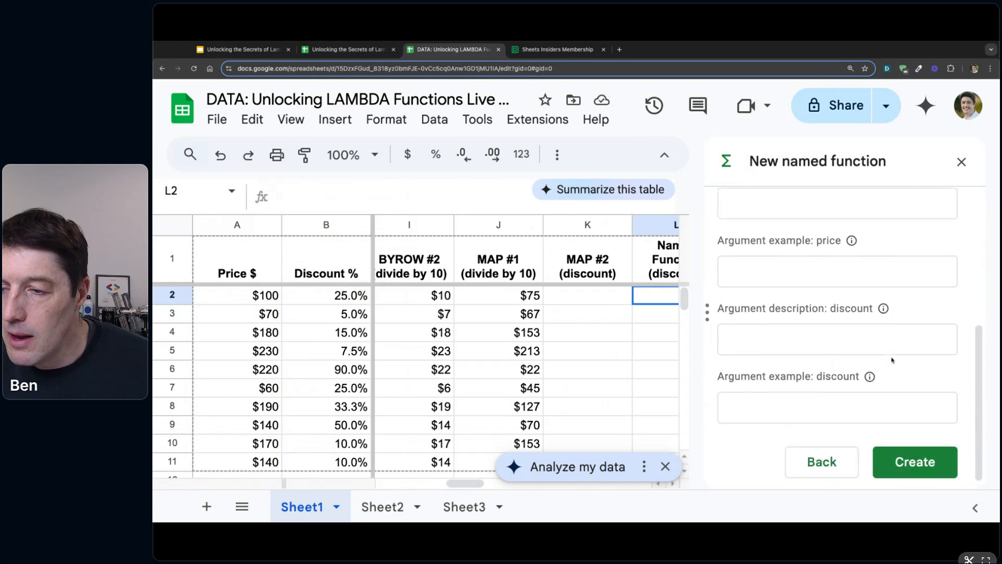
left_click(918, 460)
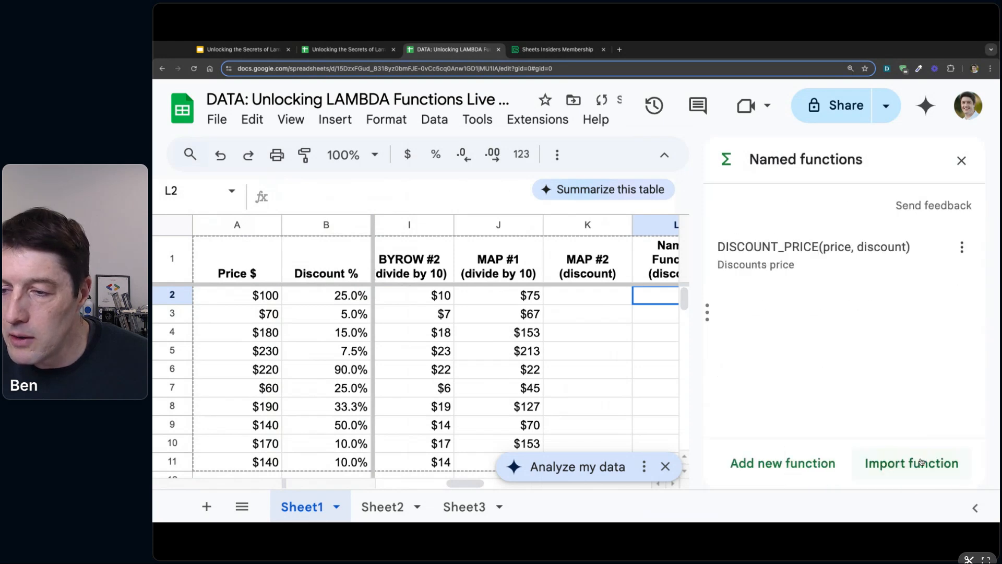
left_click(962, 161)
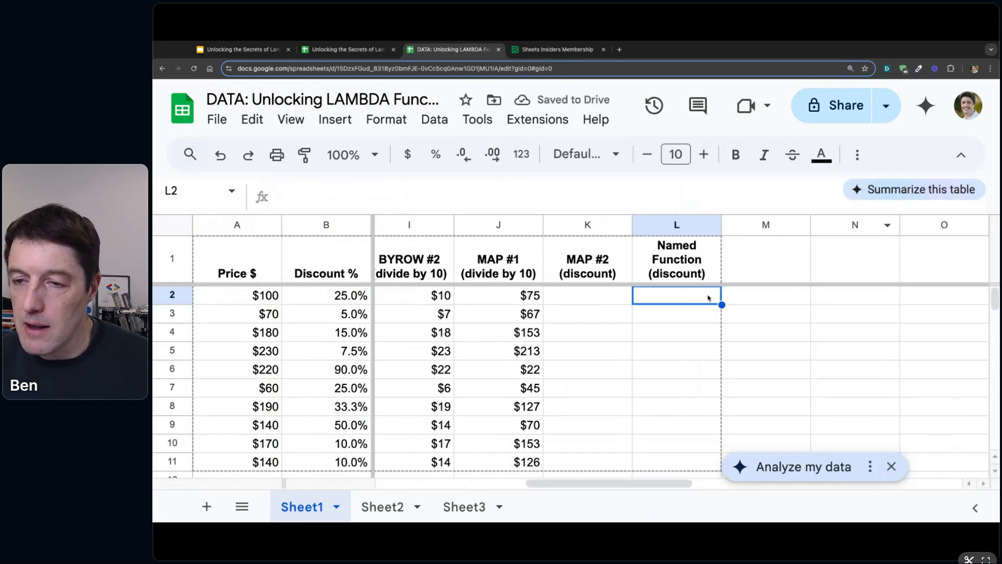
- Enter =DISCOUNT_PRICE(A2,B2) in L2 and fill the formula down to row 11
type("=disc")
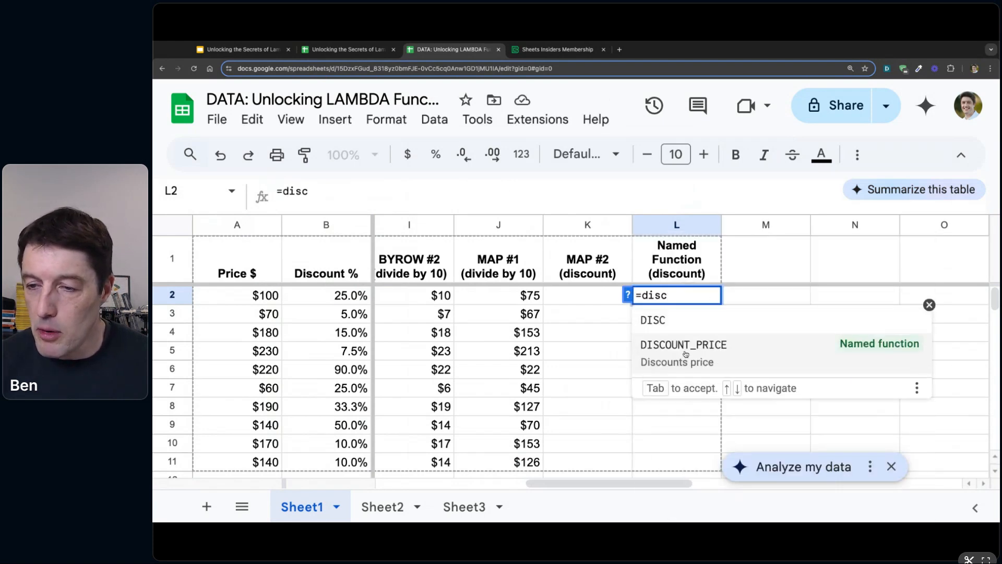
left_click(740, 366)
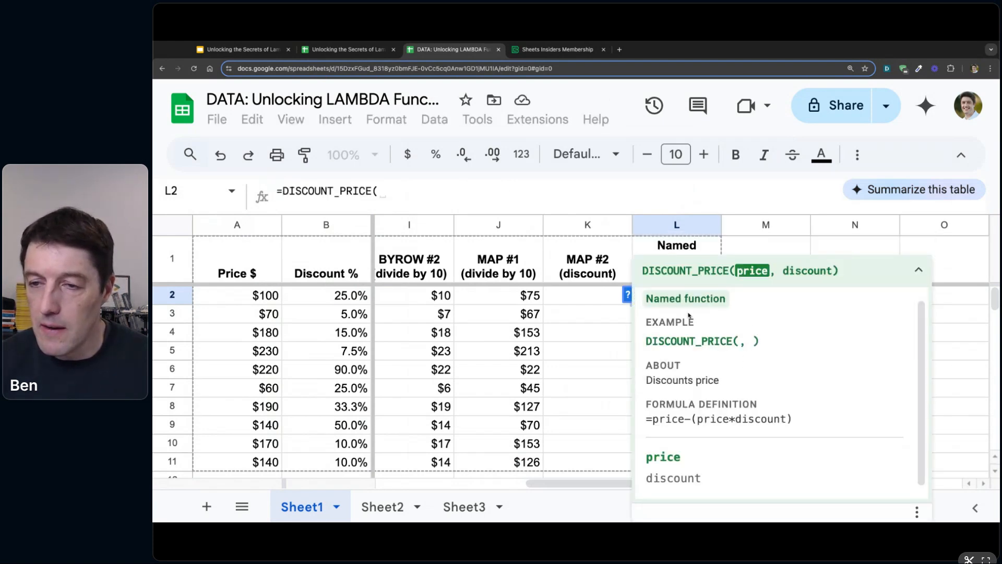
left_click(255, 295)
type(",")
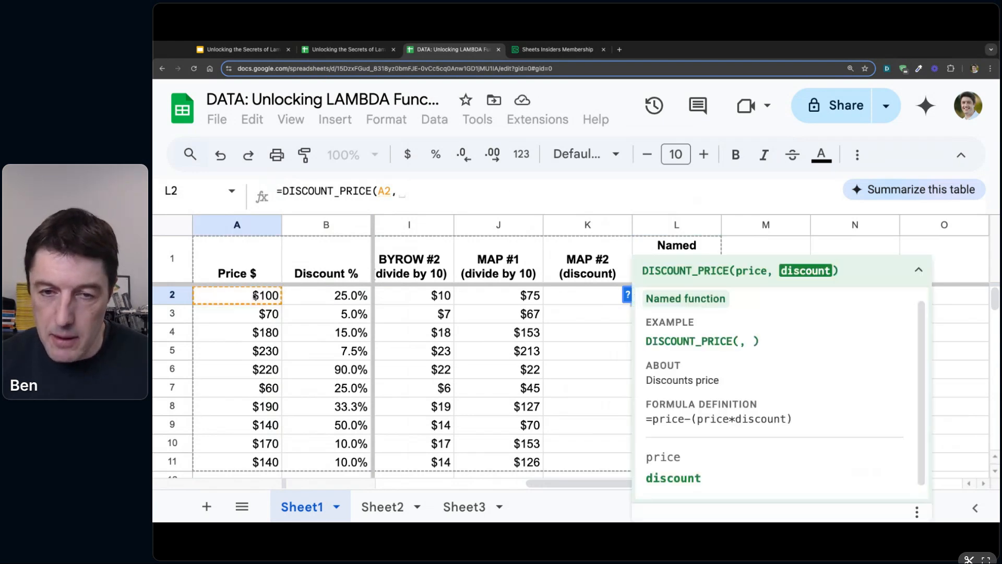
left_click(328, 297)
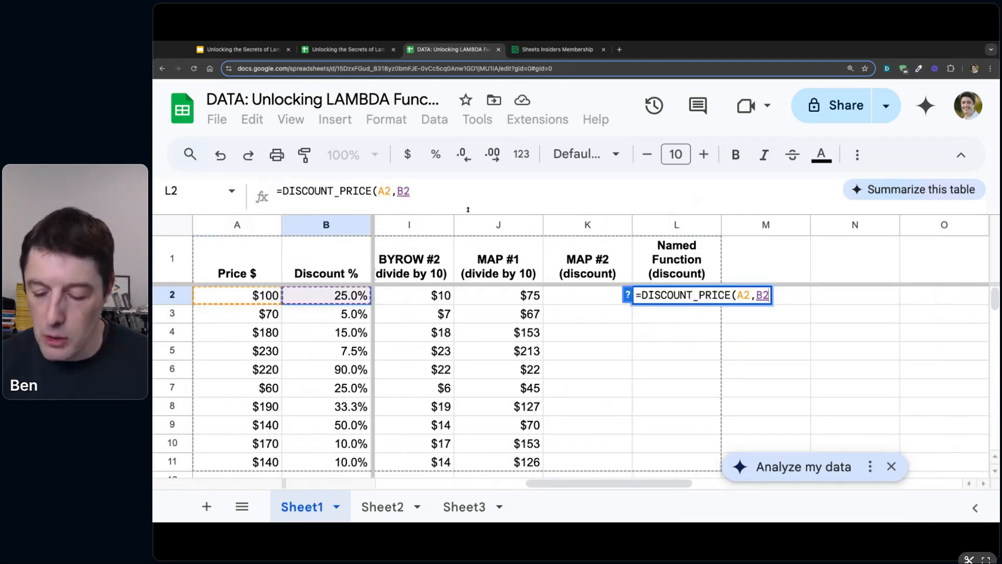
key("Return")
key("Up")
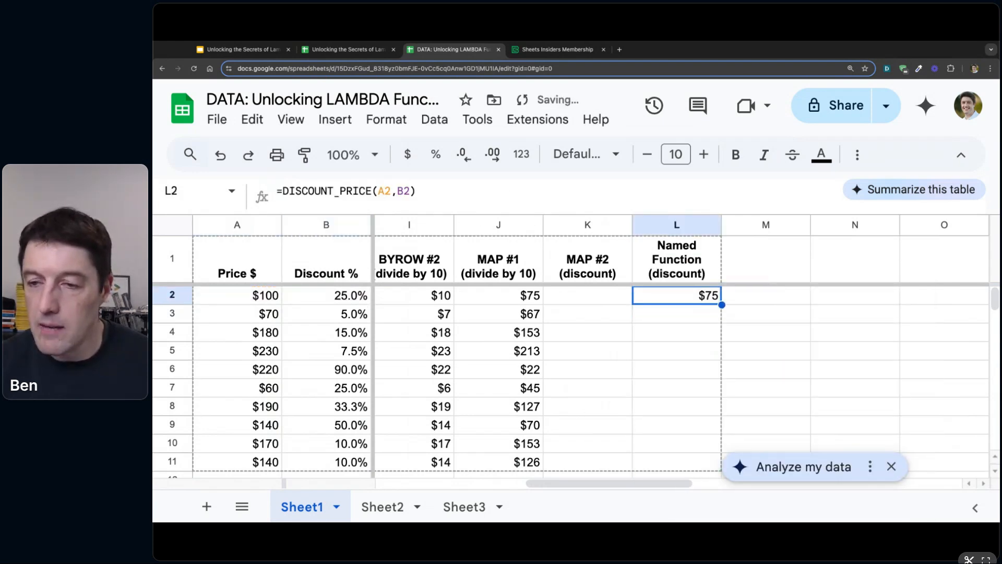
left_click_drag(721, 305, 721, 467)
- Review the DISCOUNT_PRICE formula in L2 and leave the cell without editing it
left_click(694, 295)
left_click(440, 193)
key("ctrl+a")
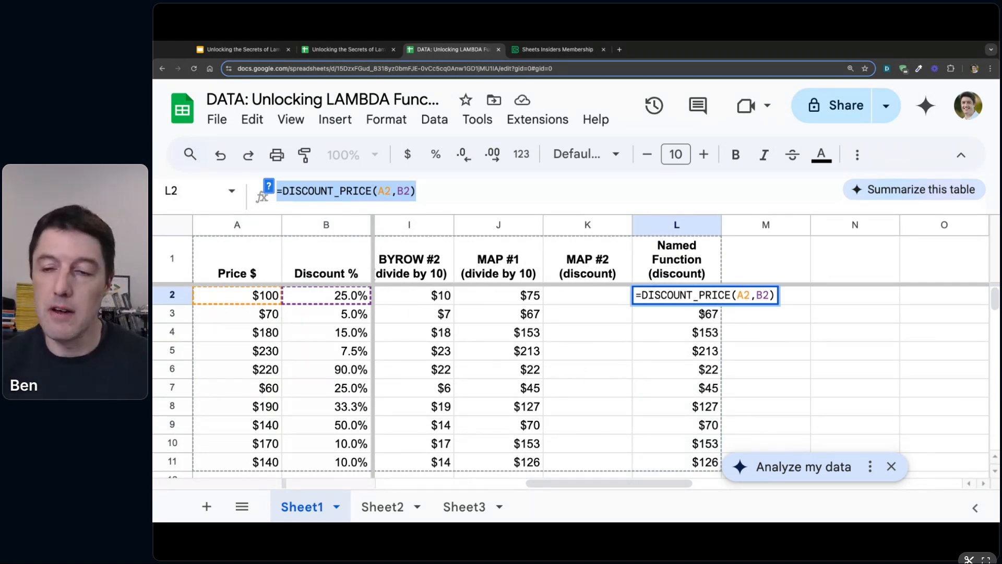
key("Escape")
- Review the original discount formula in C2, leave it unedited, and return to the named function cell L2
left_click(328, 265)
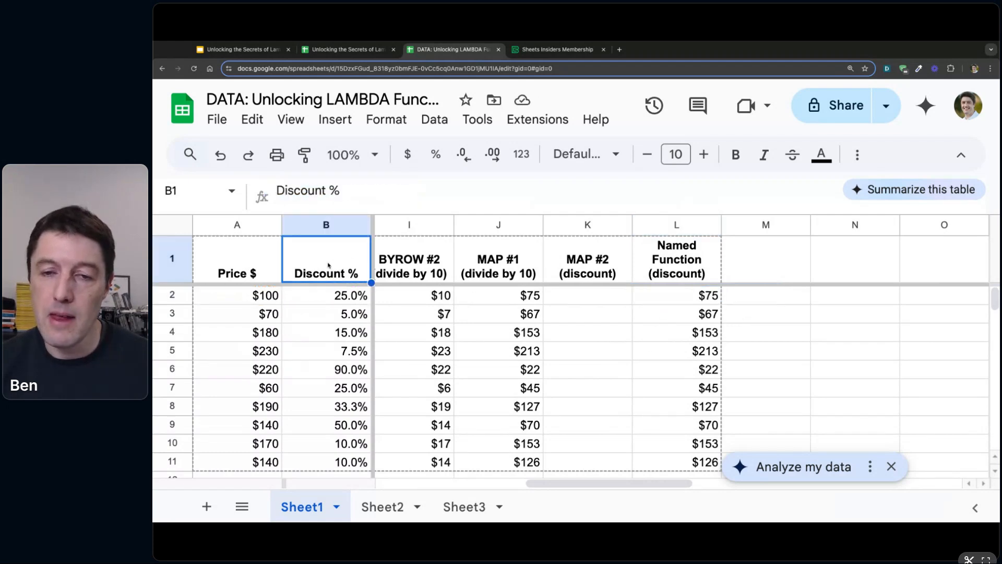
key("Down")
key("Right")
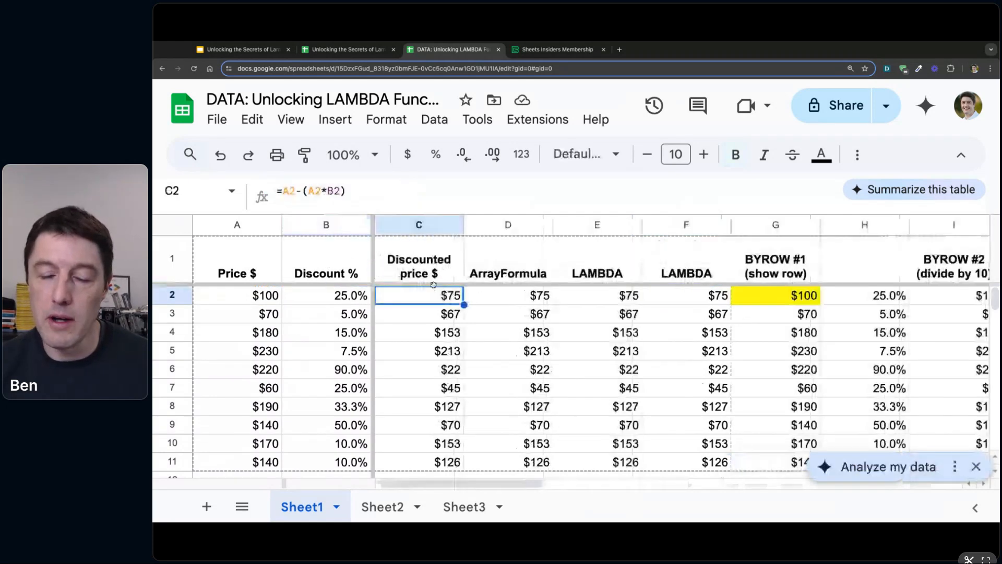
left_click(338, 191)
key("ctrl+a")
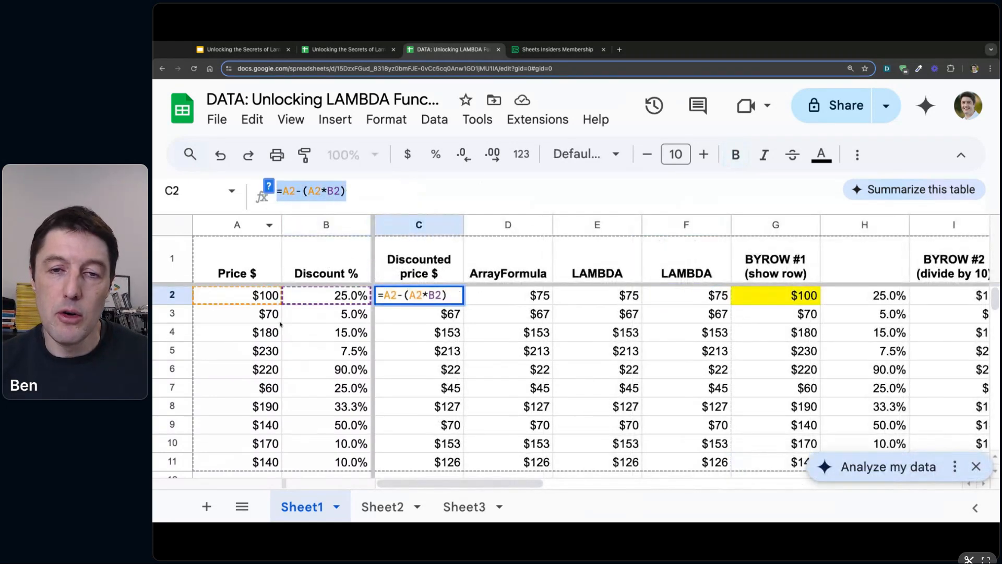
key("Escape")
key("Right")
key("Right")
key("Right")
key("Right")
key("Right")
key("Right")
key("Right")
key("Right")
key("Right")
key("Right")
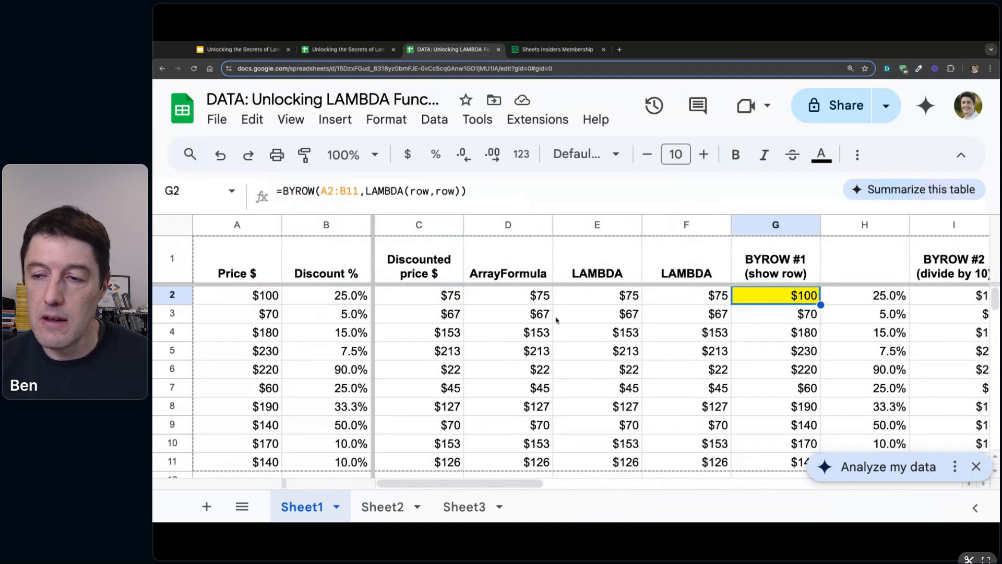
key("Left")
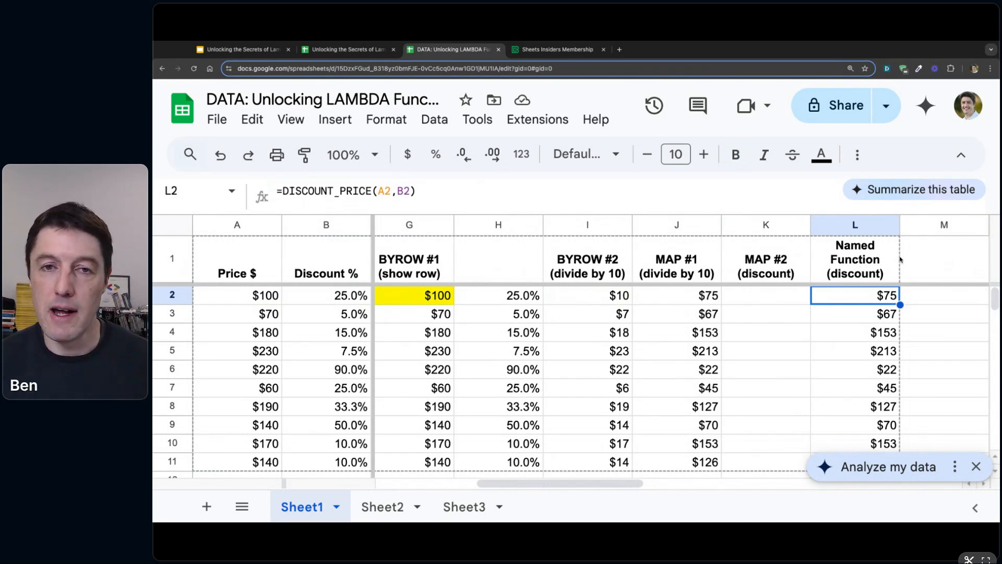
- Switch to the slide deck and go through How LAMBDA Functions Work up to the Demo 2: Lowest Year Formula slide
left_click(244, 50)
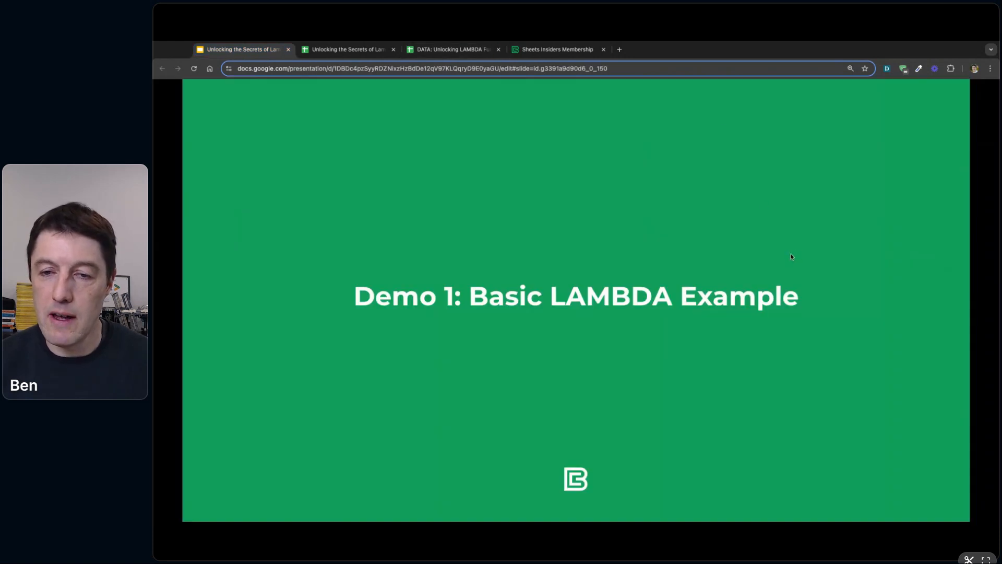
key("Right")
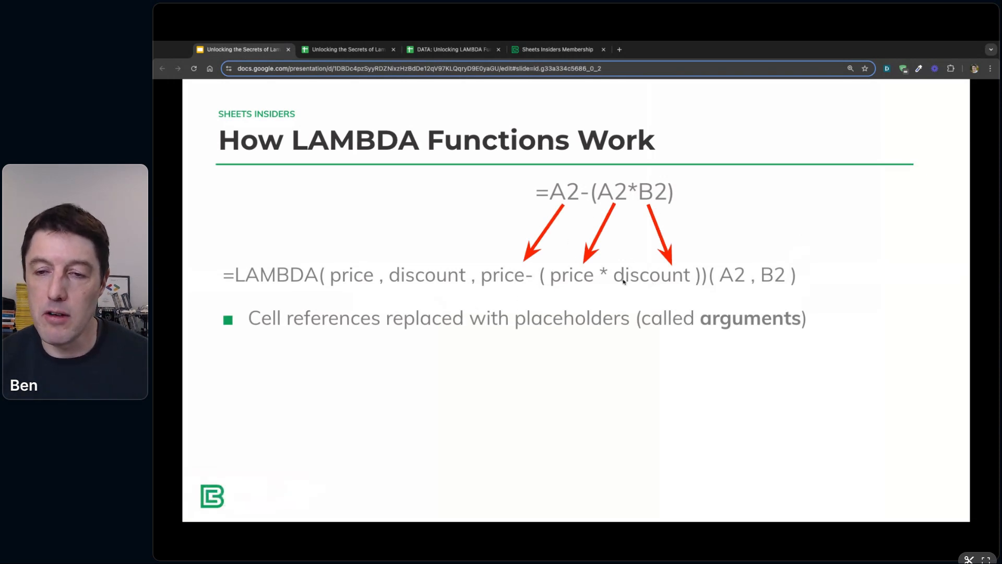
key("Right")
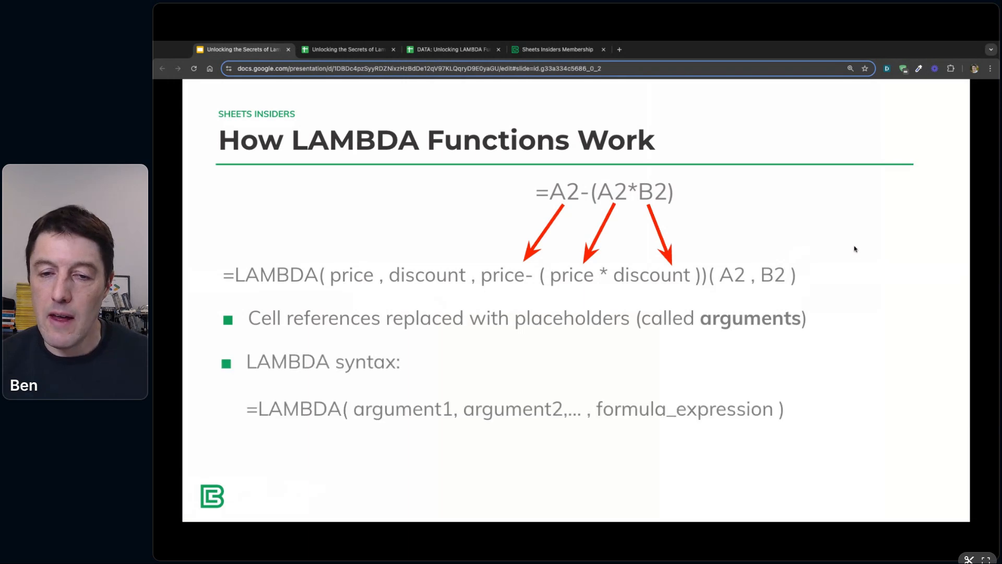
key("Right")
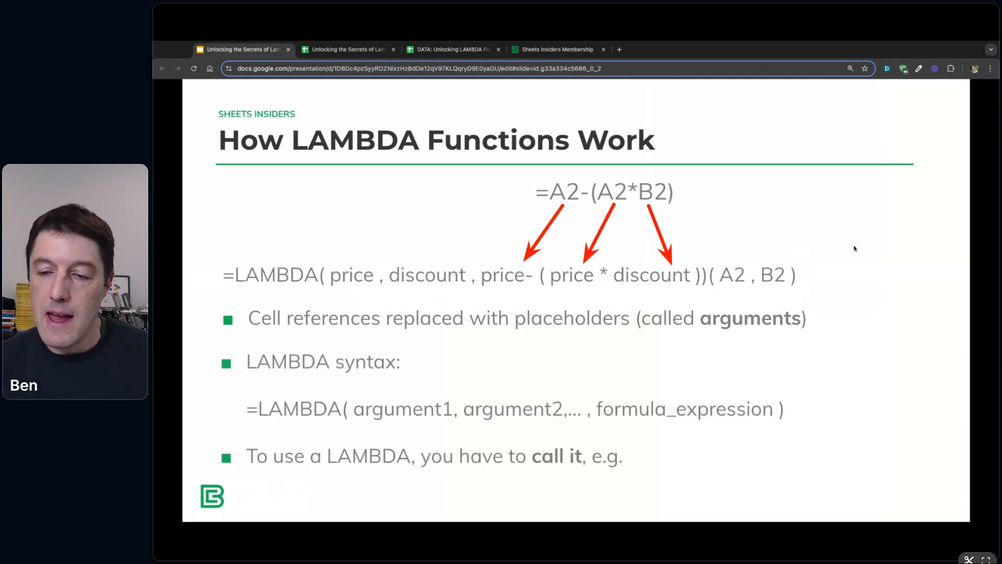
key("Right")
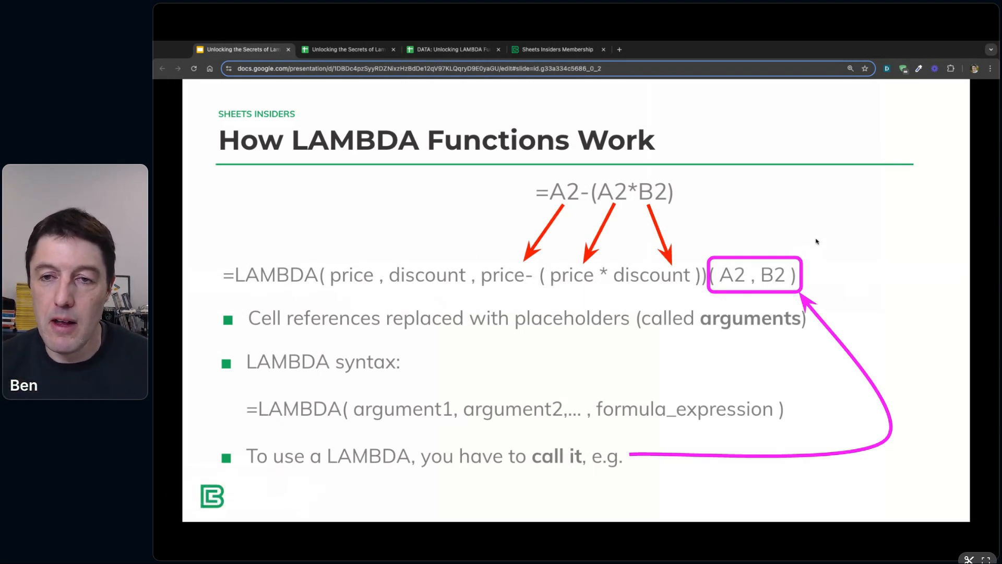
key("Right")
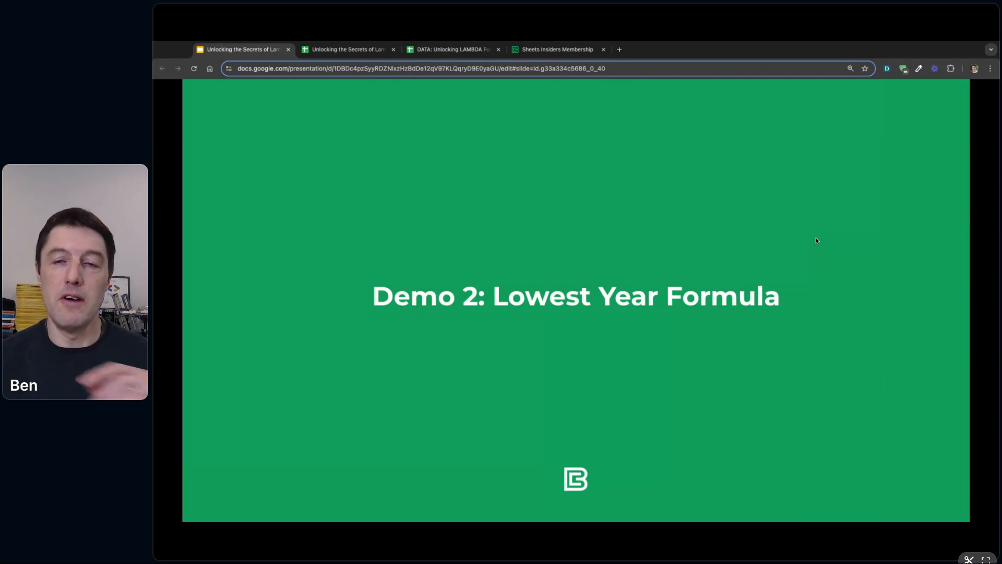
- Return to the DATA: Unlocking LAMBDA spreadsheet, open Sheet2, and reduce the formula bar's height
left_click(452, 51)
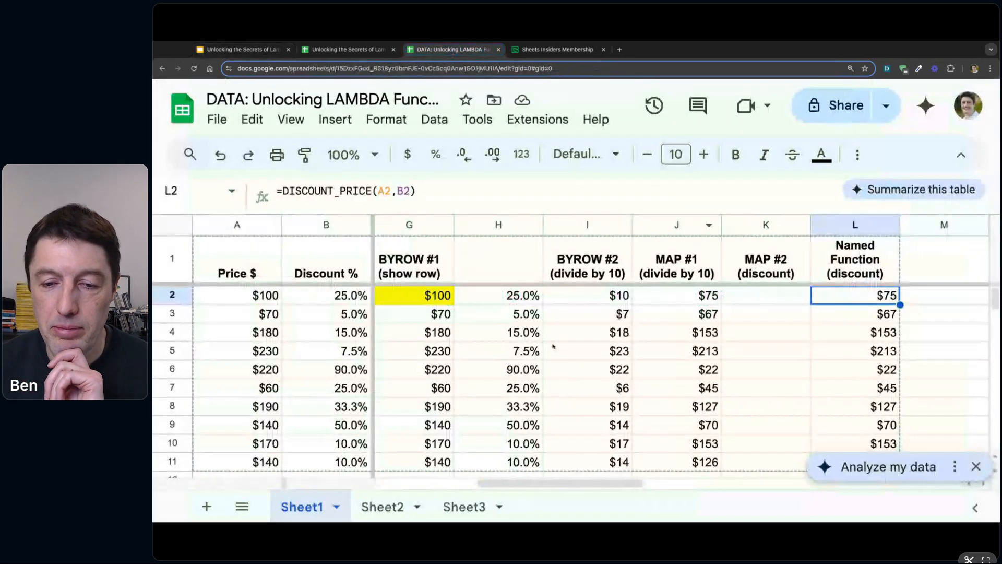
left_click(383, 507)
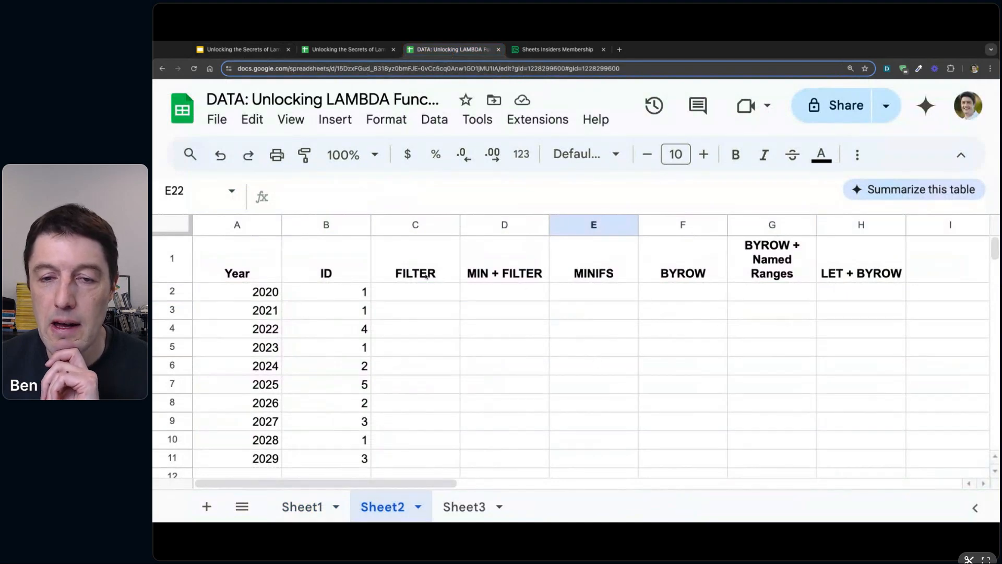
scroll(457, 286, "down", 1)
scroll(456, 287, "up", 1)
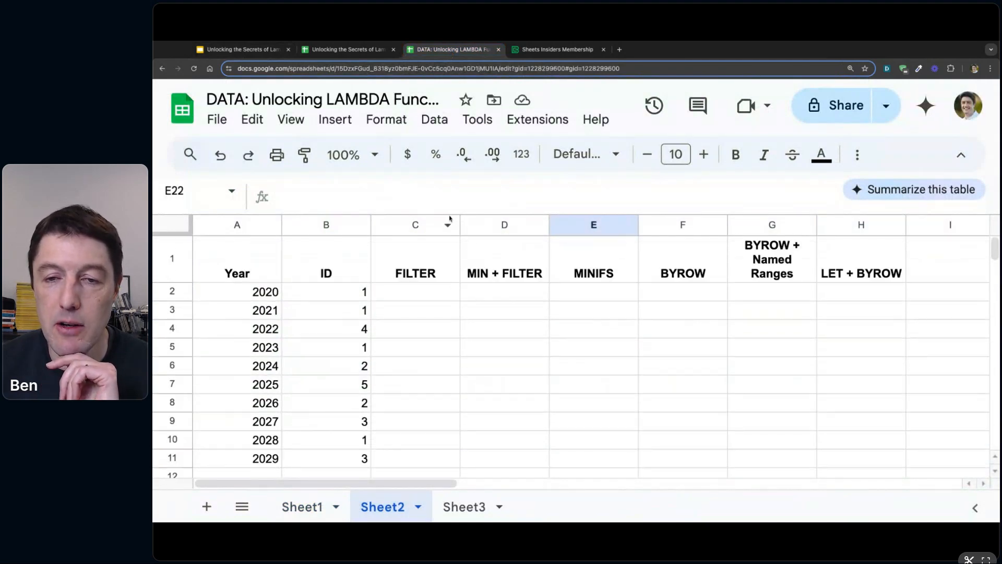
left_click_drag(447, 216, 447, 214)
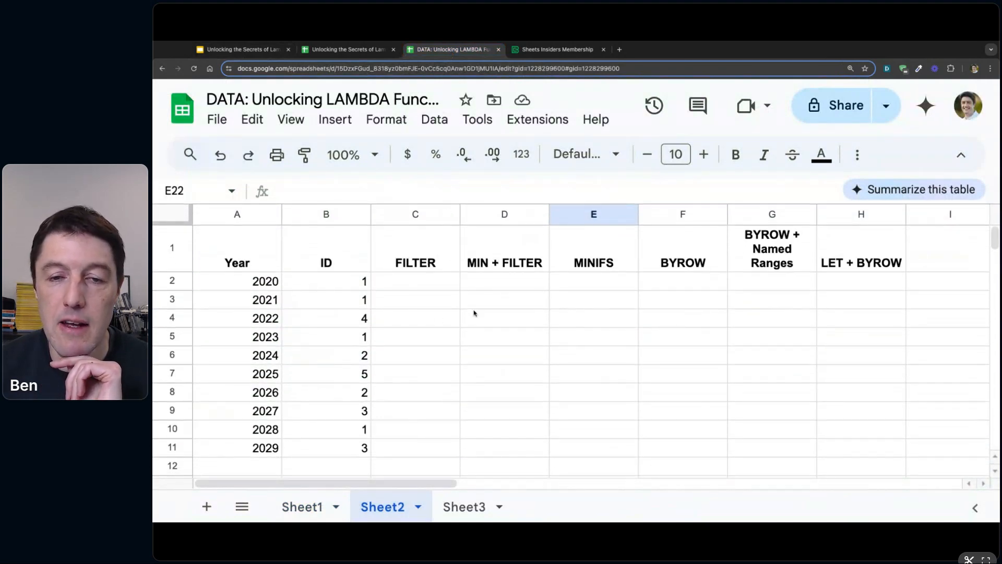
- Examine the years in A2:A11 and highlight the cells with ID 1 in B2:B3, B5 and B10
left_click_drag(261, 282, 263, 448)
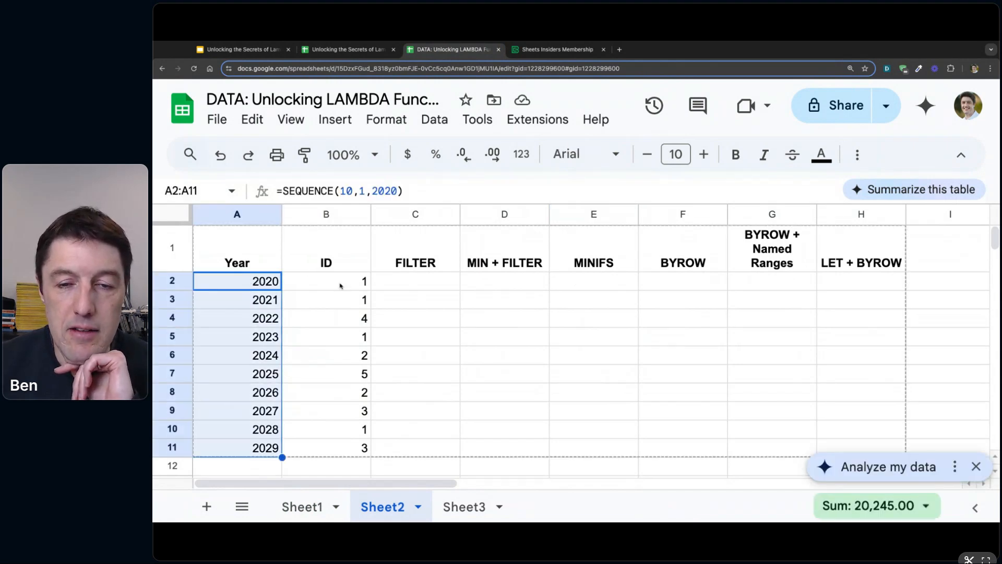
left_click(313, 282)
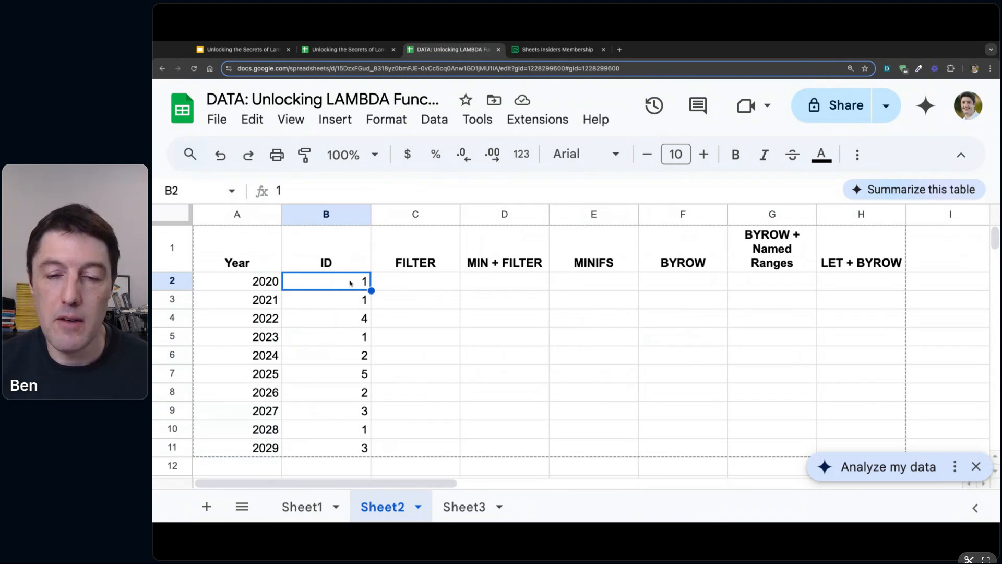
key("shift+Down")
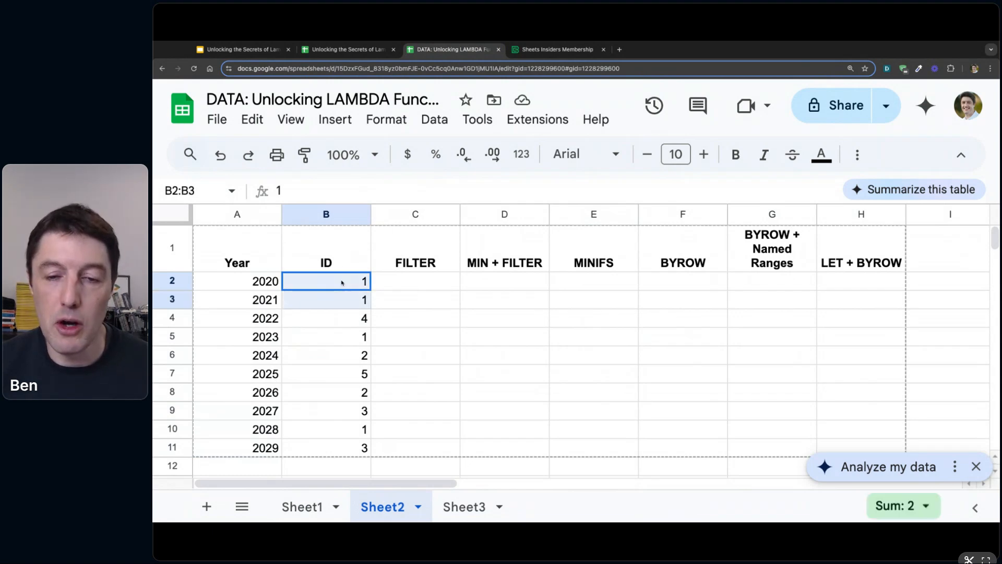
left_click(353, 336, "ctrl")
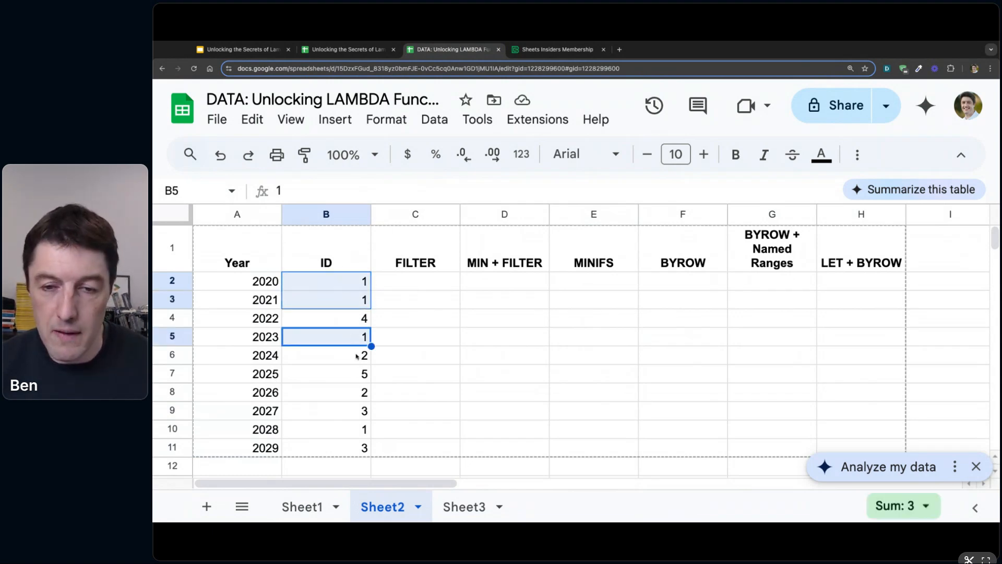
left_click(355, 414, "ctrl")
left_click(354, 413)
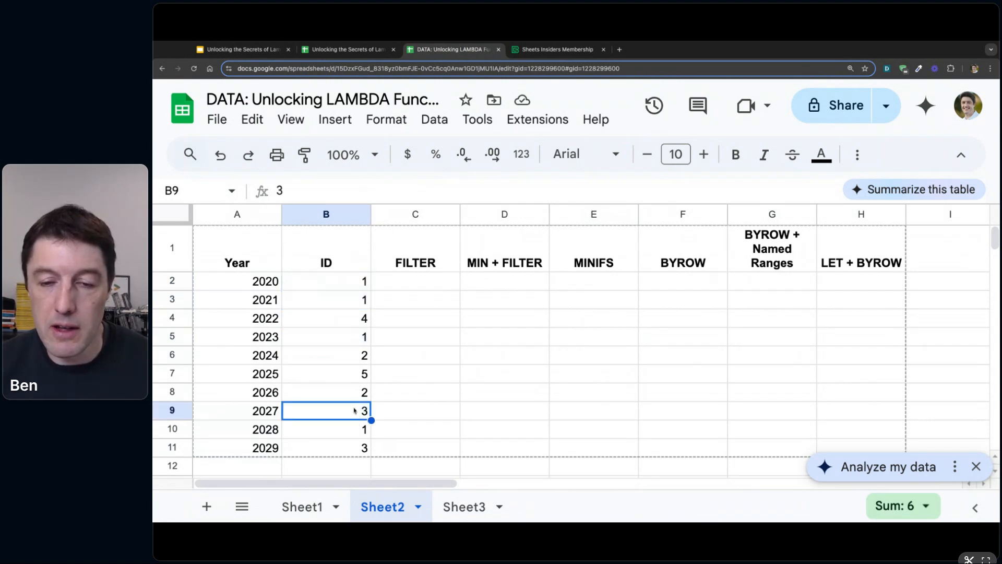
left_click(349, 283)
left_click_drag(350, 283, 354, 306)
left_click(362, 341, "ctrl")
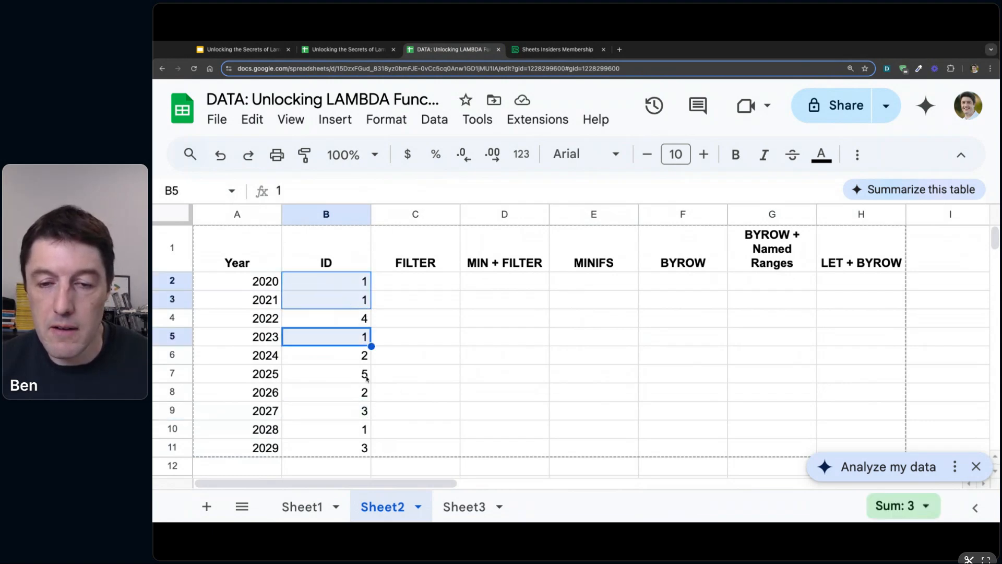
left_click(359, 431, "ctrl")
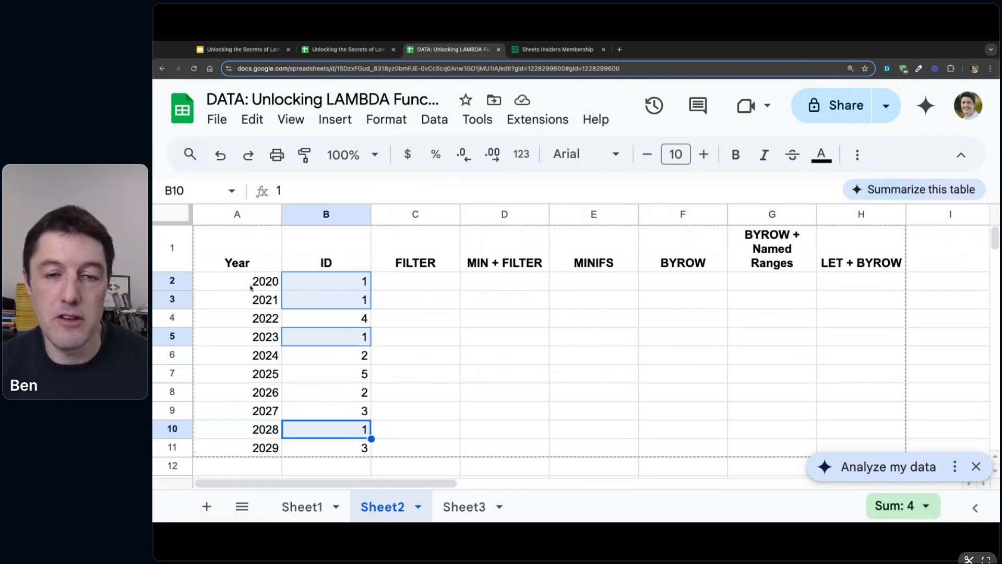
- Highlight the year and ID pairs for ID 4 in row 4 and ID 2 in rows 6 and 8
left_click(367, 324)
left_click_drag(245, 324, 313, 321)
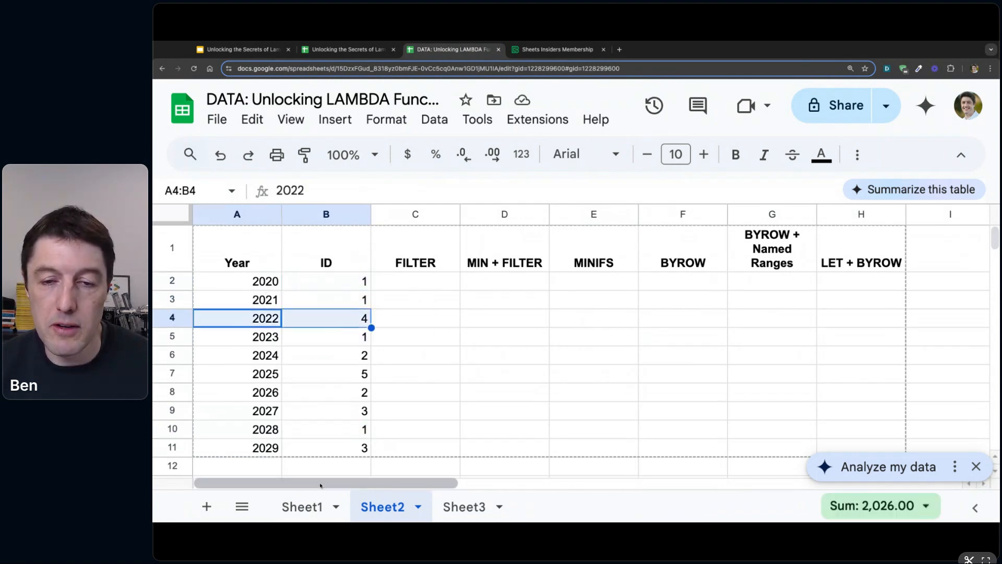
left_click(348, 360)
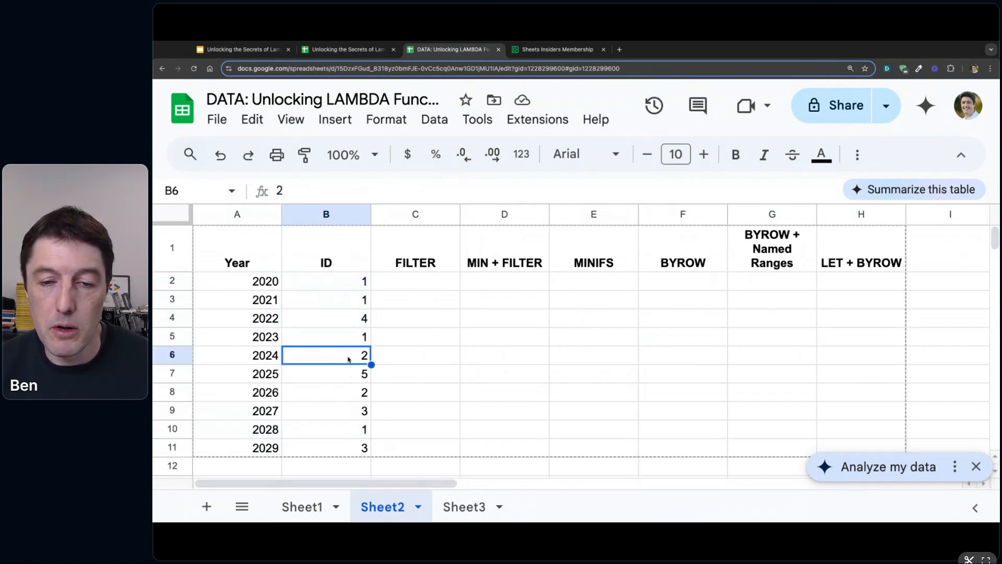
left_click_drag(277, 359, 261, 393)
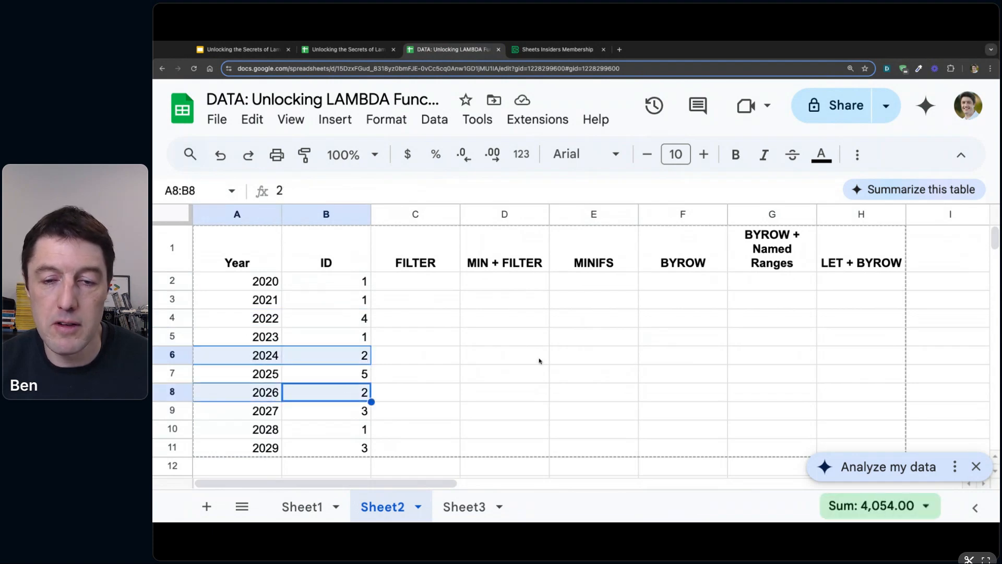
- Enter a FILTER formula in C2 that returns the years in A2:A11 where B2:B11=1
left_click(456, 281)
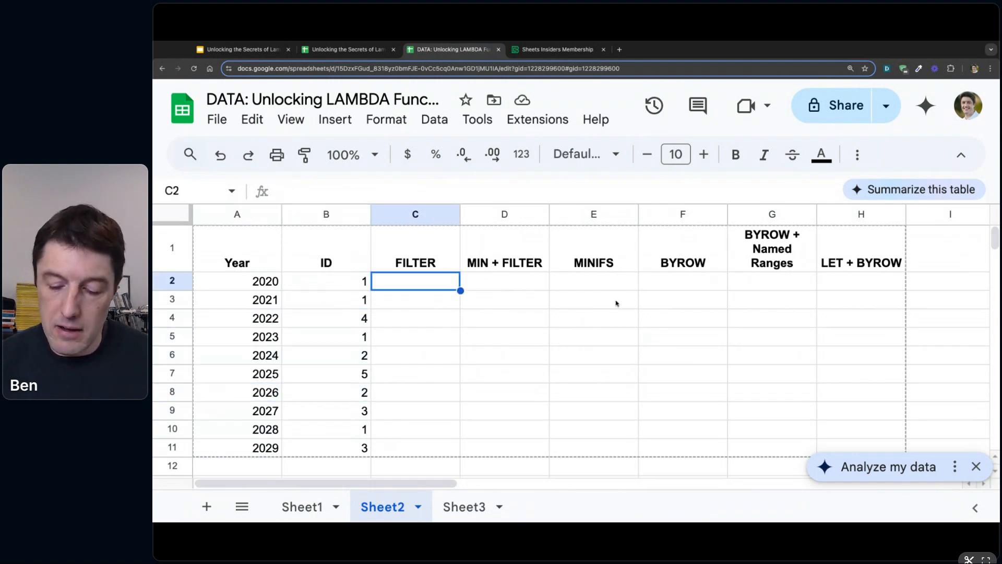
type("=FILTER(")
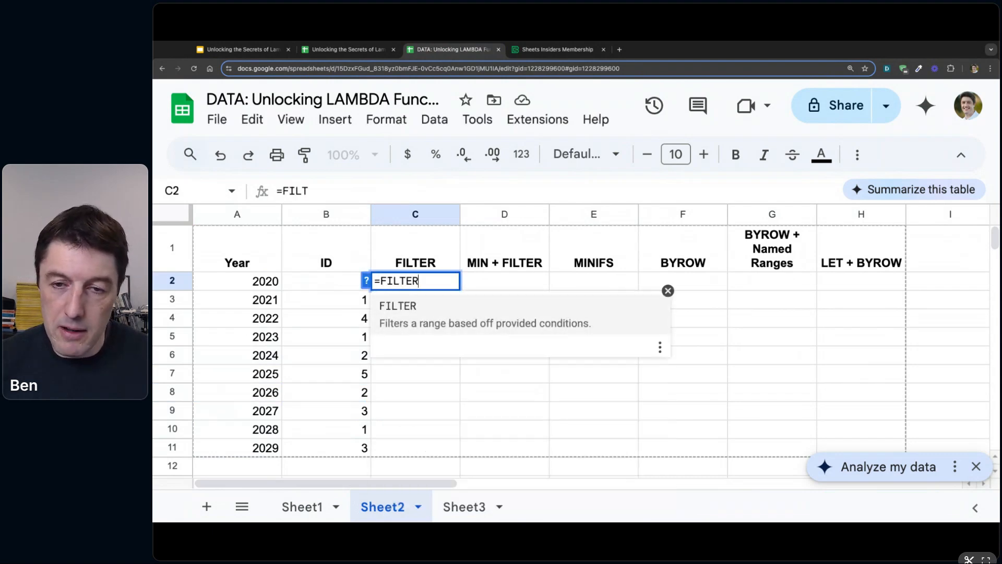
left_click(237, 286)
key("ctrl+shift+Down")
left_click_drag(236, 286, 255, 446)
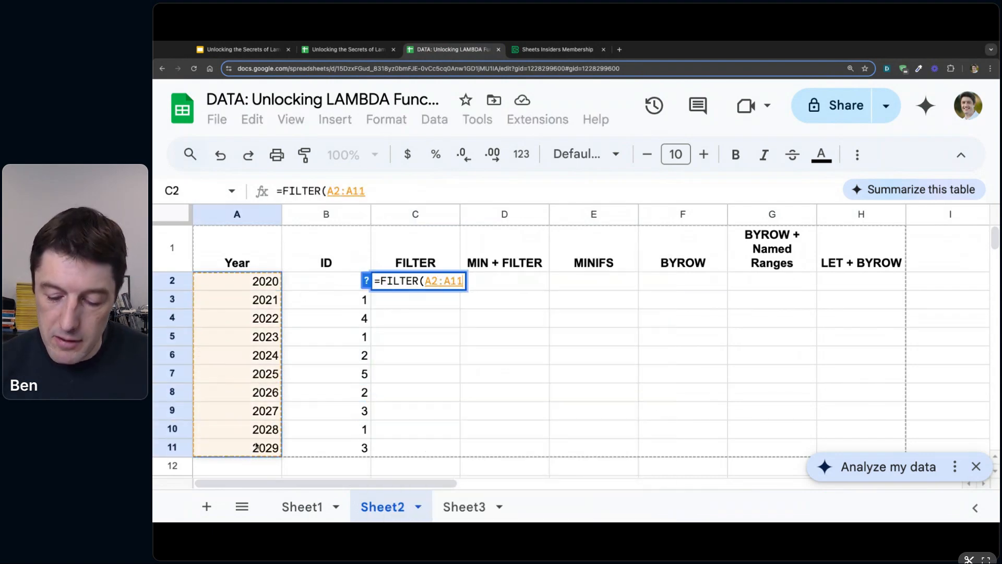
type(",")
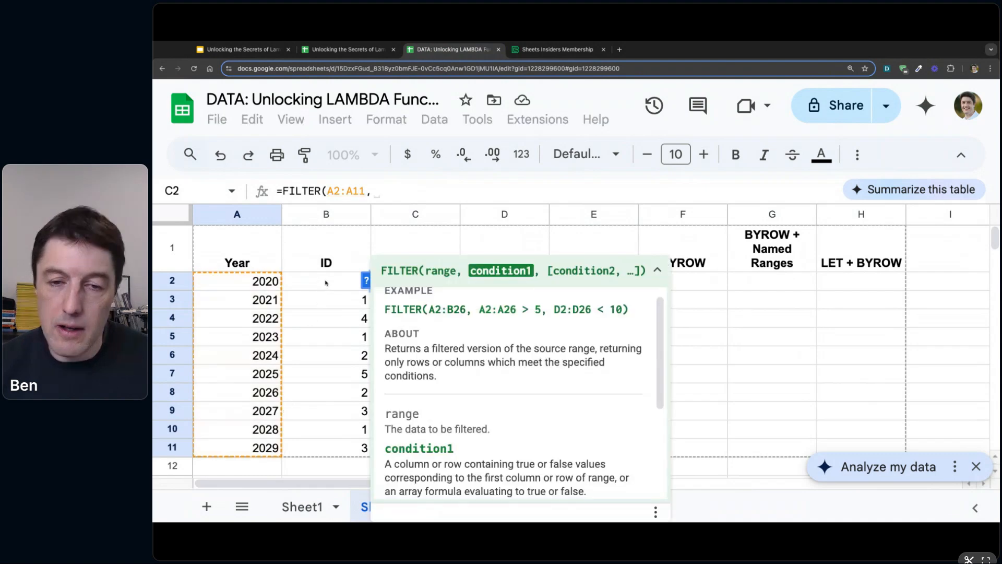
left_click_drag(326, 282, 326, 374)
key("ctrl+shift+Down")
type("=1")
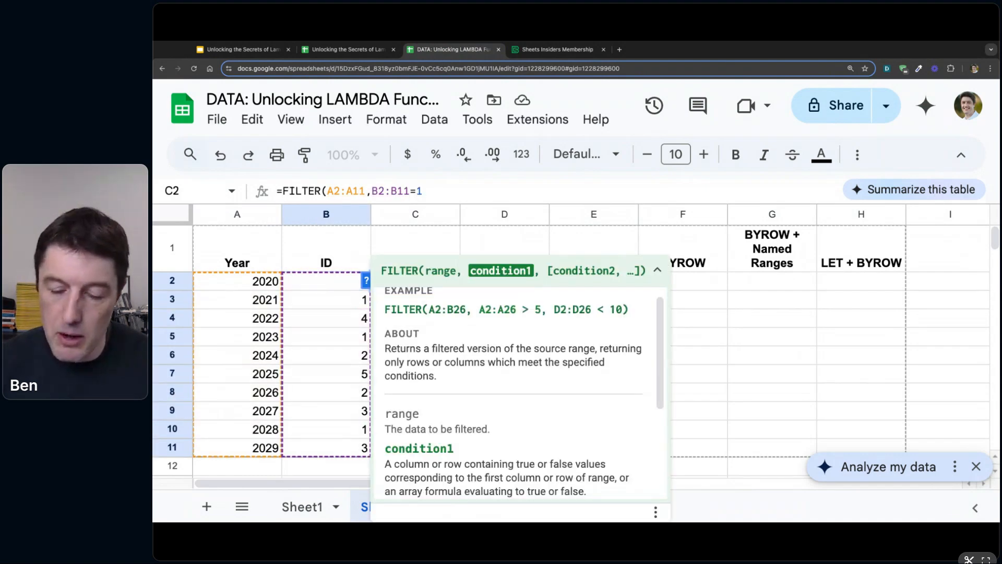
key("Return")
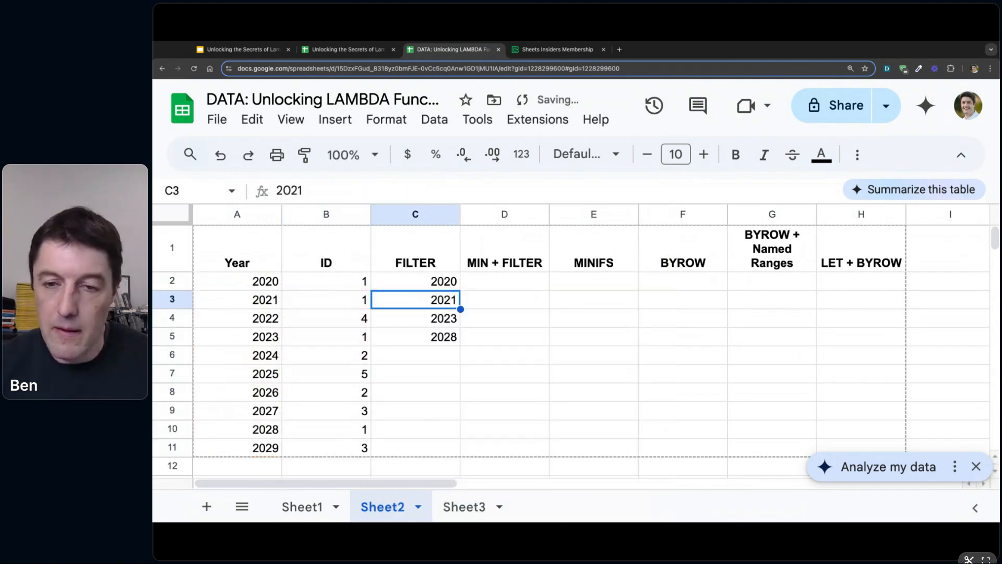
- Highlight the filtered years in C2:C5 and the matching ID 1 rows in A2:B3, A5:B5 and A10:B10
left_click_drag(450, 286, 450, 337)
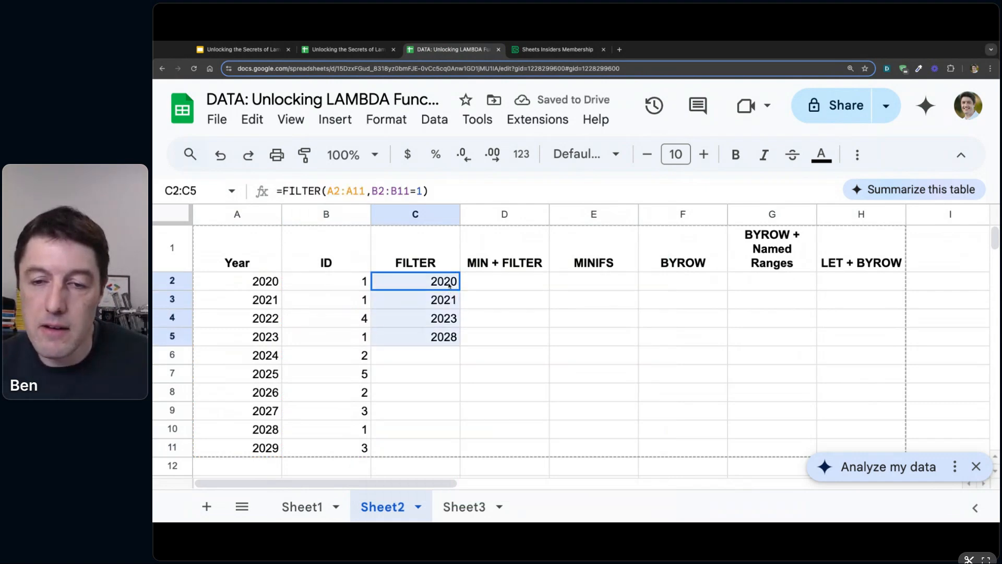
left_click_drag(360, 285, 277, 305)
left_click_drag(335, 342, 261, 338)
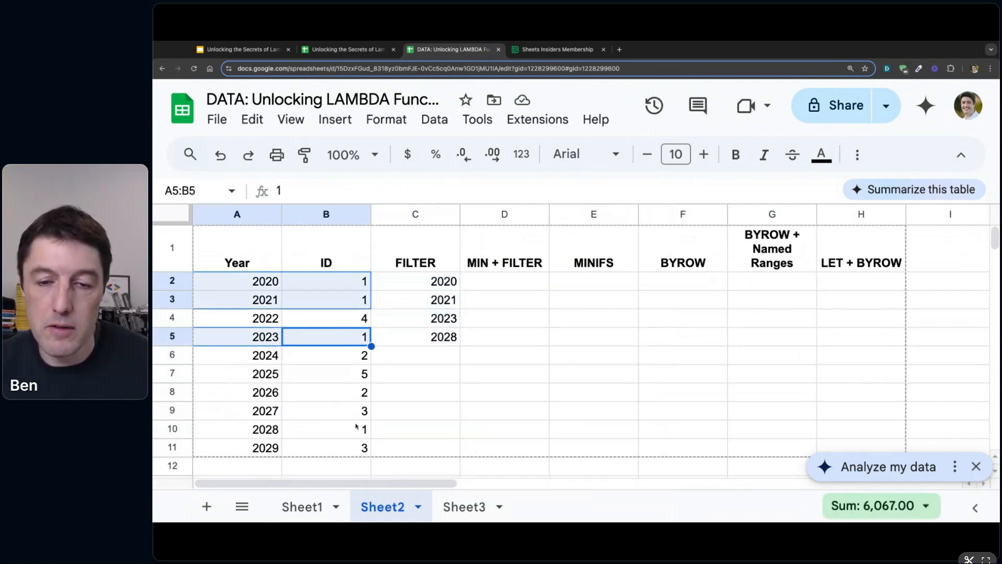
left_click_drag(357, 427, 260, 433)
- Enter =min(C2:C5) in D2 to find the lowest filtered year
left_click(503, 285)
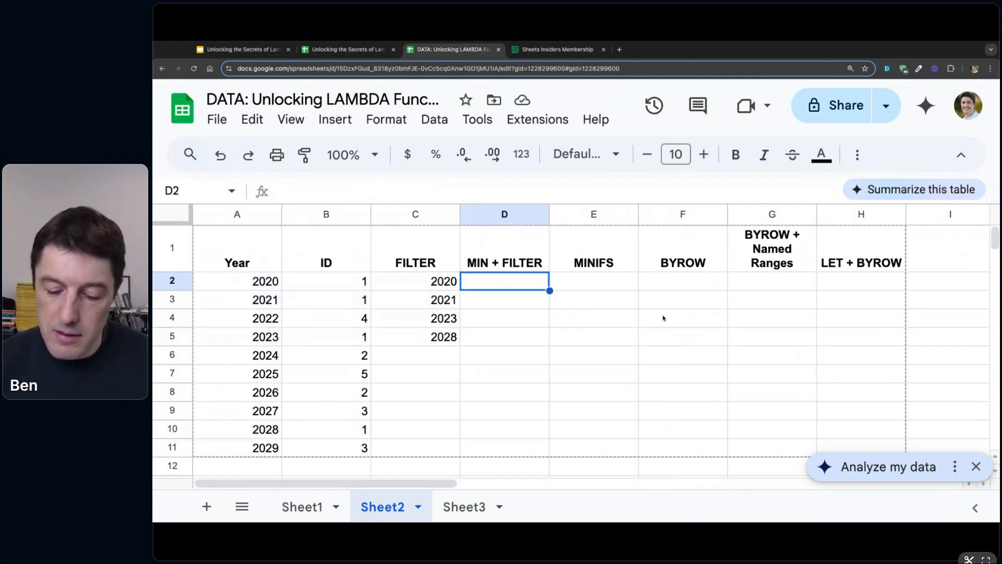
type("=min(")
left_click_drag(415, 282, 417, 336)
key("Return")
key("Up")
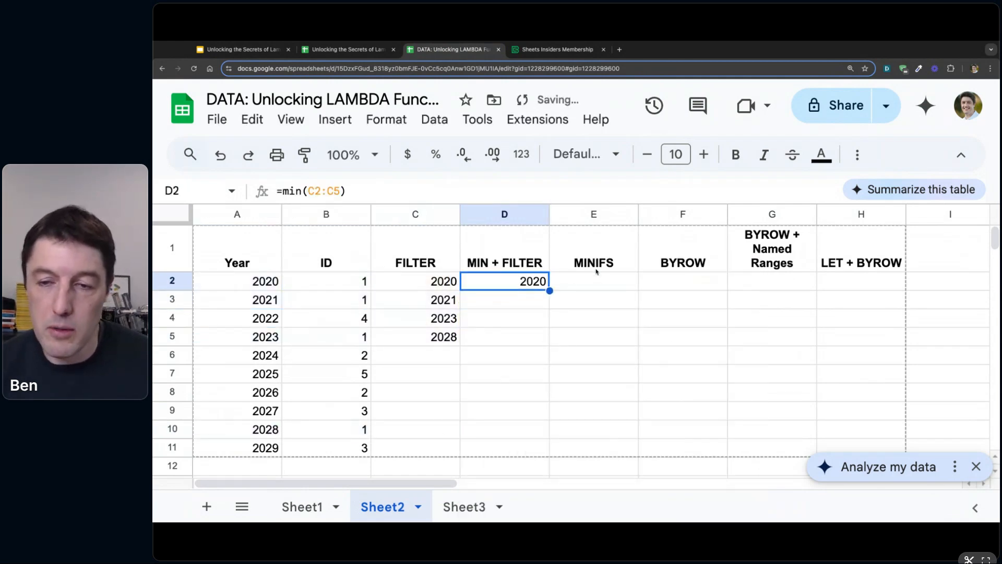
- Start a MINIFS formula in E2 with the years A2:A11 as the range to minimise
left_click(592, 282)
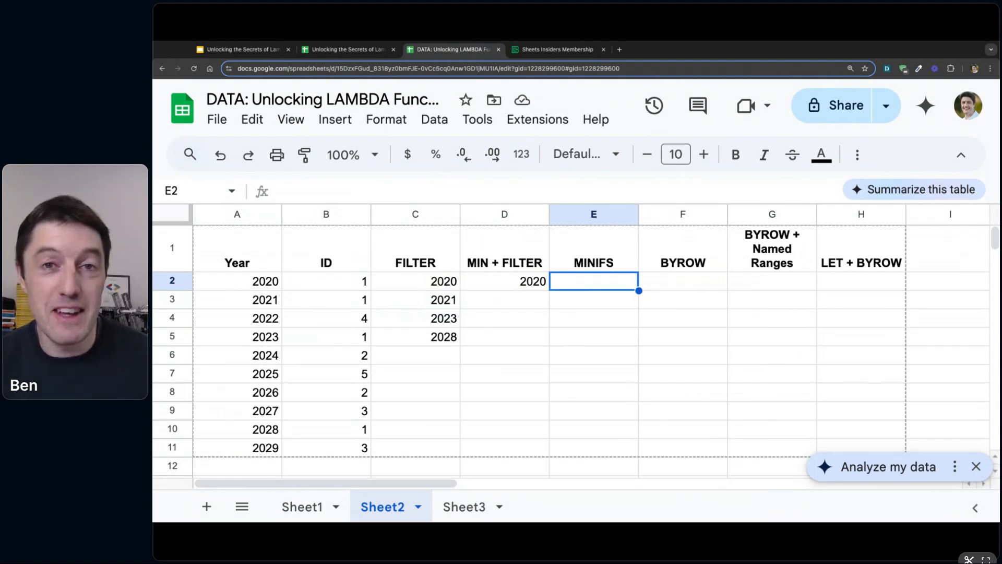
type("=")
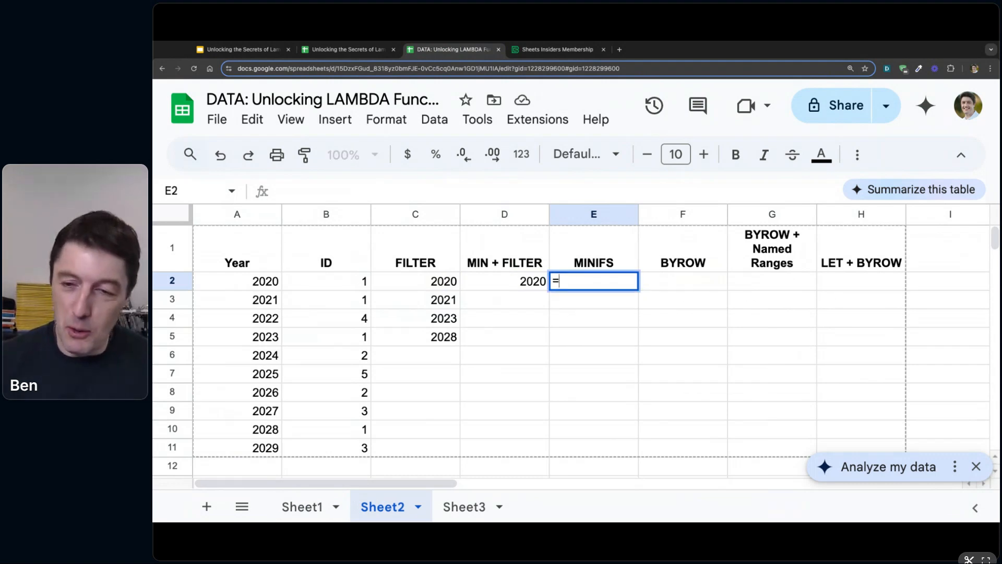
type("min")
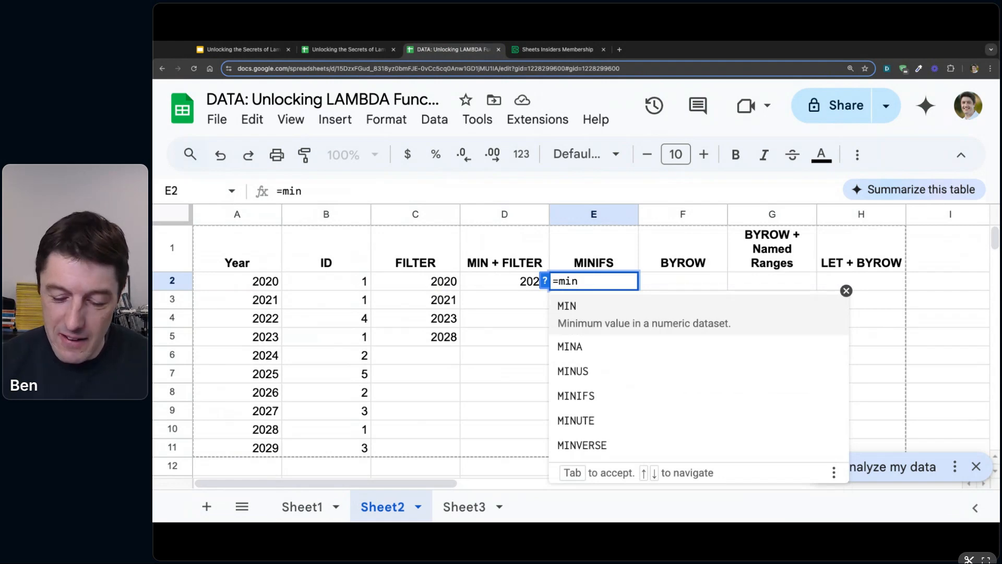
type("i")
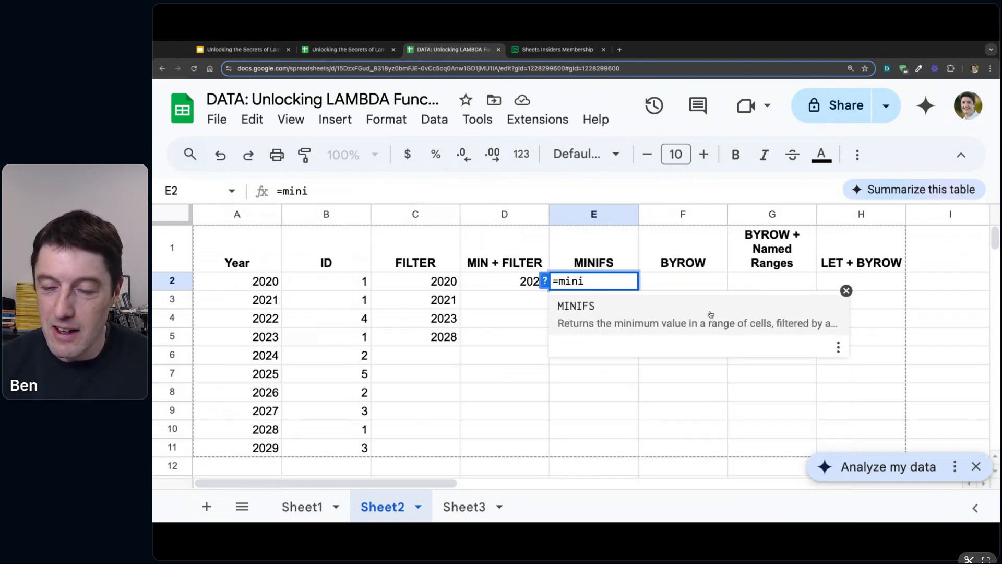
left_click(711, 314)
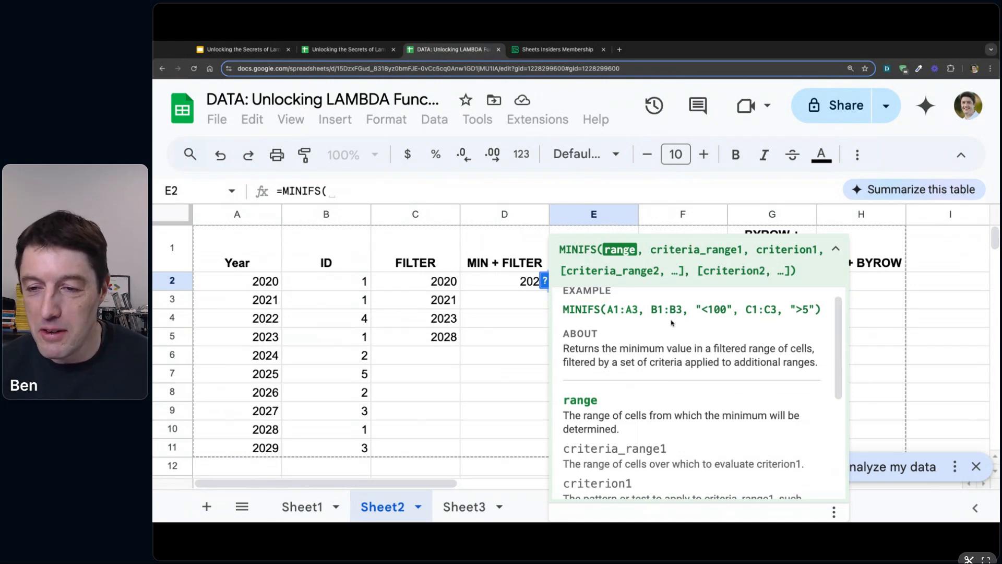
left_click(245, 281)
key("ctrl+shift+Down")
left_click_drag(244, 282, 254, 452)
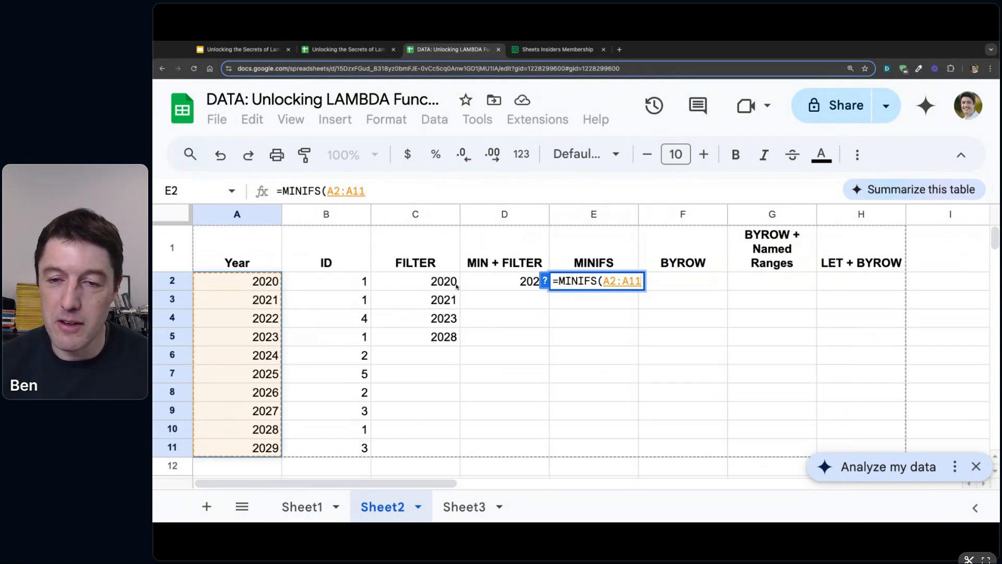
type(",")
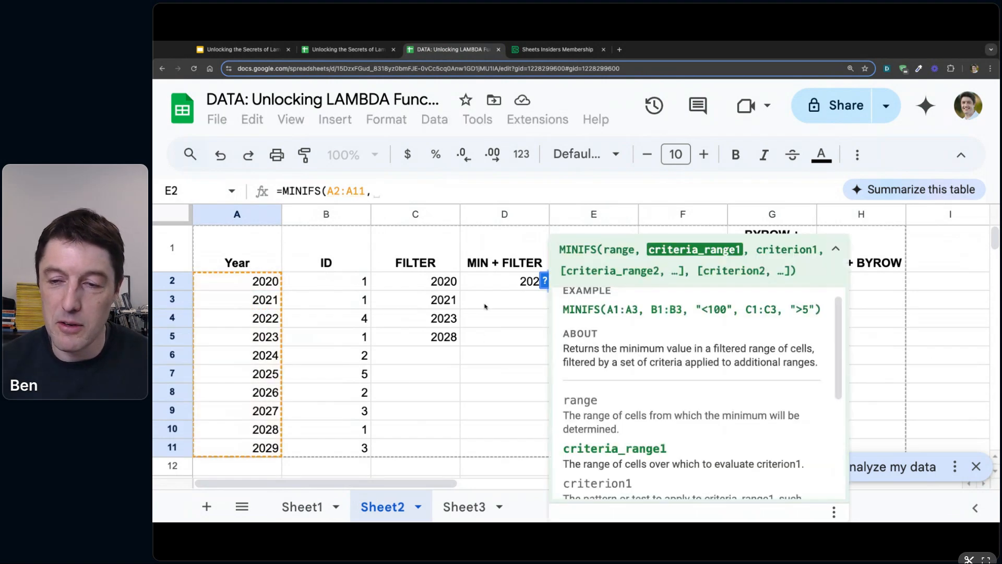
- Complete E2's MINIFS formula with B2:B11 as the criteria range and B2 as the criterion
left_click(331, 282)
key("shift+Down")
key("shift+Down")
key("shift+Down")
key("shift+Down")
key("shift+Down")
key("shift+Down")
key("shift+Down")
key("shift+Down")
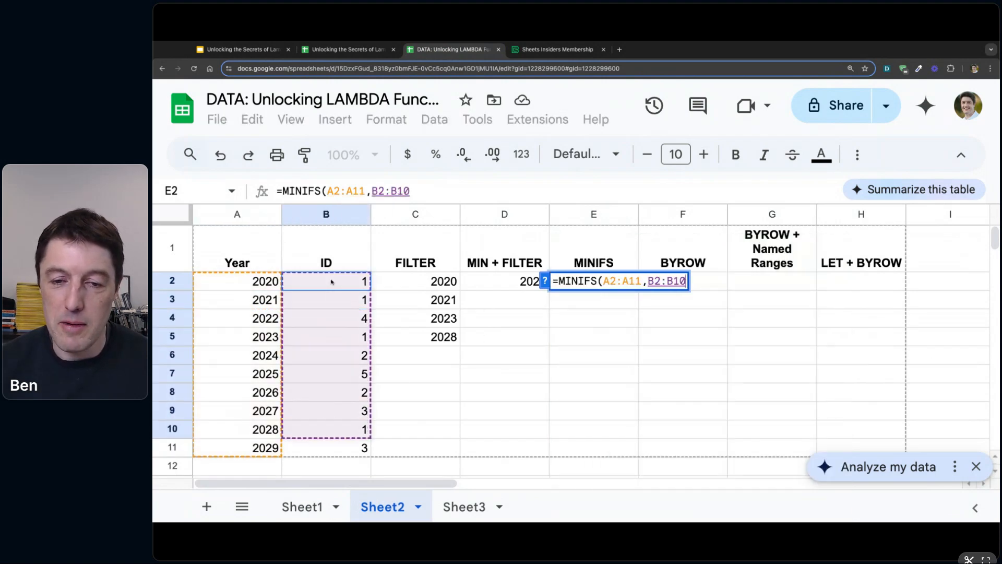
key("shift+Down")
type(",")
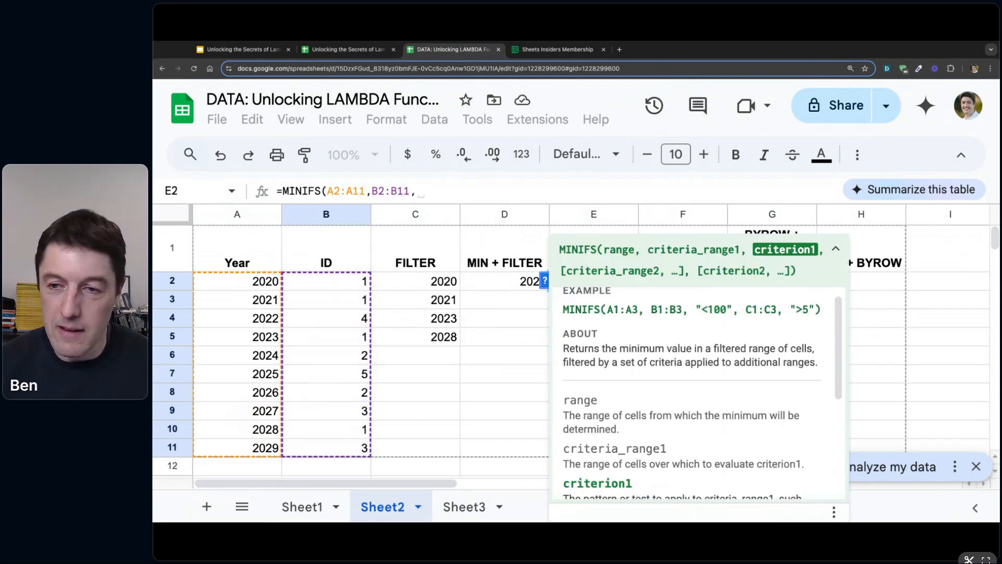
left_click(335, 284)
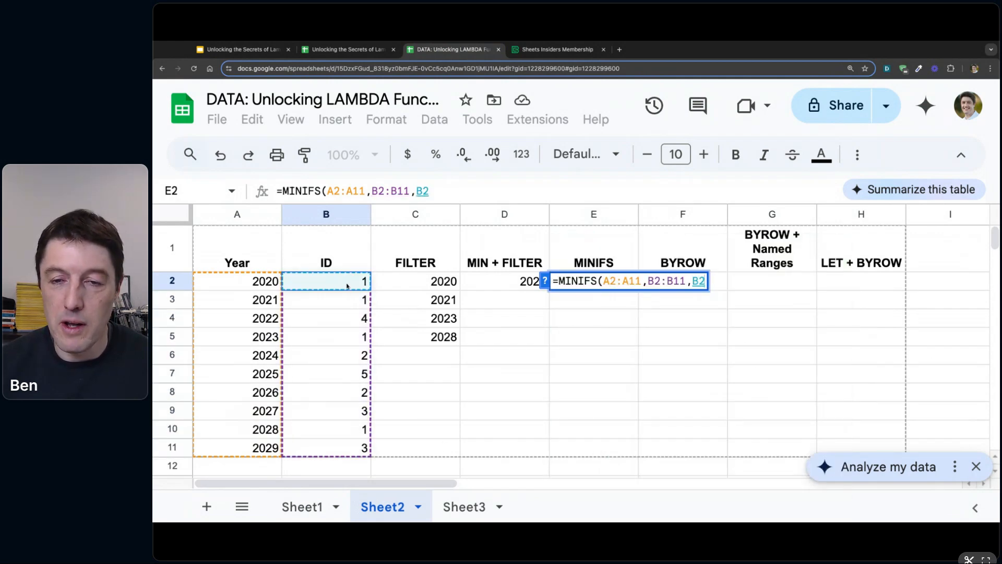
key("Return")
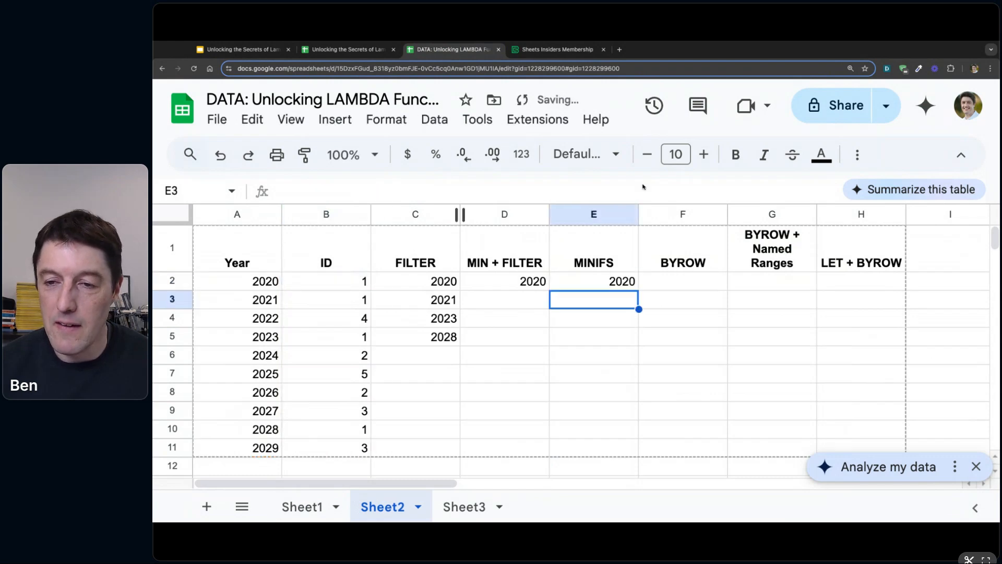
- Fill the MINIFS formula with its relative ranges from E2 down to E11
left_click(616, 282)
left_click_drag(638, 290, 630, 451)
- Make the A2:A11 and B2:B11 ranges absolute in E2's MINIFS formula and fill it down to E11
left_click(609, 282)
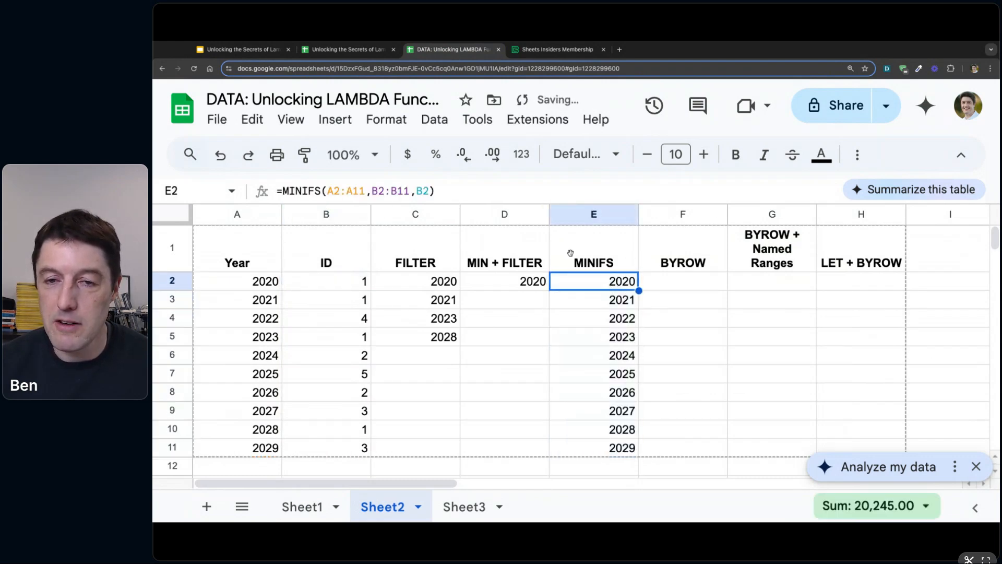
left_click(351, 190)
key("F4")
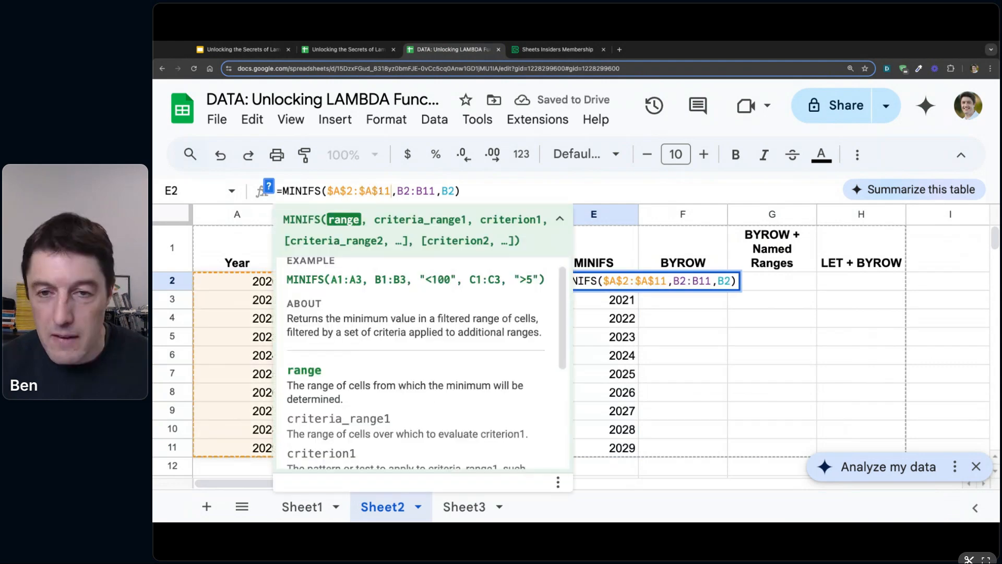
left_click(424, 191)
key("F4")
left_click(495, 192)
key("Return")
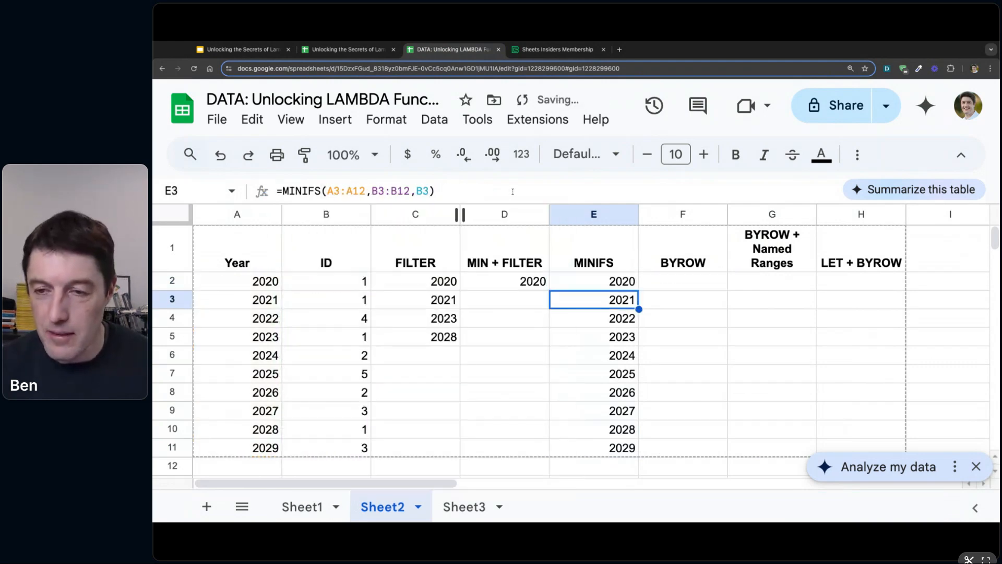
left_click(617, 283)
left_click_drag(639, 291, 638, 448)
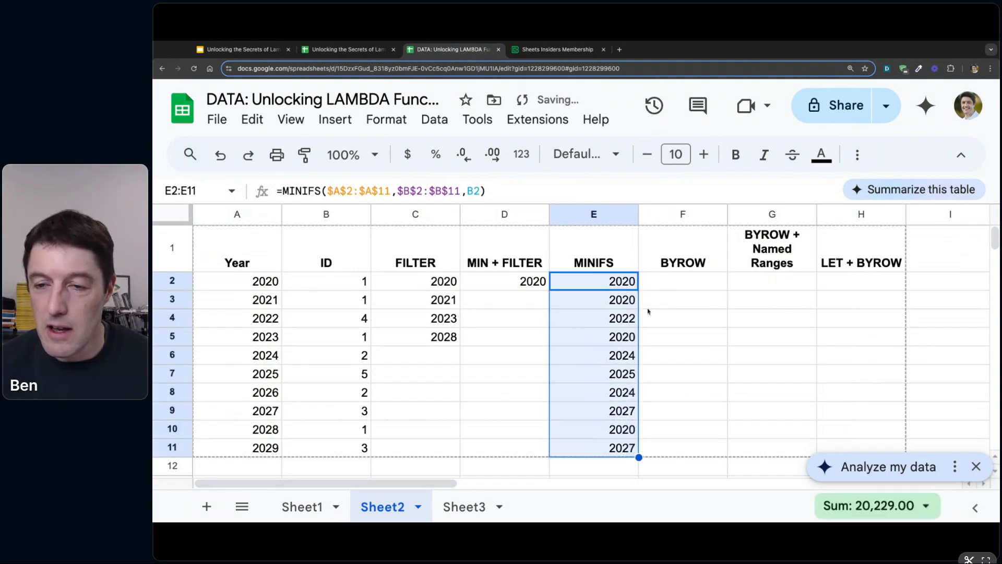
- Examine the ID 1 rows by highlighting A2:B3 and A10:E10 to compare them with the MINIFS results
left_click(625, 287)
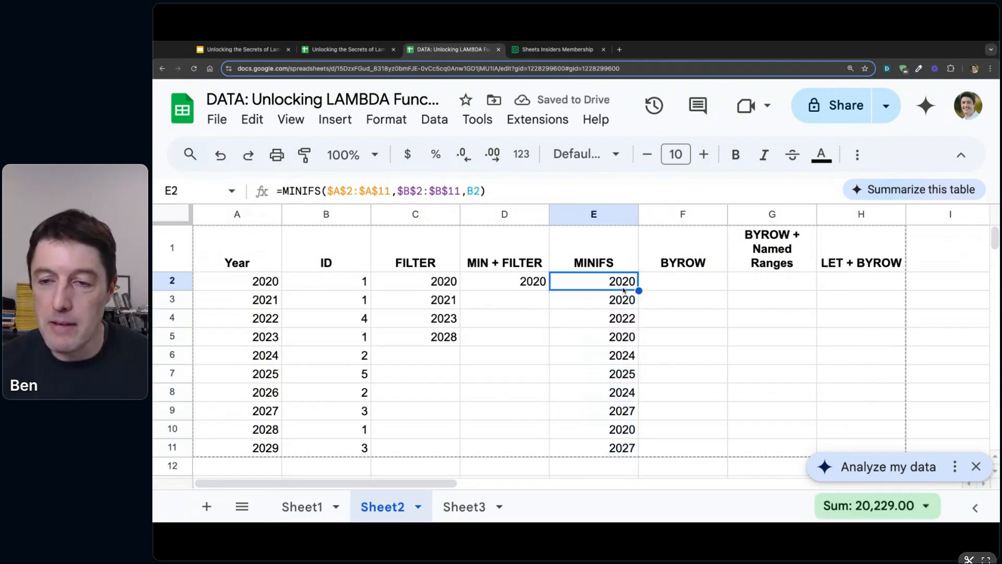
left_click(277, 287)
key("shift+Right")
key("shift+Down")
left_click(268, 431)
key("shift+Right")
key("shift+Right")
key("shift+Right")
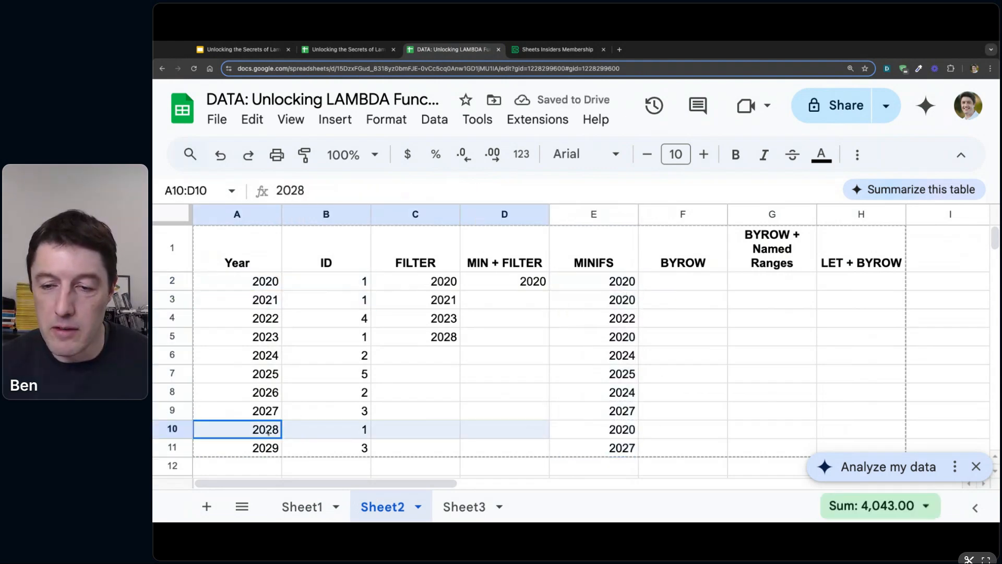
key("shift+Right")
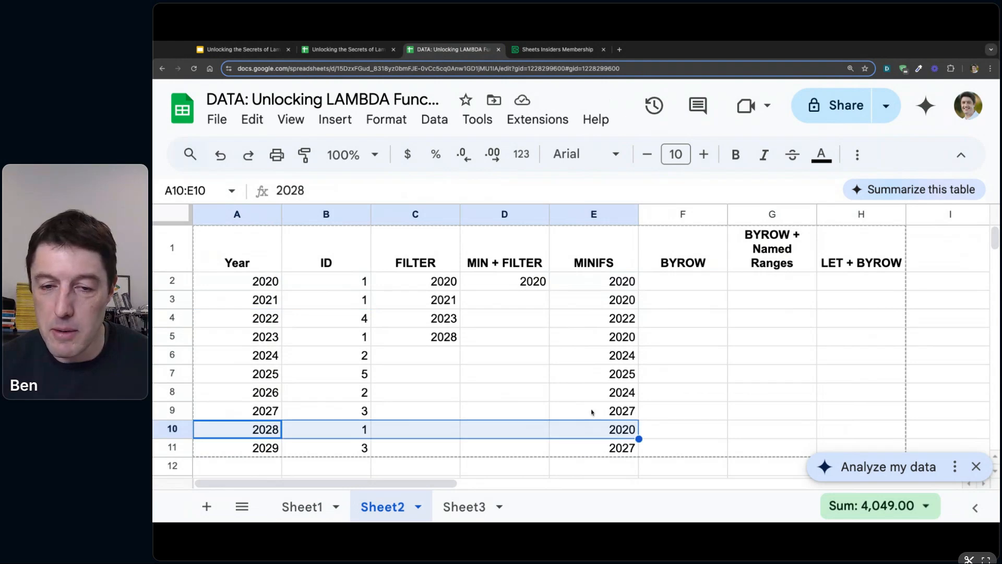
- Highlight the ID 2 rows A6:E6 and A8:E8 together, and return to the MINIFS formula in E2
left_click(275, 358)
key("shift+Right")
key("shift+Right")
key("shift+Right")
key("shift+Right")
left_click_drag(264, 399, 595, 398, "ctrl")
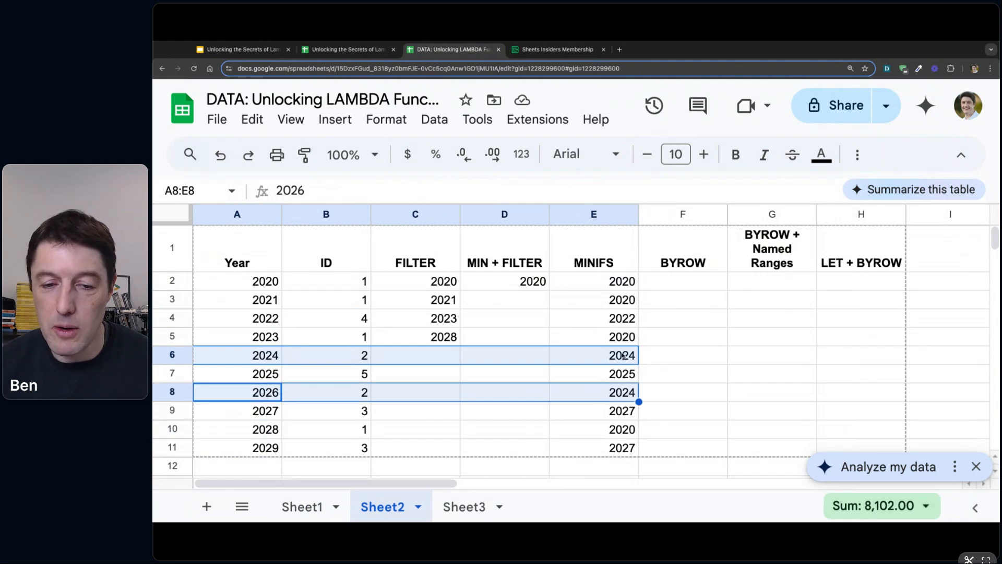
left_click(613, 282)
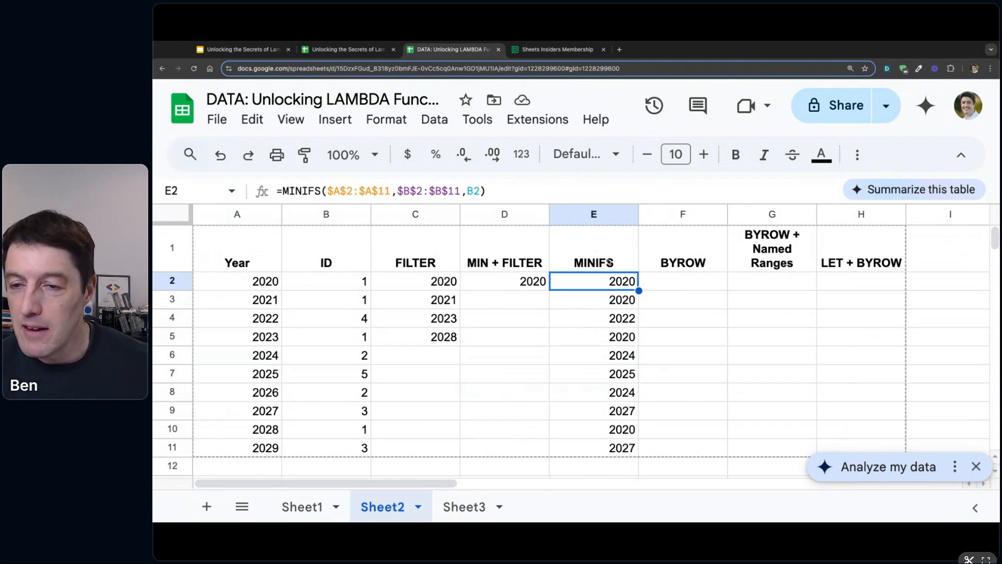
- Change the BYROW column header in F1 to MAP
left_click(708, 283)
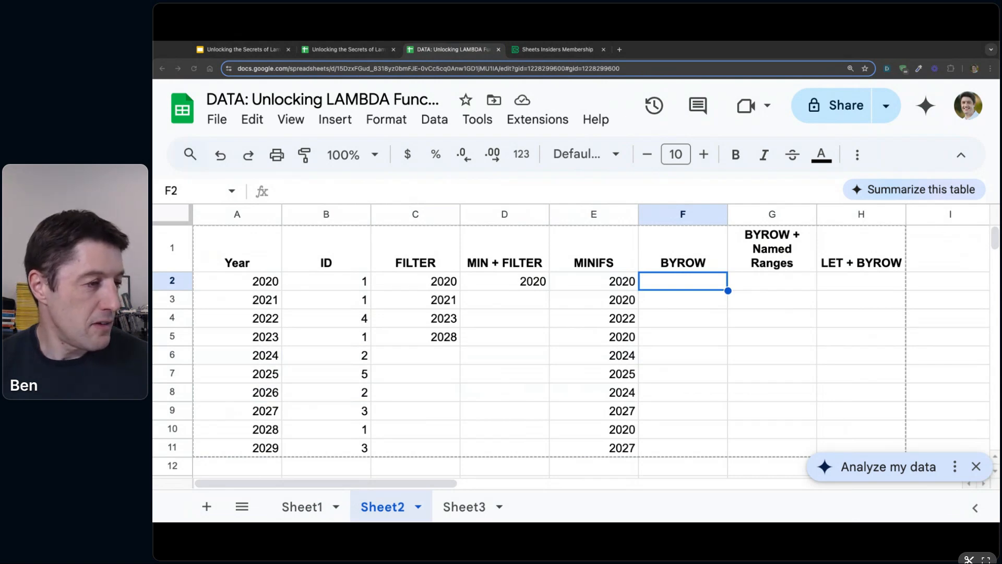
left_click(684, 281)
left_click(693, 252)
type("MA")
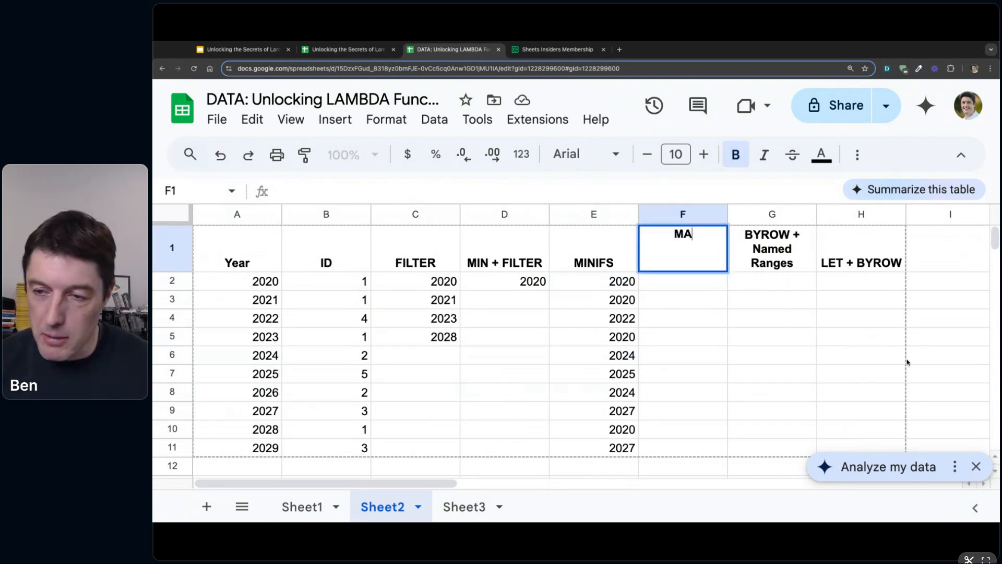
type("P")
key("Return")
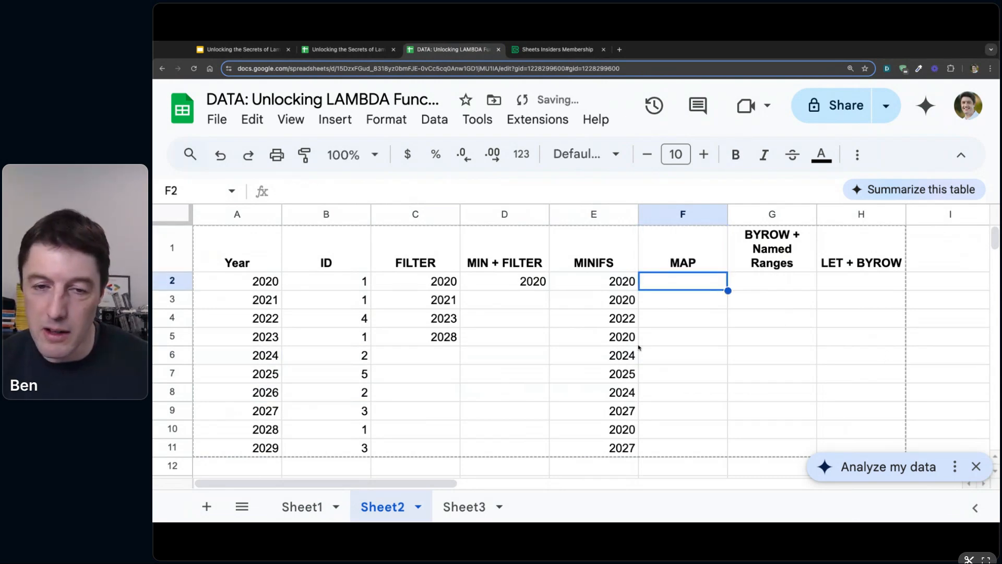
- Highlight the years in A2:A11 and select the MAP header in F1
left_click_drag(261, 288, 261, 448)
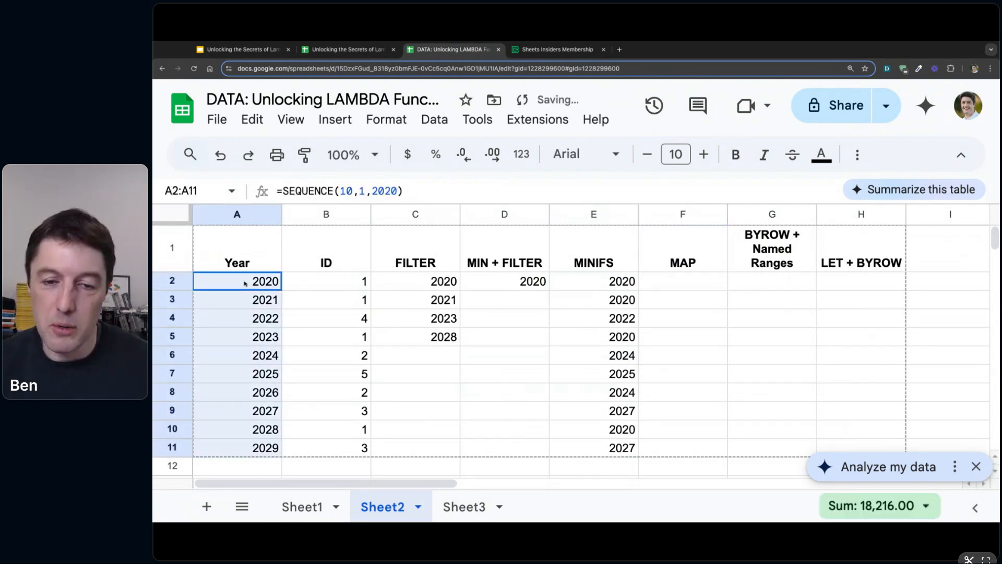
left_click(694, 267)
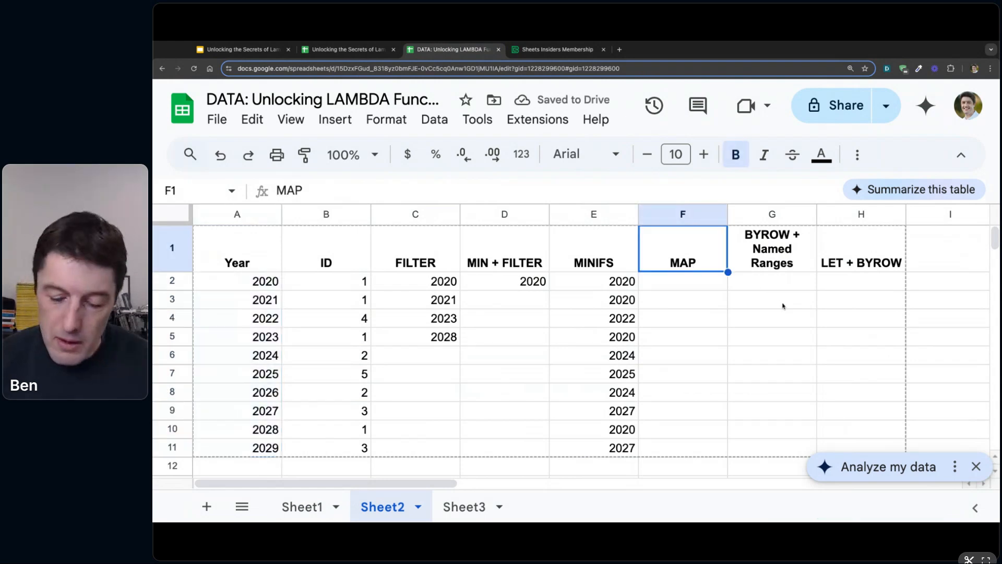
- Change the header in F1 to BYROW and the header in G1 to MAP
type("BYROW")
key("Return")
key("Up")
key("Right")
type("MAP")
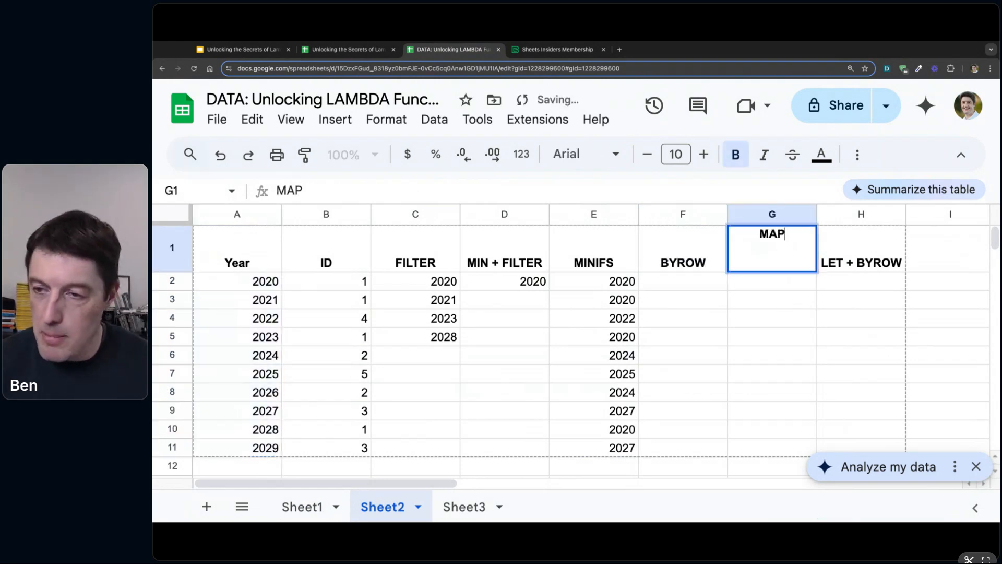
key("Return")
- Try starting a BYROW formula in F2 over the years in A2:A11
left_click(705, 252)
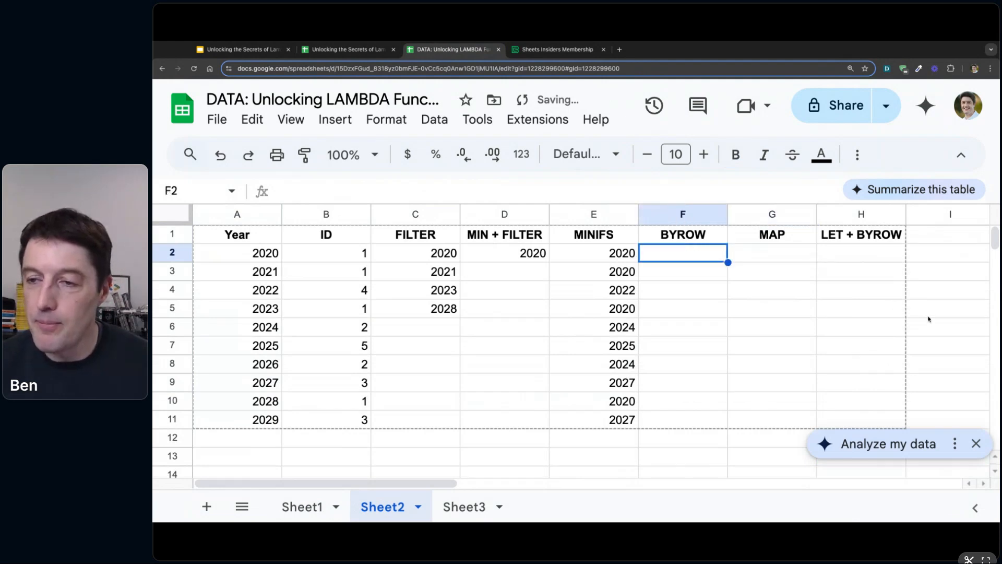
type("=BYROW")
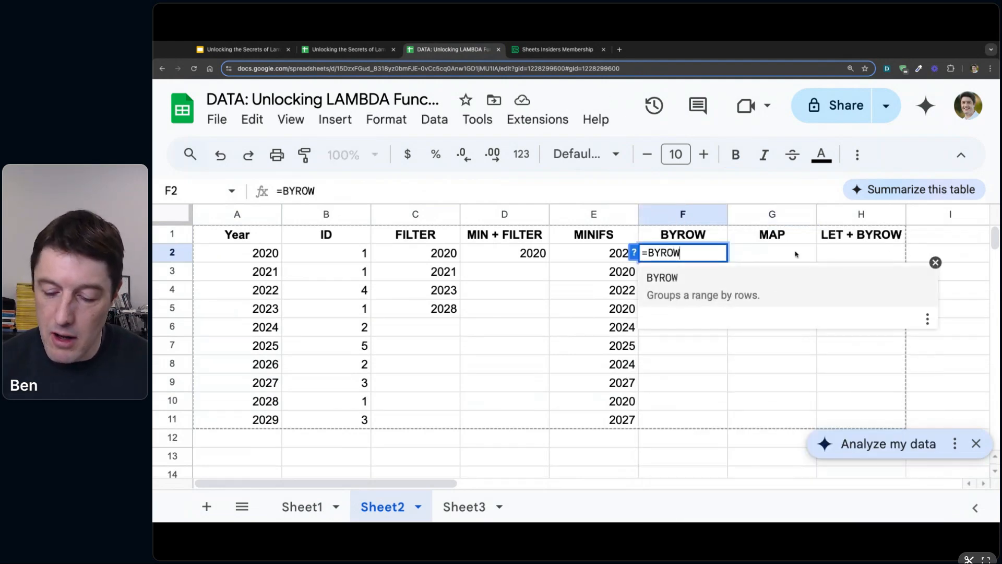
type("(")
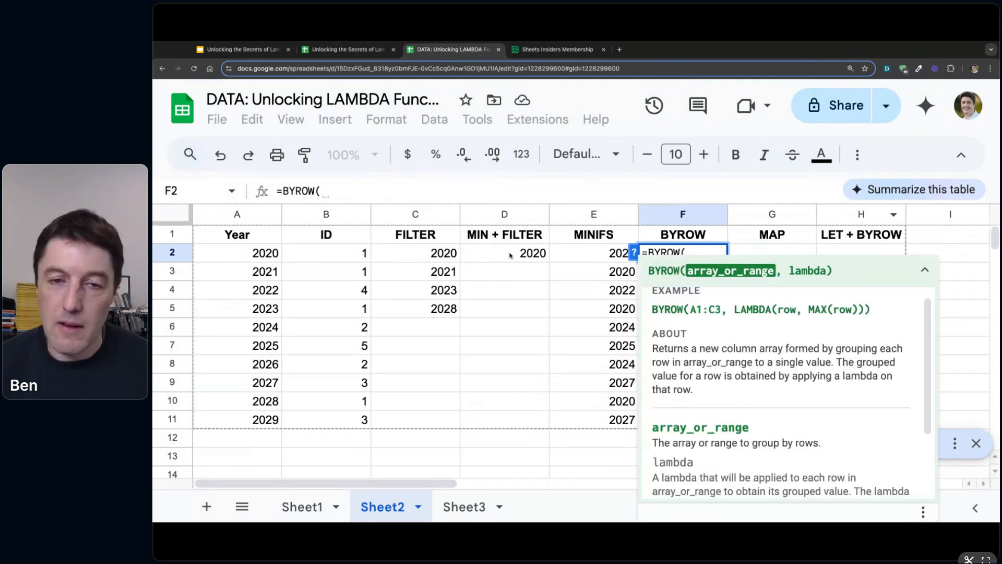
left_click_drag(249, 290, 249, 254)
key("shift+Down")
key("shift+Down")
key("shift+Down")
key("shift+Down")
key("shift+Down")
key("shift+Down")
key("shift+Down")
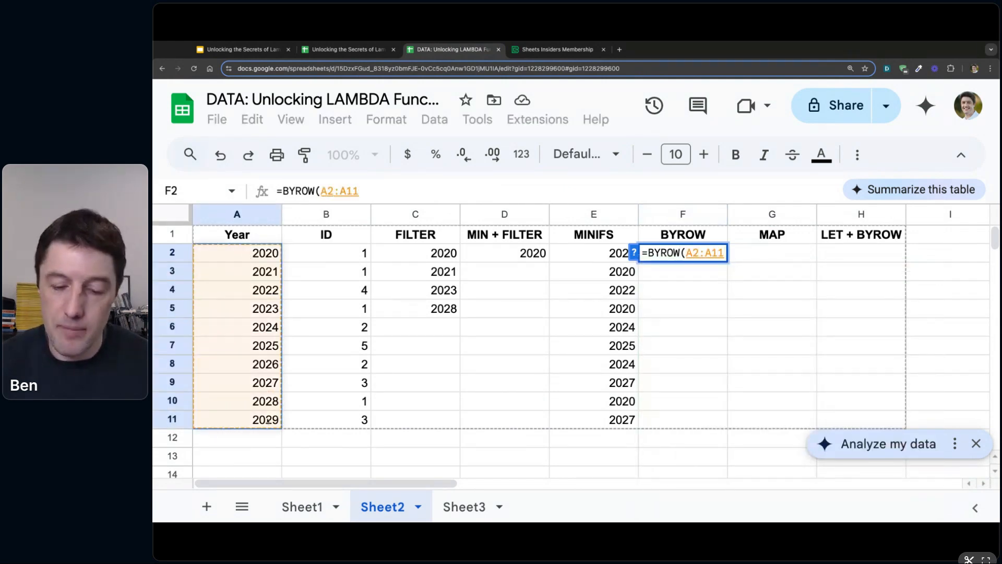
type(",")
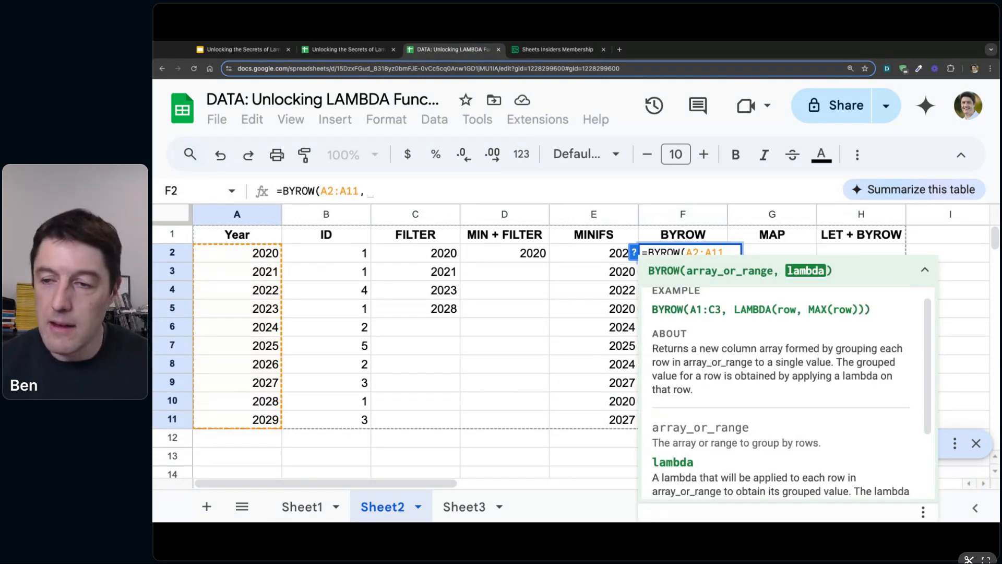
left_click(268, 254)
key("shift+Right")
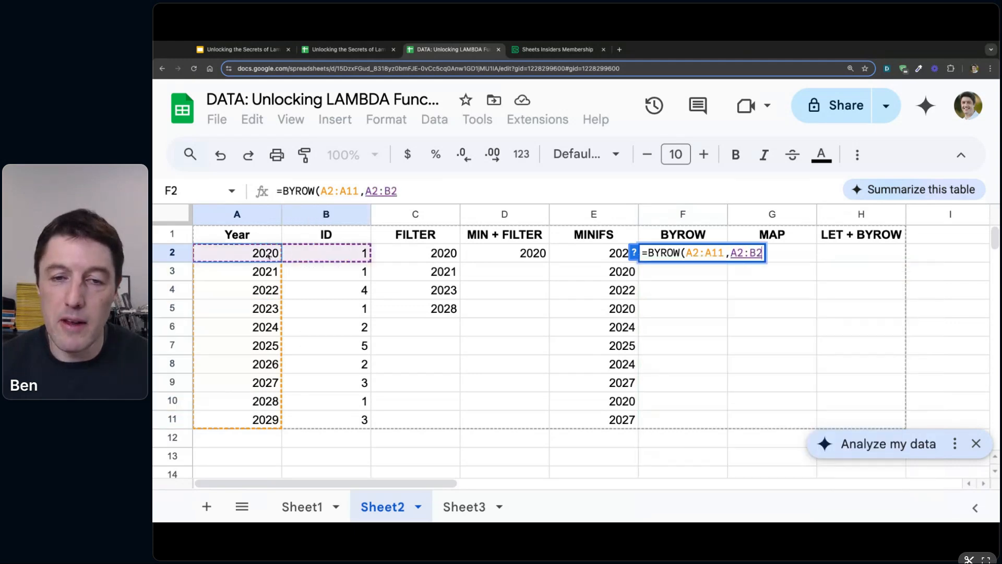
key("BackSpace")
key("BackSpace")
key("BackSpace")
key("BackSpace")
key("BackSpace")
key("BackSpace")
key("BackSpace")
key("BackSpace")
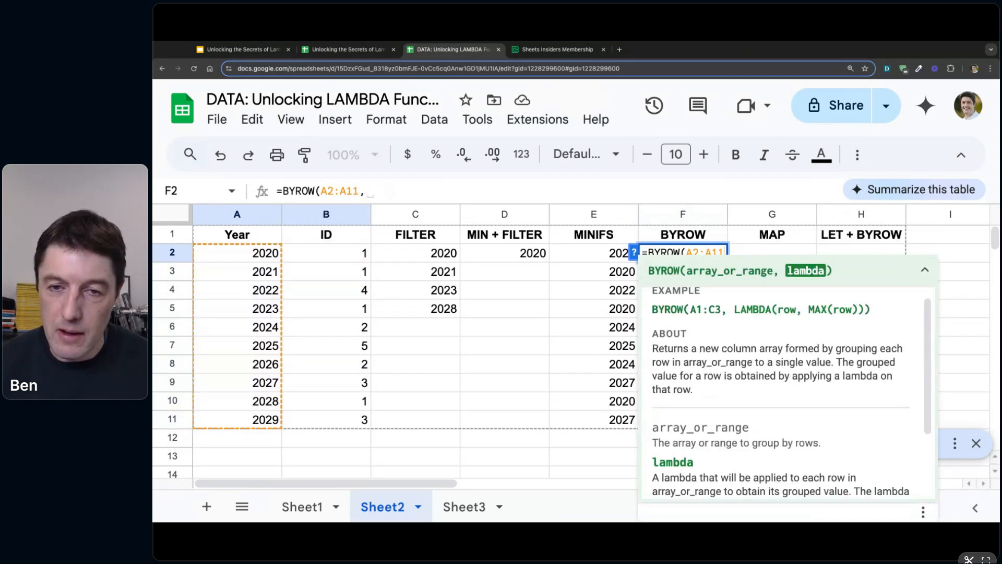
key("BackSpace")
left_click(272, 249)
key("shift+Right")
key("shift+Down")
key("shift+Down")
key("shift+Down")
key("shift+Down")
key("shift+Down")
key("shift+Down")
key("shift+Down")
key("shift+Down")
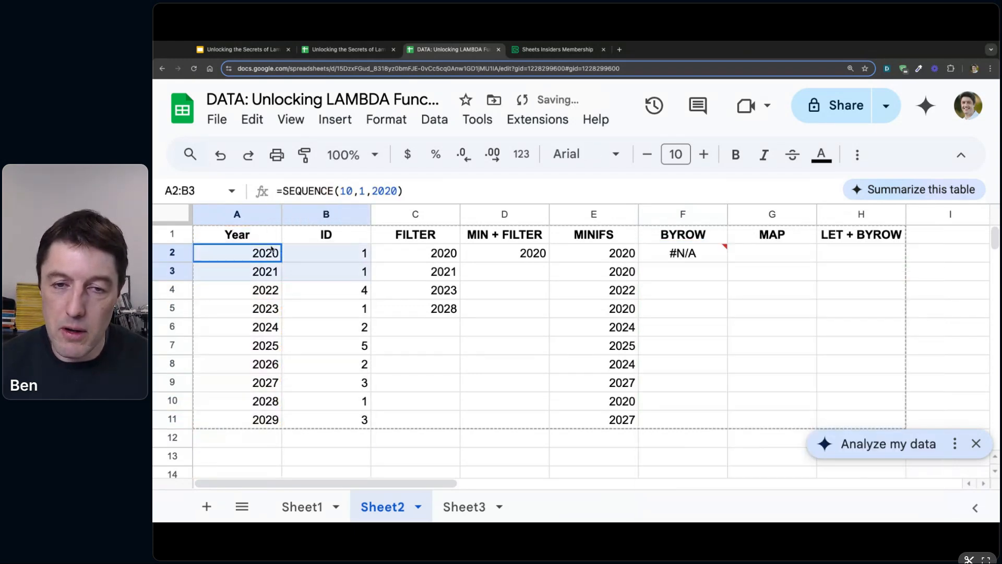
key("shift+Down")
- Reopen the BYROW formula in F2 and try the Year column A2:A11 as its range
double_click(699, 254)
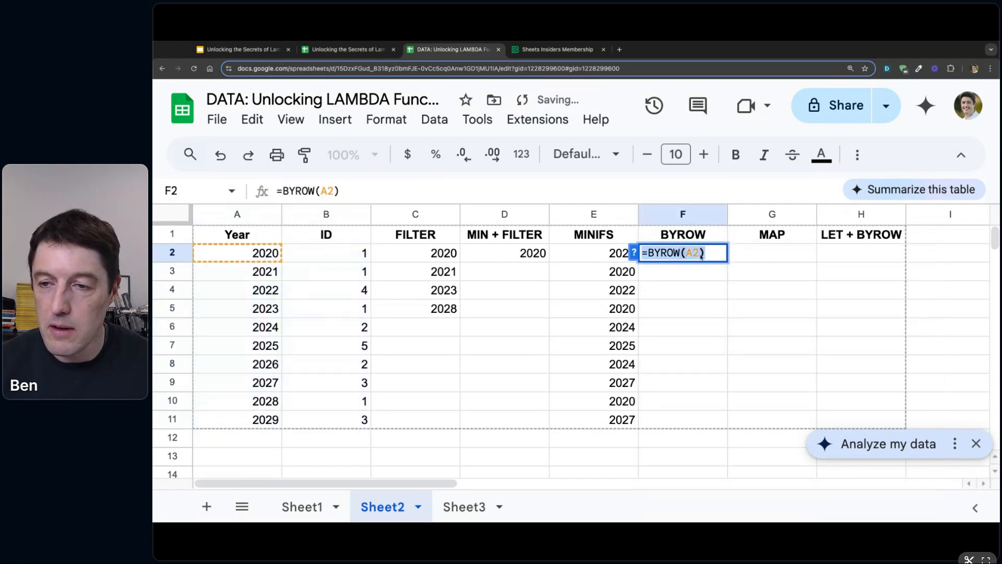
key("BackSpace")
key("BackSpace")
key("BackSpace")
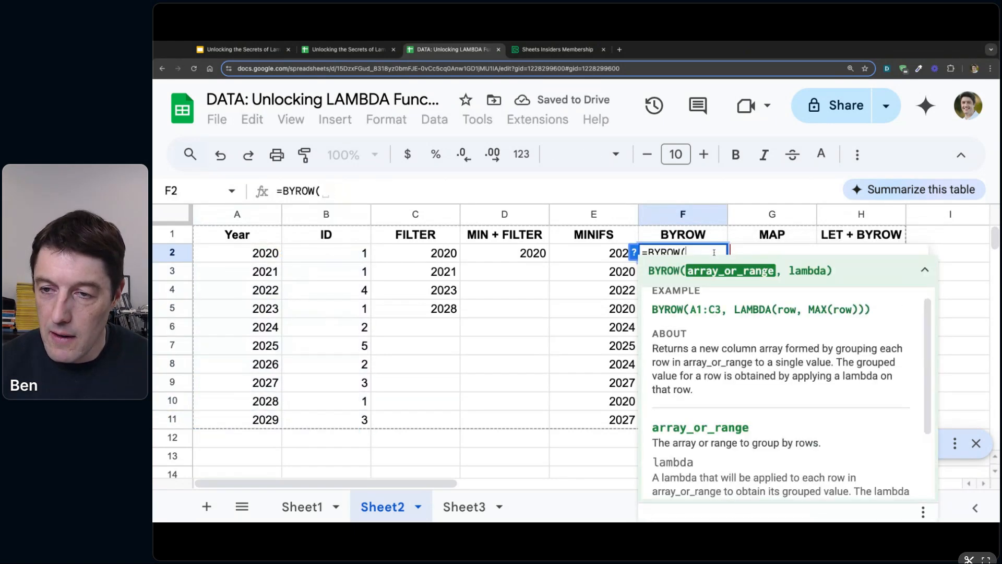
left_click_drag(274, 256, 340, 423)
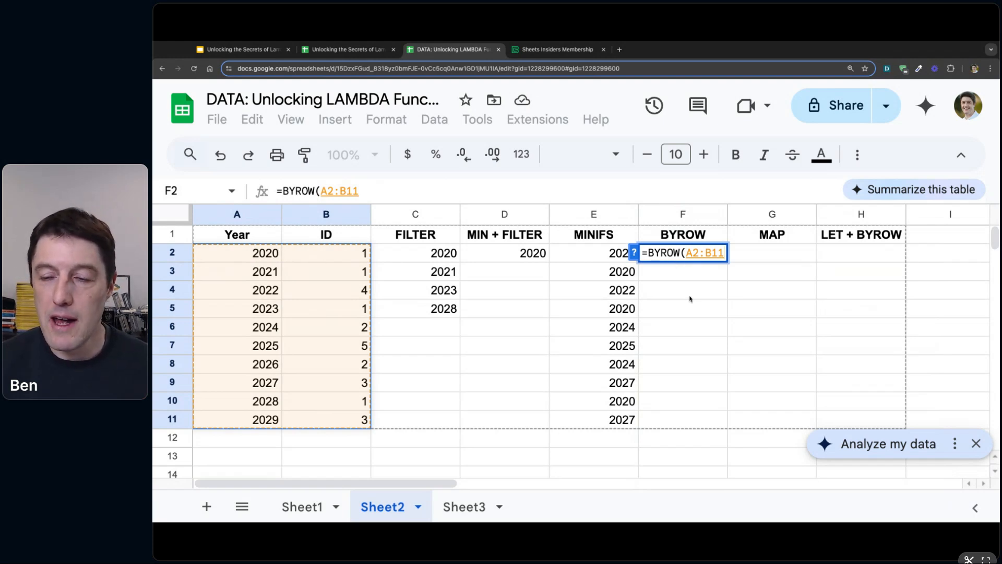
left_click(711, 253)
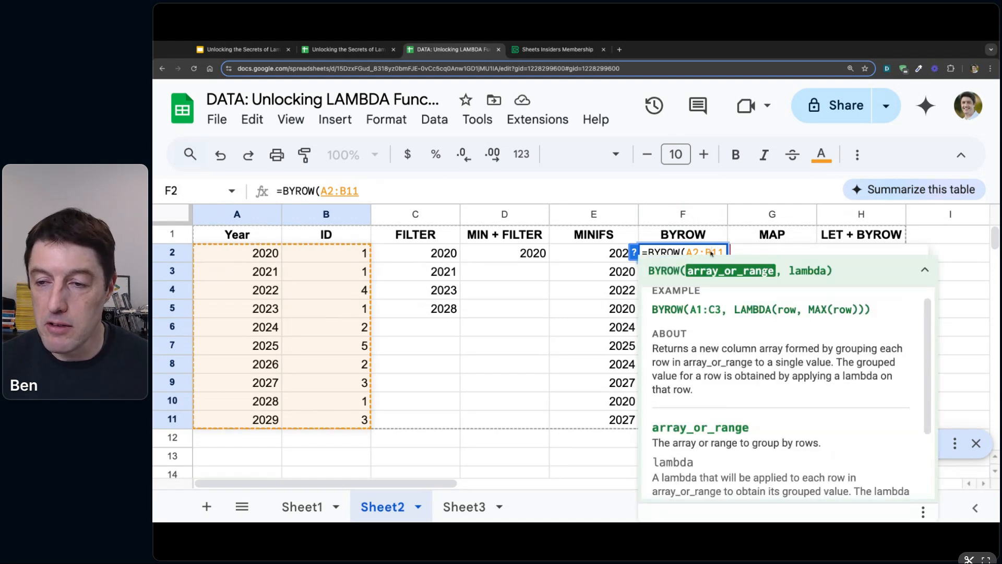
key("BackSpace")
type("a")
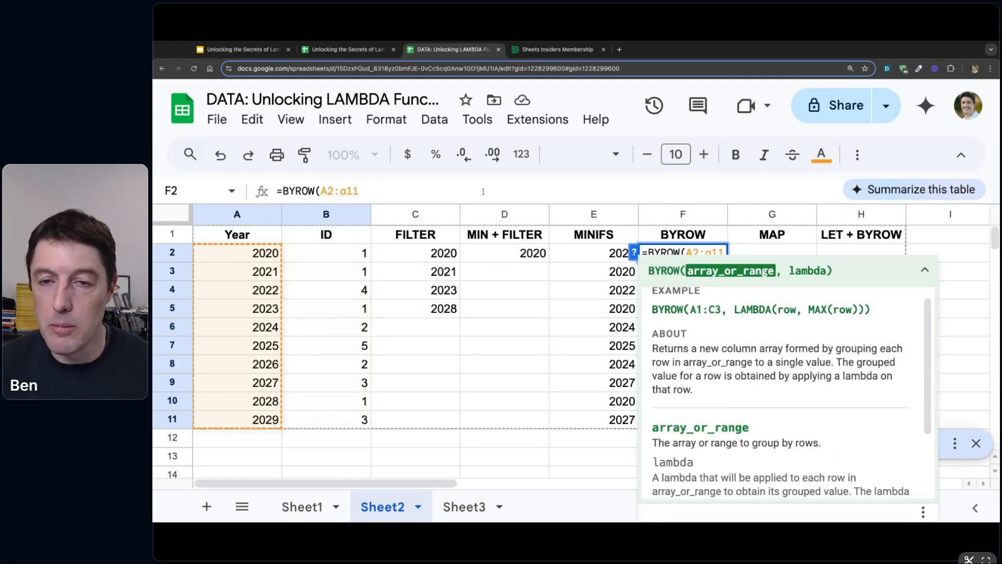
- Try a LAMBDA in the F2 formula with the name years and a MINIFS that uses years as its range
left_click(483, 193)
type(",LAMBDA(")
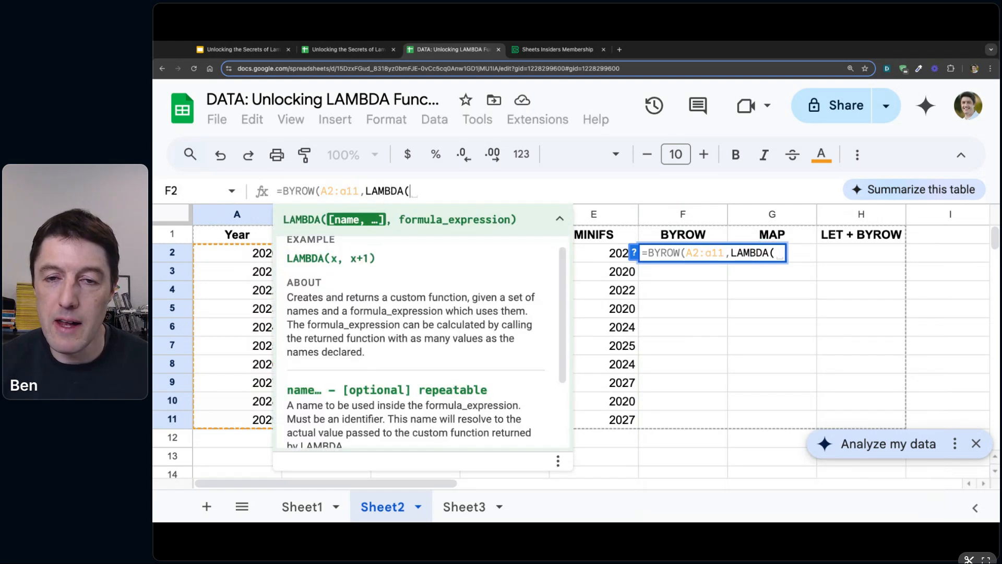
type("year")
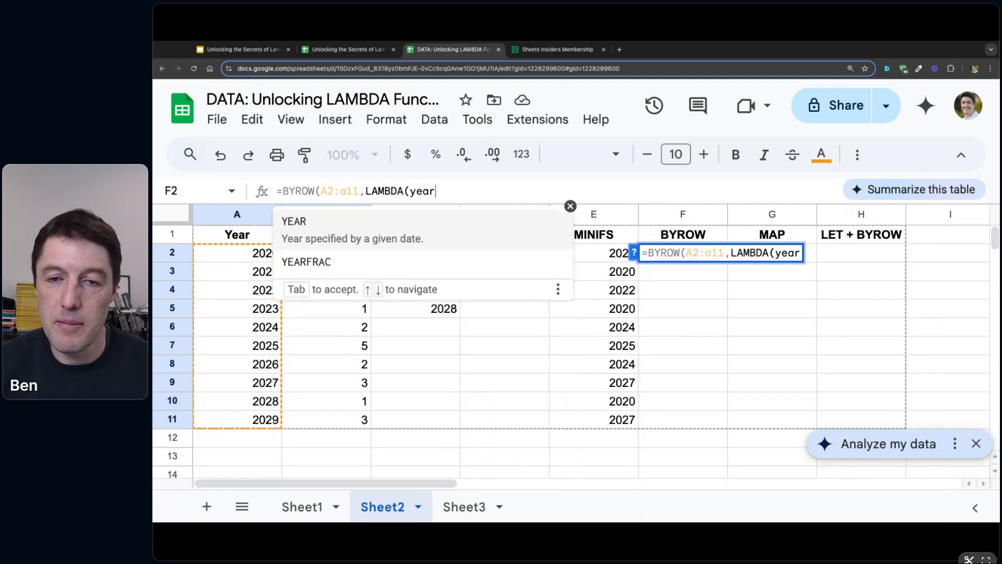
type(",")
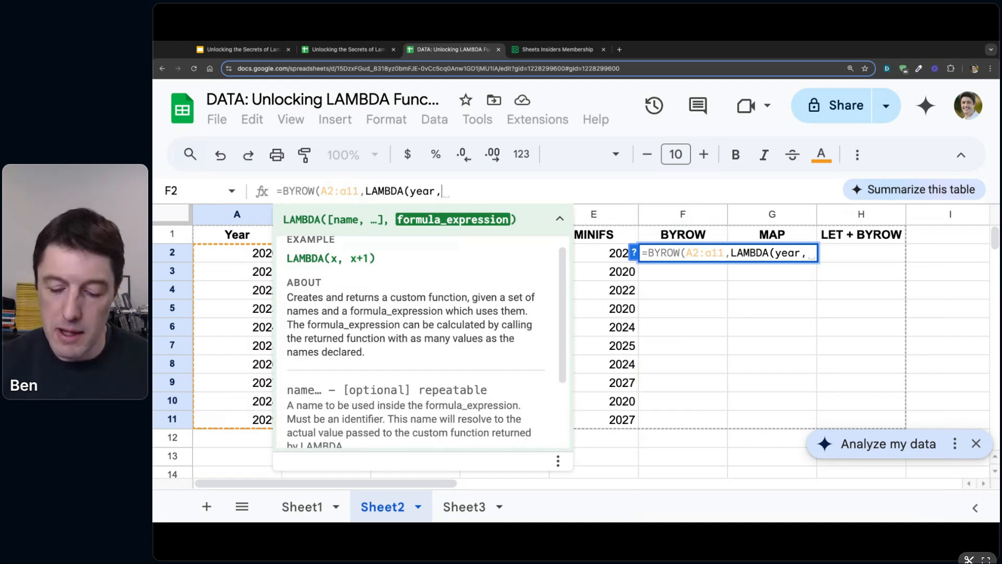
type("MINIFS(")
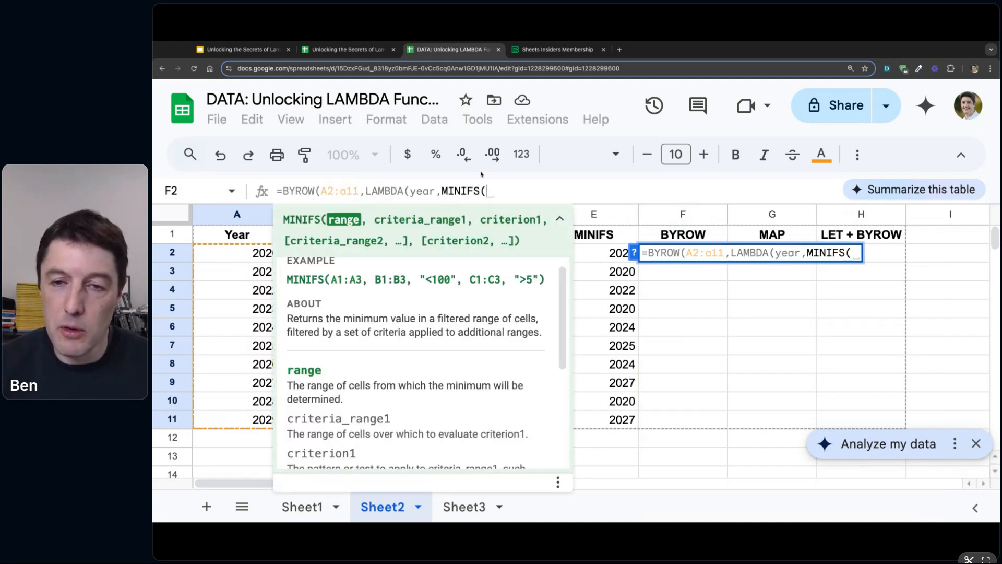
left_click(442, 191)
type("s")
left_click(501, 191)
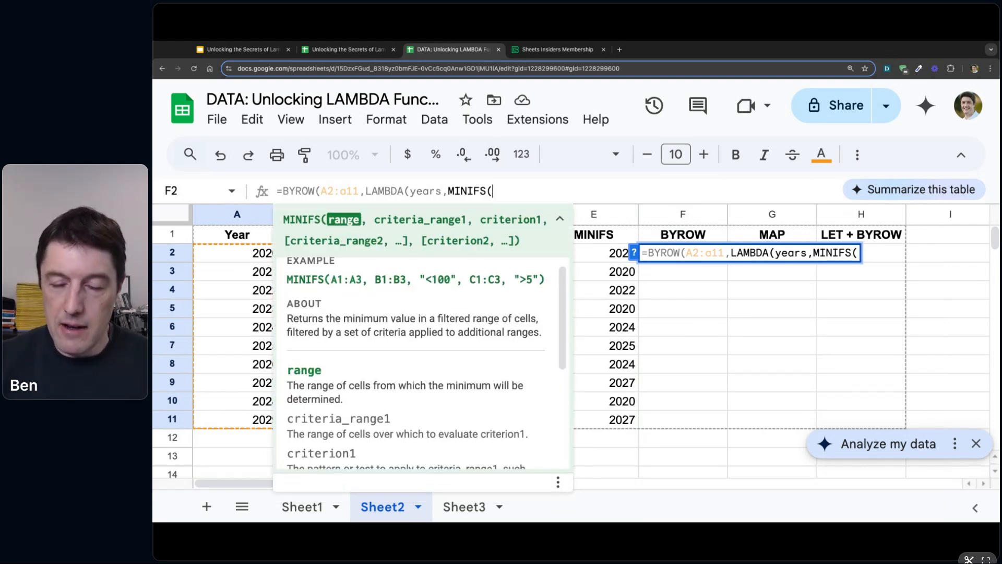
type("years")
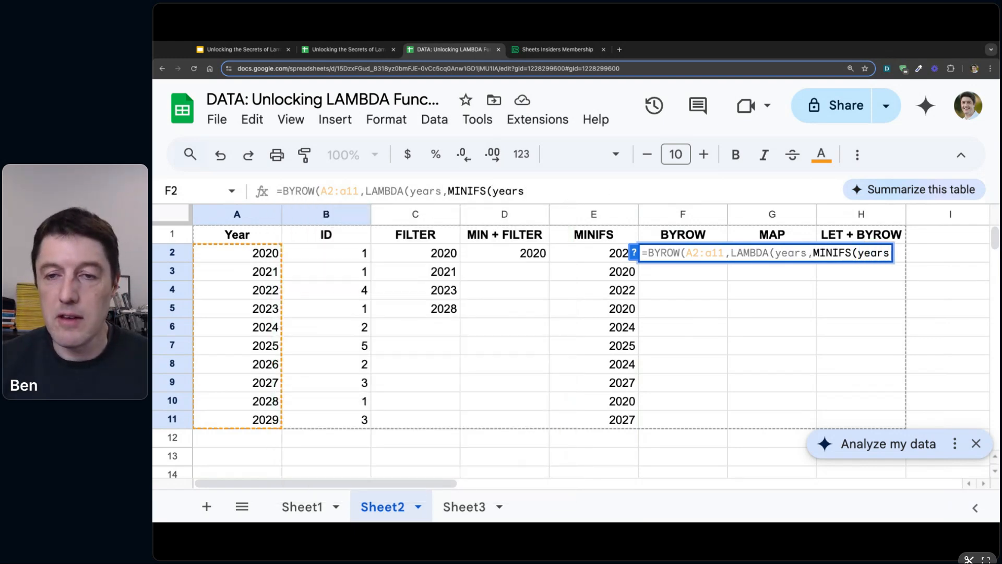
type(",")
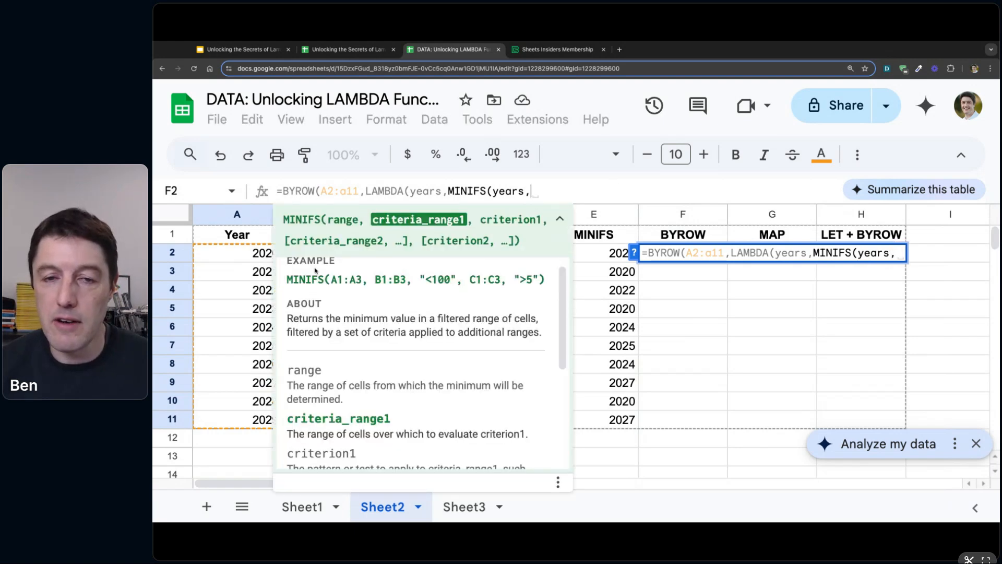
- Try $B$2:$B$11 as the MINIFS criteria range with B2 as criterion, and discard the formula to leave F2 empty
left_click(560, 219)
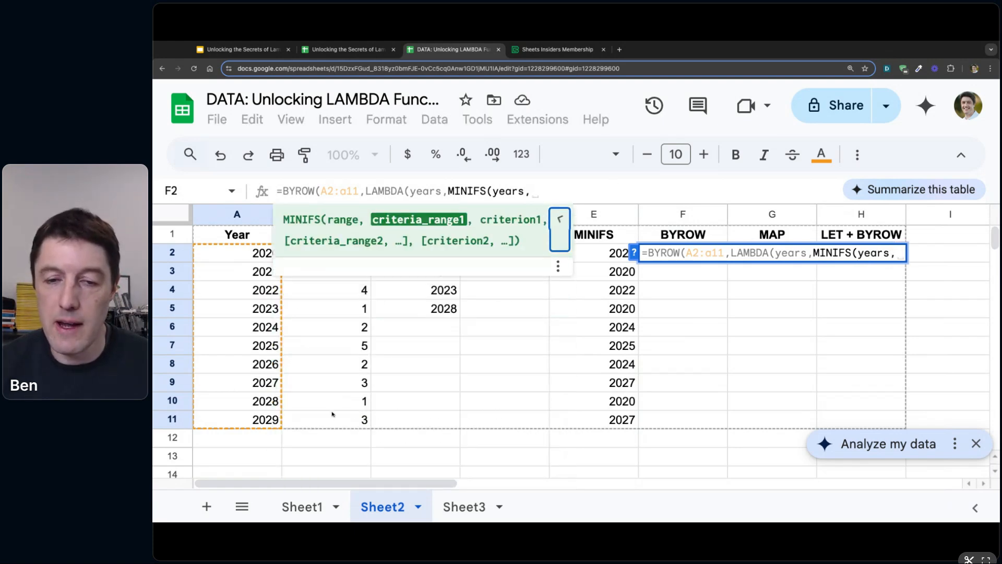
left_click(330, 420)
key("shift+Up")
key("shift+Up")
key("shift+Up")
key("shift+Up")
key("shift+Up")
key("shift+Up")
key("shift+Up")
key("shift+Up")
key("shift+Up")
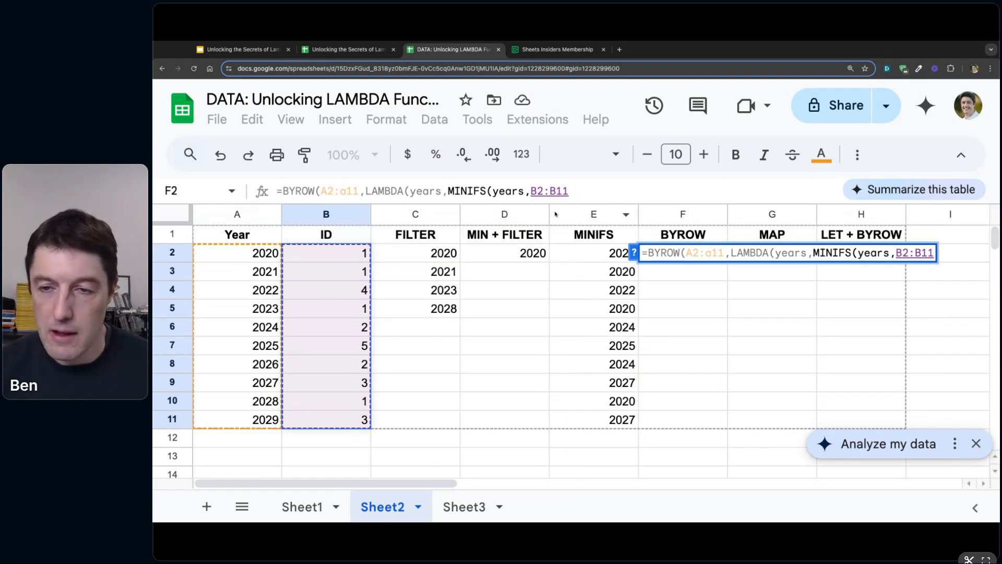
key("F4")
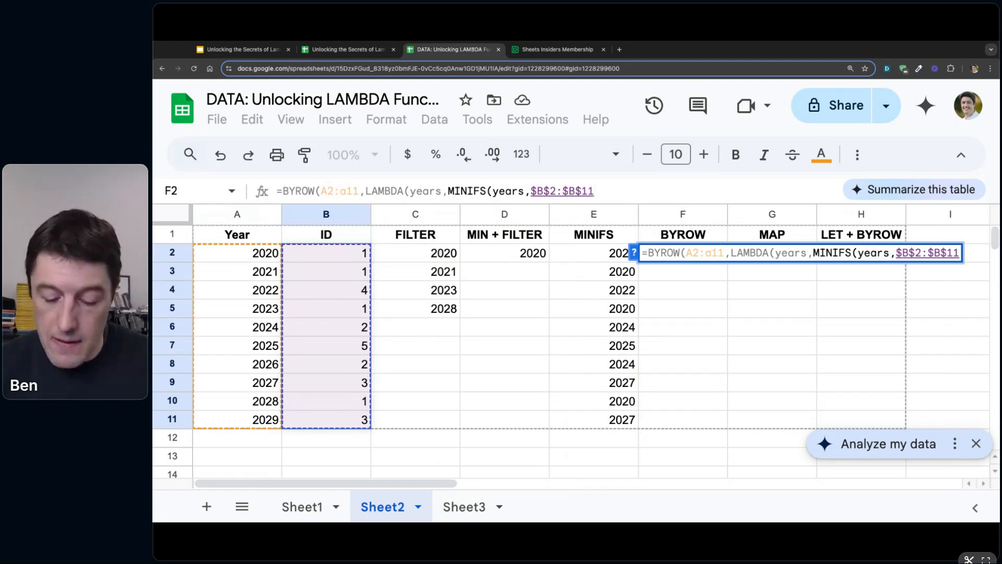
type(",")
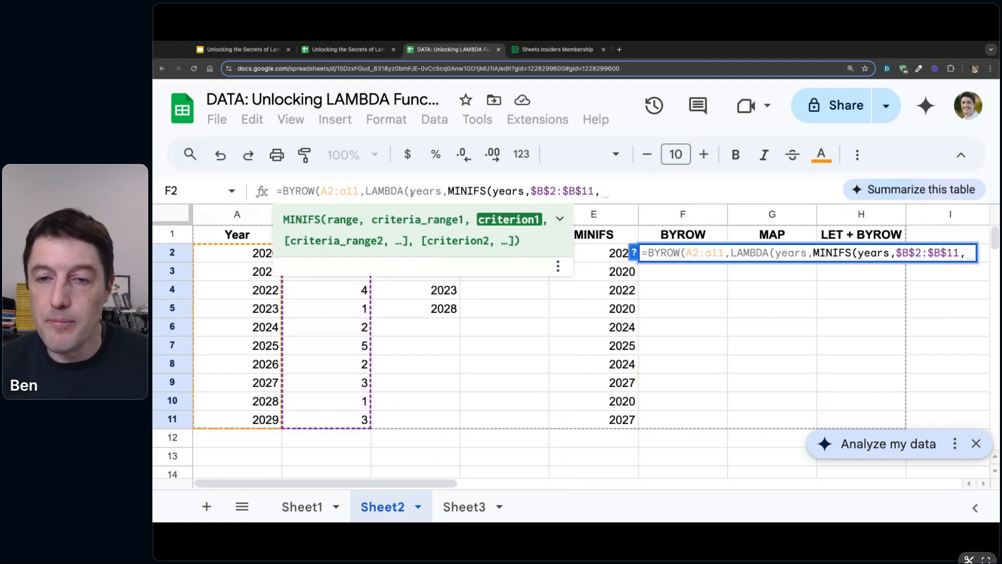
left_click(339, 255)
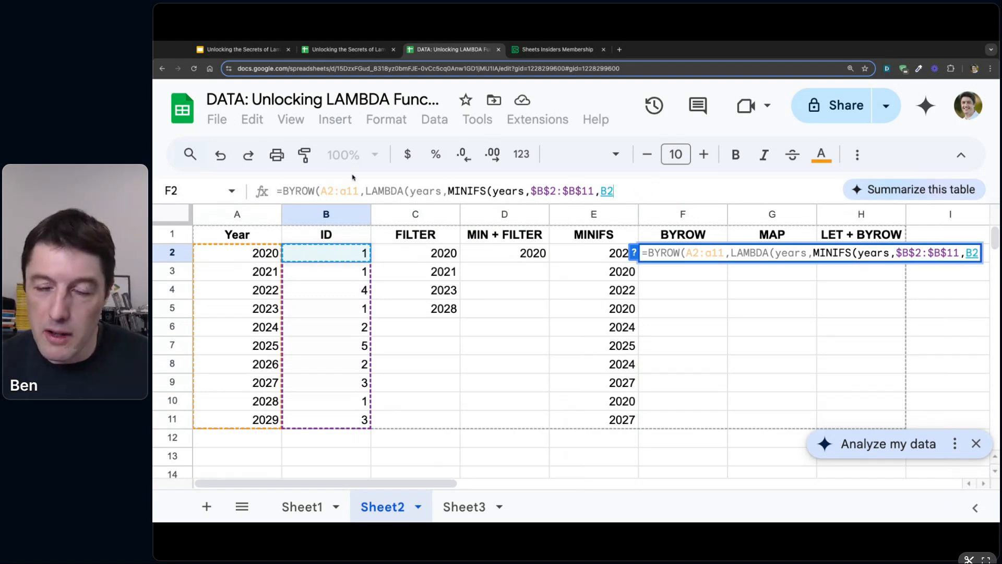
key("Escape")
key("Delete")
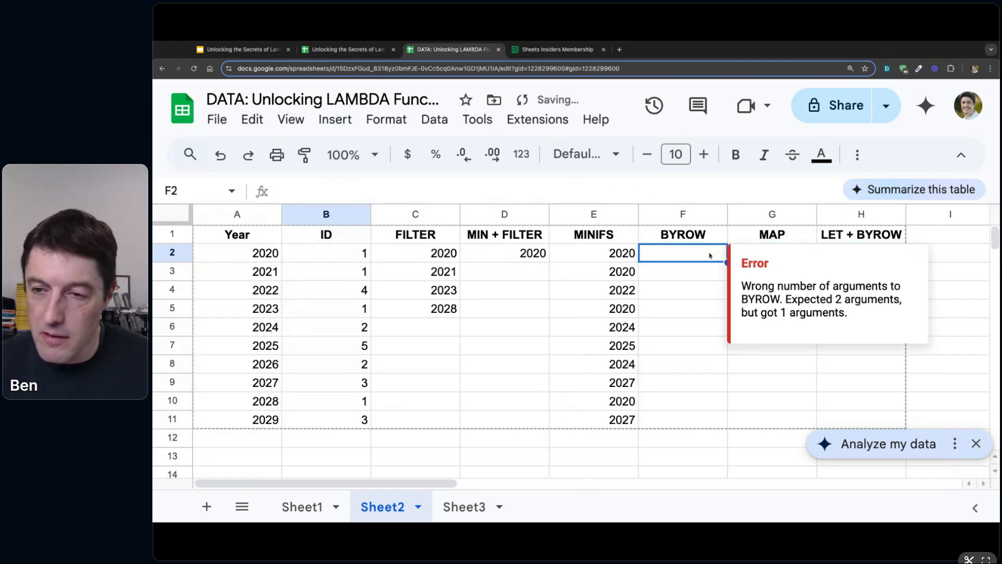
- Start a BYROW formula in F2 over the ID column range B2:B11
type("=")
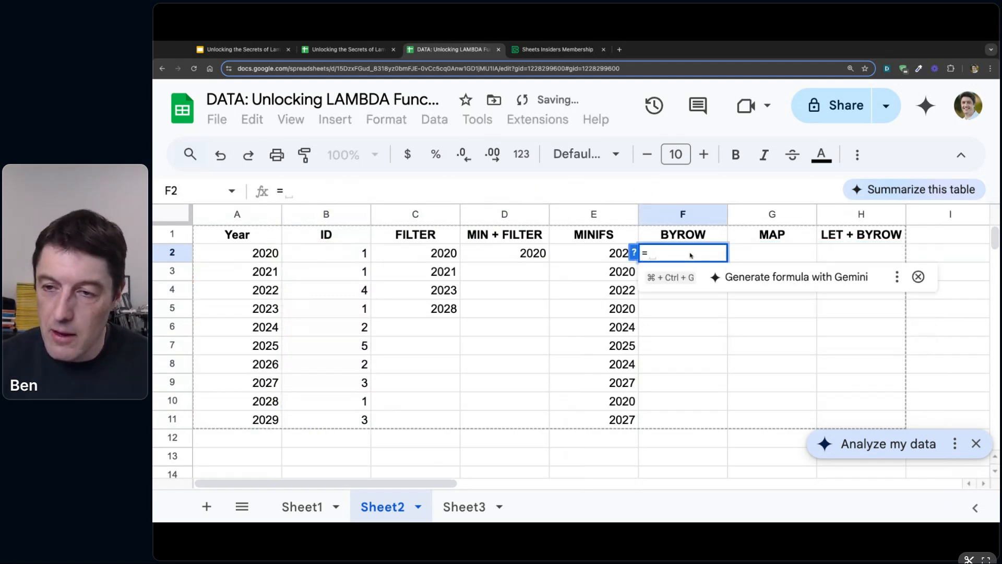
type("BYROW(")
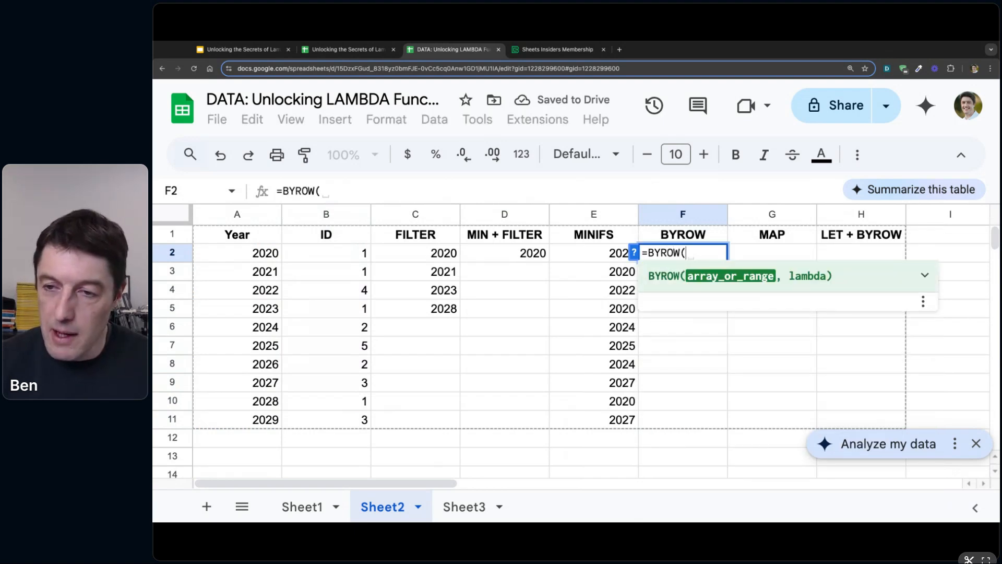
left_click(325, 255)
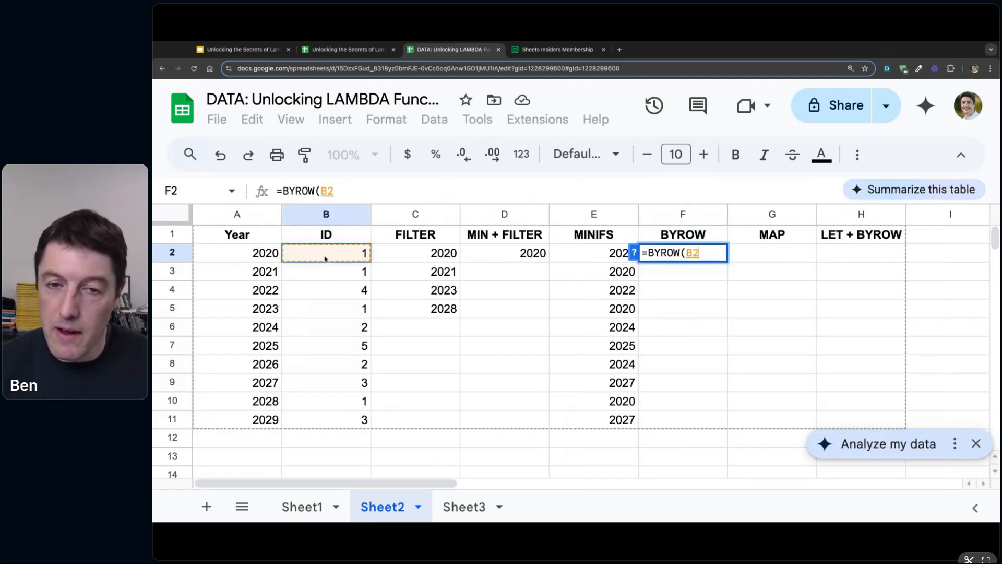
key("shift+Down")
key("shift+Down")
key("shift+Down")
key("shift+Down")
key("shift+Down")
key("shift+Down")
key("shift+Down")
key("shift+Down")
key("shift+Down")
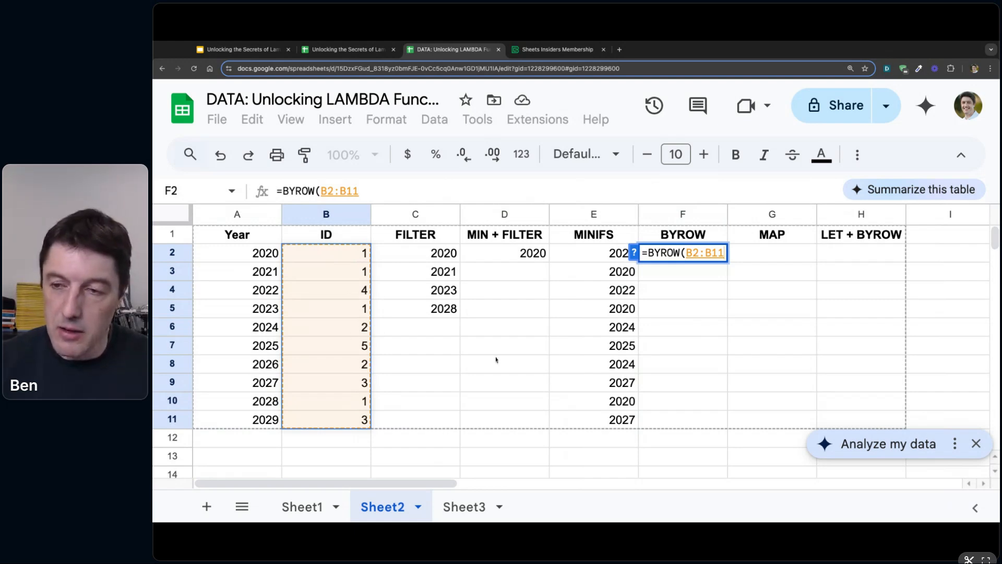
- Add a LAMBDA with the name id to the F2 formula, containing a MINIFS with the Year column A2:A11 as range
type(",LAMBDA(")
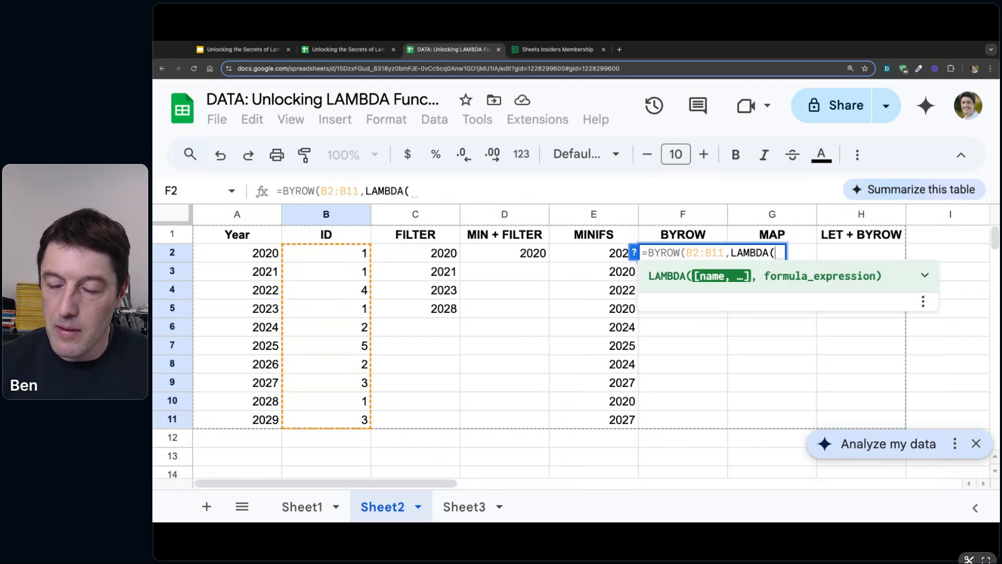
type("id,")
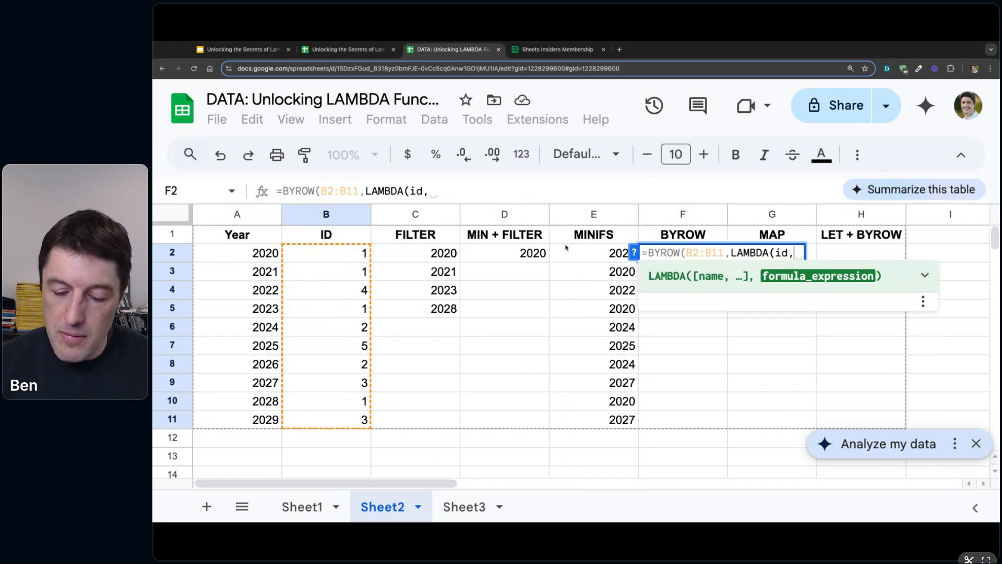
type("MIN")
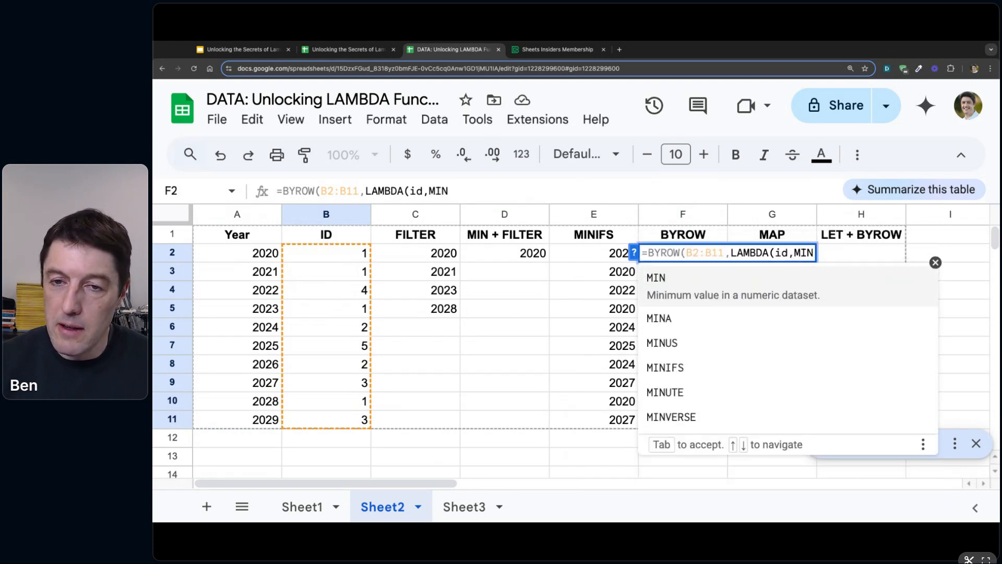
type("IFS(")
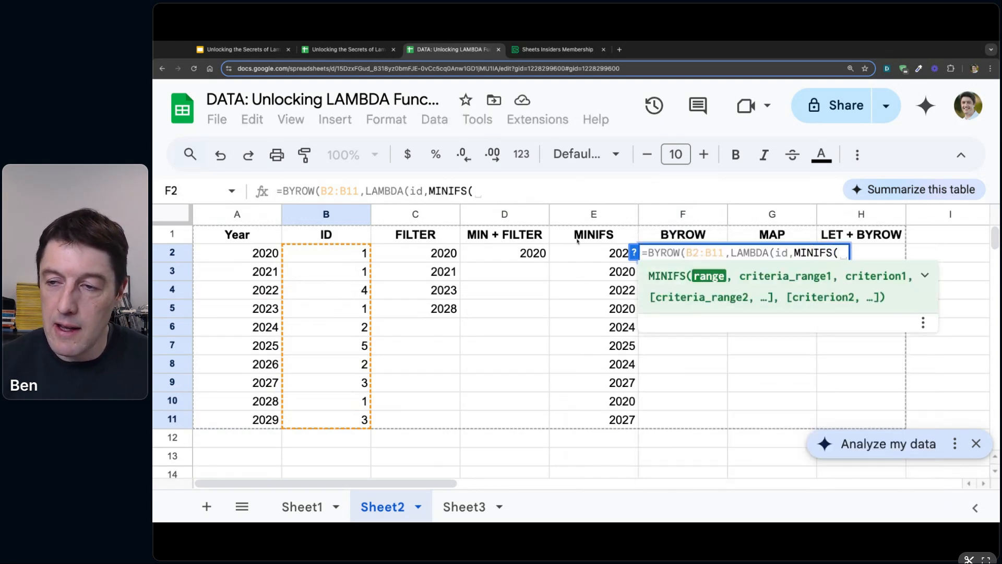
left_click(251, 259)
key("ctrl+shift+Down")
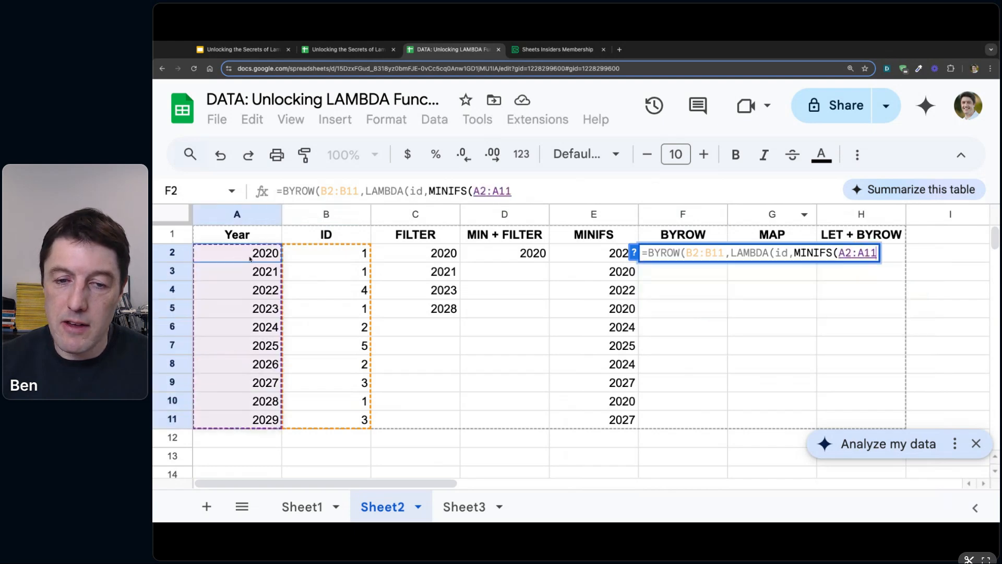
left_click(522, 189)
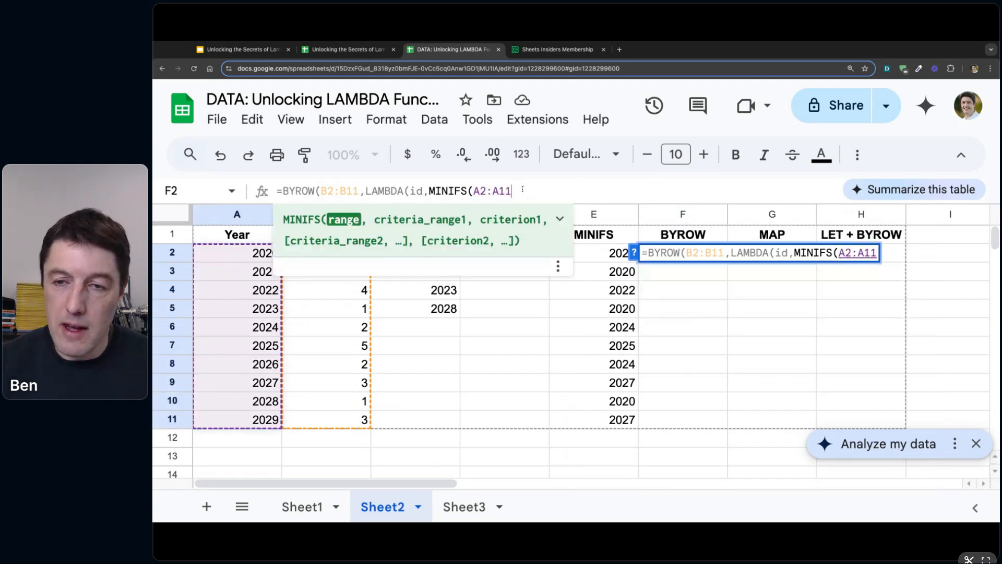
type(",")
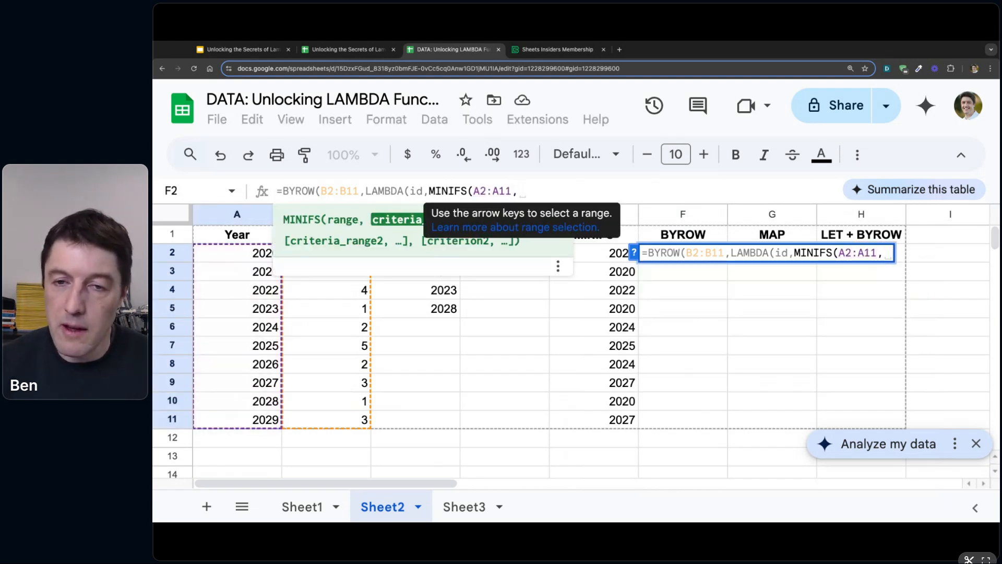
- Try ids as the LAMBDA name and as the MINIFS criteria range in F2, and restore the name id with the criteria range empty
left_click(516, 192)
left_click(423, 191)
type("s")
left_click(565, 191)
type("ids")
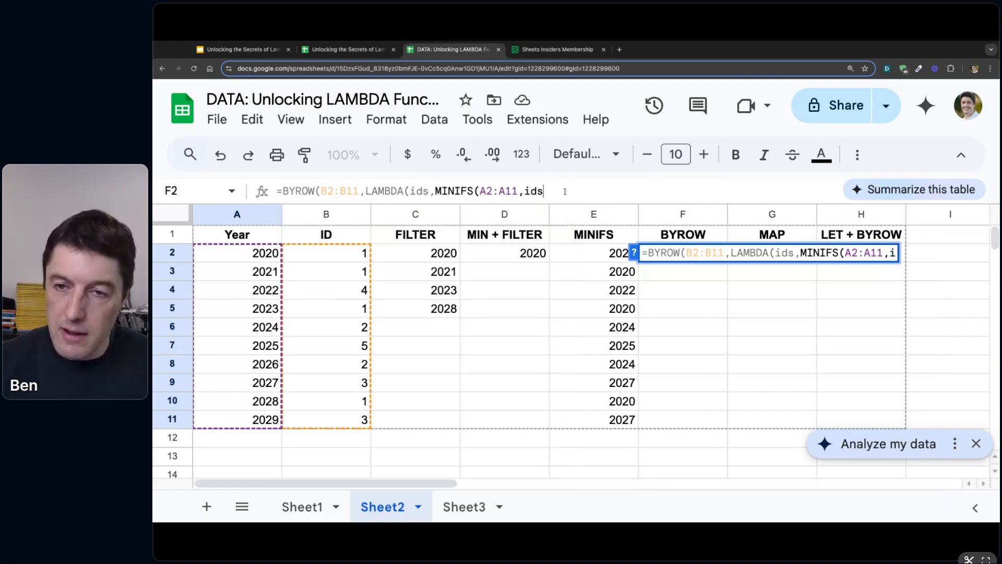
key("BackSpace")
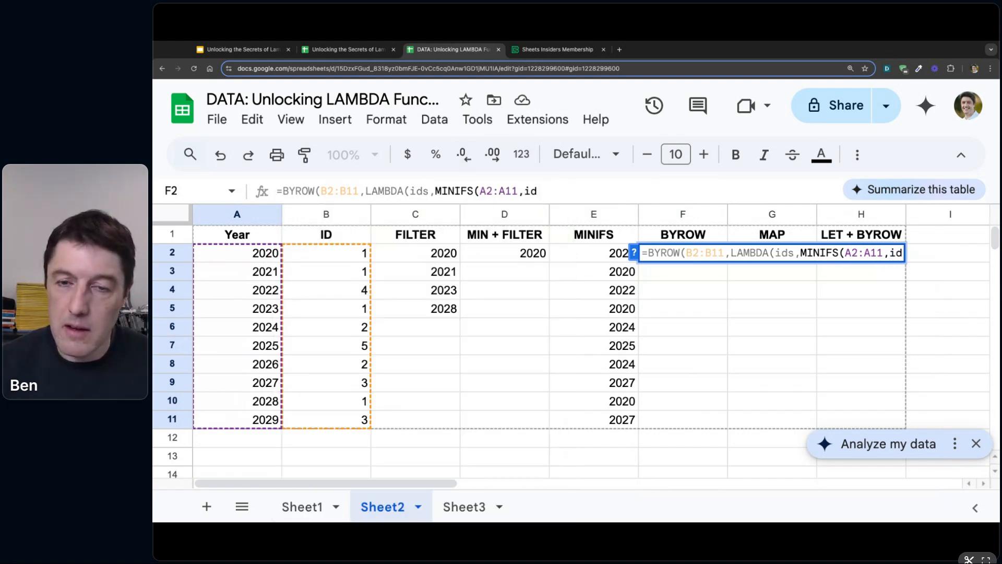
left_click(429, 191)
key("BackSpace")
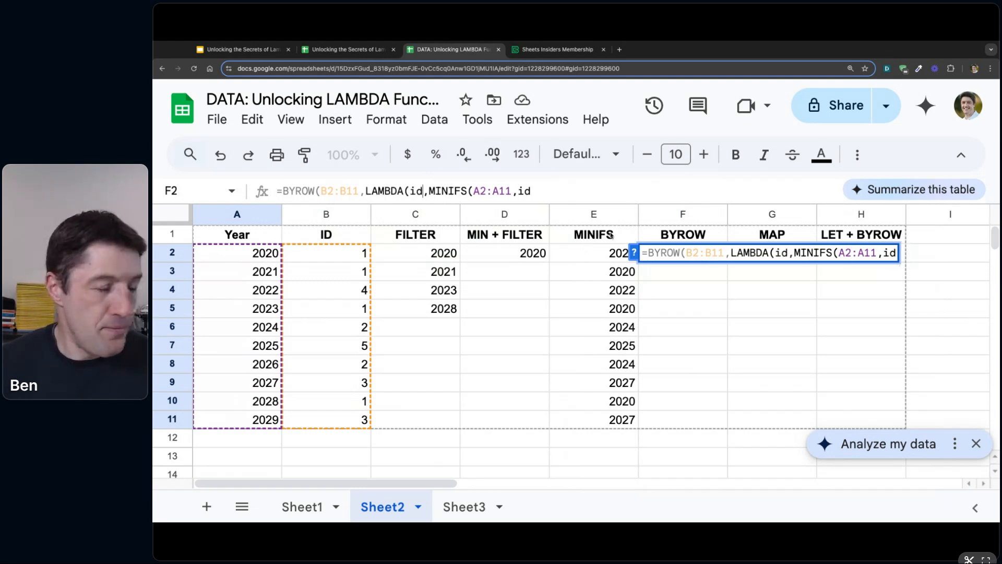
left_click(520, 191)
key("BackSpace")
key("BackSpace")
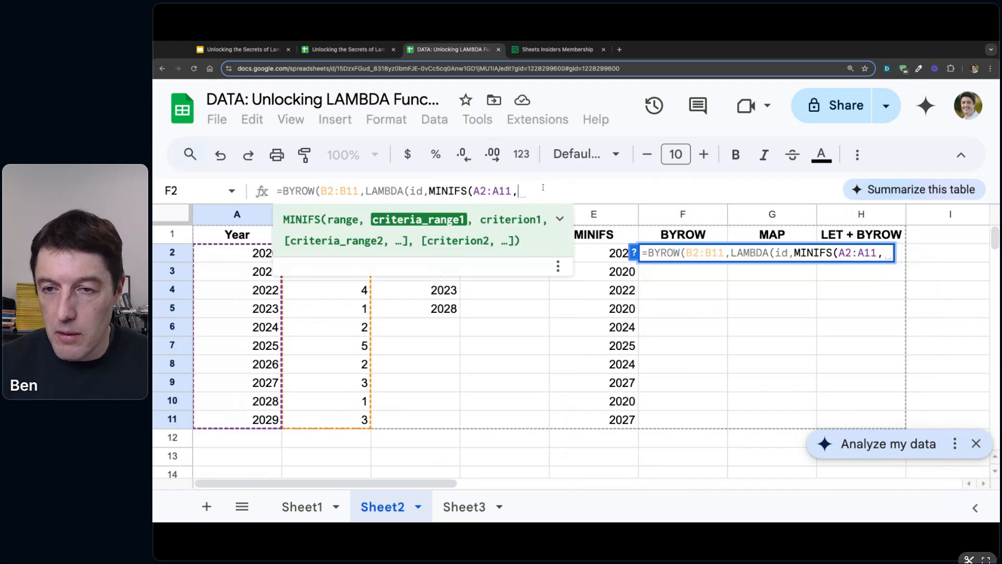
- Complete the MINIFS in F2 with the condition B2:B11=id, close all parentheses and enter the formula
left_click(340, 423)
key("shift+Up")
key("shift+Up")
key("shift+Up")
key("shift+Up")
key("shift+Up")
key("shift+Up")
key("shift+Up")
key("shift+Up")
key("shift+Up")
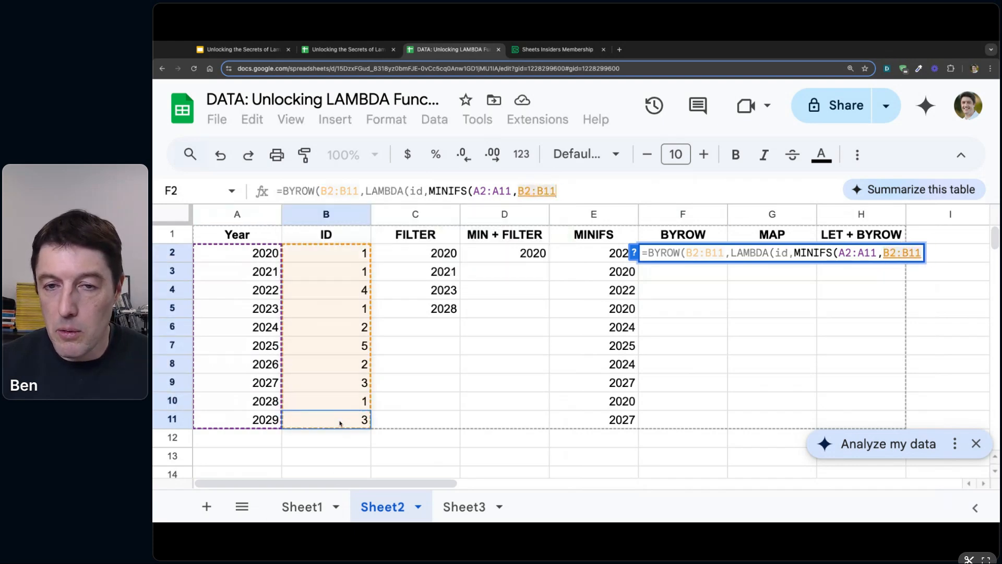
type("=")
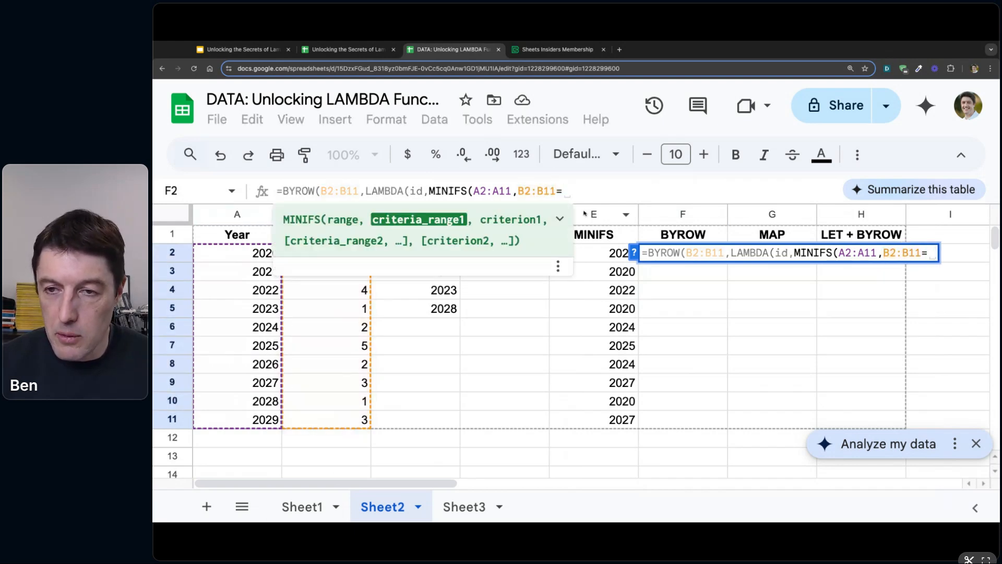
type("id)))")
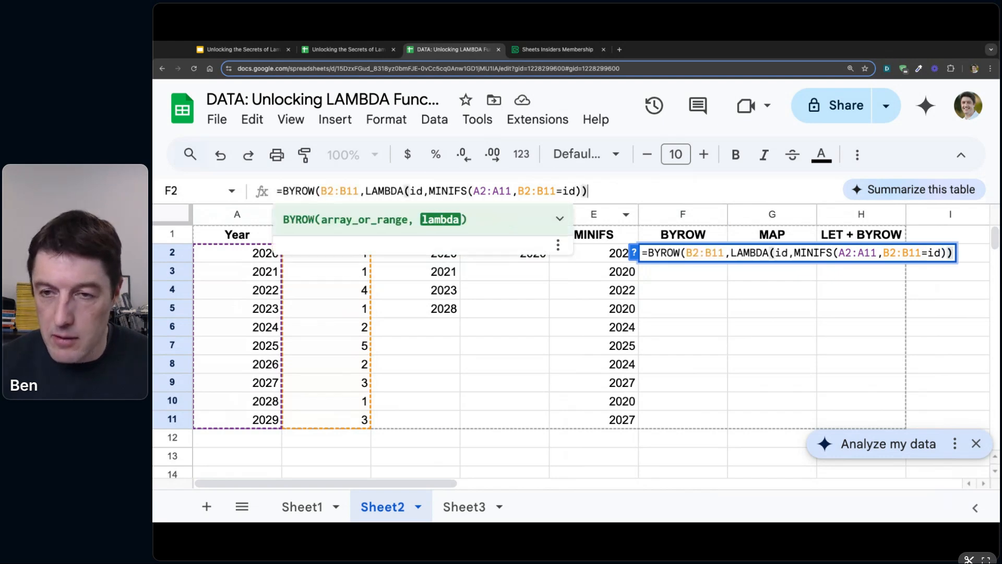
key("Return")
key("Up")
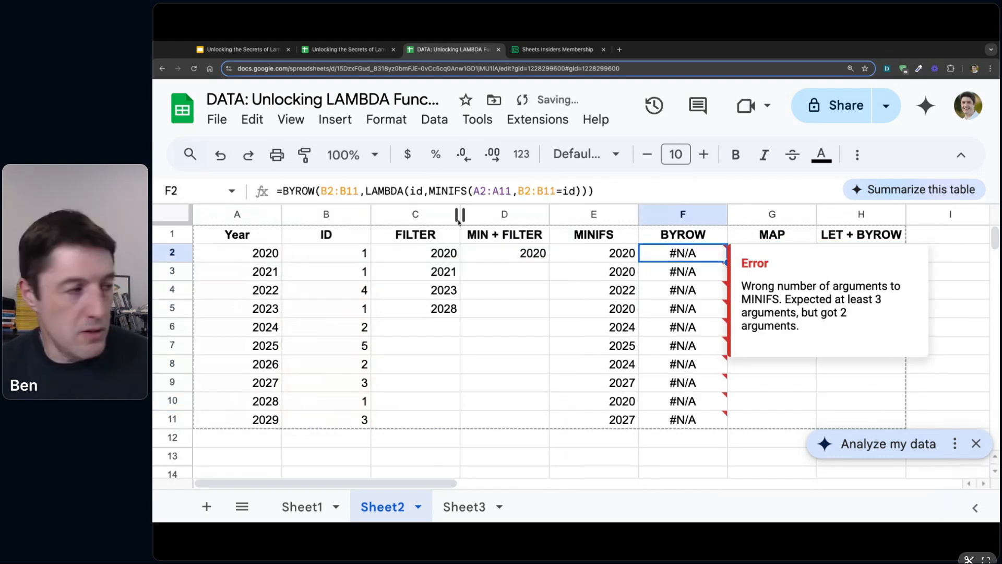
- Replace the equals sign in the F2 MINIFS with a comma, making B2:B11 the criteria range and id the criterion
left_click(573, 191)
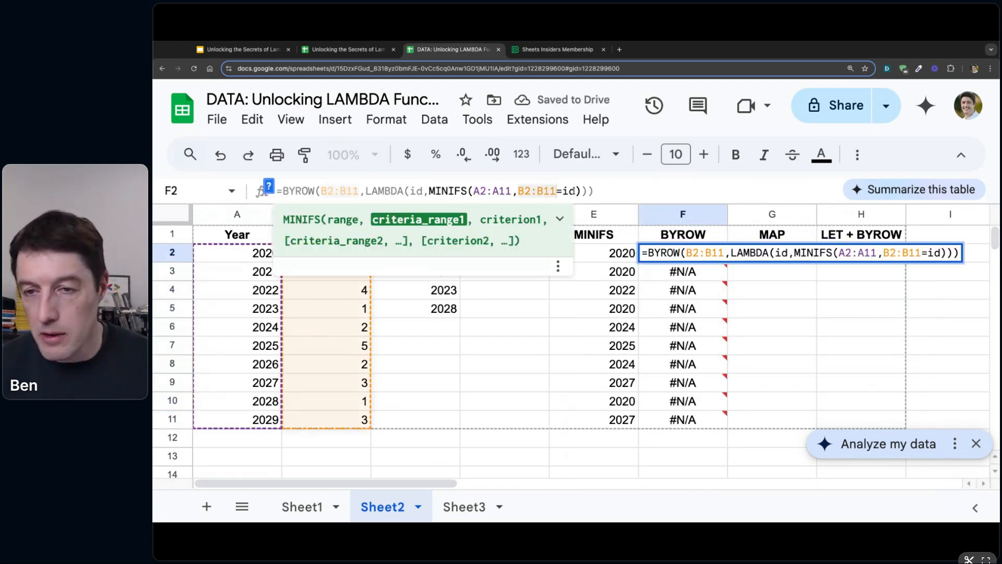
key("BackSpace")
type(",")
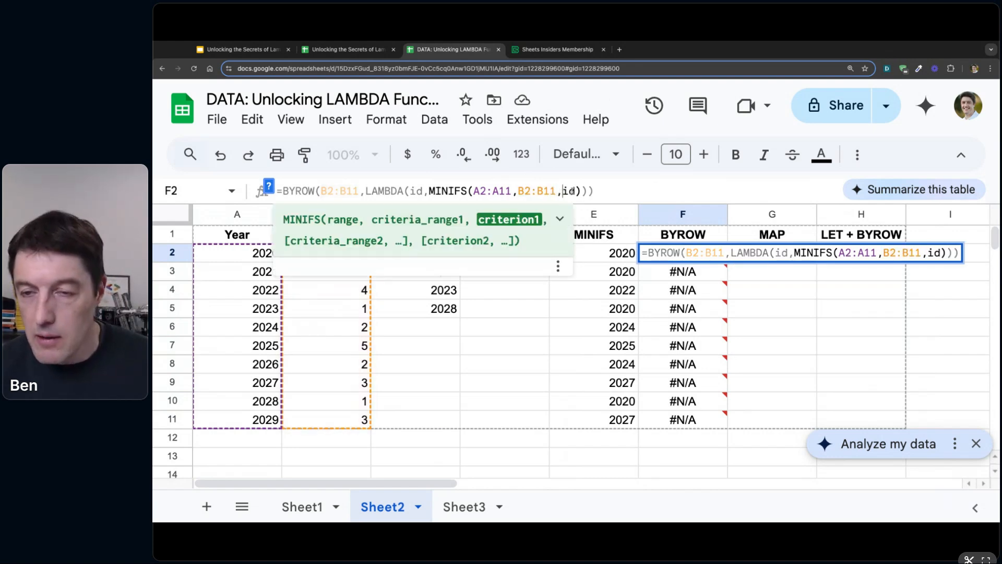
key("Return")
key("Up")
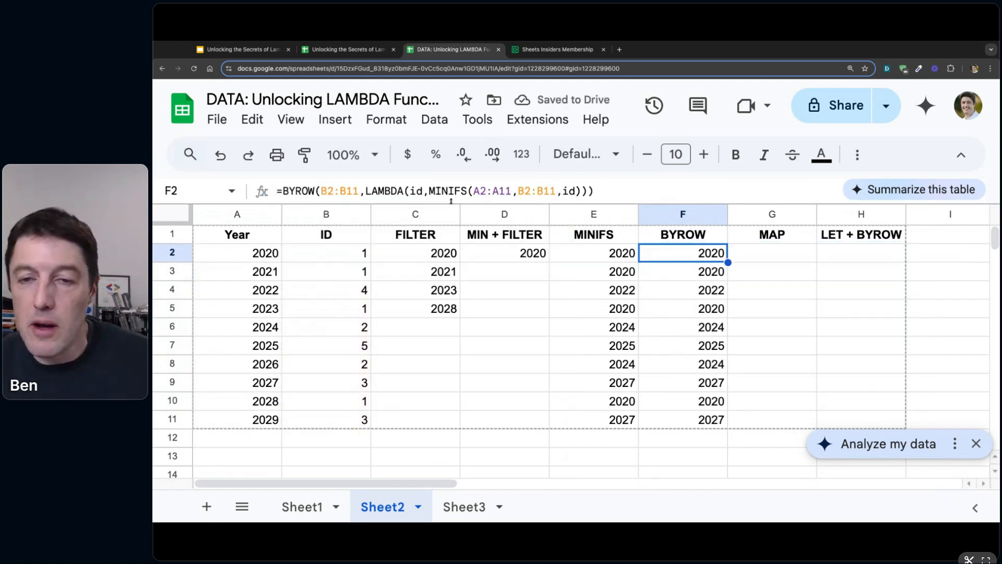
- Review the BYROW range and the MINIFS criteria range in the F2 formula
left_click_drag(451, 202, 452, 207)
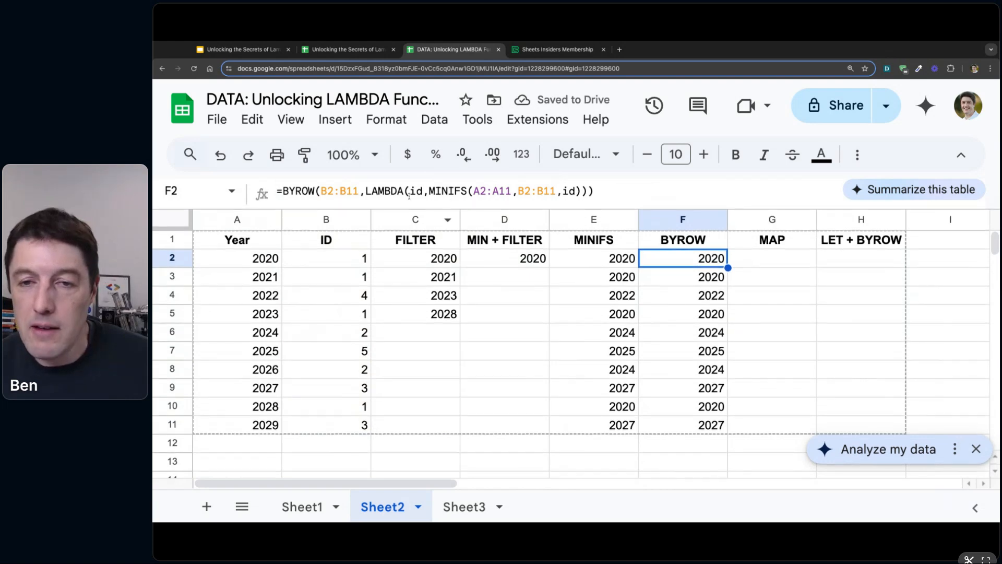
left_click(358, 195)
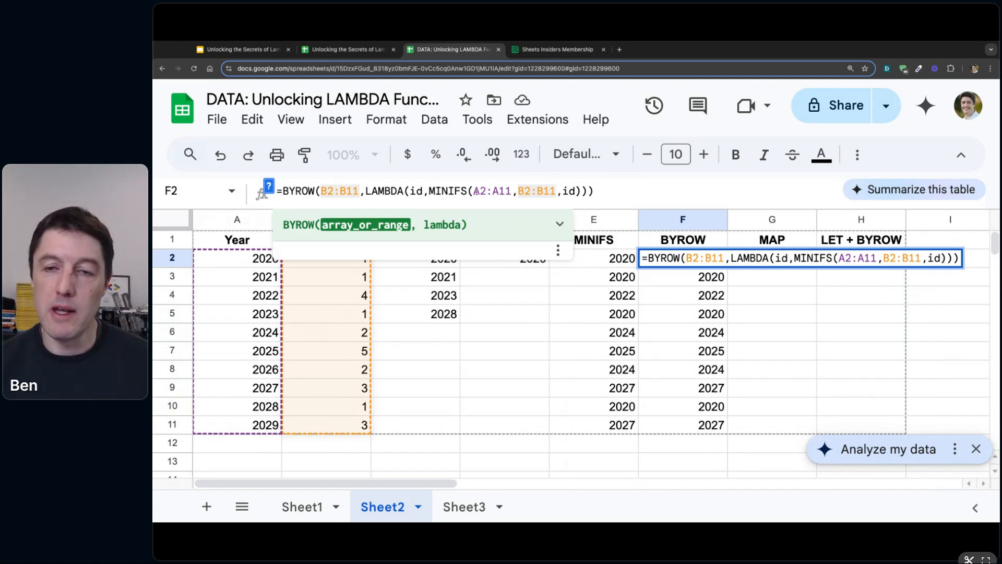
left_click(519, 191)
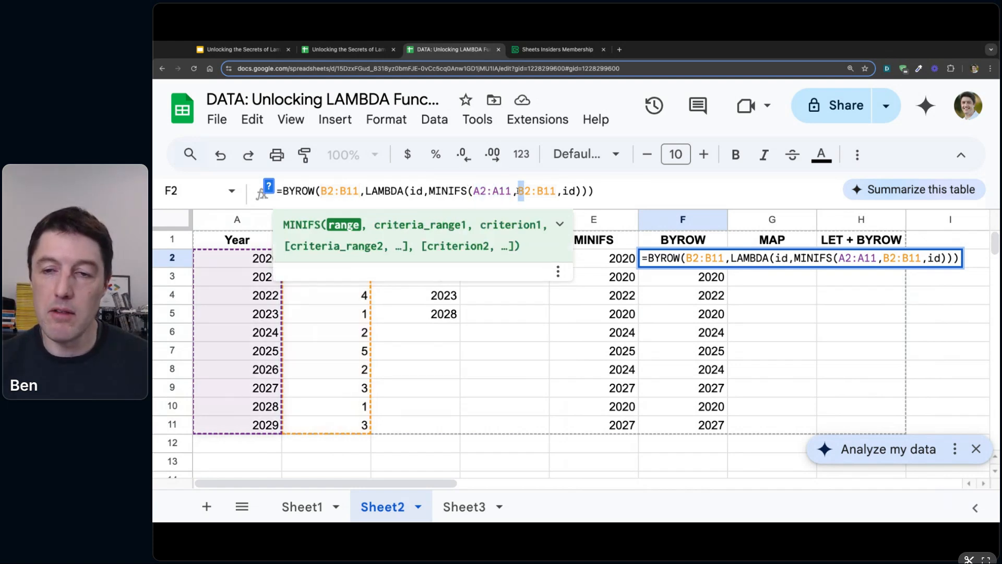
double_click(524, 191)
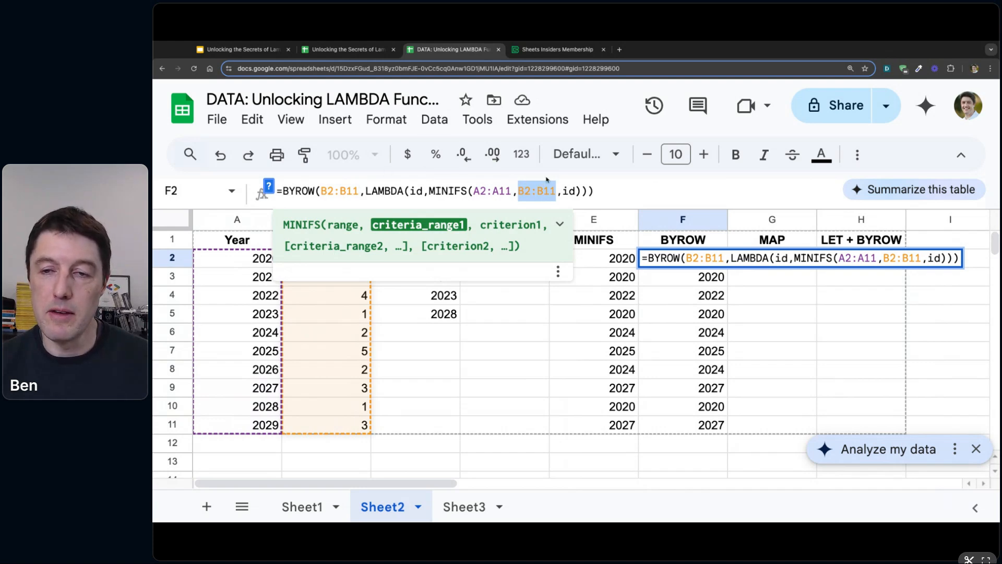
left_click(623, 184)
key("Return")
- Start a MAP formula in G2 with the Year range A2:A11 and the ID range B2:B11 as its arrays
key("Up")
key("Up")
key("Right")
key("Down")
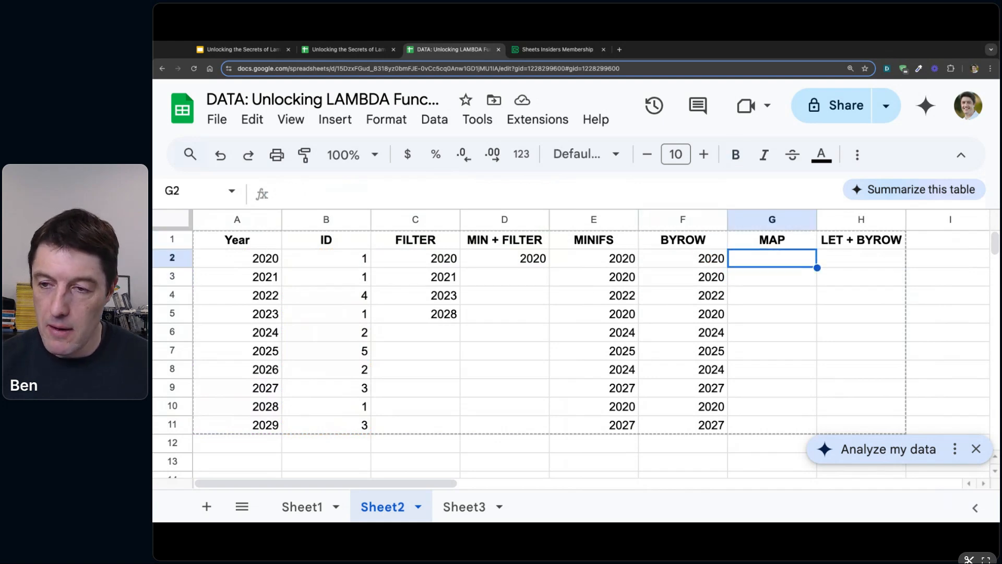
type("=M")
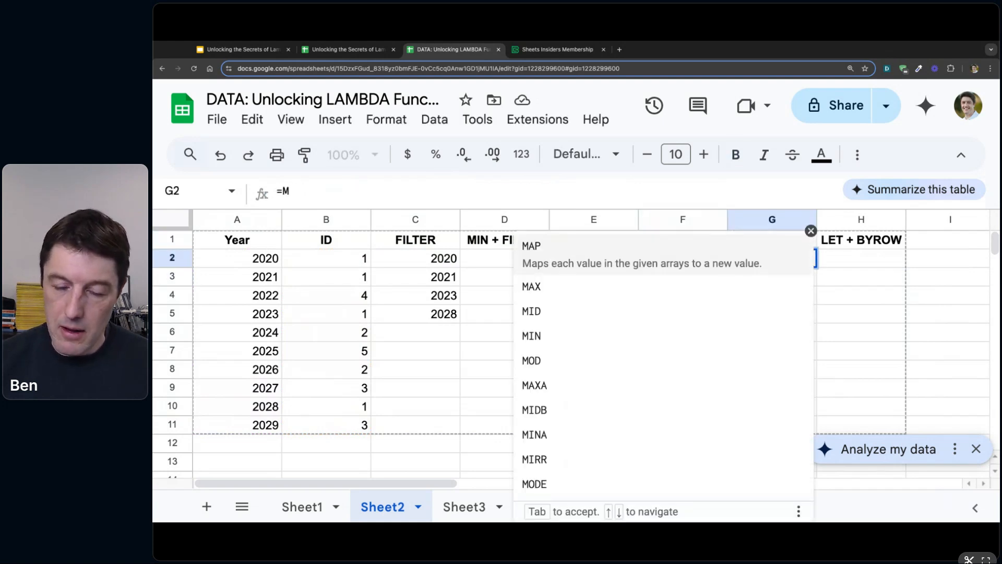
type("AP(")
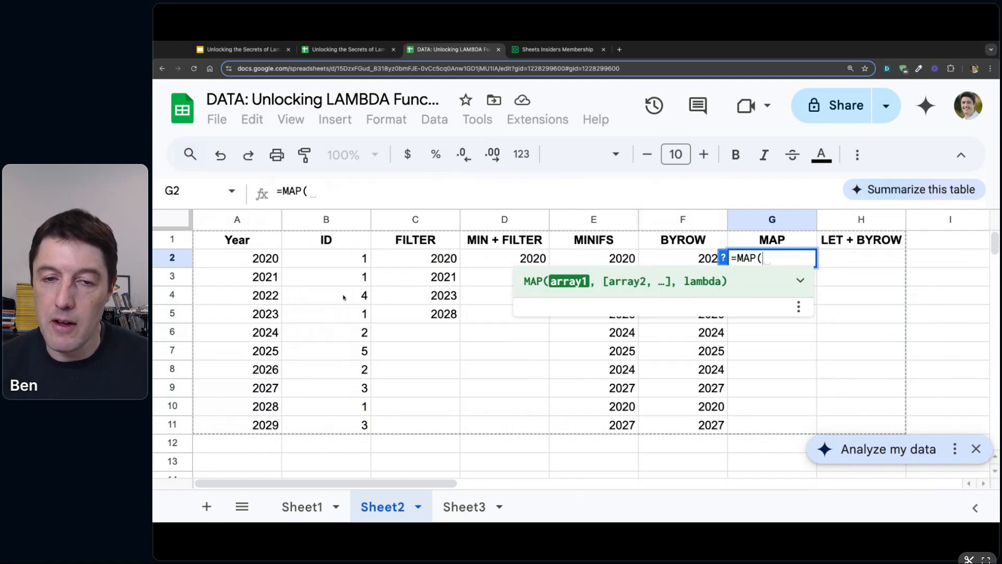
left_click(250, 266)
key("shift+Down")
key("shift+Down")
key("shift+Down")
key("shift+Down")
key("shift+Down")
key("shift+Down")
key("shift+Down")
key("shift+Down")
key("shift+Down")
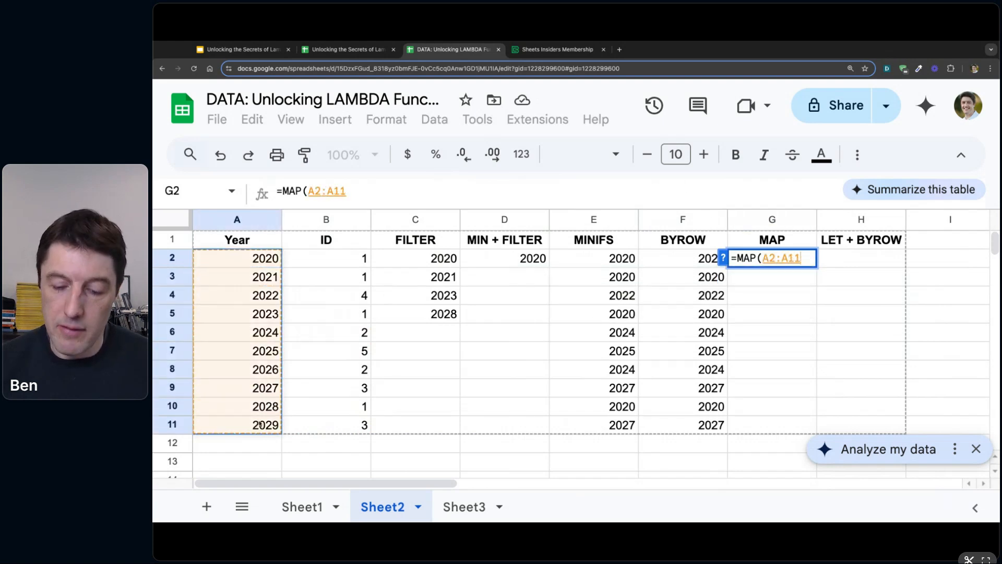
type(",")
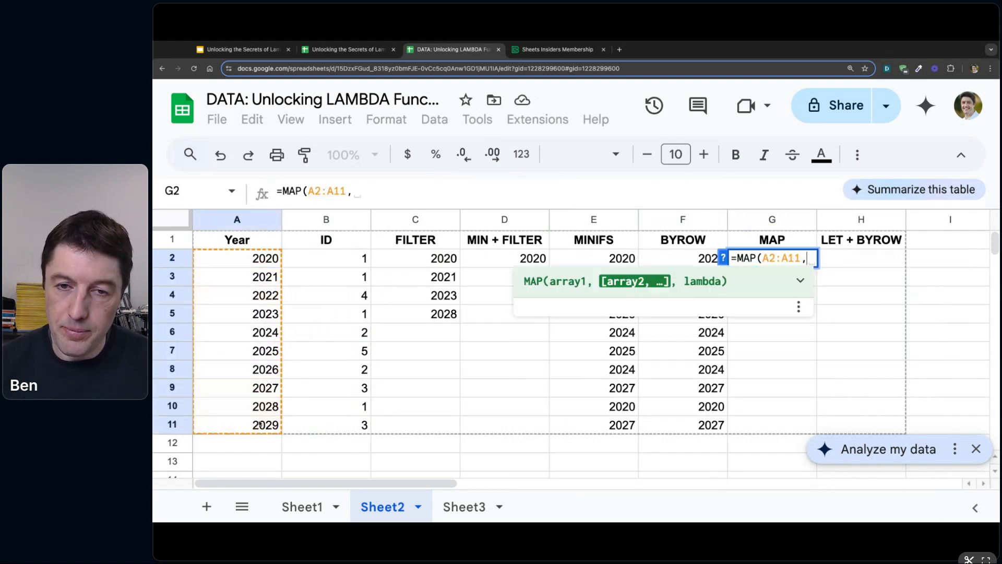
left_click(364, 258)
left_click_drag(364, 258, 360, 424)
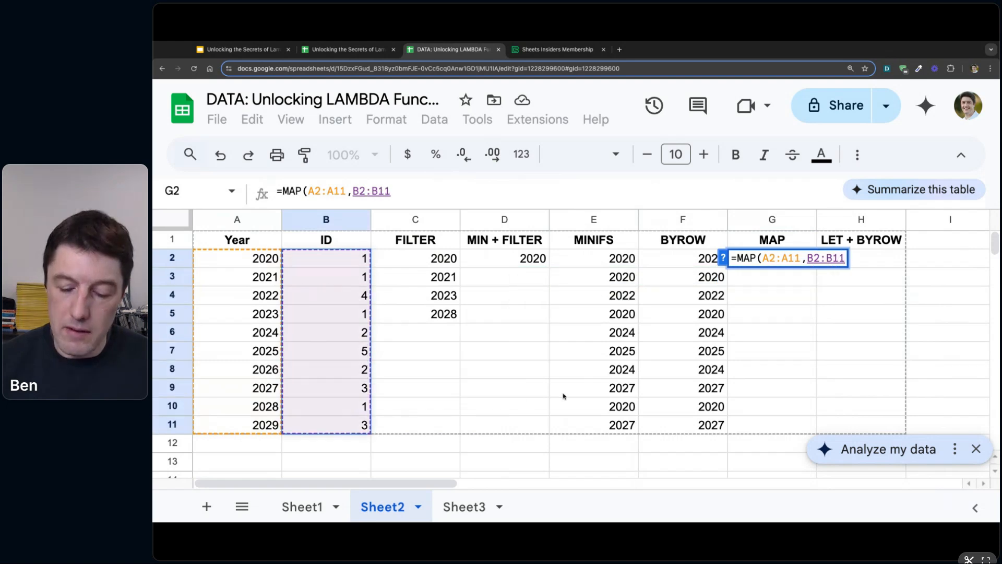
- Add a LAMBDA with the names years and ids to the MAP formula in G2
type(",LAMBDA(")
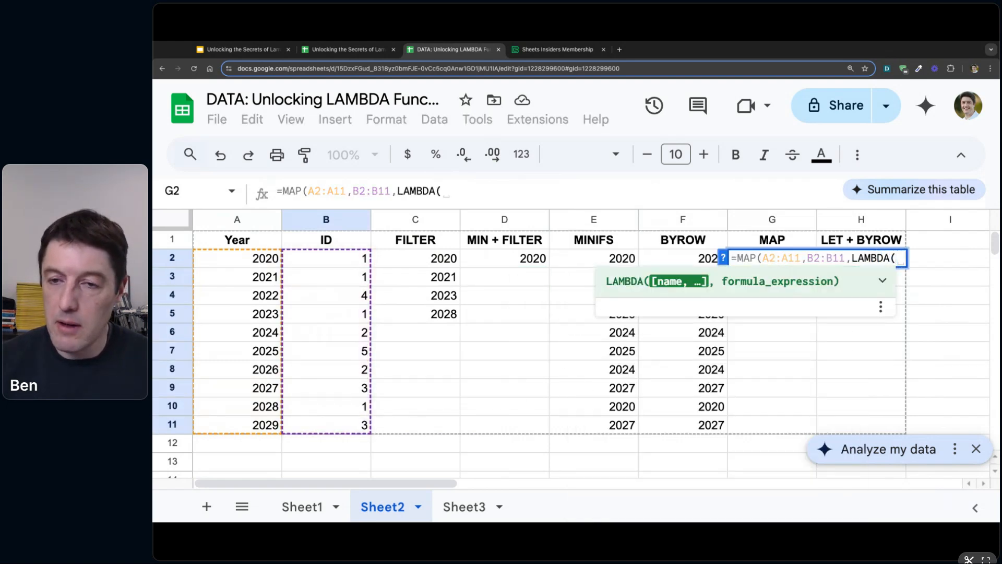
type("yeras")
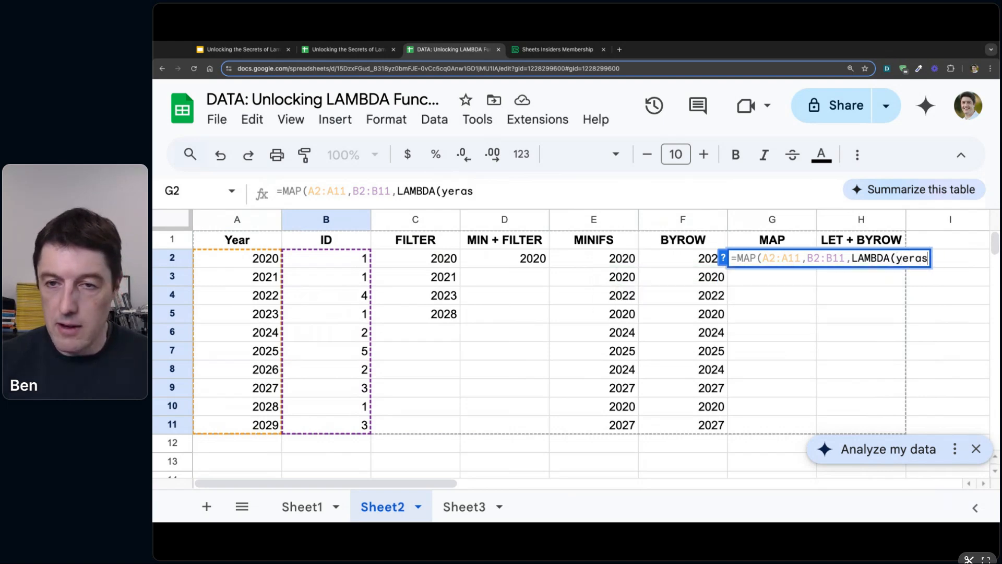
key("BackSpace")
key("BackSpace")
key("BackSpace")
type("ars,ids")
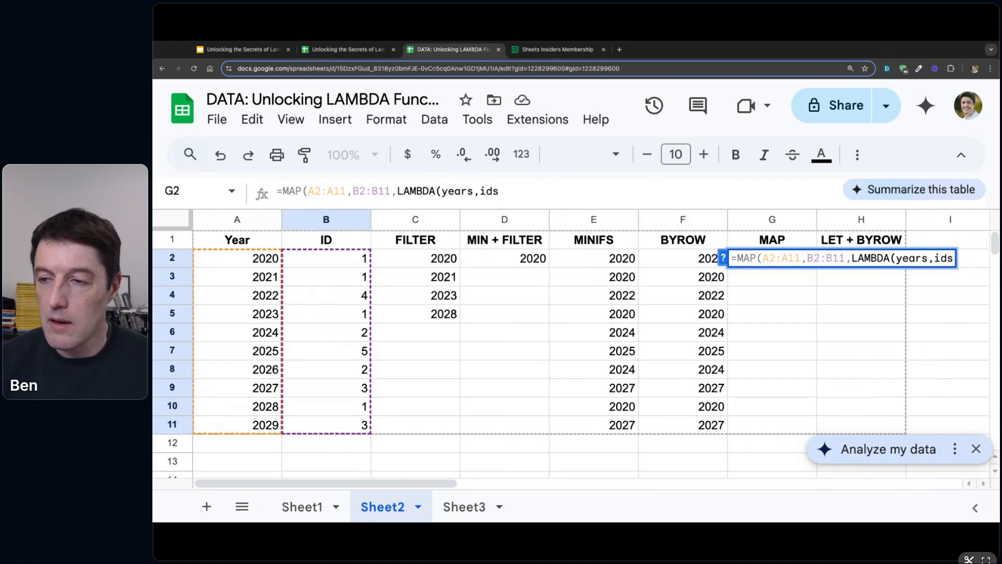
type(",")
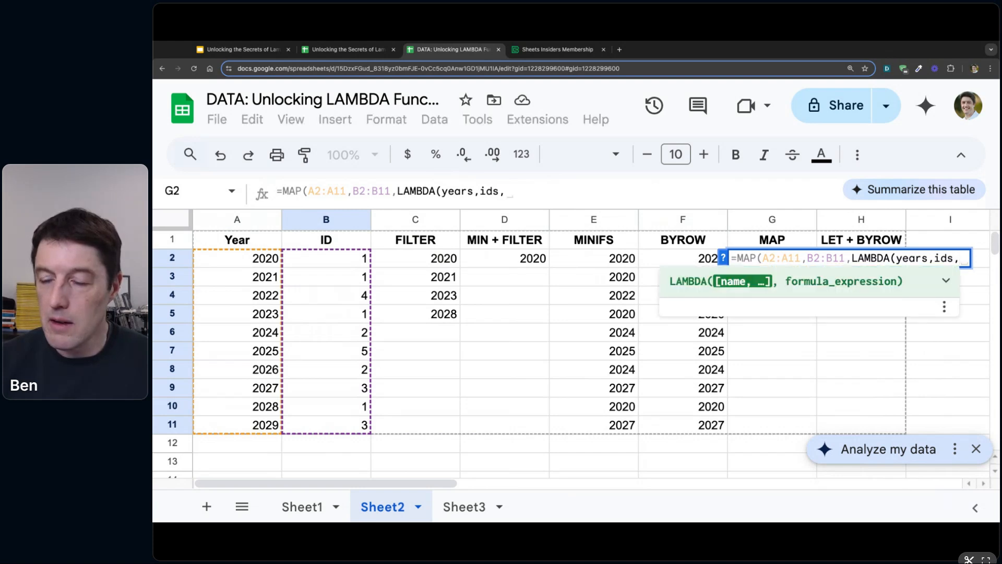
- Complete the MAP formula in G2 with MINIFS(years,ids,ids) as the LAMBDA's expression
type("MIN")
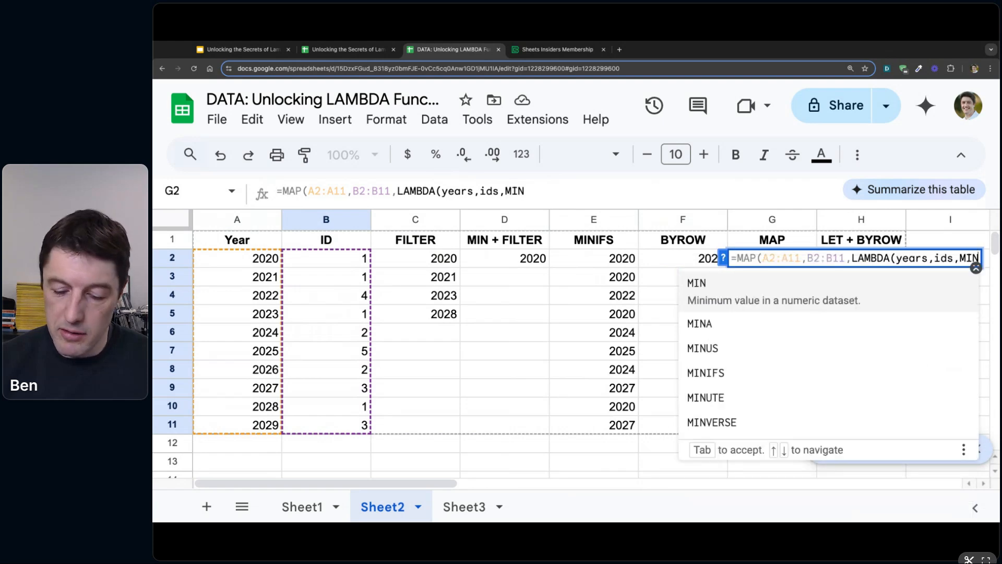
type("IFS(")
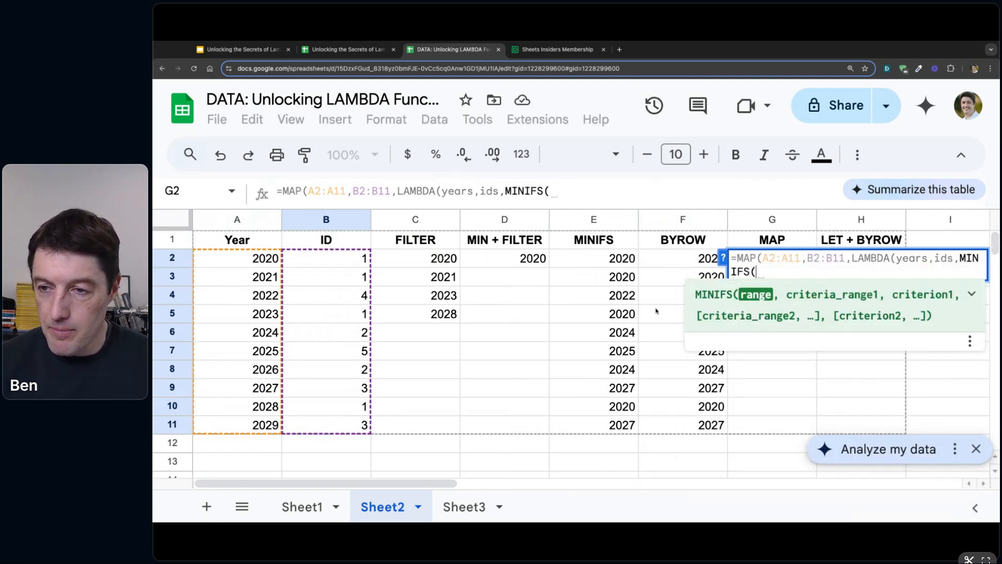
type("years,")
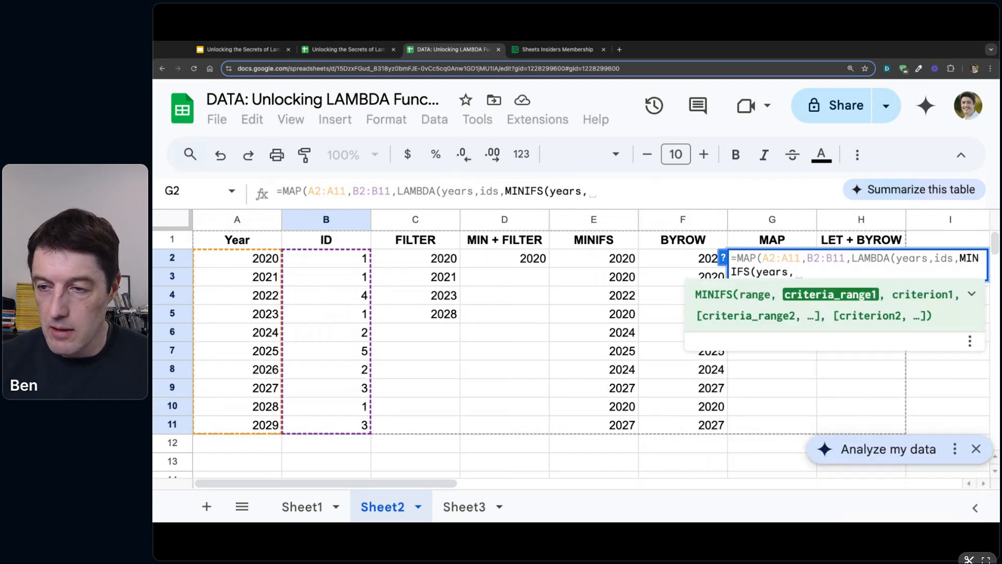
type("ids,")
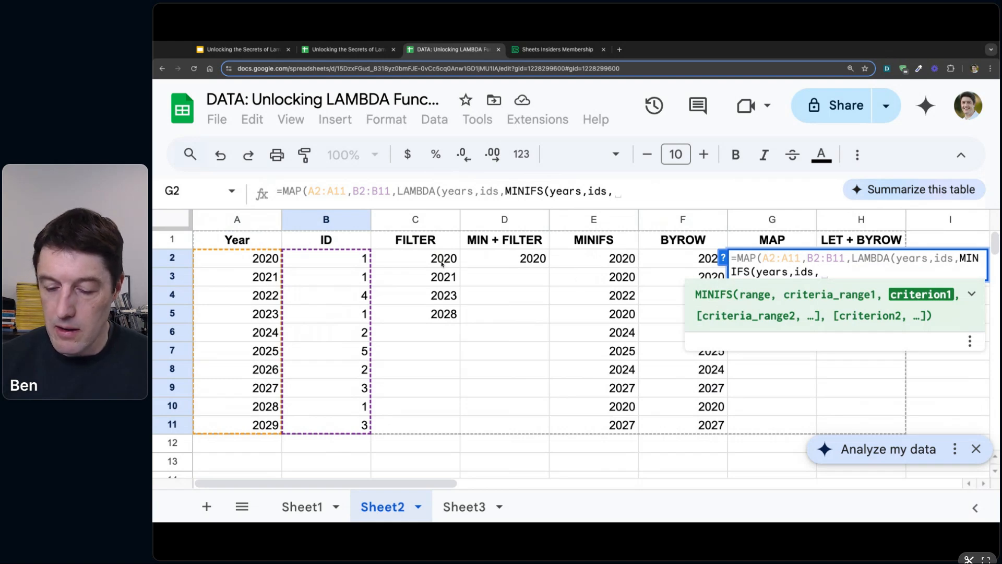
type("ids)")
key("Return")
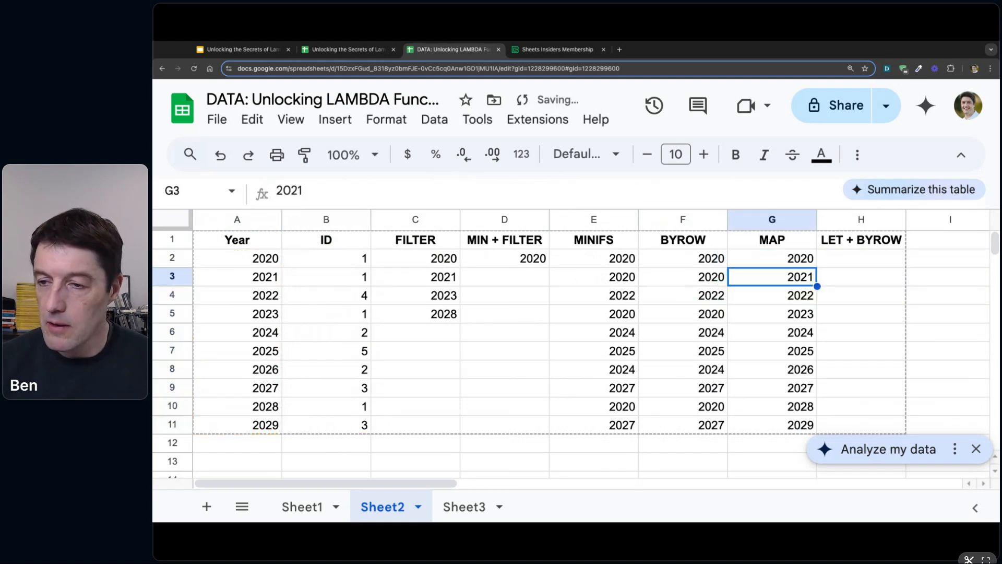
left_click(796, 256)
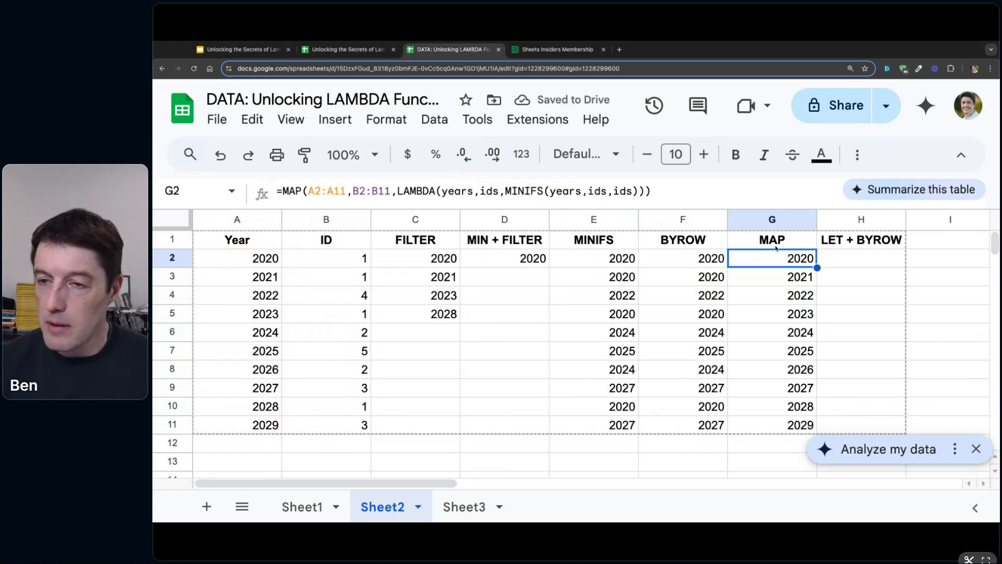
left_click_drag(614, 191, 686, 186)
key("BackSpace")
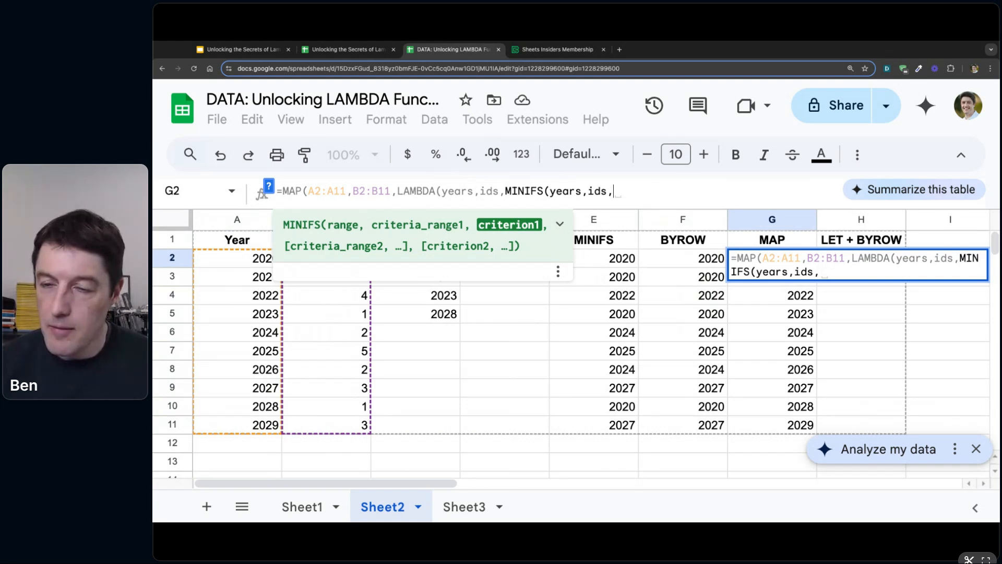
left_click(587, 194)
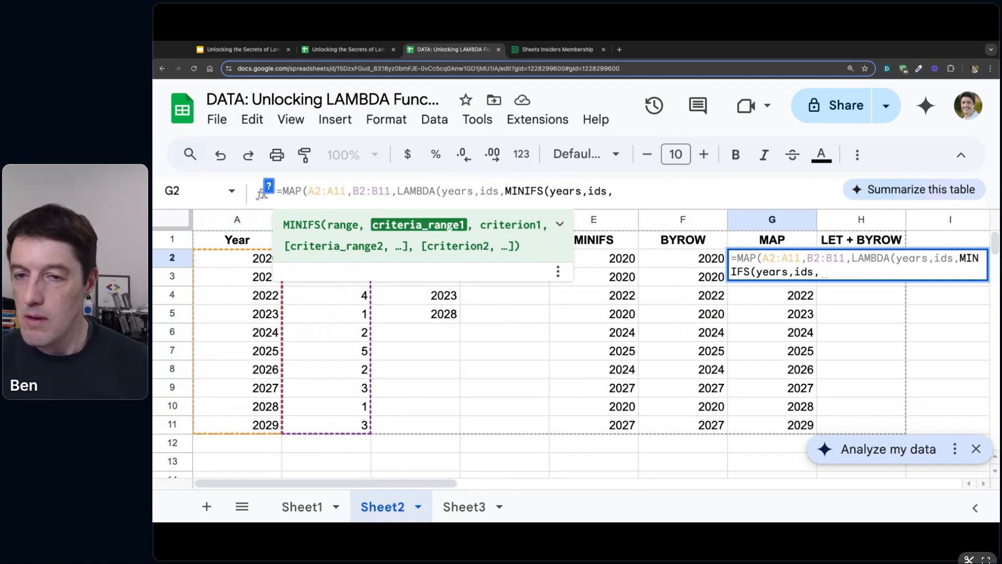
left_click_drag(505, 190, 613, 190)
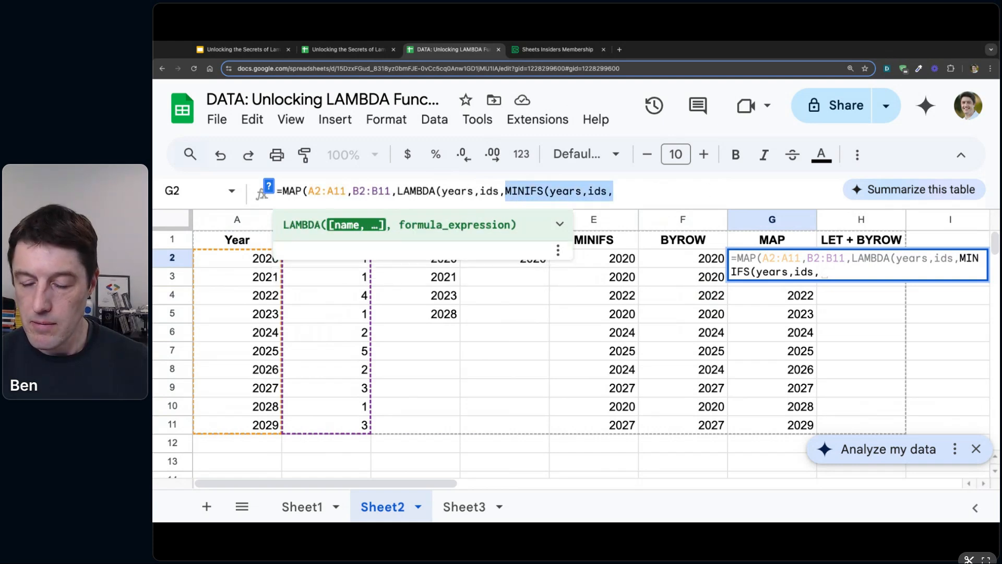
key("BackSpace")
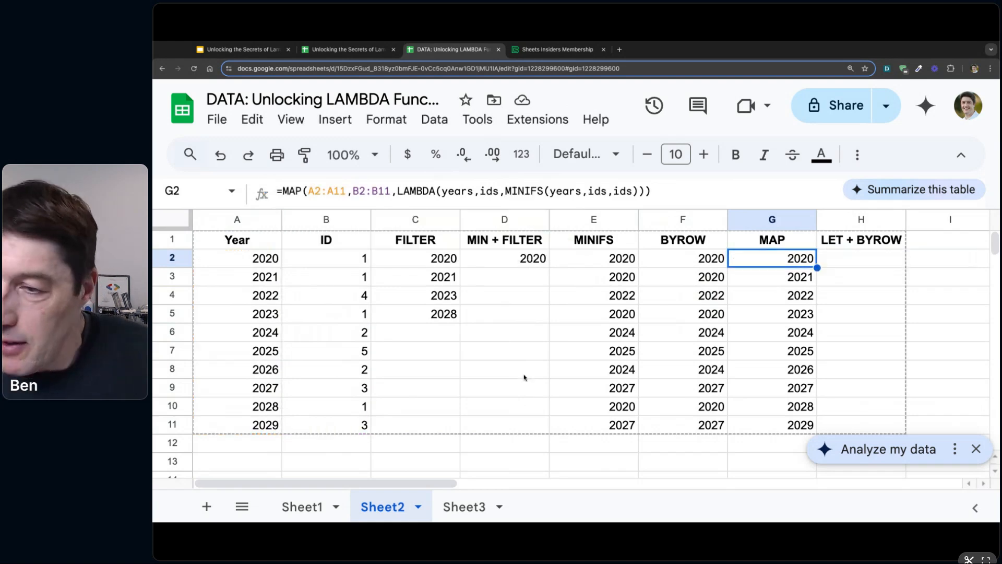
- Clear the MAP formula from G2 and fill the cell with yellow
key("Delete")
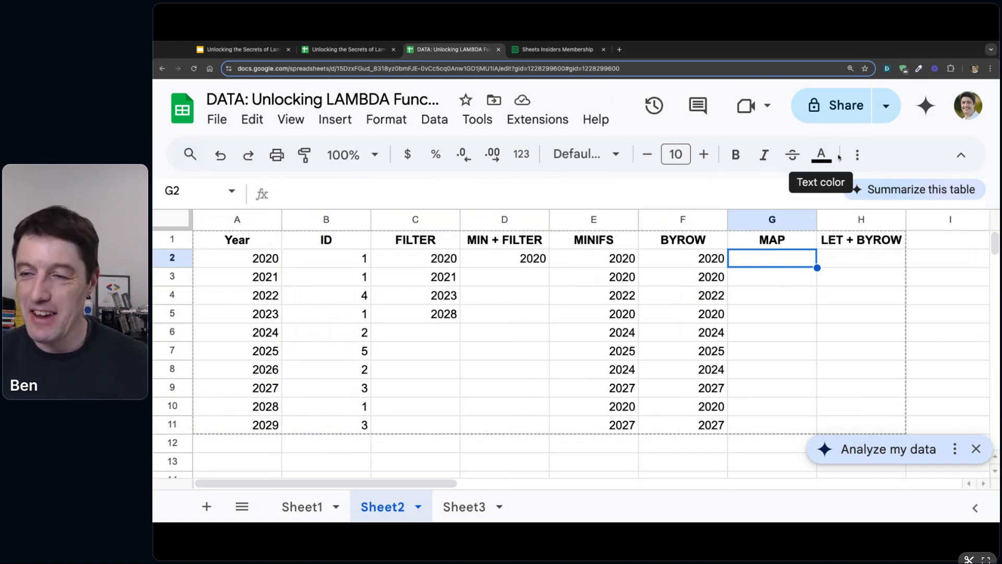
left_click(857, 155)
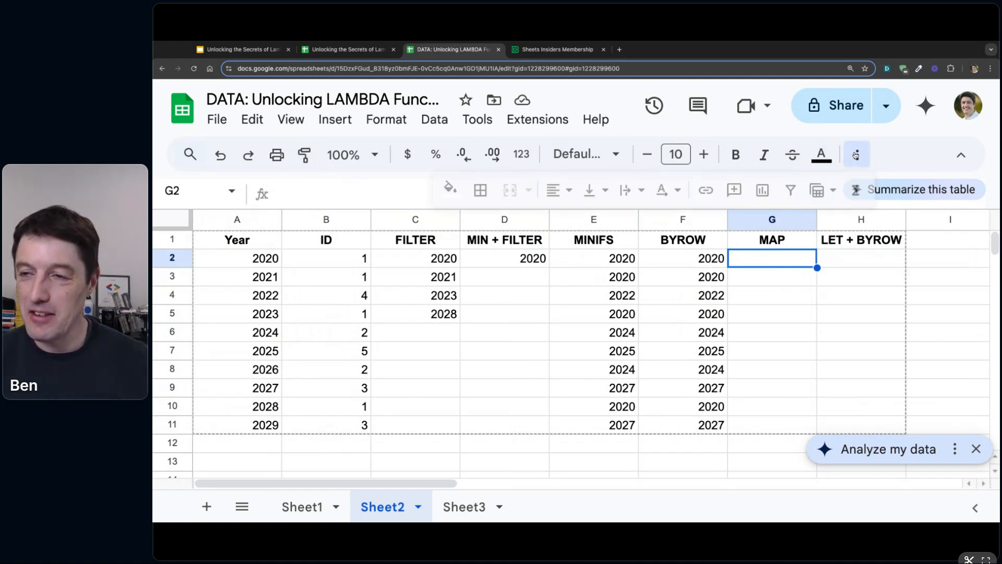
left_click(451, 189)
left_click(517, 272)
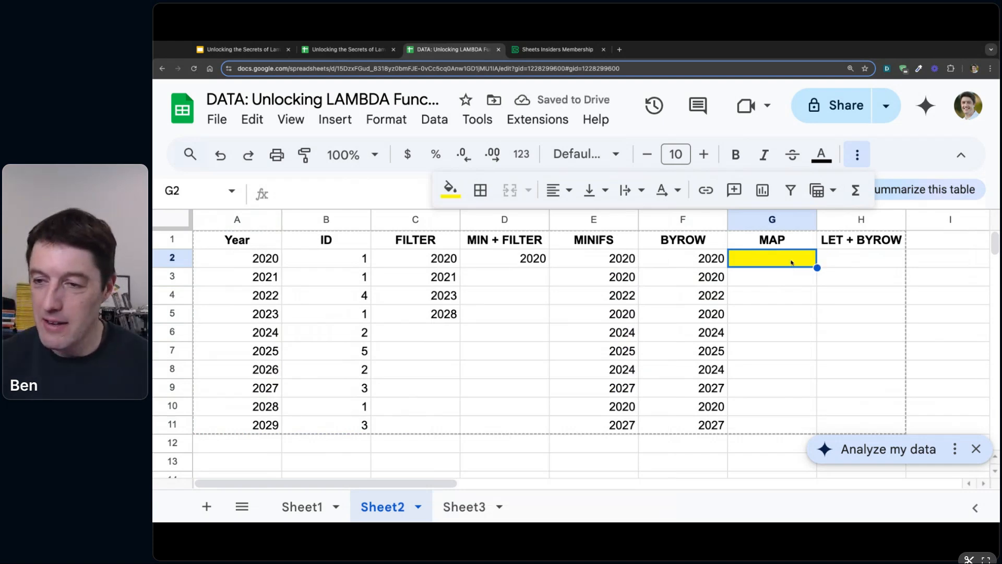
- Enter a reminder note in G2 consisting of the presenter's first name followed by TO FIX
type("B")
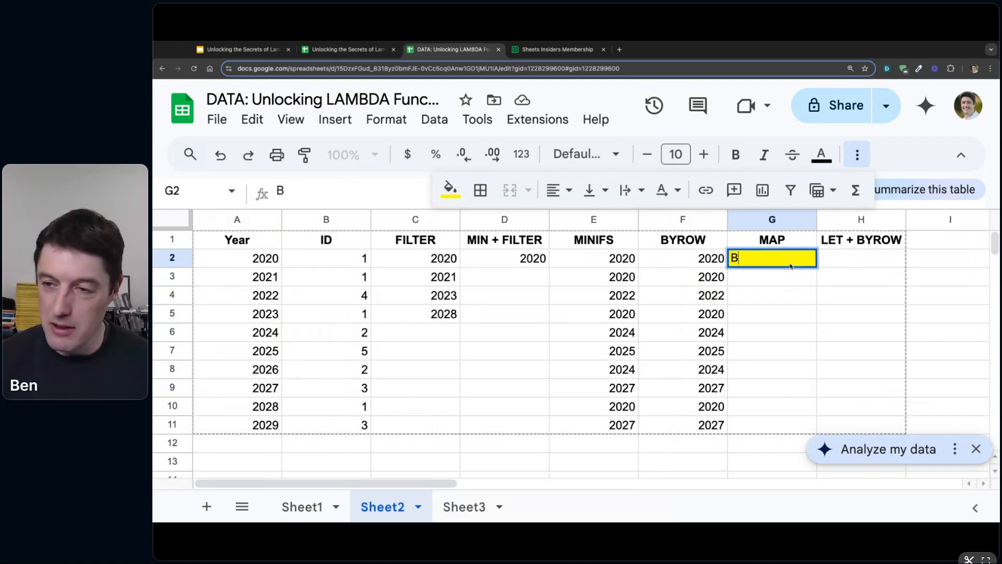
type("EN TO FIX")
key("Return")
key("Up")
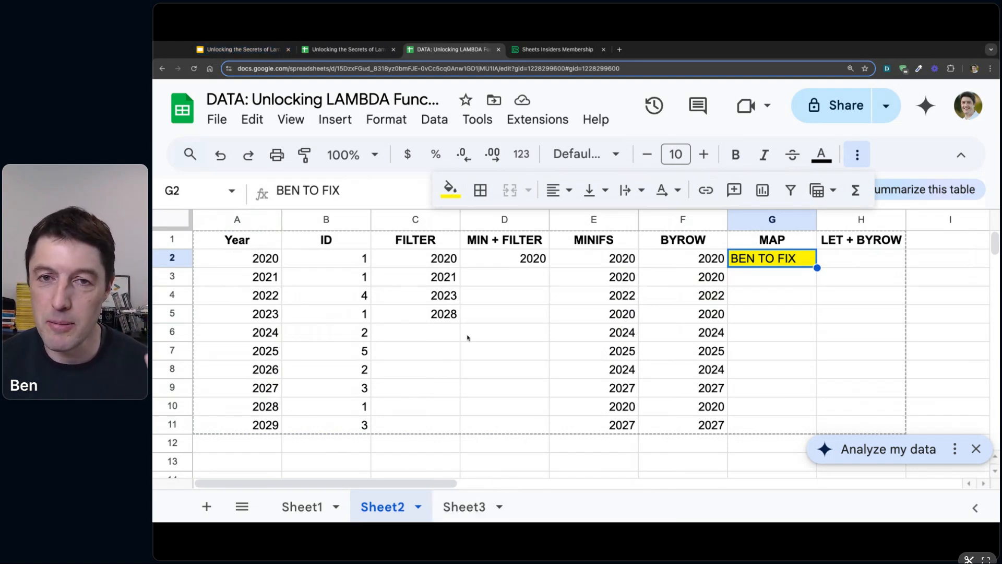
- Switch to the slide presentation and go through the Performance slides up to the Demo 3: Winning Streak title slide
left_click(239, 49)
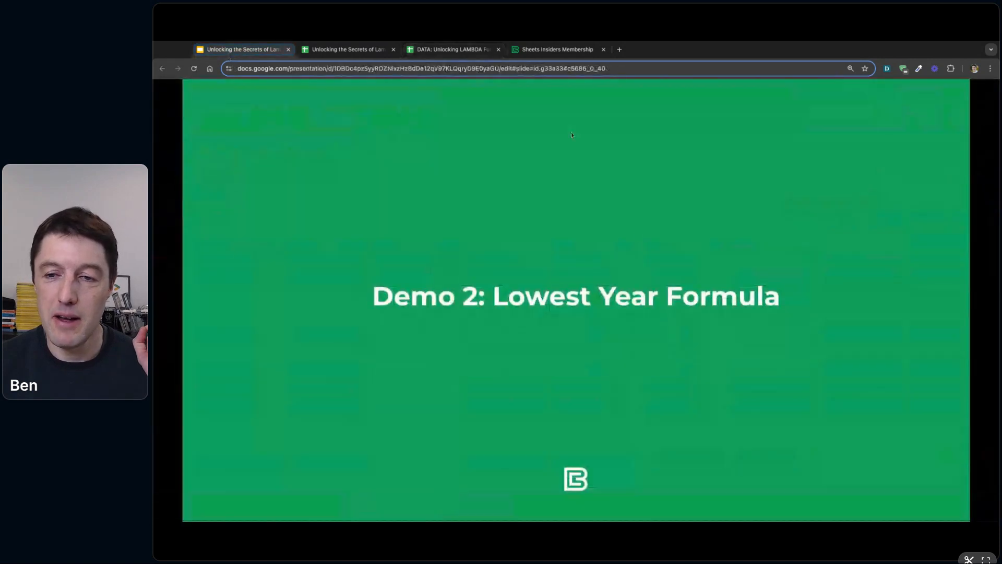
left_click(637, 265)
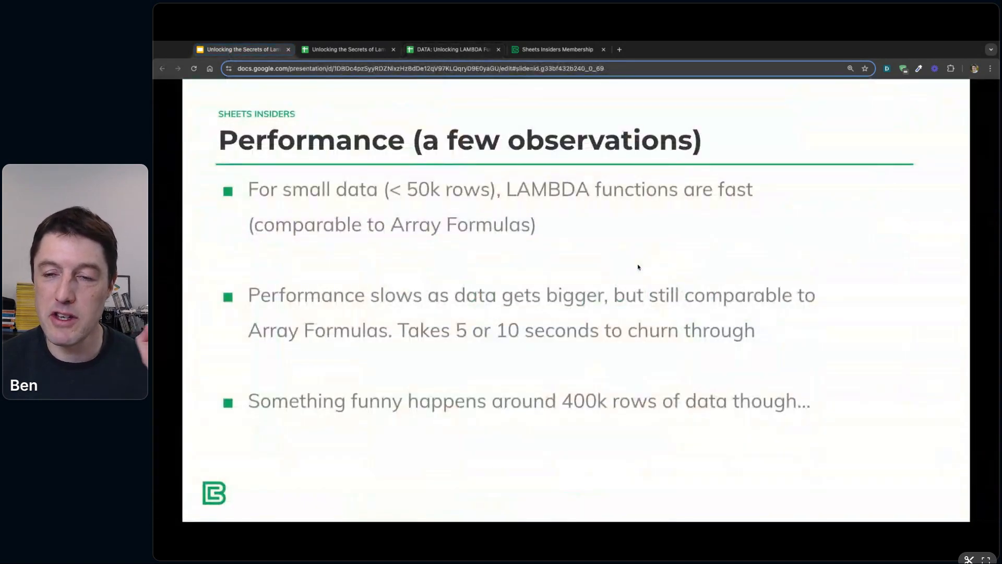
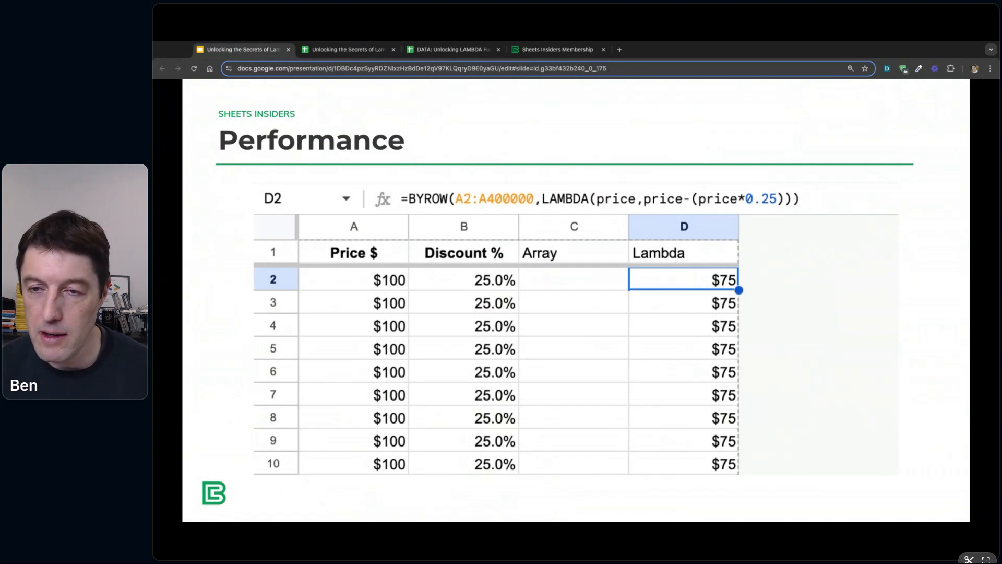
key("Right")
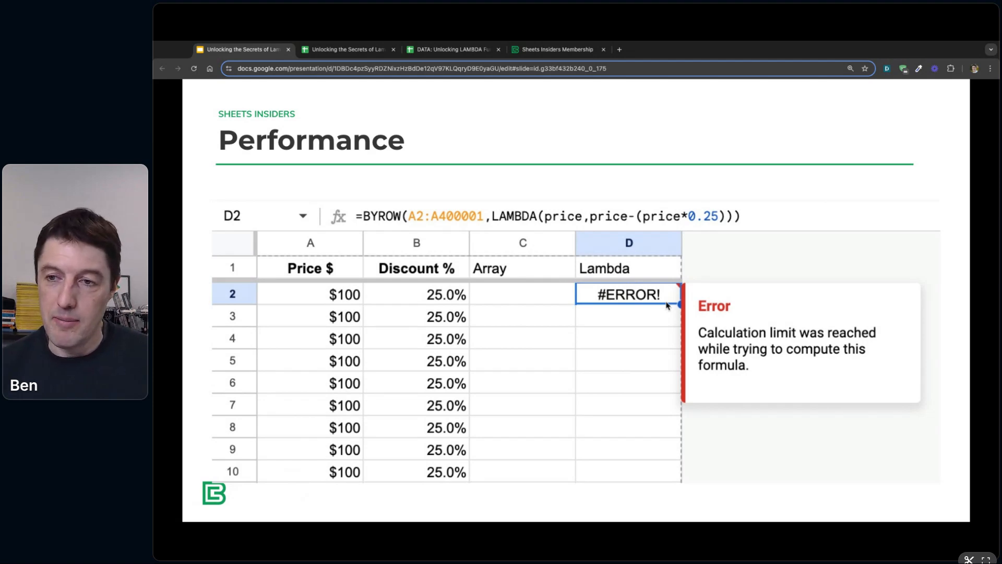
key("Right")
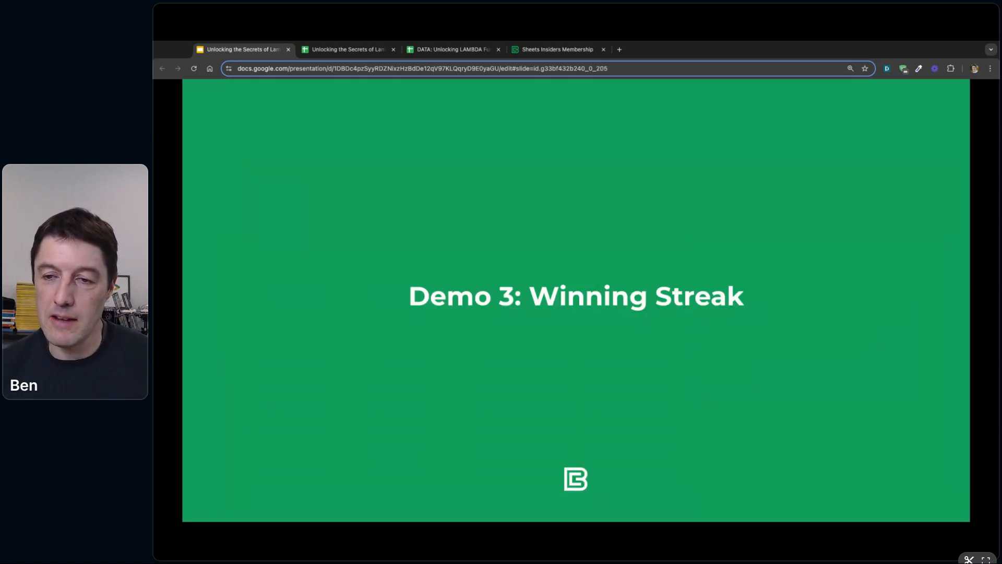
key("Right")
key("Left")
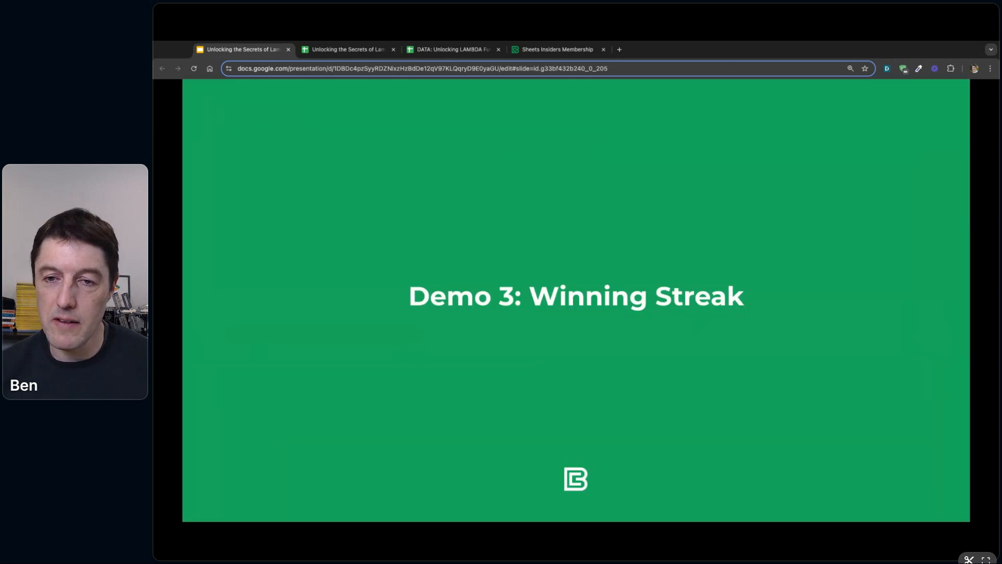
- Return to the DATA spreadsheet, open Sheet3 and hide the extra formatting tools
left_click(334, 49)
left_click(449, 49)
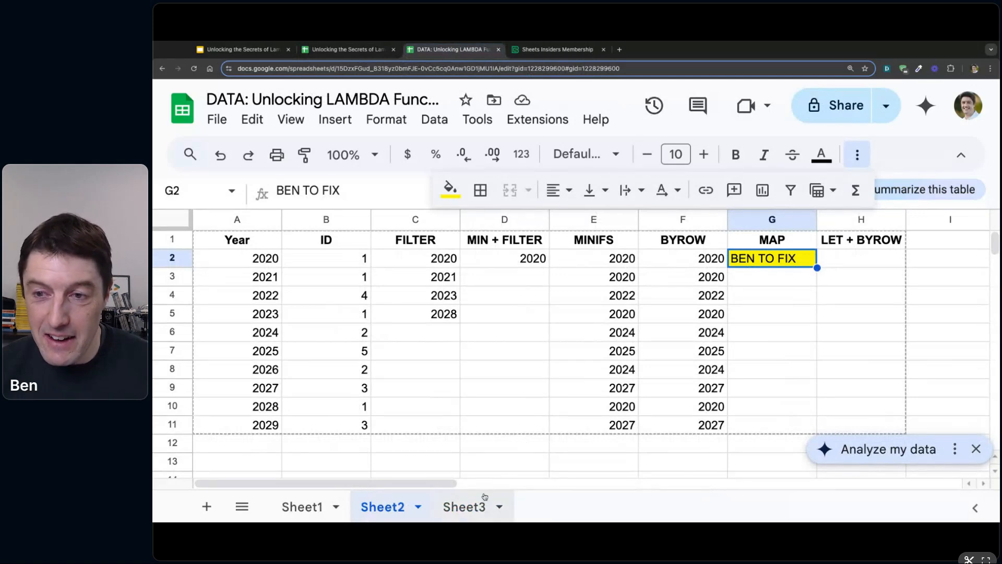
left_click(484, 497)
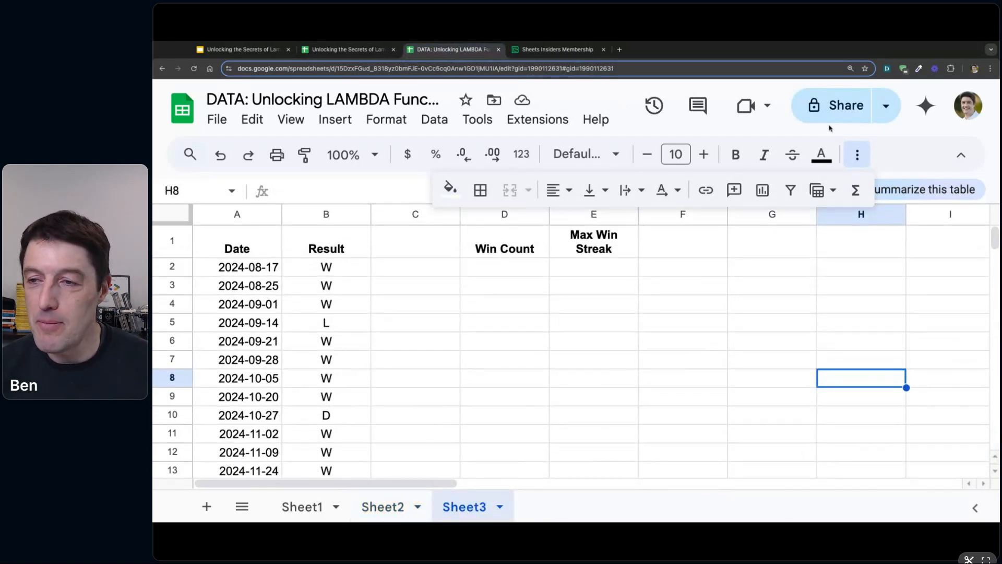
left_click(857, 155)
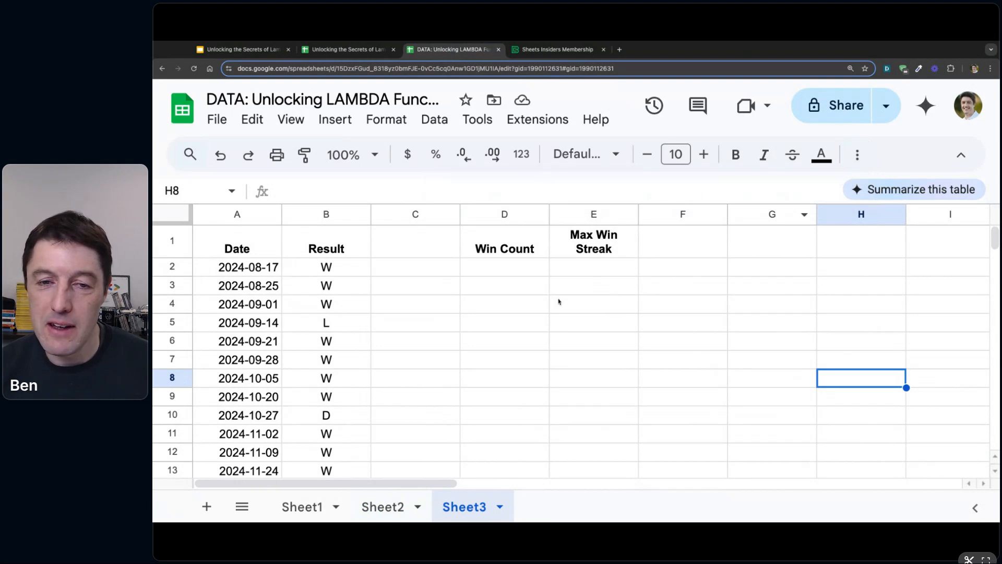
- Examine the match dates and the W, L and D results listed in the Date and Result columns of Sheet3
scroll(350, 314, "down", 9)
scroll(350, 316, "up", 5)
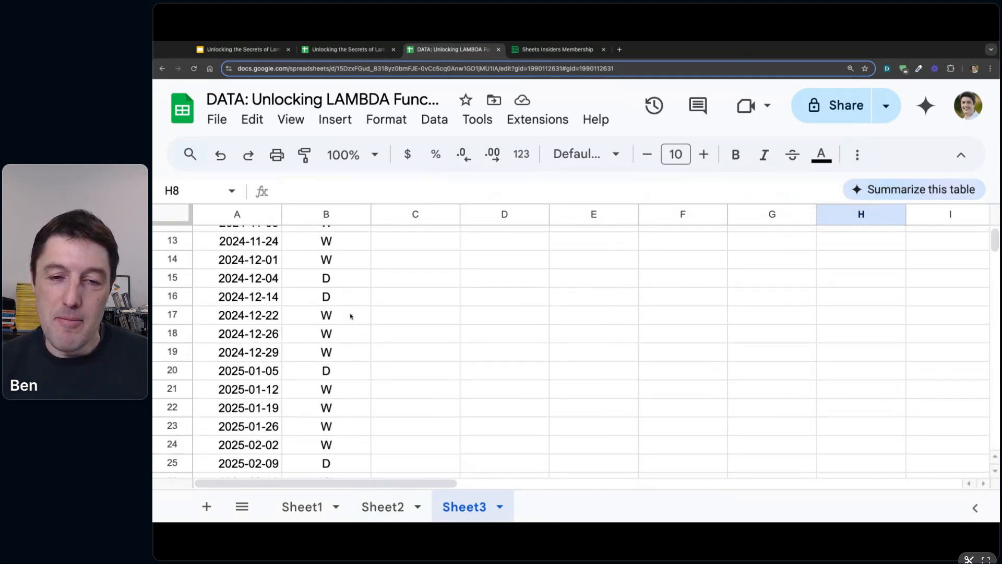
scroll(351, 316, "up", 4)
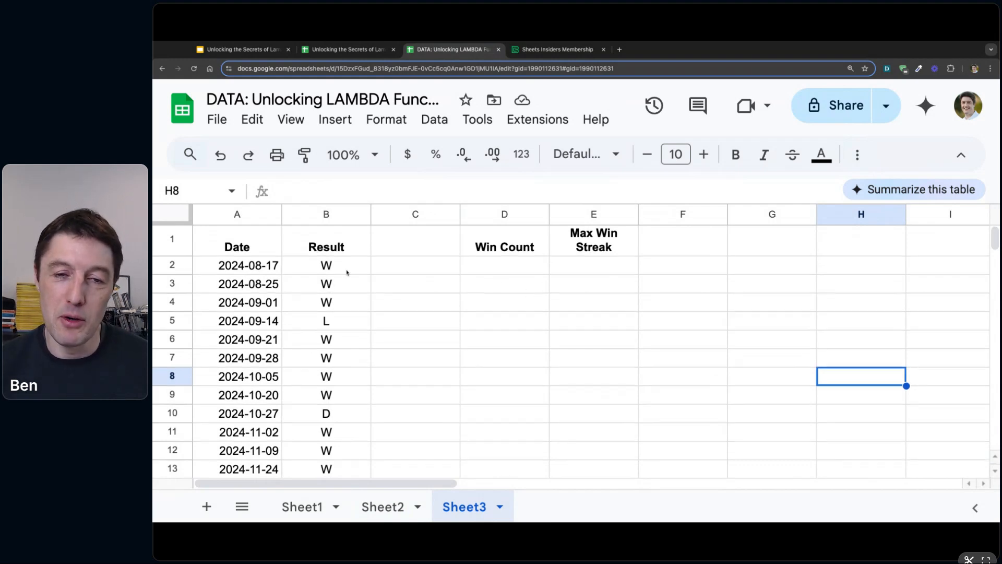
scroll(349, 292, "down", 3)
scroll(355, 308, "down", 6)
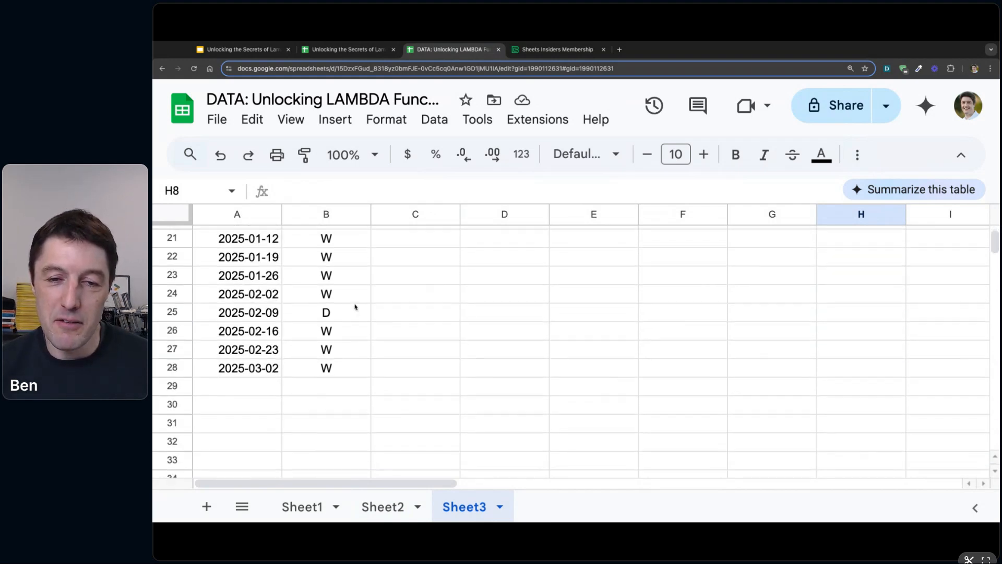
scroll(355, 310, "up", 5)
scroll(356, 309, "up", 3)
scroll(356, 308, "down", 4)
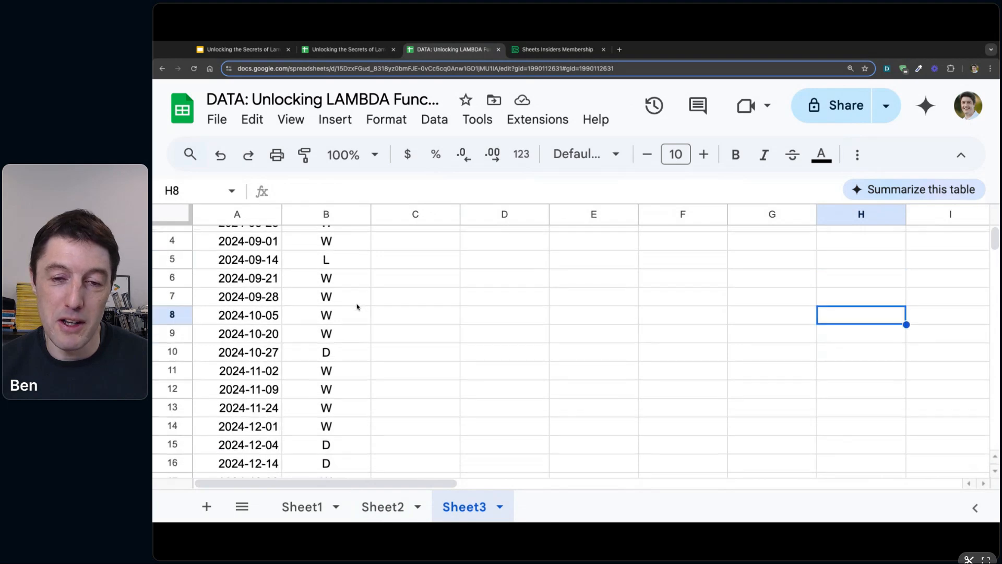
scroll(355, 300, "down", 2)
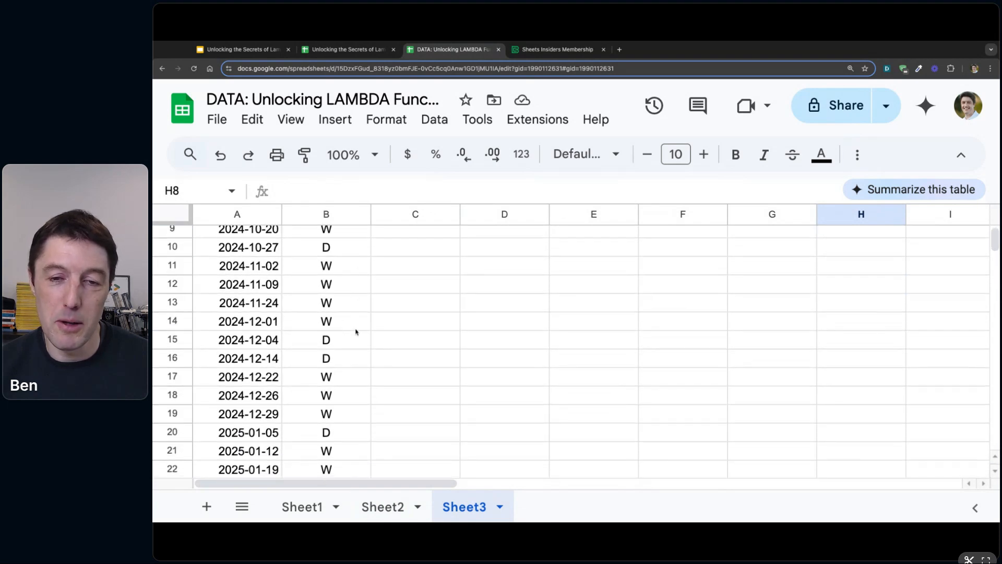
scroll(463, 311, "up", 4)
scroll(463, 312, "up", 3)
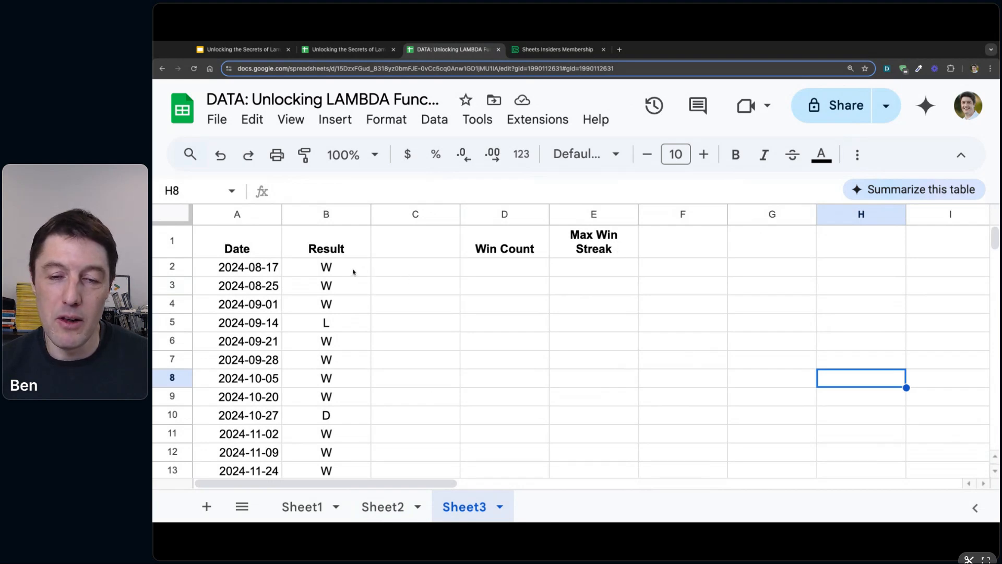
- Select the run of consecutive wins in B6:B9 as an example of a winning streak
left_click(359, 341)
key("shift+Down")
key("shift+Down")
key("shift+Down")
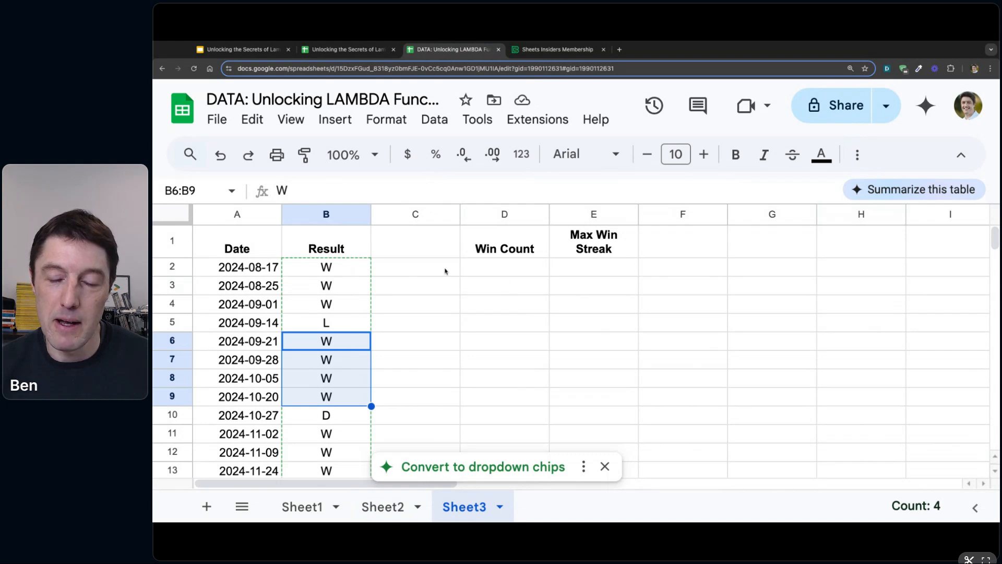
- Start a SCAN formula in D2 under Win Count with initial value 0 and the Result range B2:B28
left_click(513, 274)
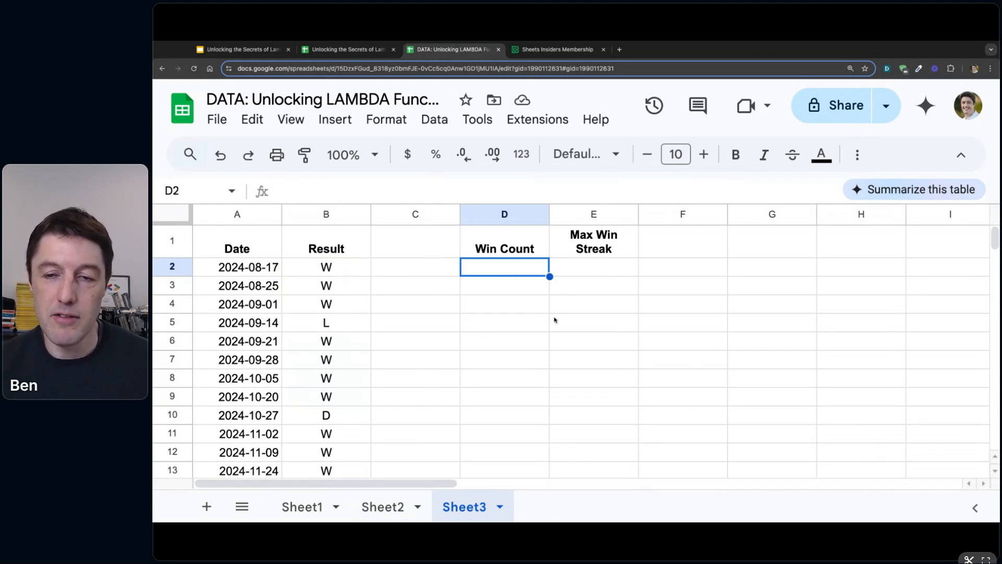
type("=sca")
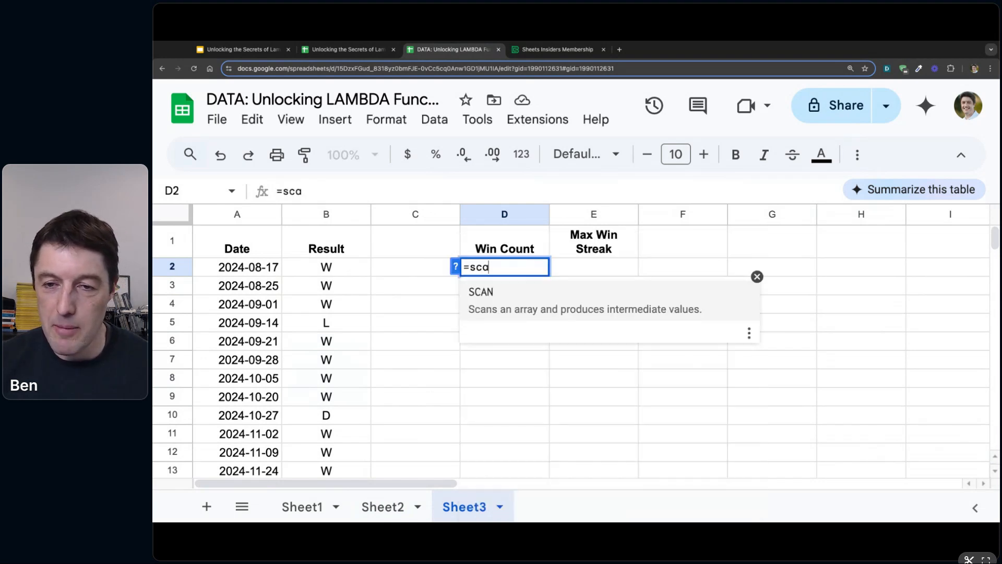
key("Tab")
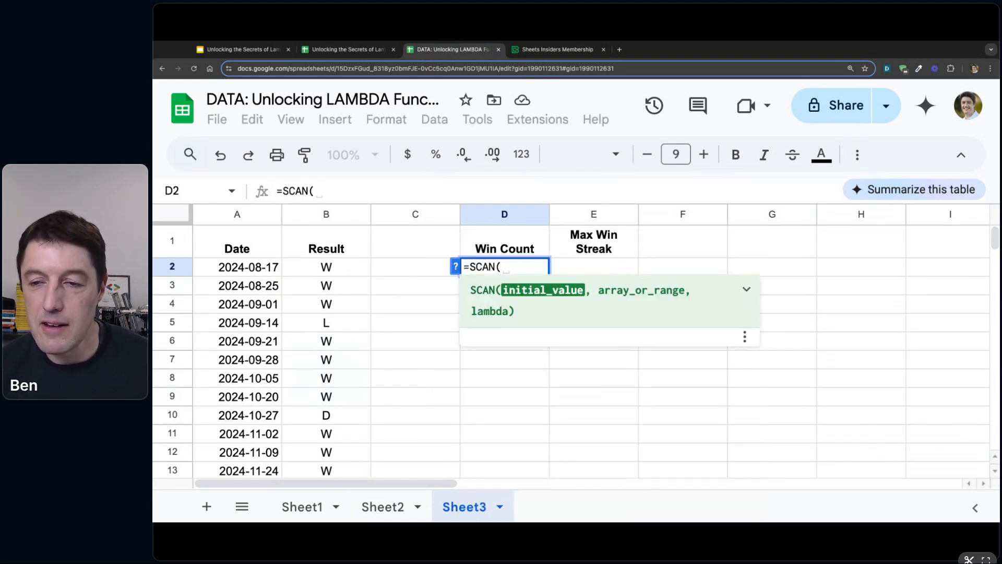
left_click(746, 289)
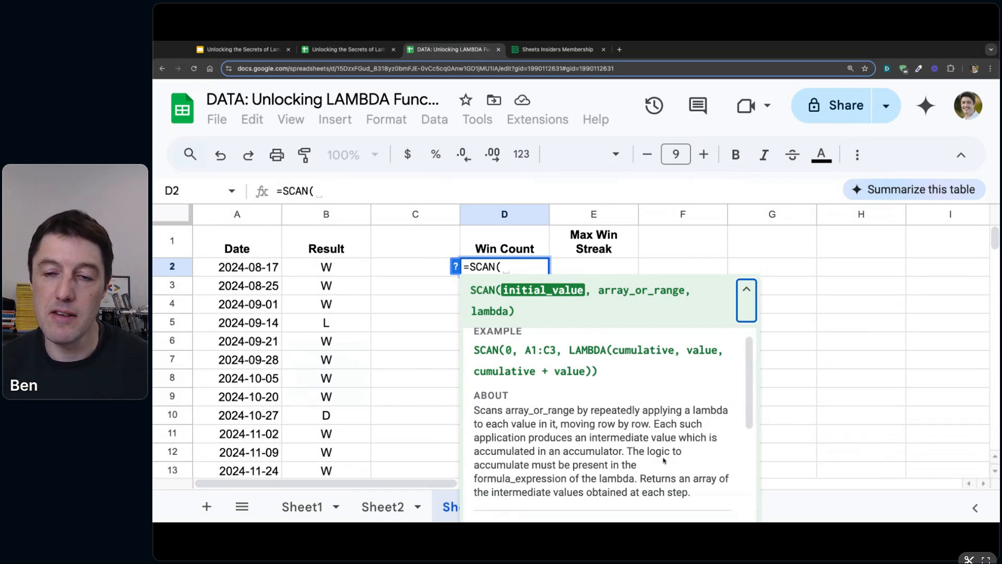
left_click(521, 272)
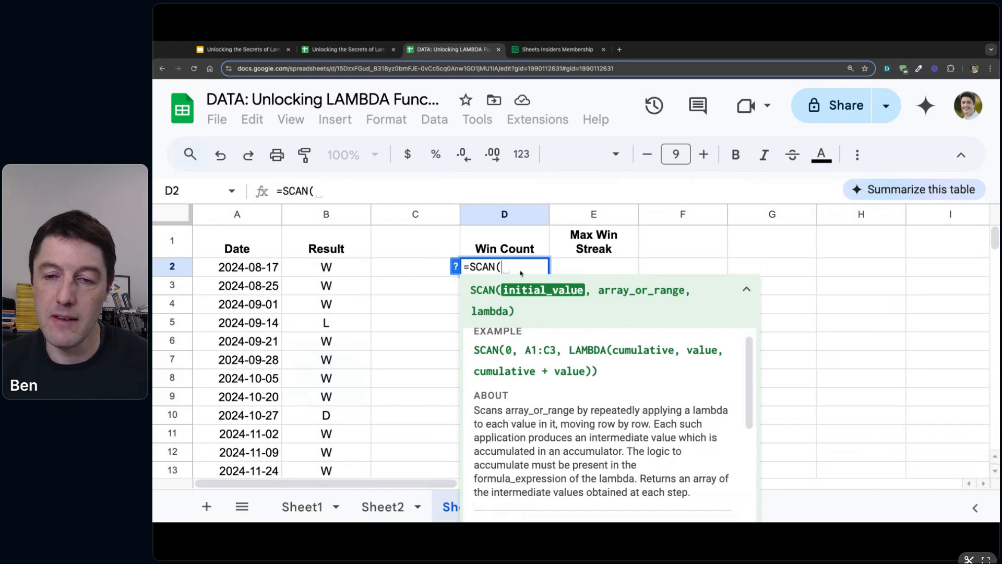
type("0")
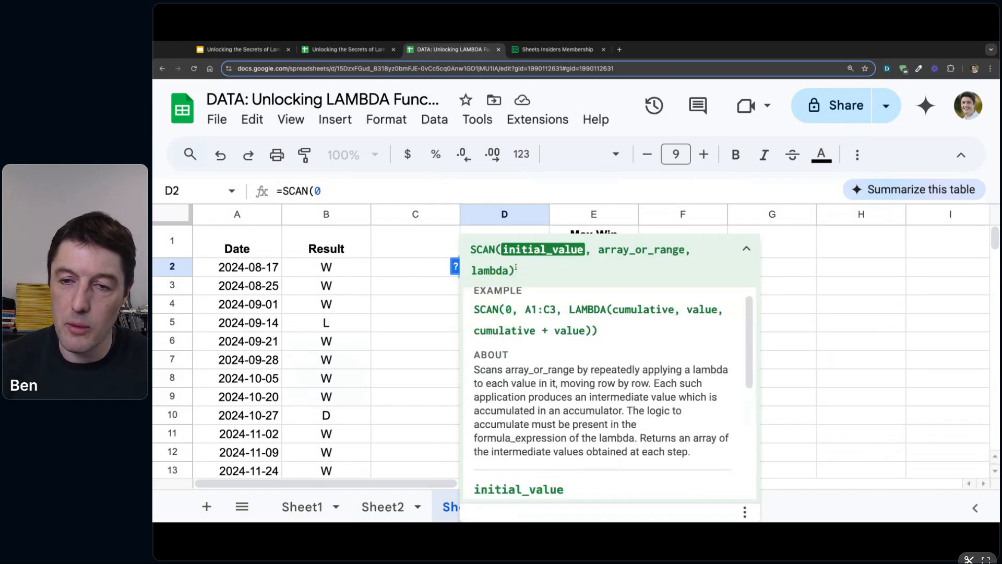
type(",")
left_click_drag(328, 266, 331, 339)
scroll(362, 331, "up", 7)
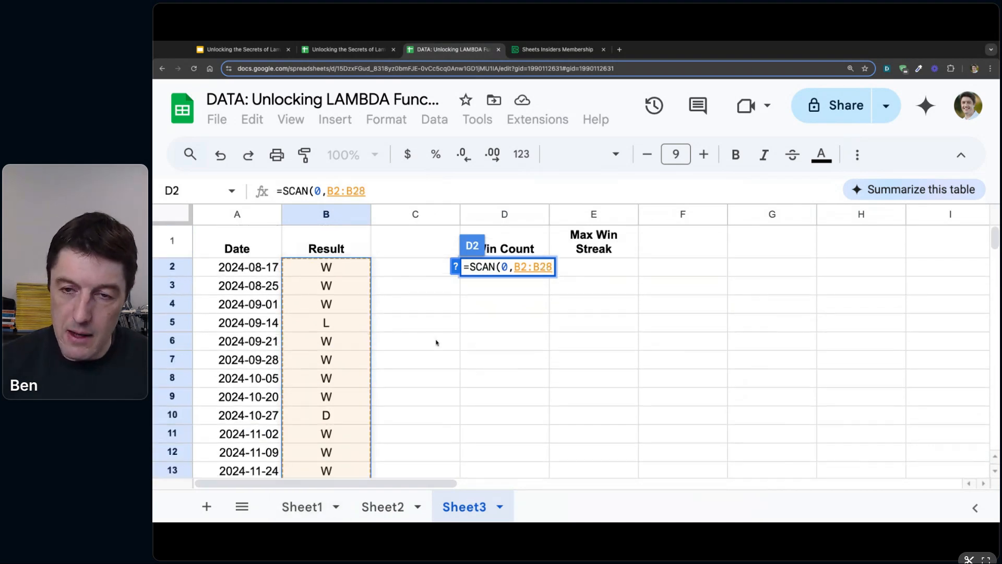
- Add a LAMBDA function as the third argument of the SCAN formula in D2
type(",LMA")
key("BackSpace")
key("BackSpace")
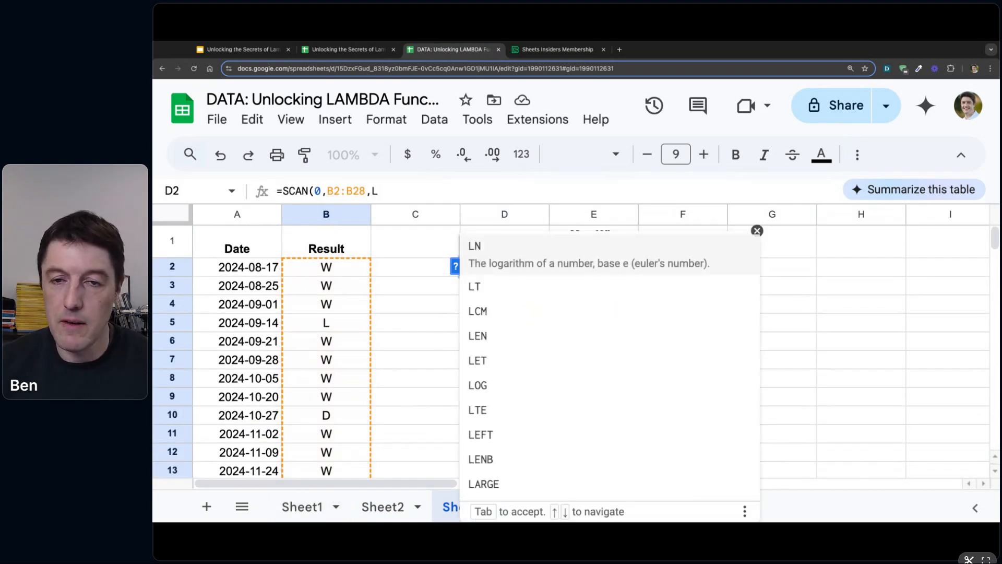
type("AMB")
key("Tab")
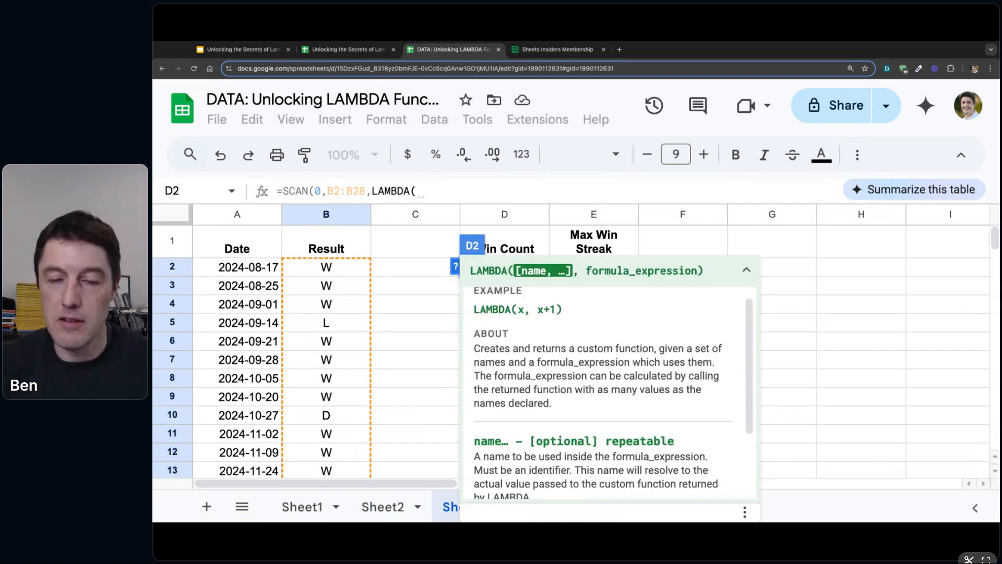
type("r,")
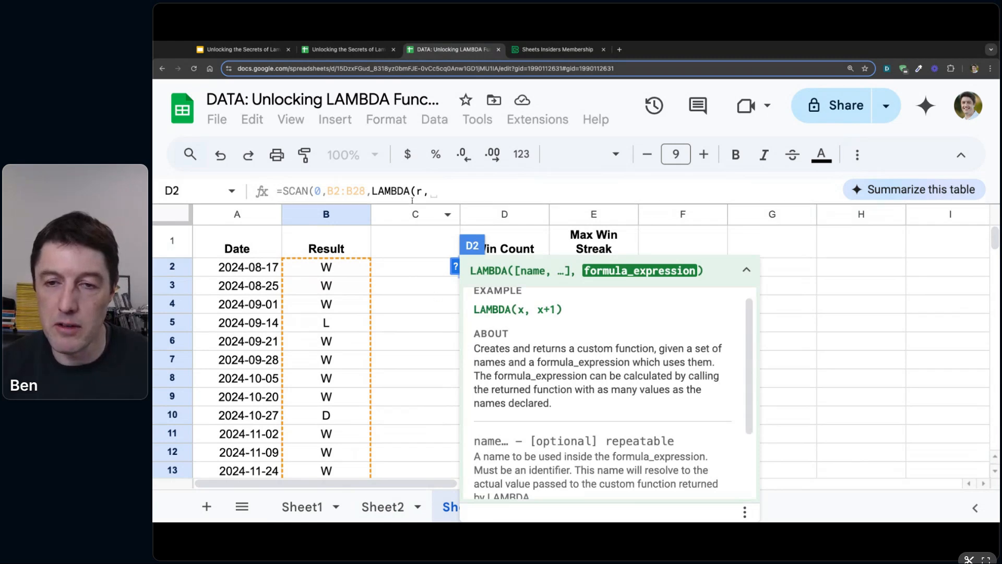
left_click(438, 192)
type("IF(r")
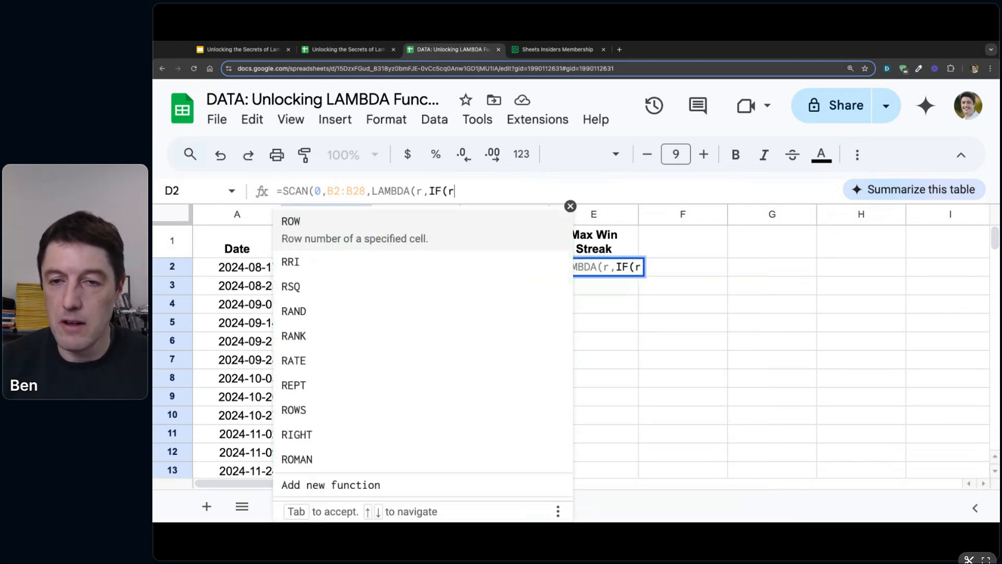
type("=\"W\"")
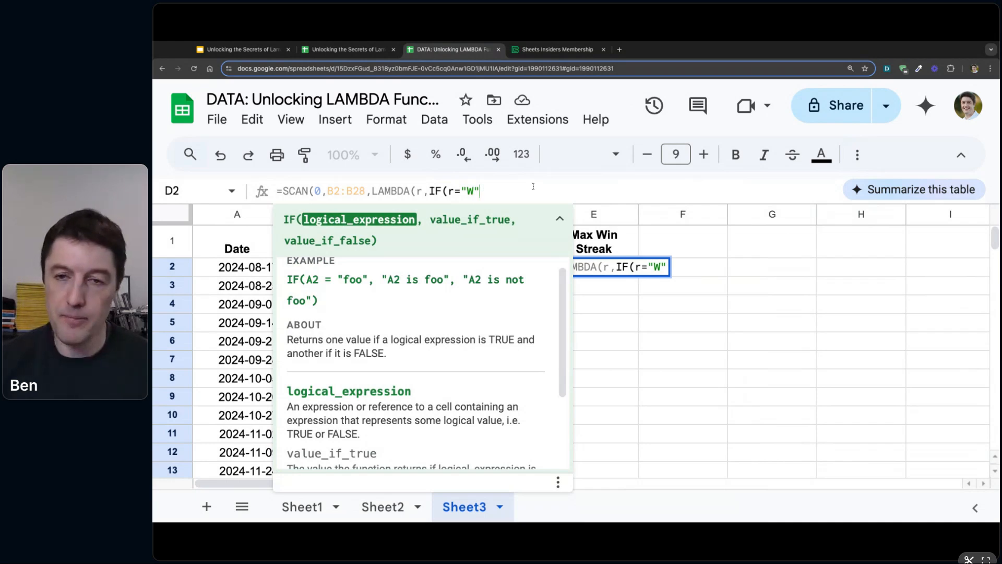
type(",a")
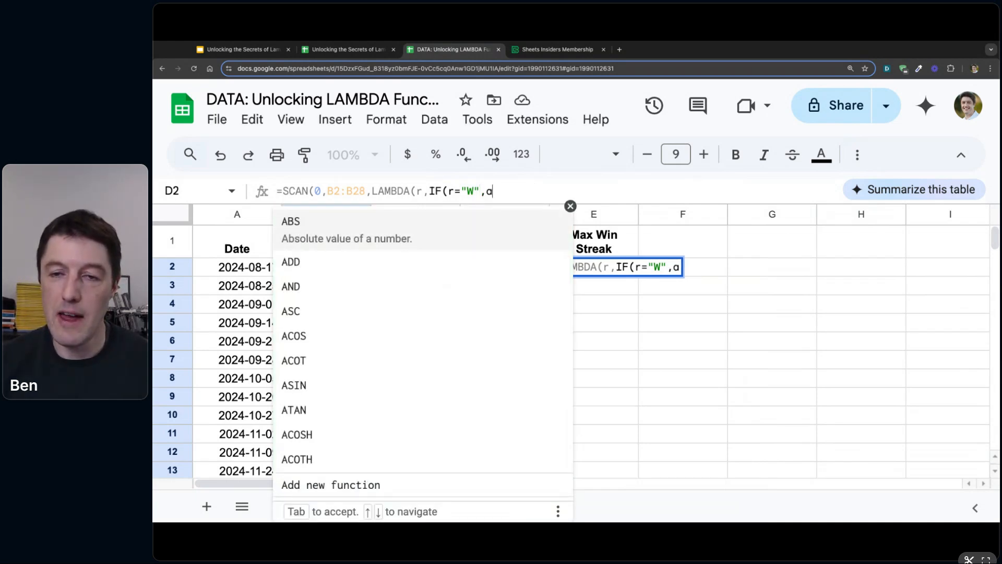
type("+c")
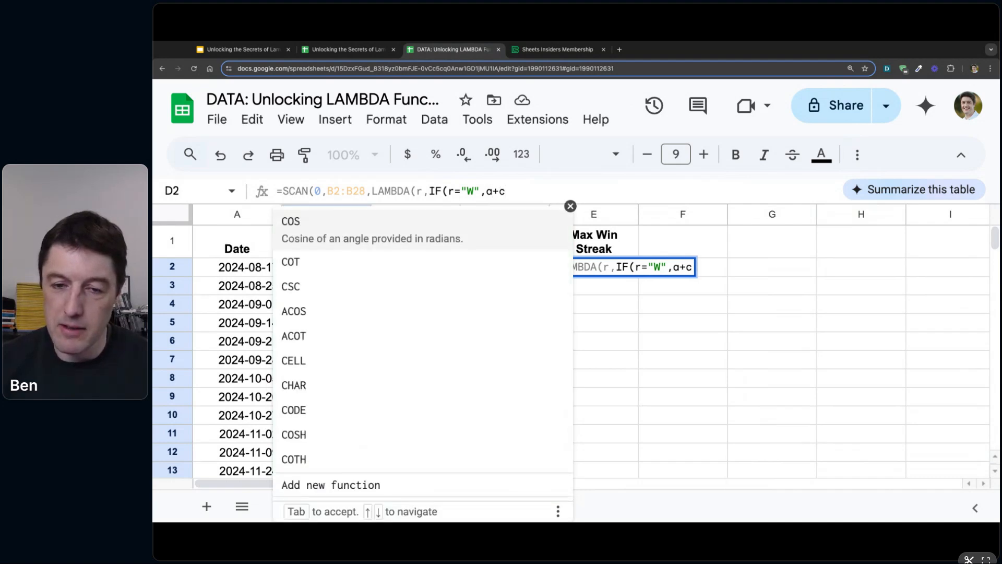
key("BackSpace")
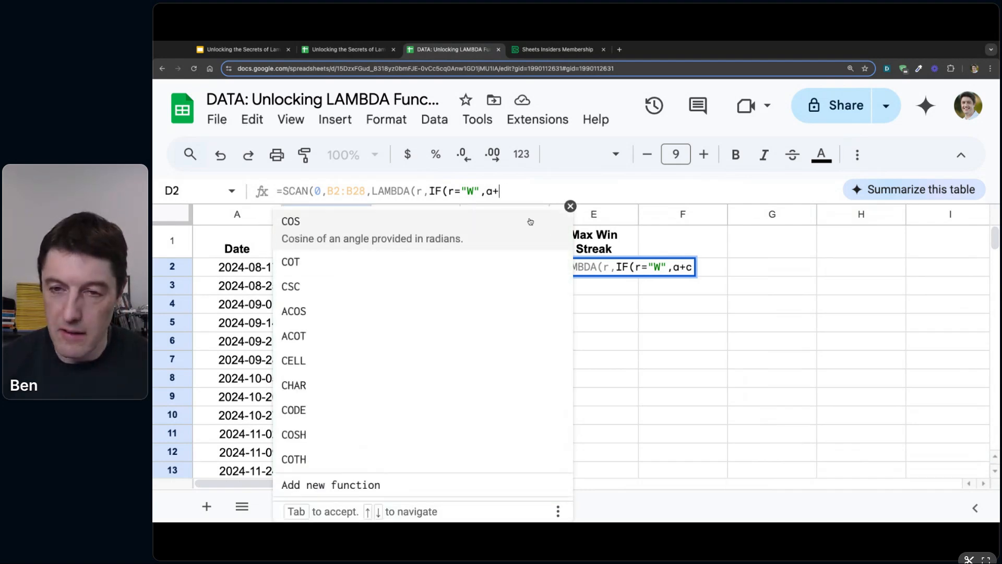
type("1")
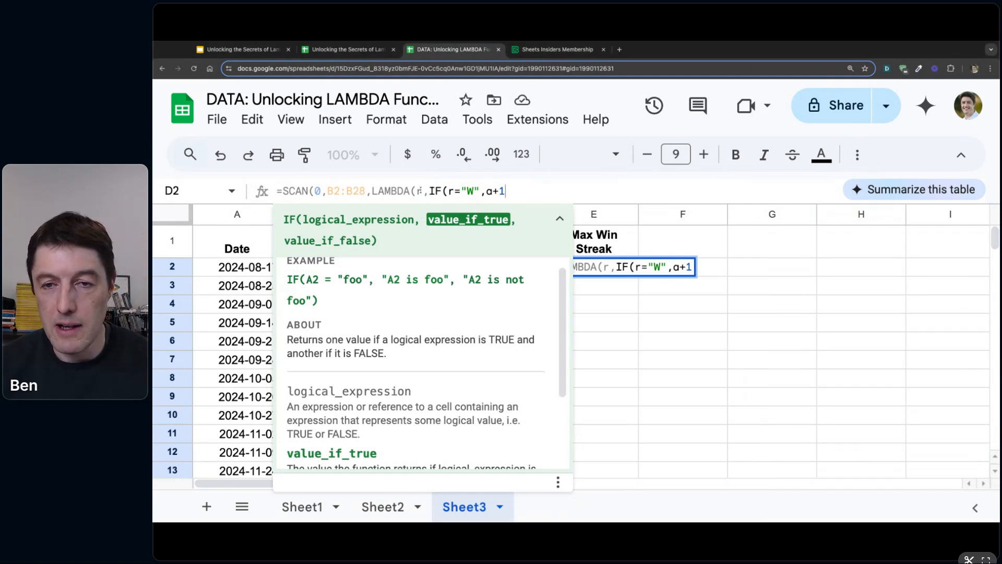
left_click(426, 191)
key("BackSpace")
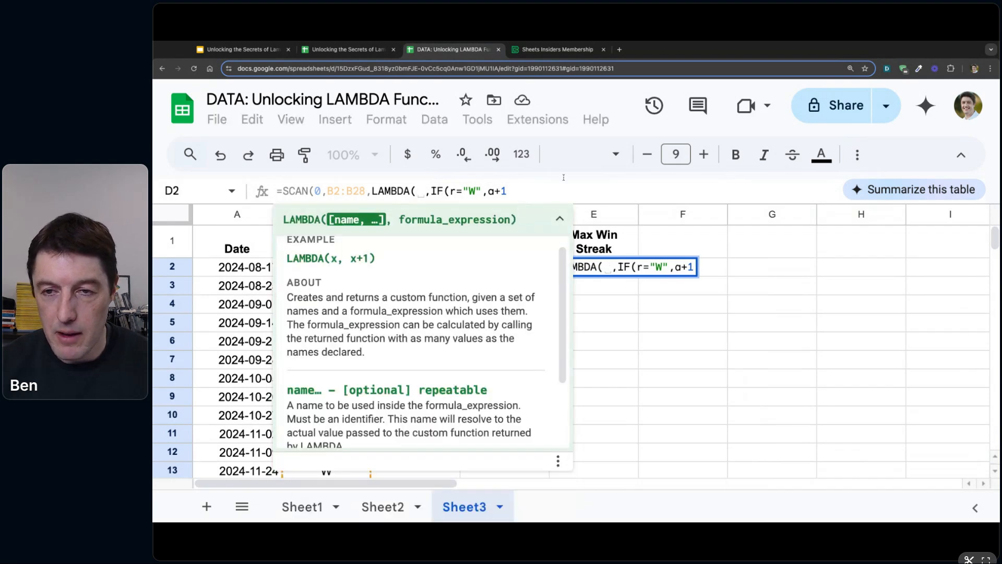
left_click(524, 187)
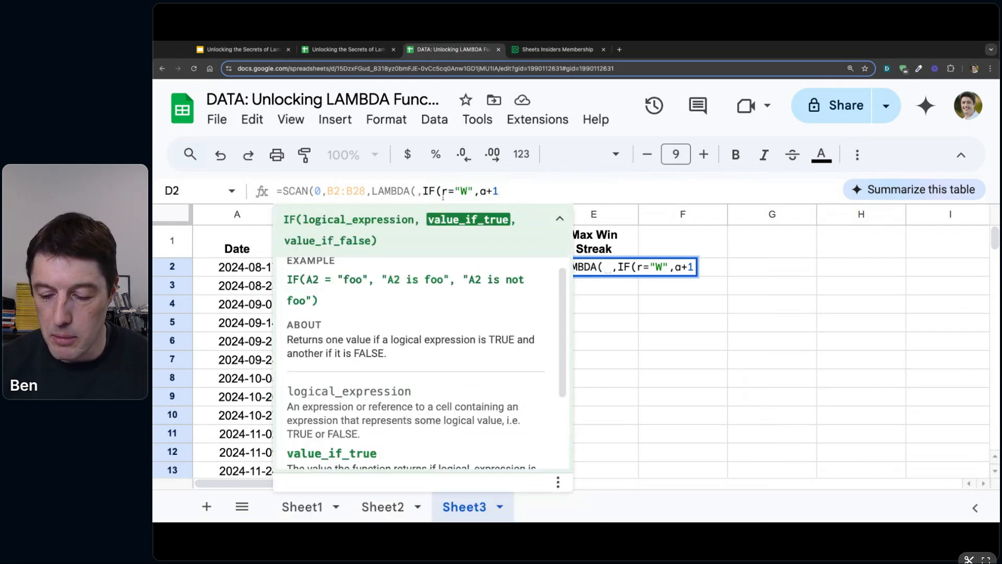
left_click_drag(511, 194, 419, 195)
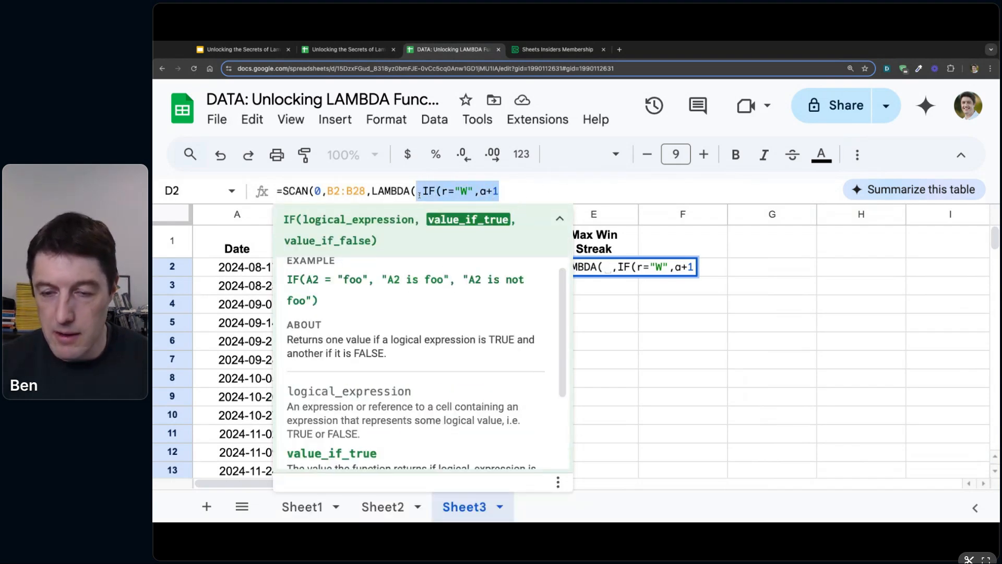
key("BackSpace")
type("a")
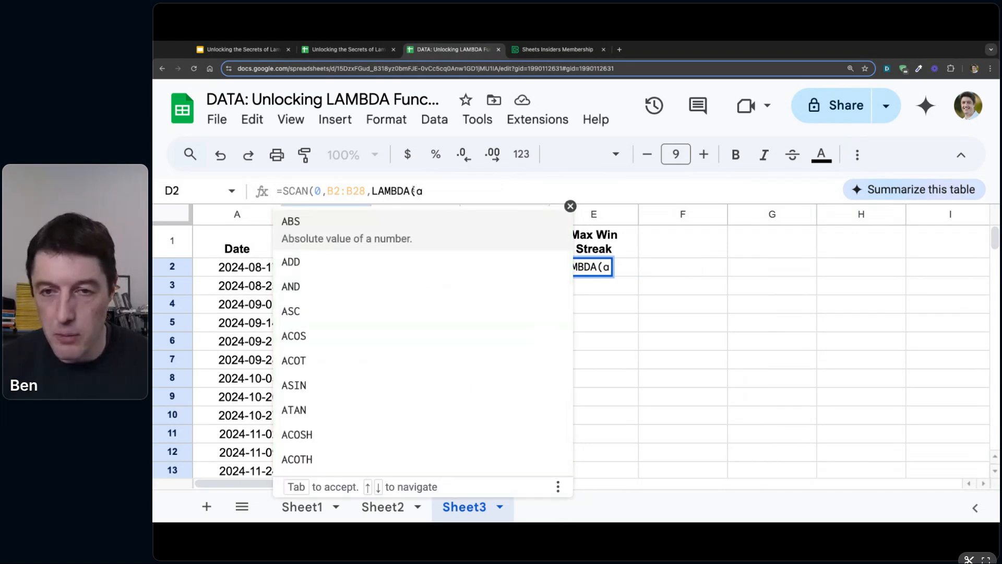
left_click_drag(417, 191, 464, 195)
left_click(464, 195)
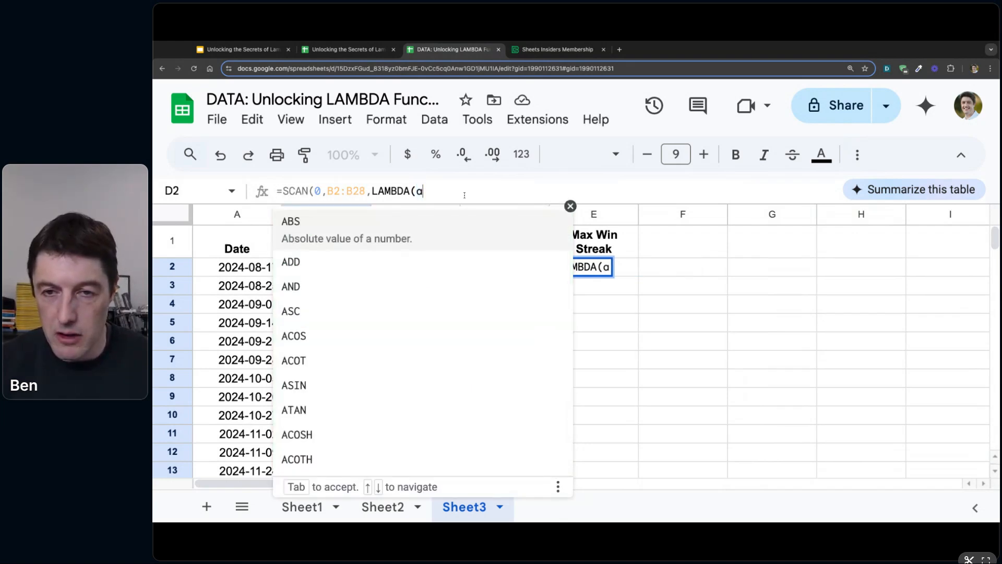
key("BackSpace")
- Name the two LAMBDA parameters storedValue and row in the D2 formula
type("sto")
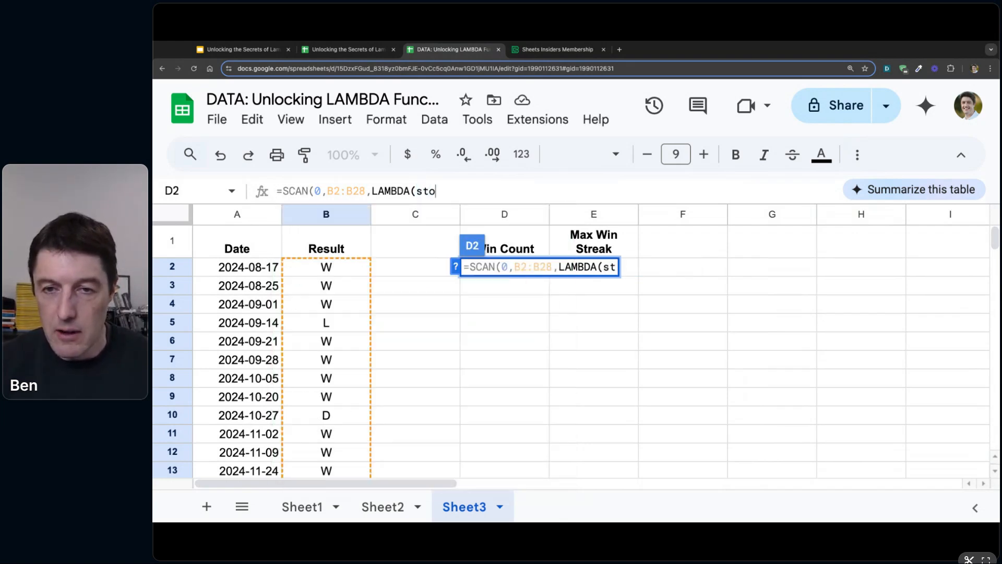
type("redValue,")
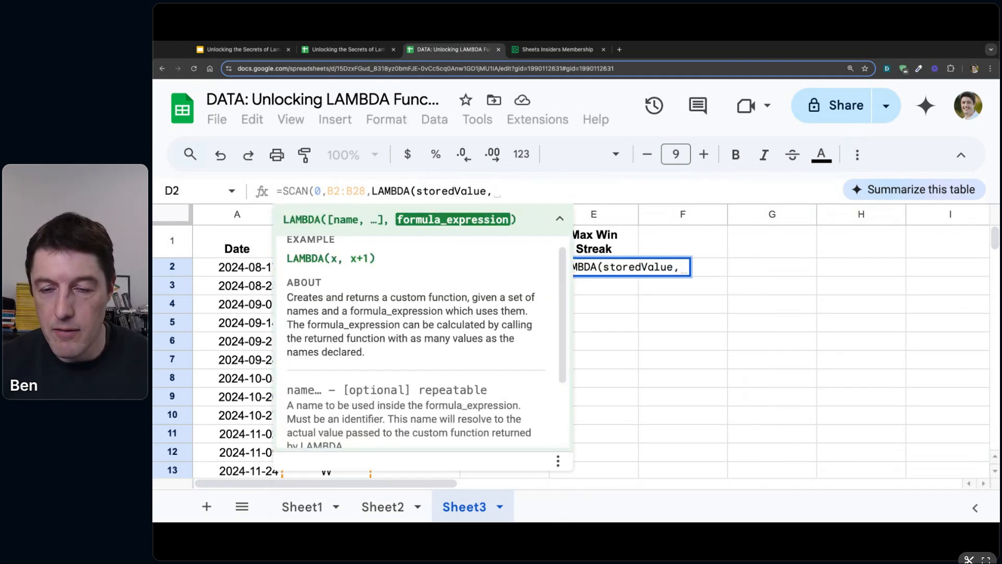
key("BackSpace")
type("row")
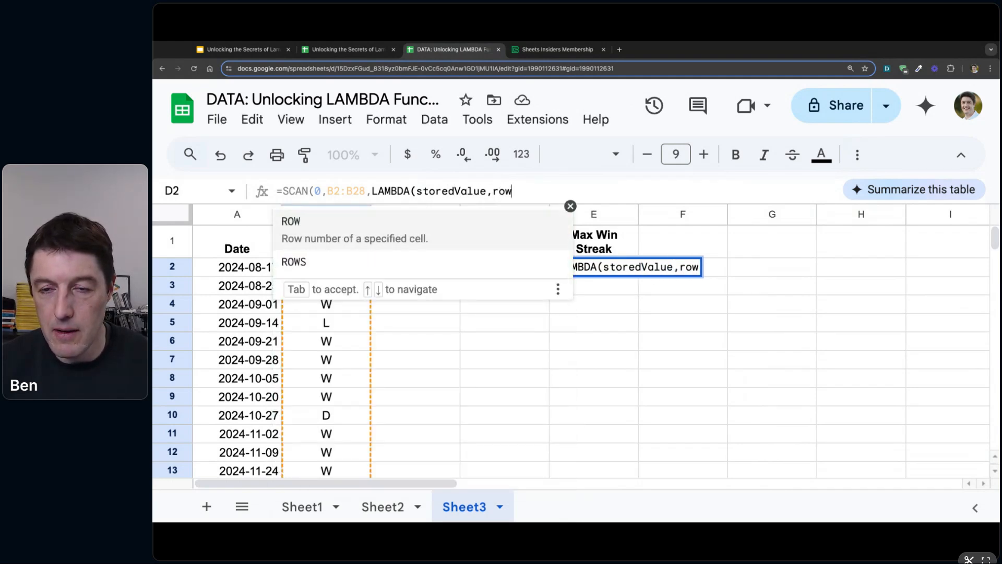
type(",")
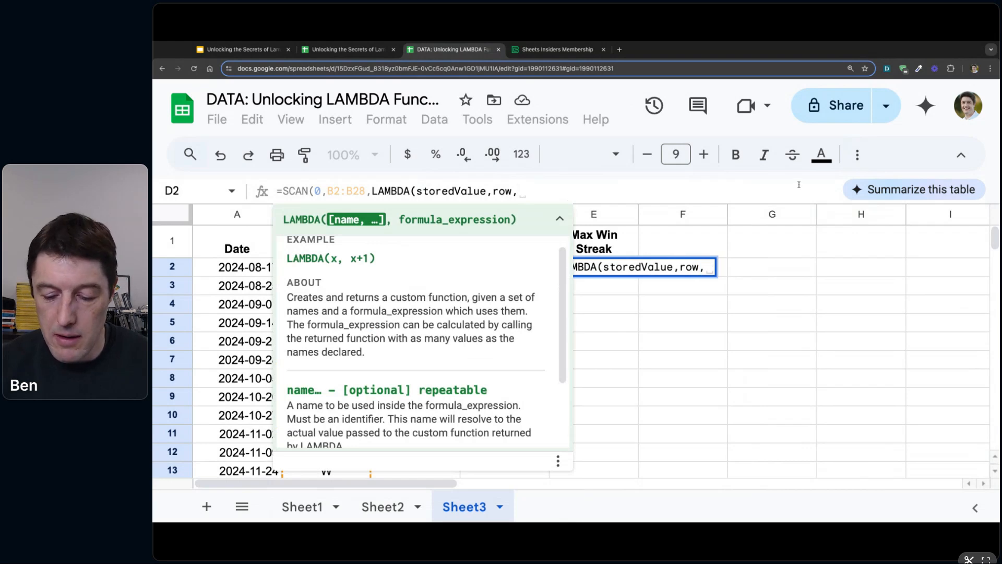
- Begin the LAMBDA expression with an IF function whose condition is row="W"
key("BackSpace")
type("IFS(")
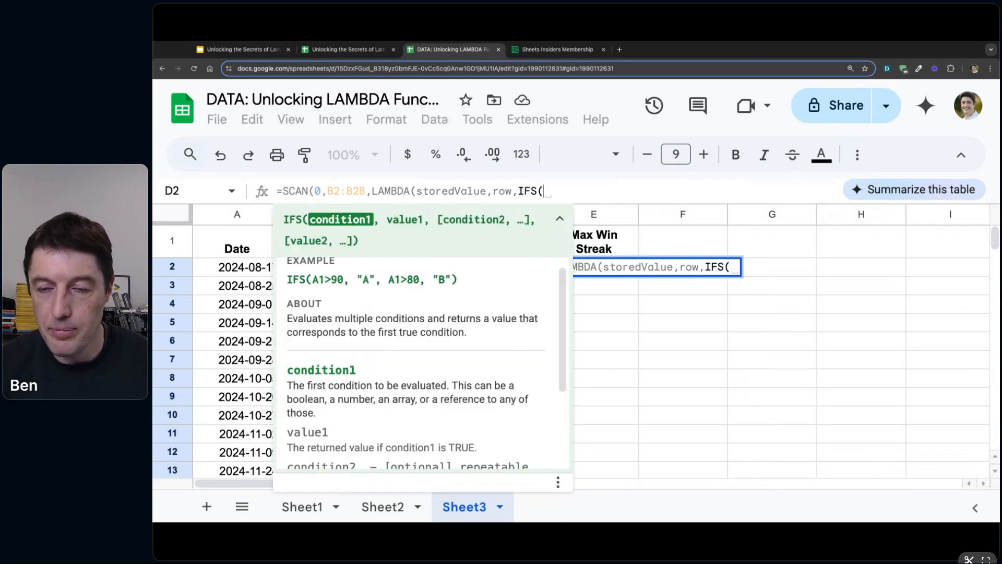
key("BackSpace")
key("BackSpace")
type("(")
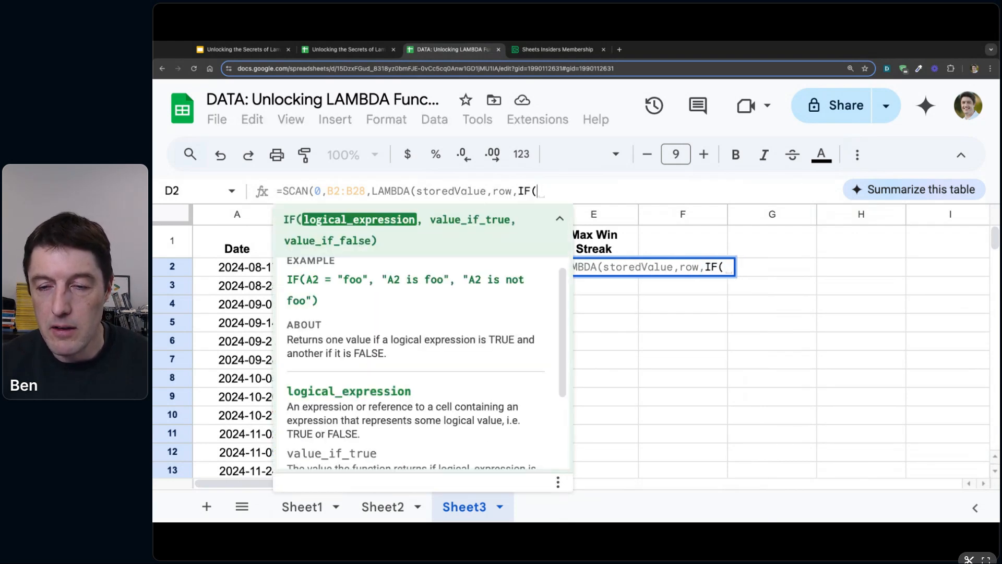
type("row-")
key("BackSpace")
type("=")
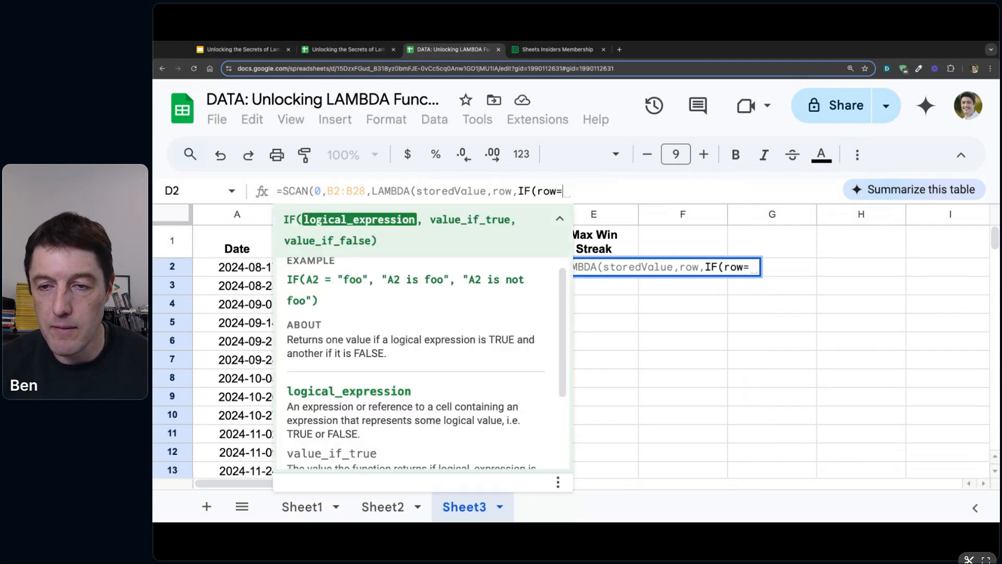
type("\"W\"")
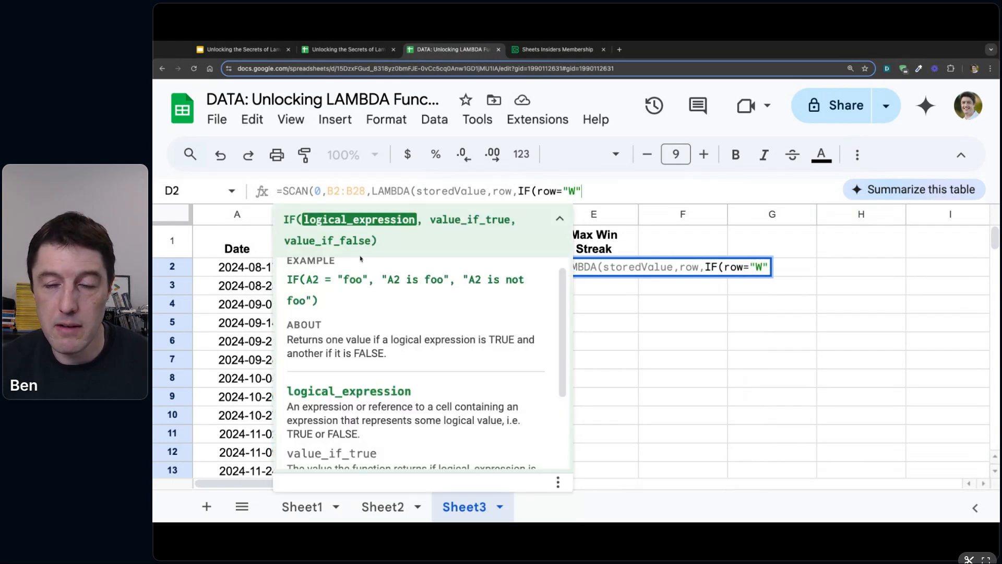
- Complete the IF to return storedValue+1 when true and 0 when false, enter the Win Count formula and reselect D2
type(",storedV")
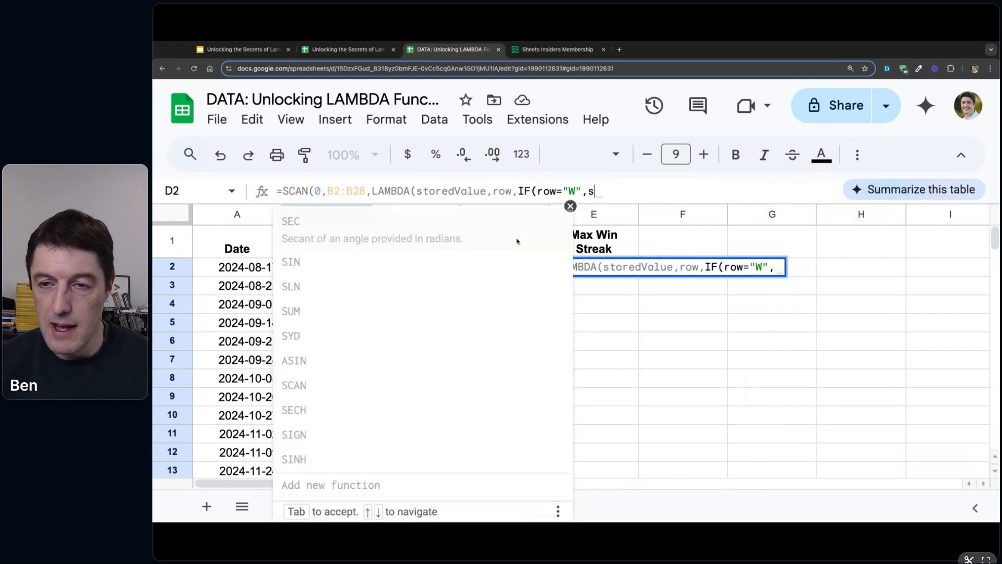
type("alue")
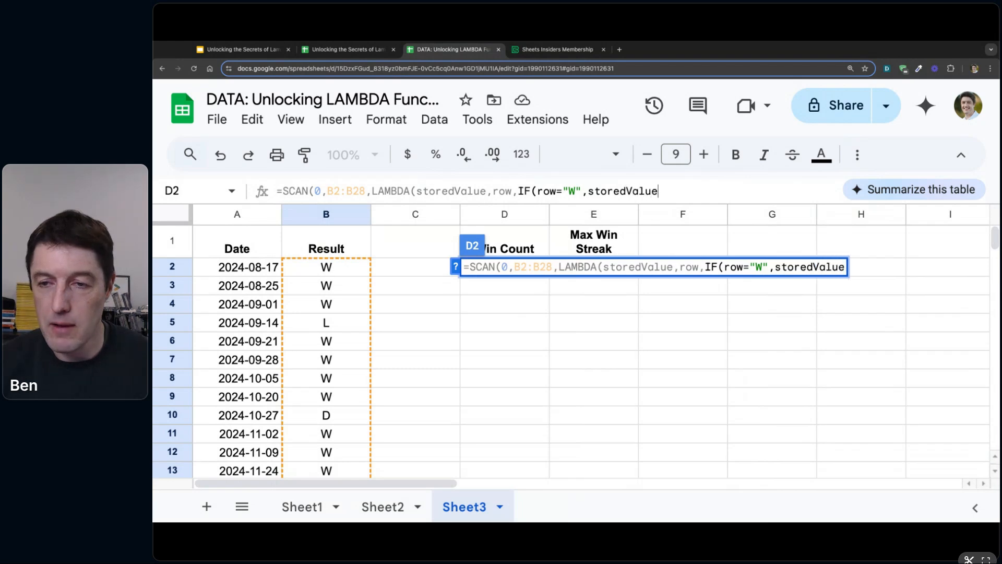
type("+1")
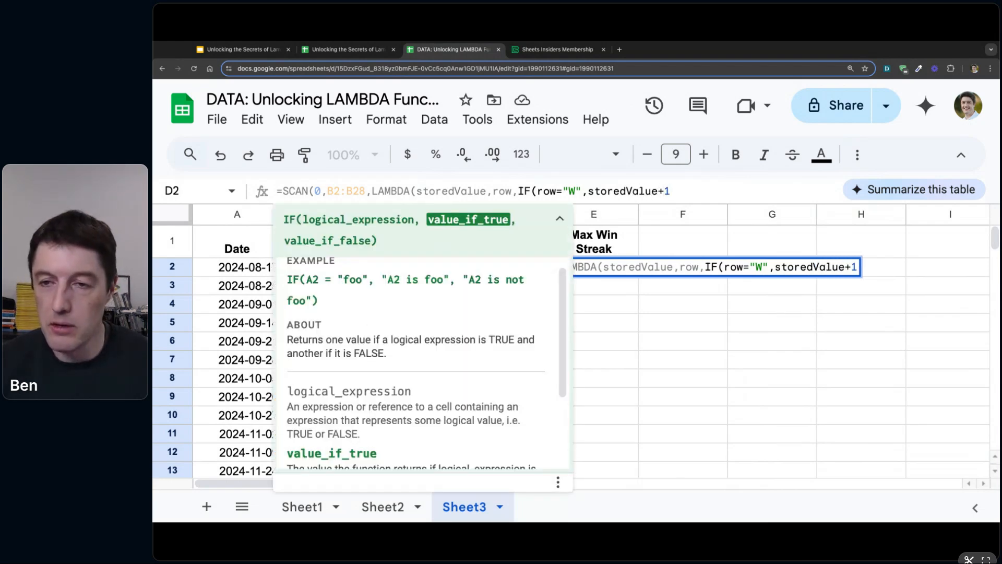
type(",0")
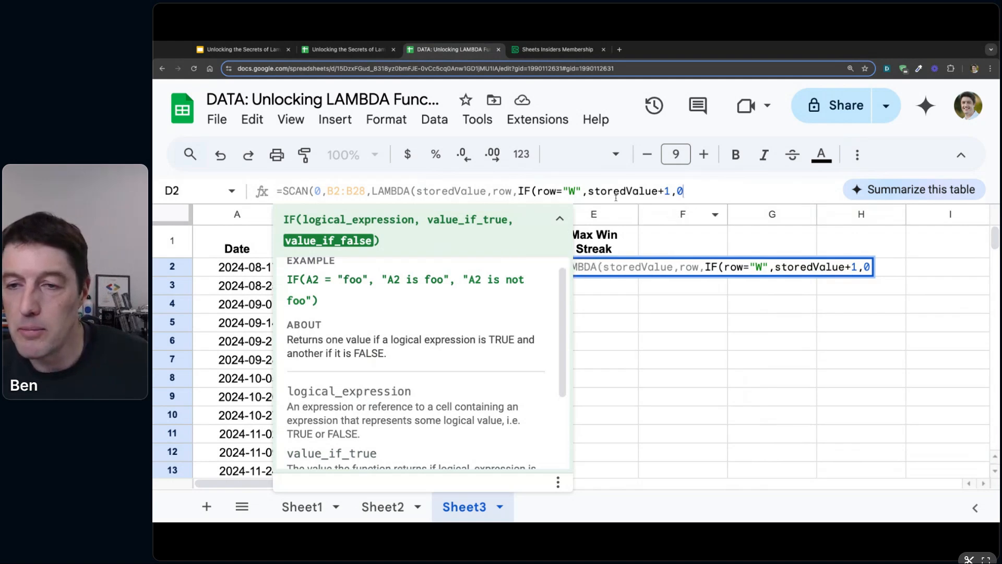
type(")")
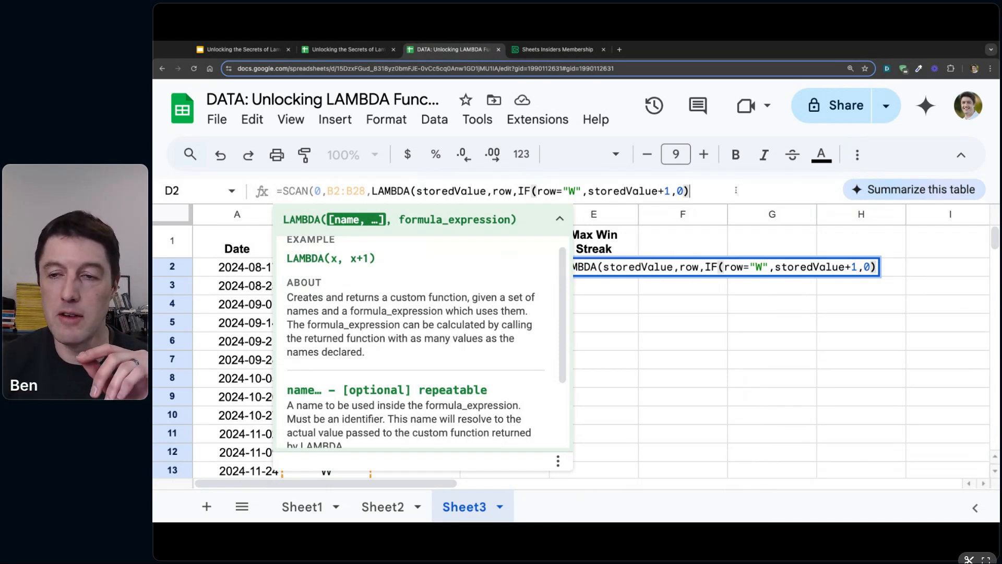
key("Return")
key("Up")
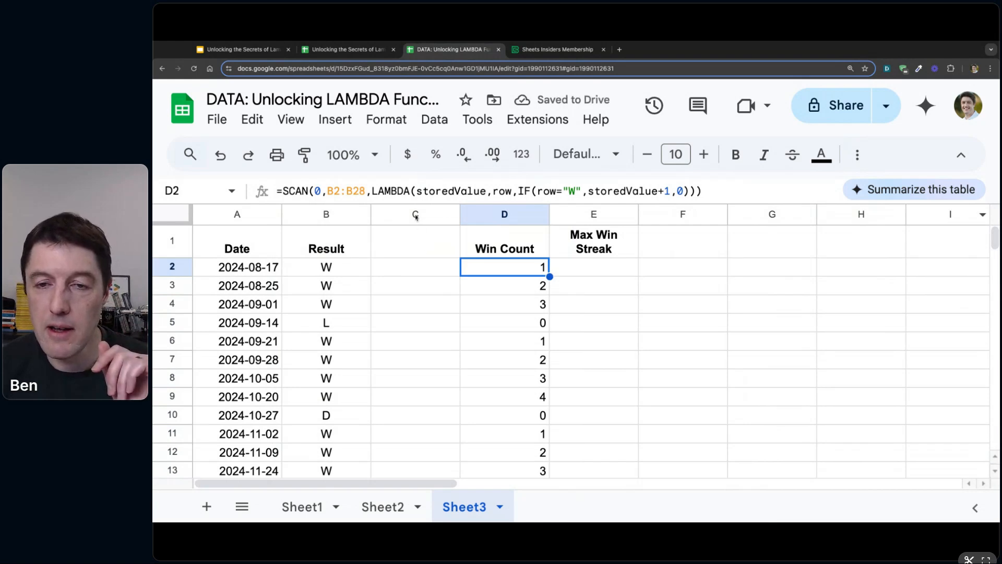
- Compare the results in rows 2 to 5 with their values in the Win Count column
left_click(354, 274)
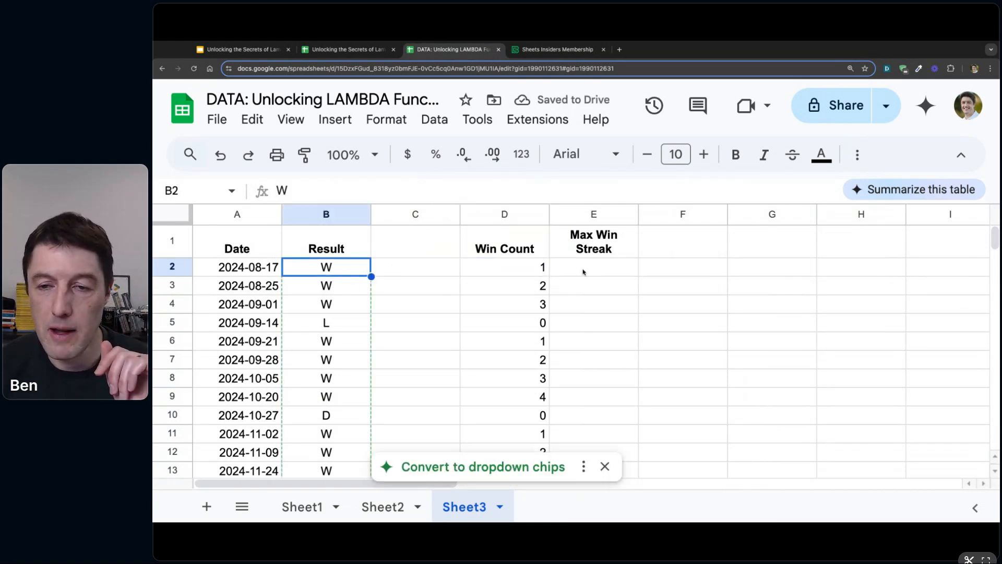
left_click_drag(545, 270, 514, 286)
left_click_drag(344, 286, 508, 285)
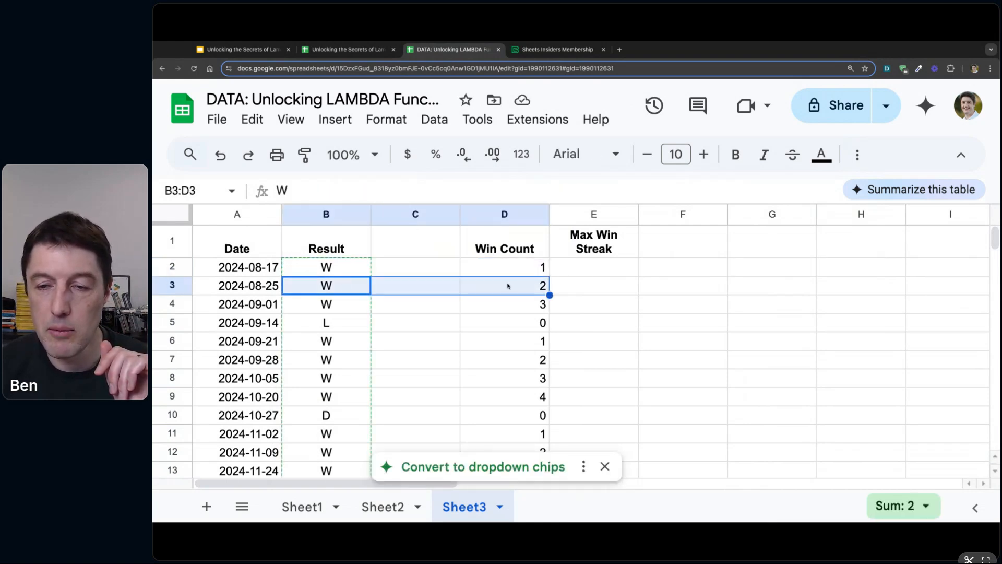
left_click_drag(364, 309, 538, 312)
left_click(541, 323)
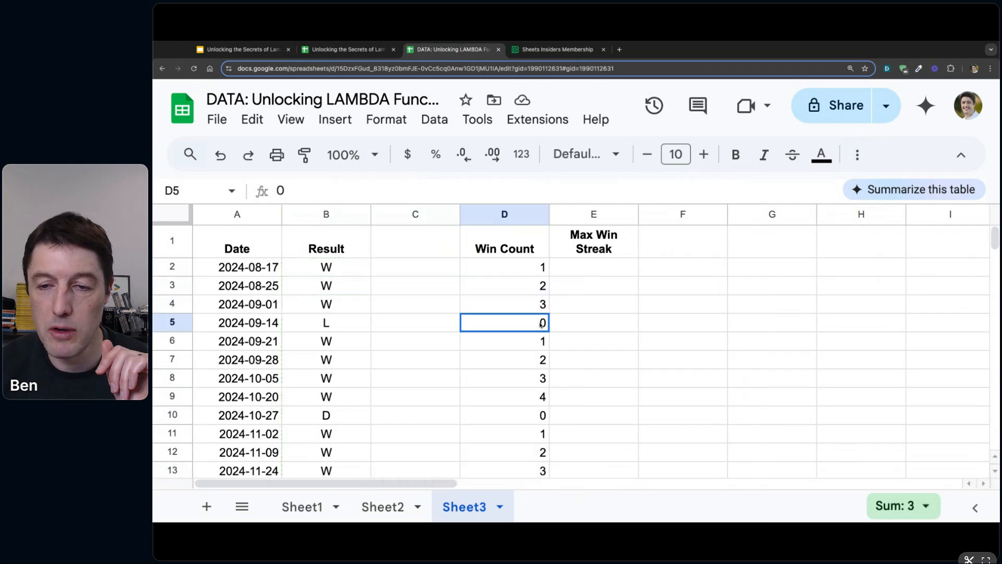
key("shift+Left")
key("shift+Left")
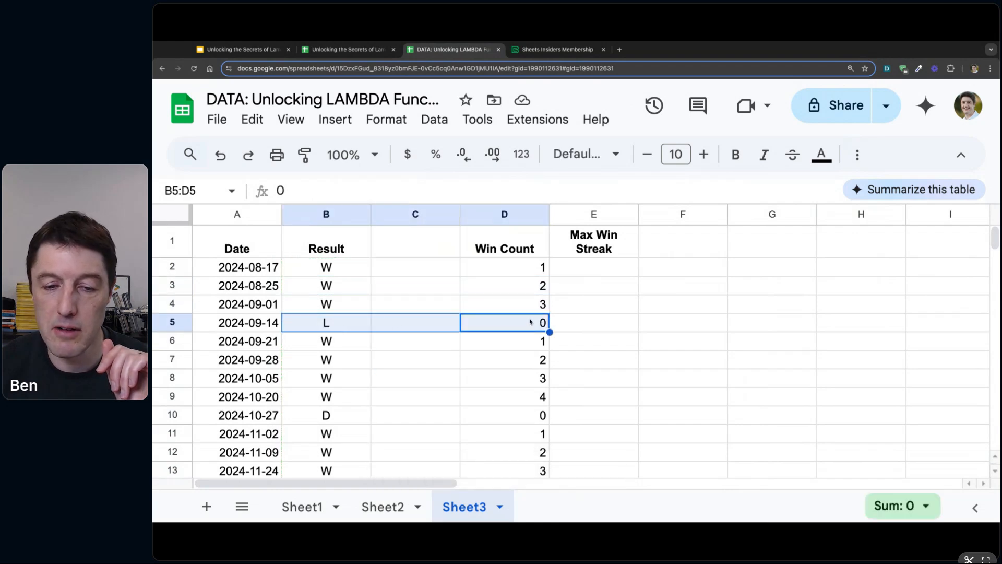
- Check the Win Count values in D6 to D10 against the match results, ending on the draw in row 10
left_click(519, 344)
left_click(483, 360)
left_click(487, 379)
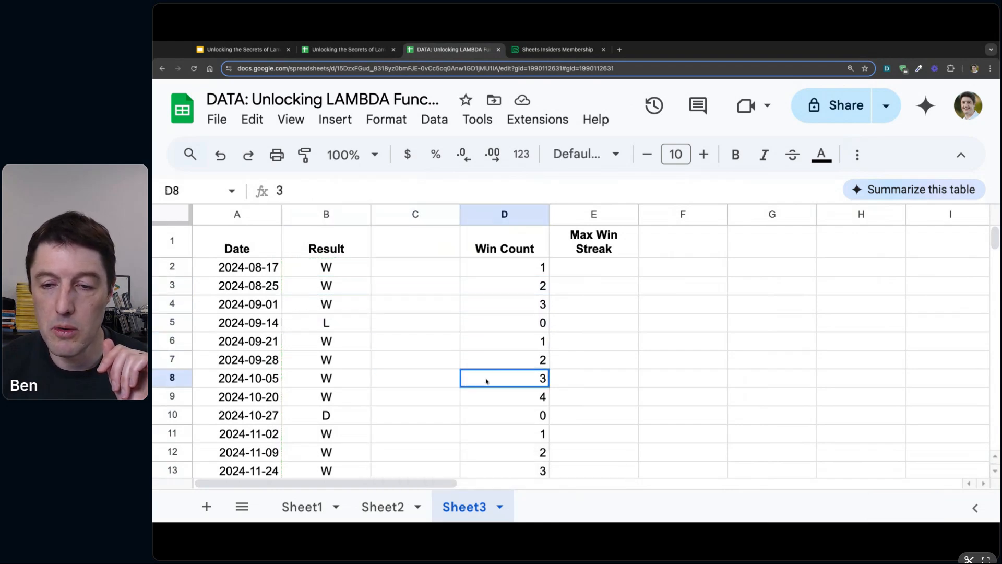
left_click(489, 398)
left_click(508, 414)
key("shift+Left")
key("shift+Left")
key("shift+Left")
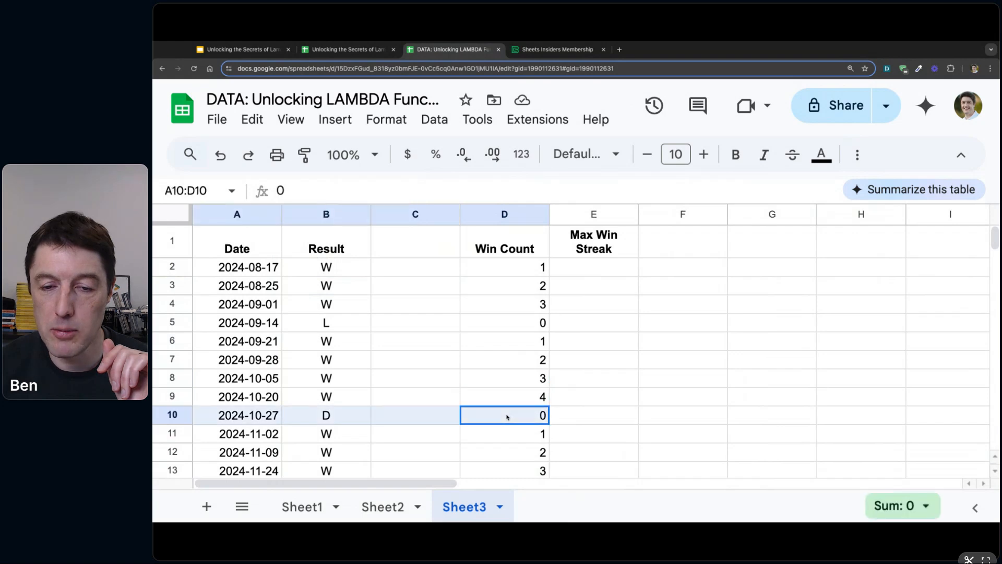
- Review the D2 formula, examining SCAN's initial value and the IF expression inside the LAMBDA
left_click(536, 269)
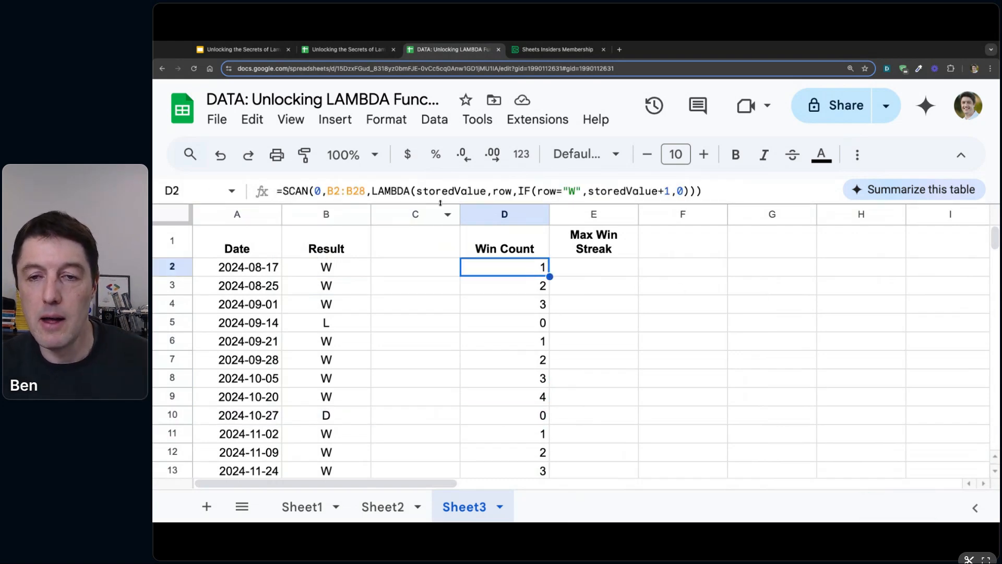
left_click_drag(440, 204, 436, 228)
left_click(315, 191)
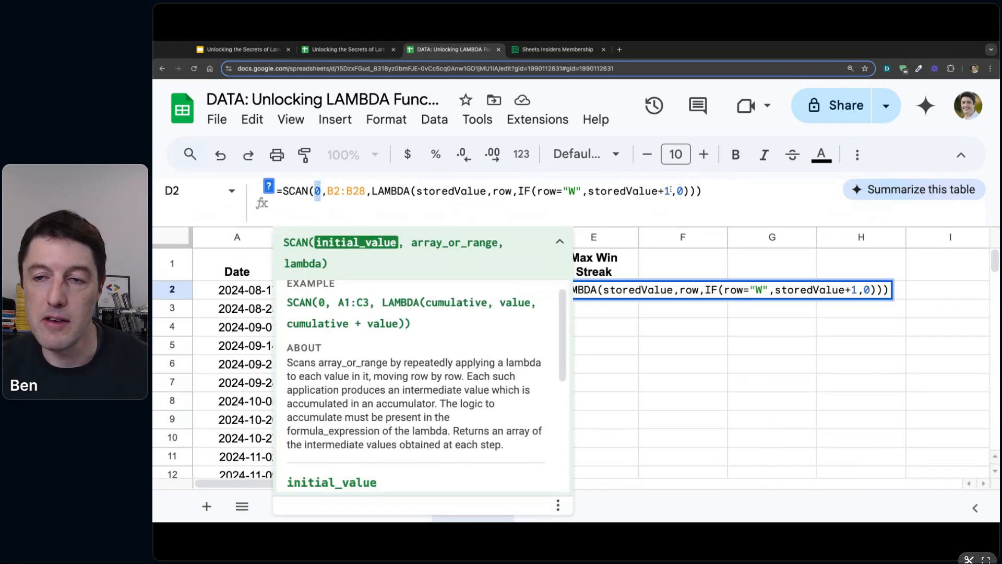
left_click_drag(516, 191, 690, 191)
left_click(682, 191)
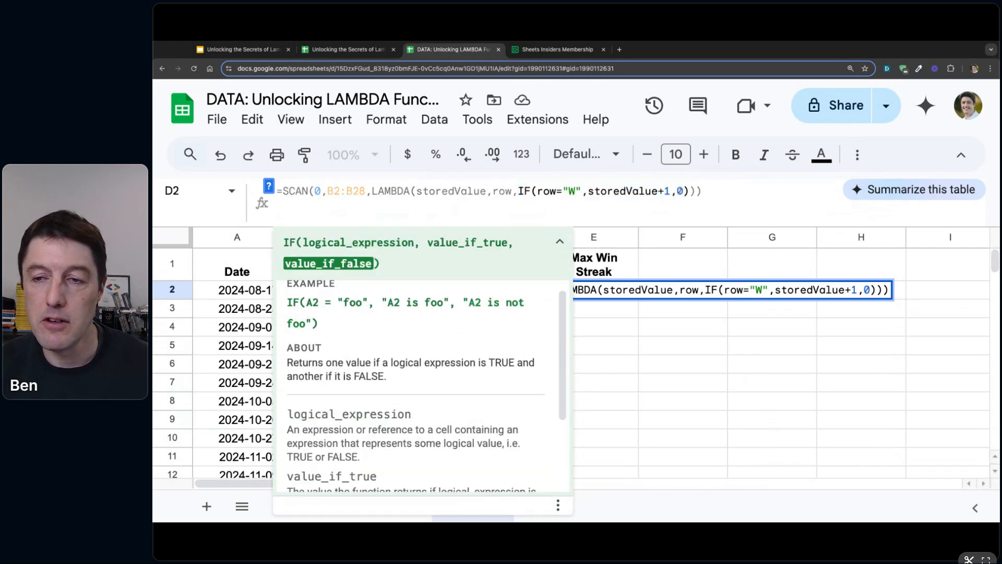
key("Tab")
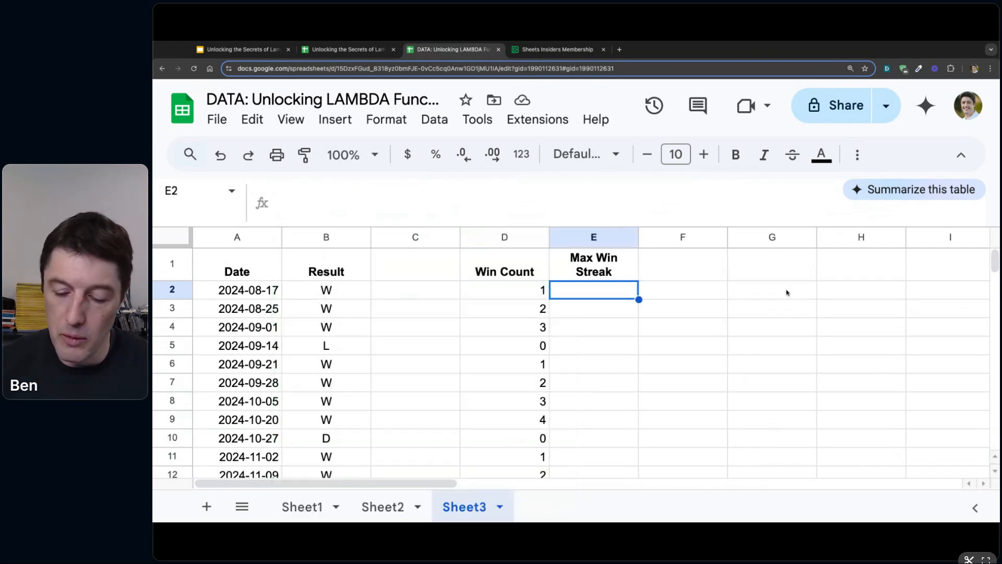
- Enter =MAX(D2:D28) in E2 to calculate the Max Win Streak and reselect the cell
type("=MAX(")
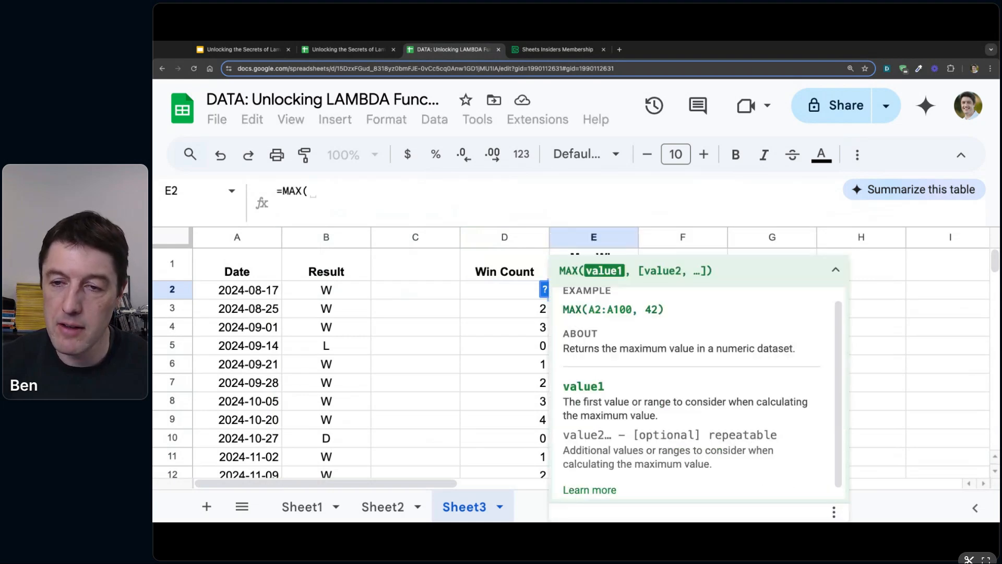
key("Left")
key("ctrl+shift+Down")
key("Return")
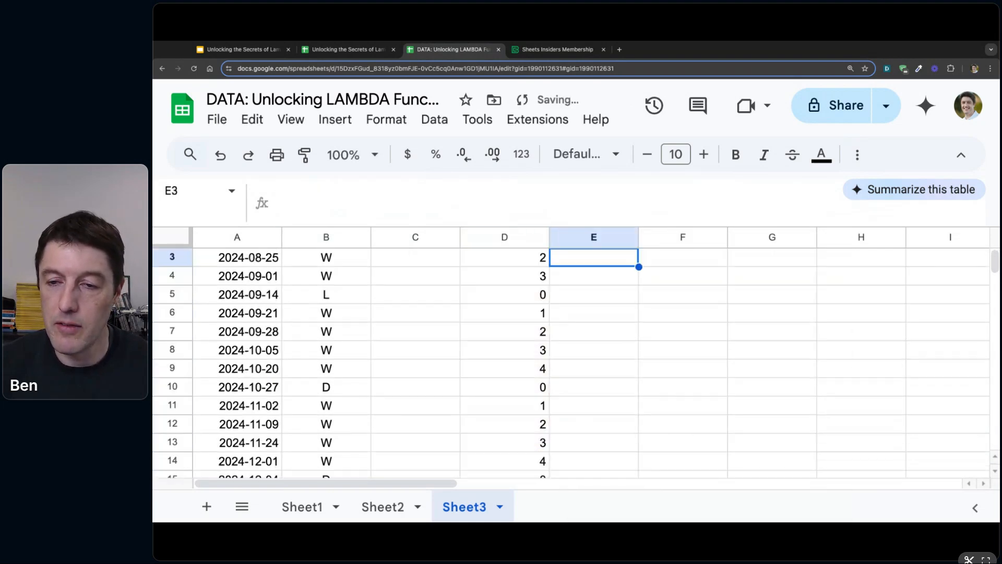
key("Up")
key("Up")
key("Down")
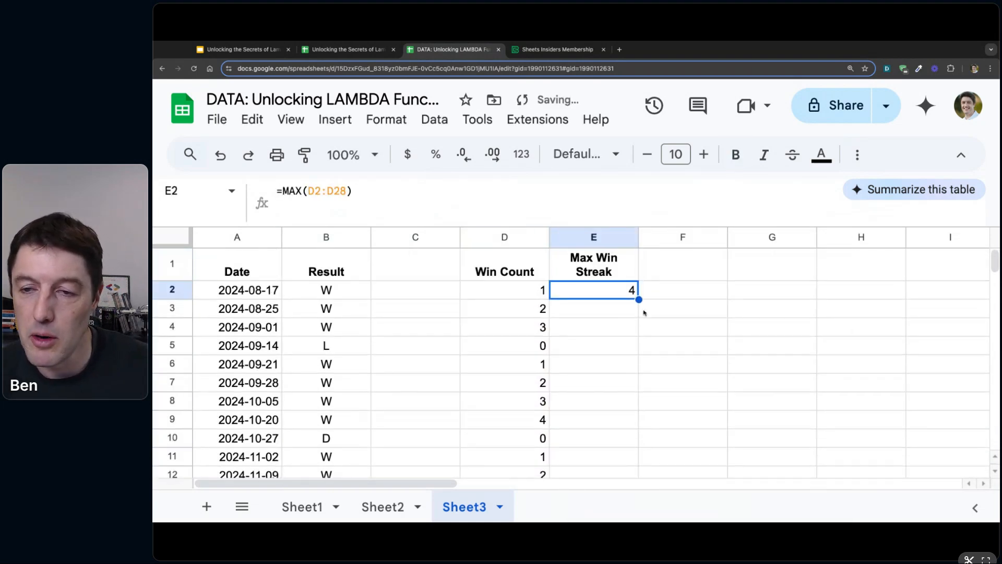
- Set the 2024-09-14 result in B5 to W and check the Max Win Streak in E2
left_click(349, 350)
type("W")
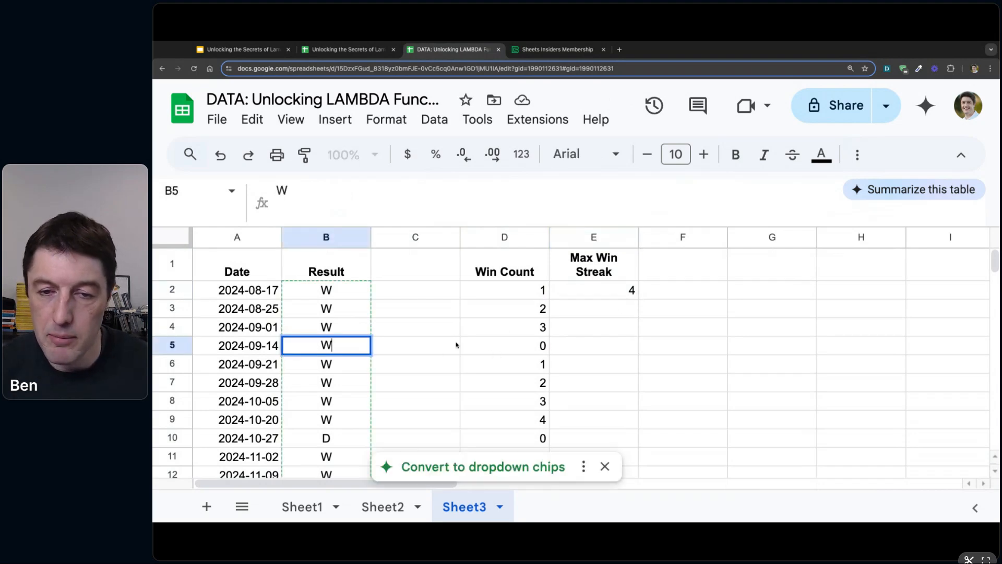
key("Return")
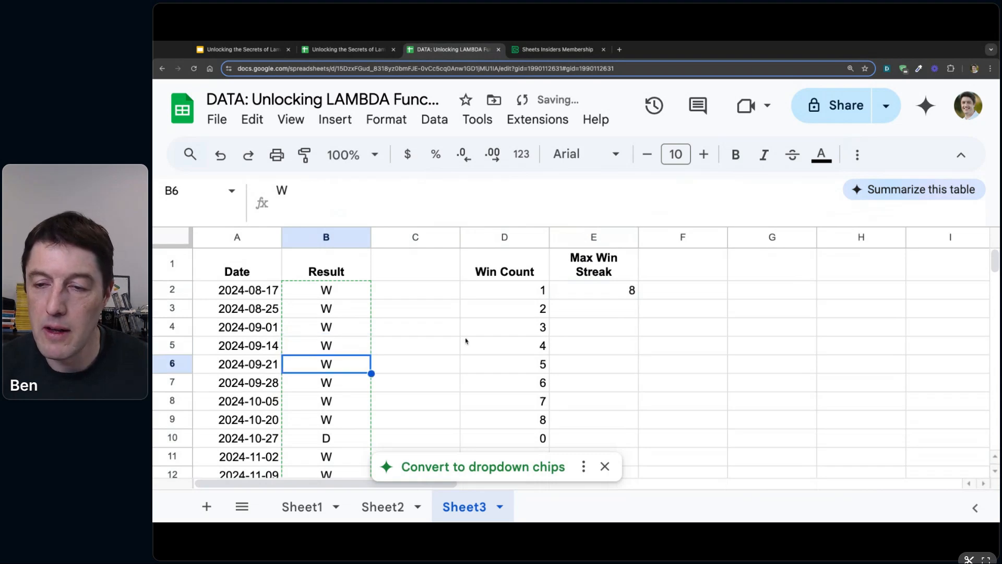
left_click(620, 294)
scroll(564, 324, "down", 2)
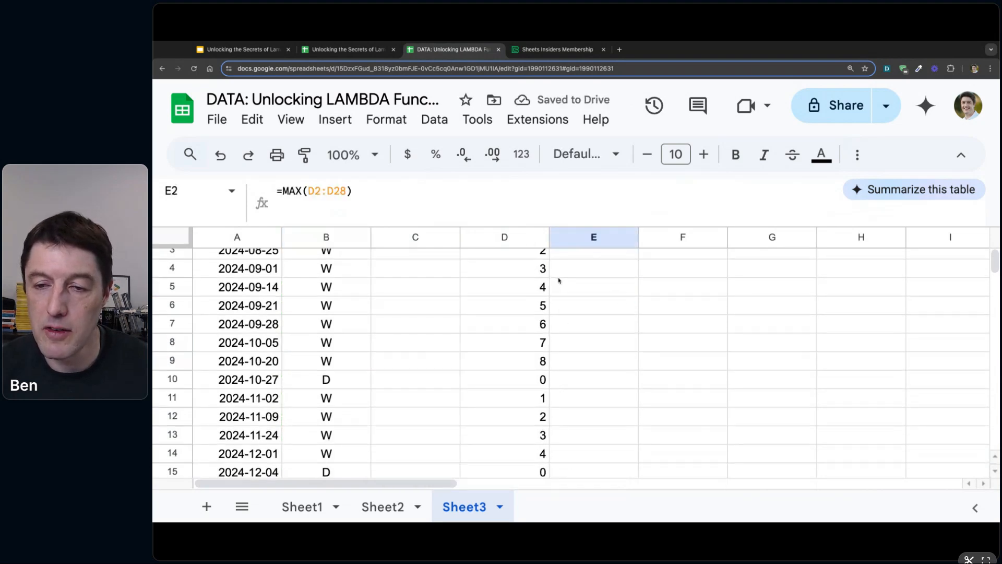
scroll(557, 282, "up", 2)
- Examine the recalculated win counts by selecting D2:D13
left_click(520, 280)
key("shift+Down")
key("shift+Down")
key("shift+Down")
key("shift+Down")
key("shift+Down")
key("shift+Down")
key("shift+Down")
key("shift+Down")
key("shift+Down")
key("shift+Down")
key("shift+Down")
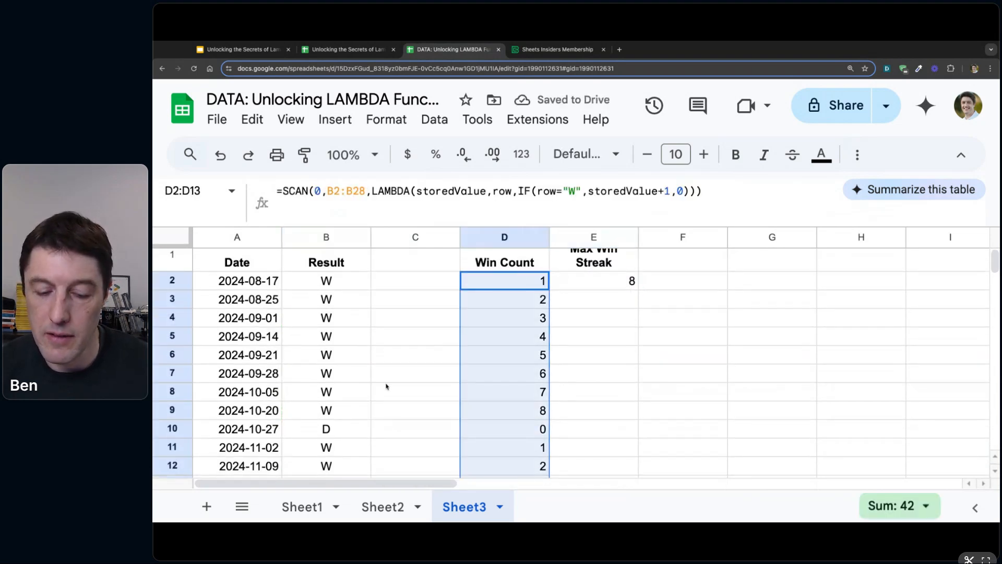
- Undo the result change in B5 and reselect the Win Count formula in D2
key("ctrl+z")
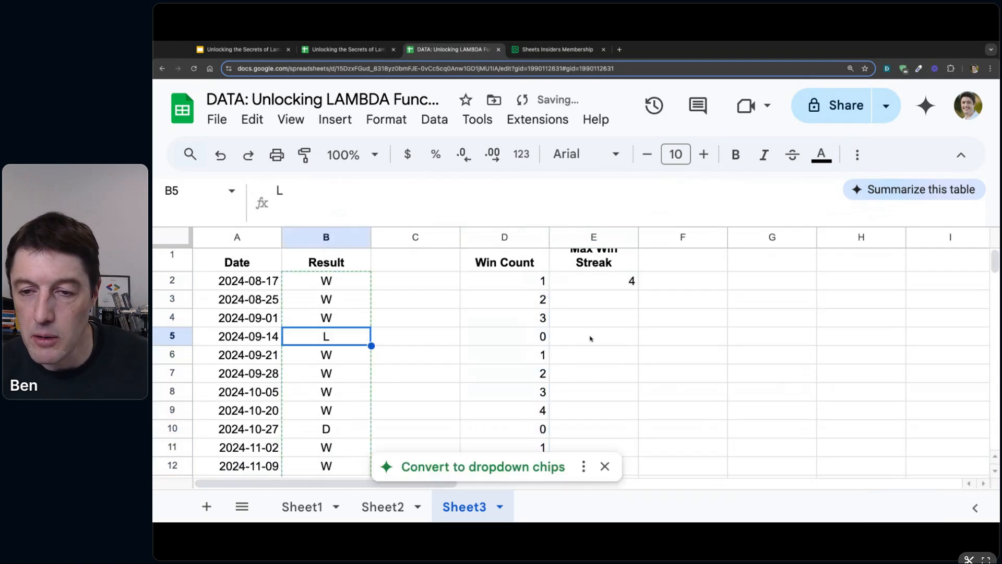
scroll(556, 285, "up", 1)
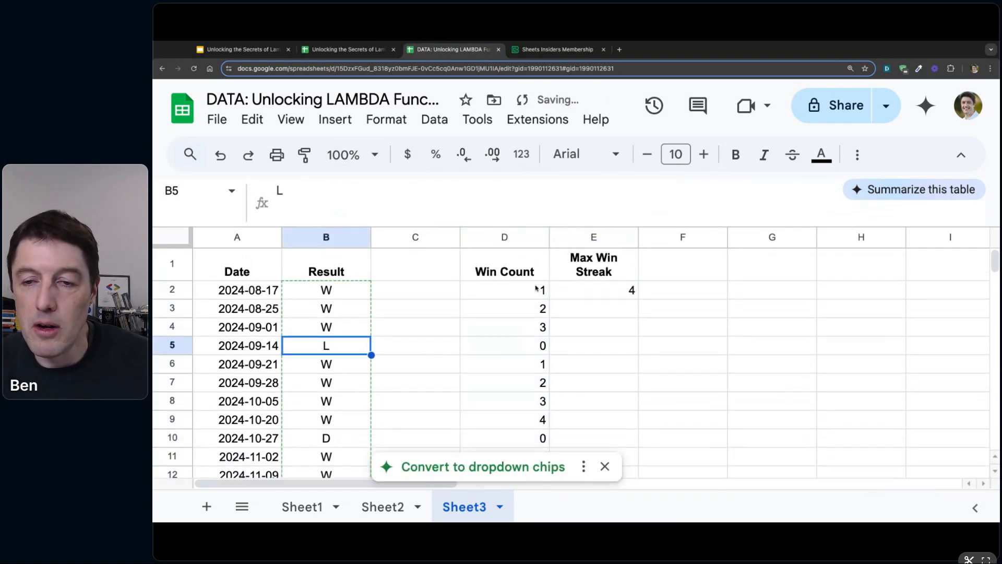
left_click(538, 289)
left_click_drag(554, 225, 555, 217)
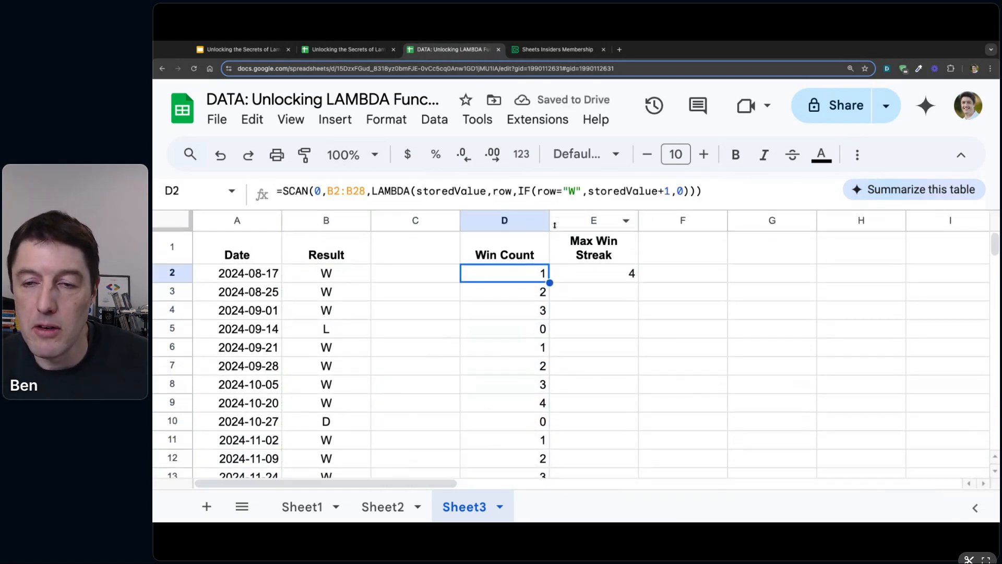
- Review the results in B2:B12 and the SCAN initial value in D2, leaving the formula as it is
left_click_drag(346, 273, 346, 454)
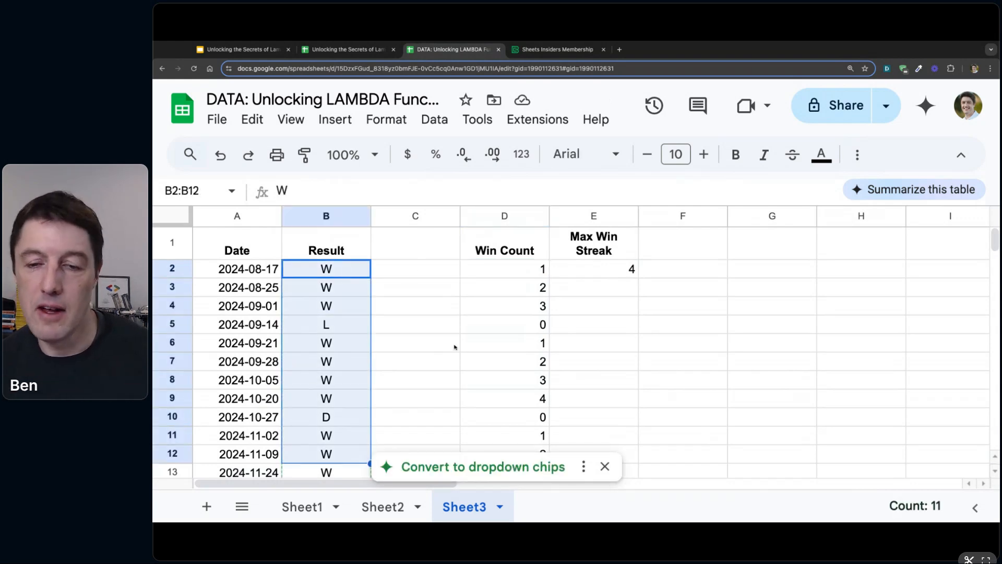
left_click(605, 466)
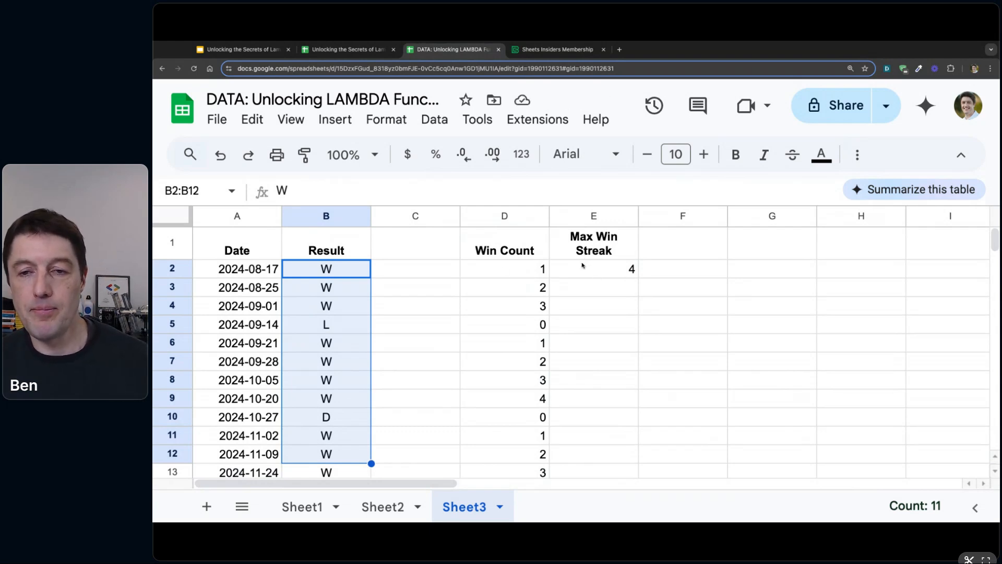
left_click(508, 271)
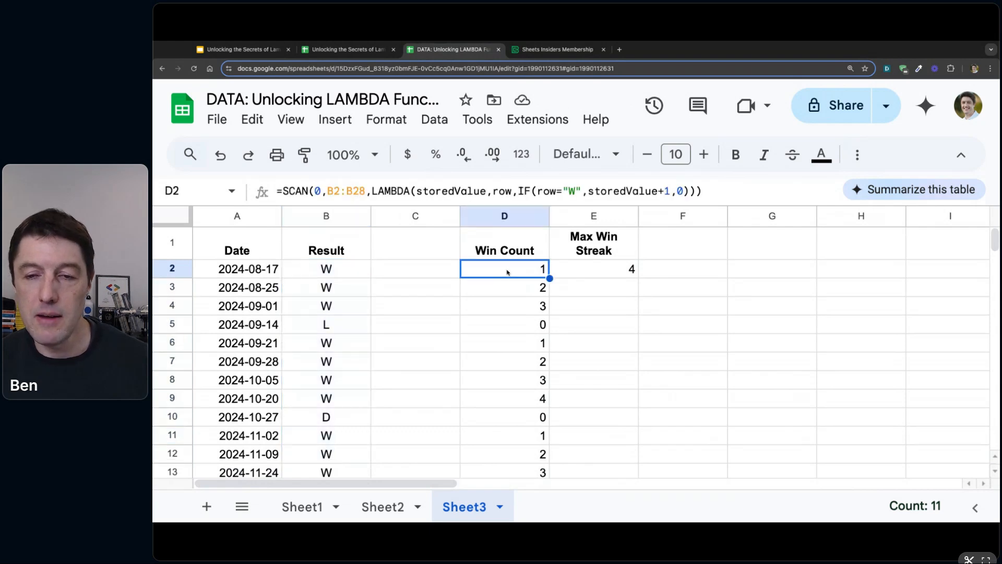
left_click(317, 191)
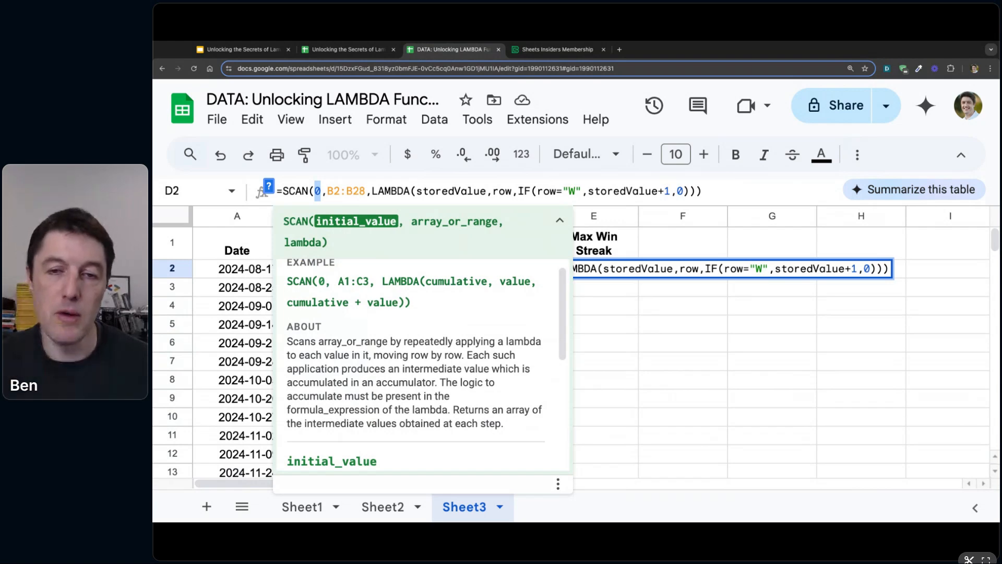
key("Escape")
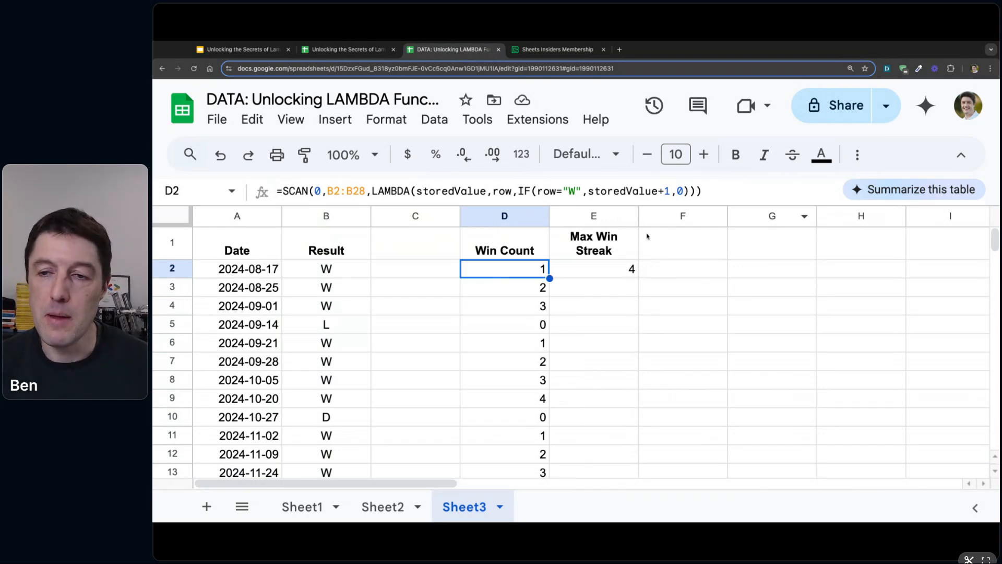
- Switch to the Google Slides presentation and advance from the Demo 3 title to the Join Sheets Insiders Today slide
left_click(250, 50)
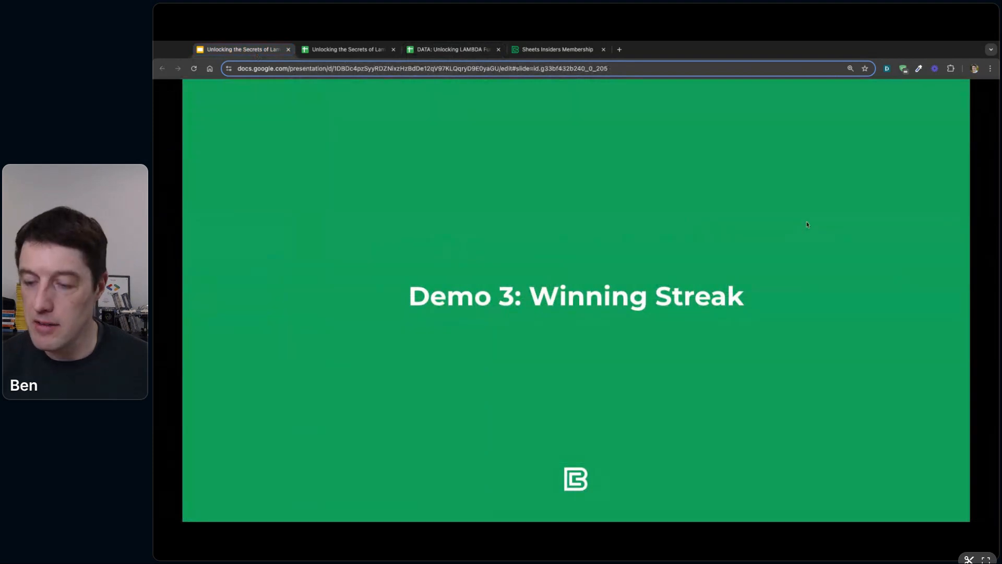
key("Right")
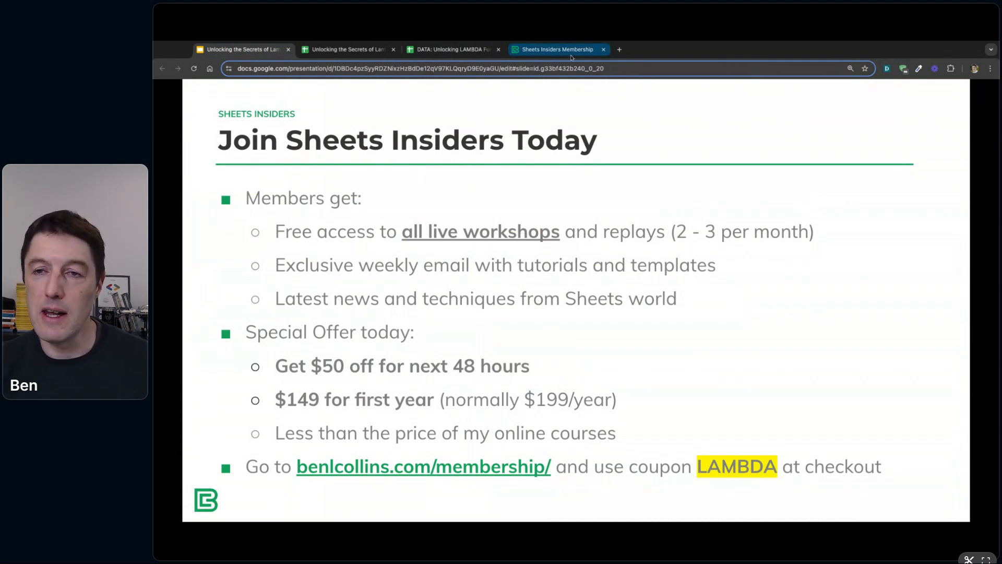
- Switch to the Sheets Insiders Membership page, open Existing Members Archives in a new browser tab and select its web address
left_click(571, 56)
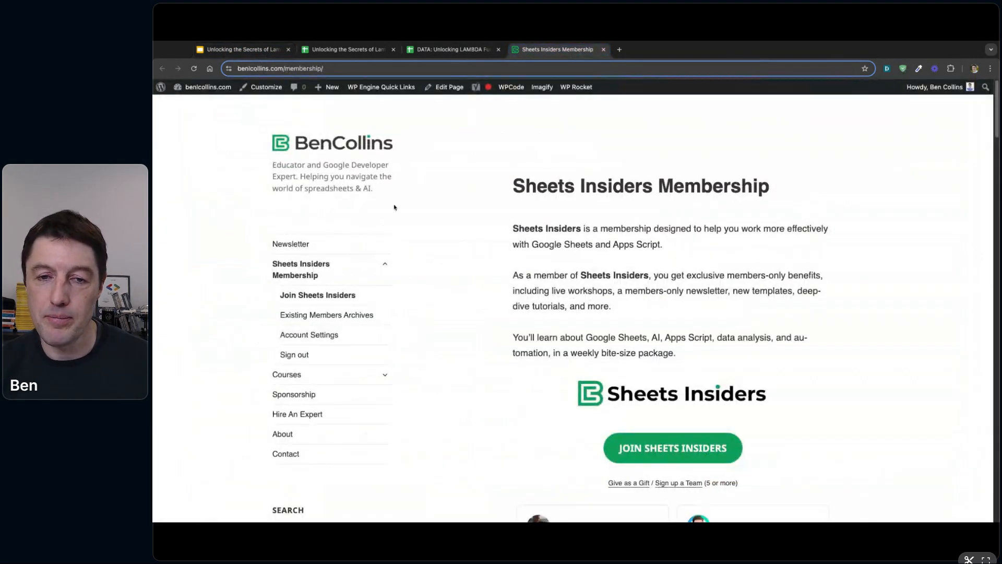
left_click_drag(331, 313, 657, 50)
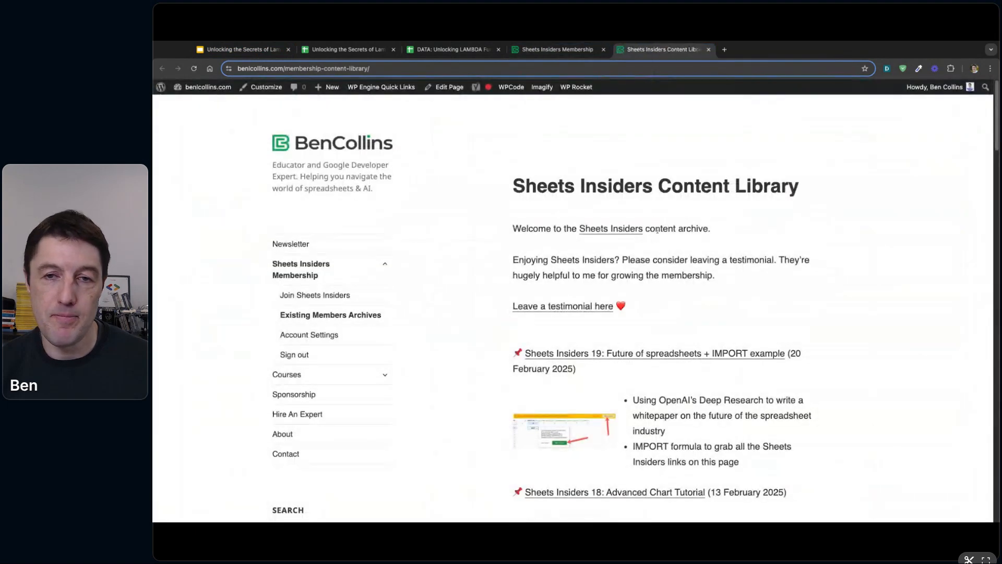
left_click(591, 65)
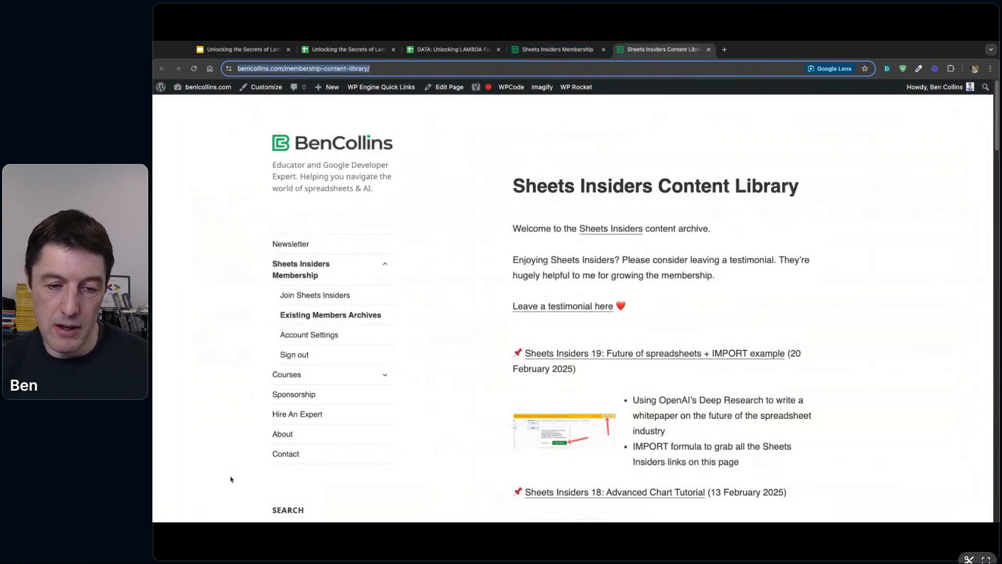
key("super+Tab")
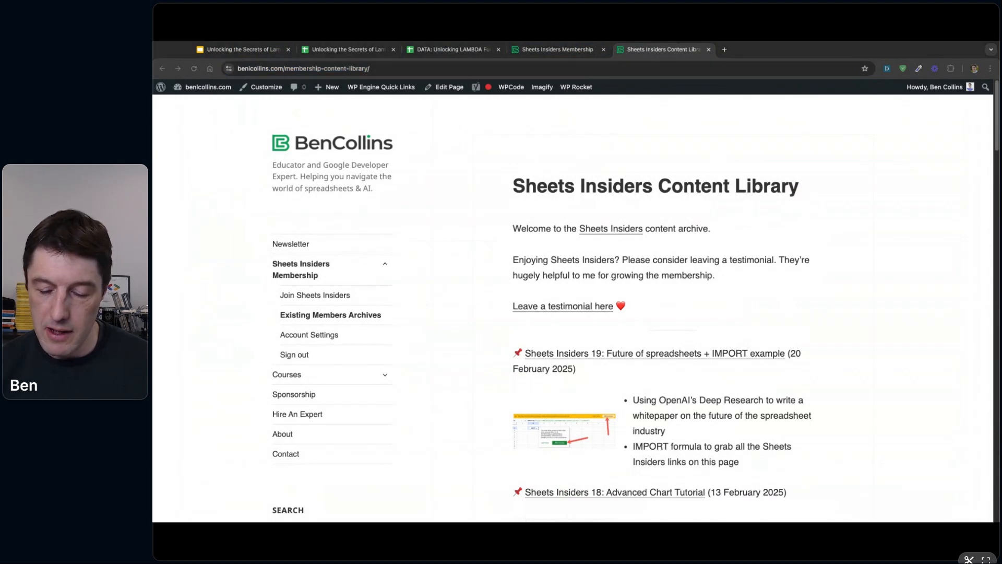
- Look through the latest entries in the Sheets Insiders Content Library
scroll(696, 234, "down", 3)
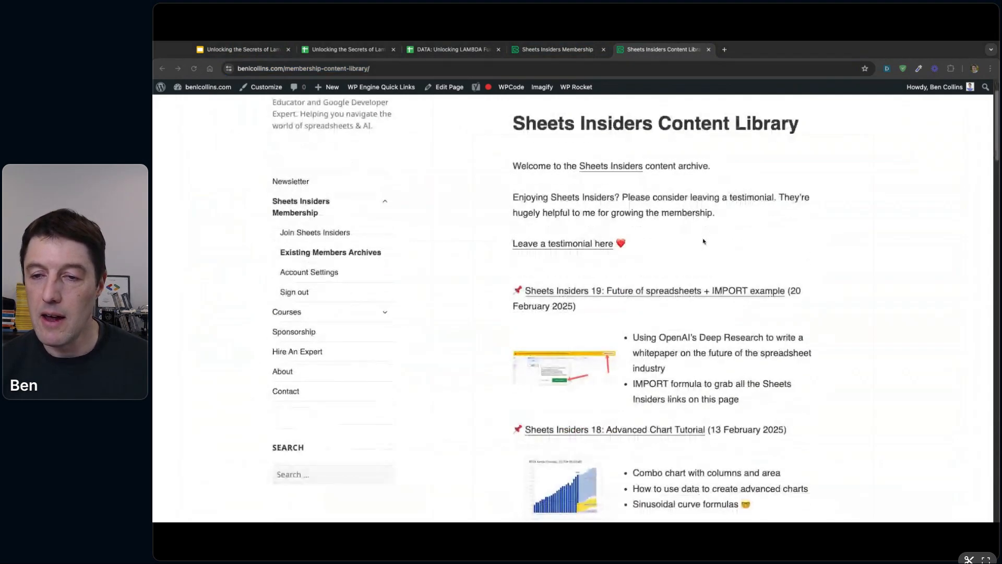
key("super+Tab")
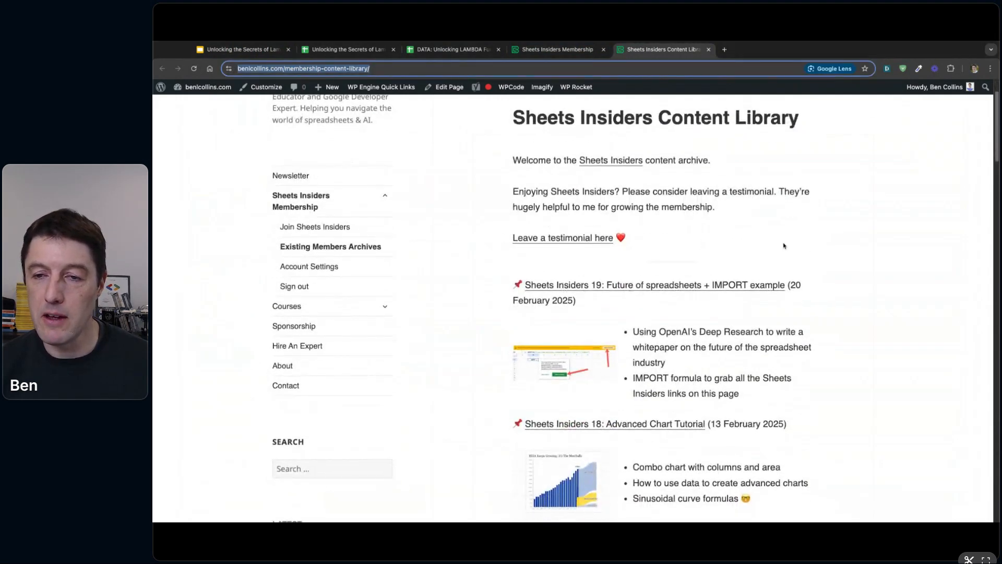
scroll(782, 246, "down", 2)
scroll(781, 246, "down", 3)
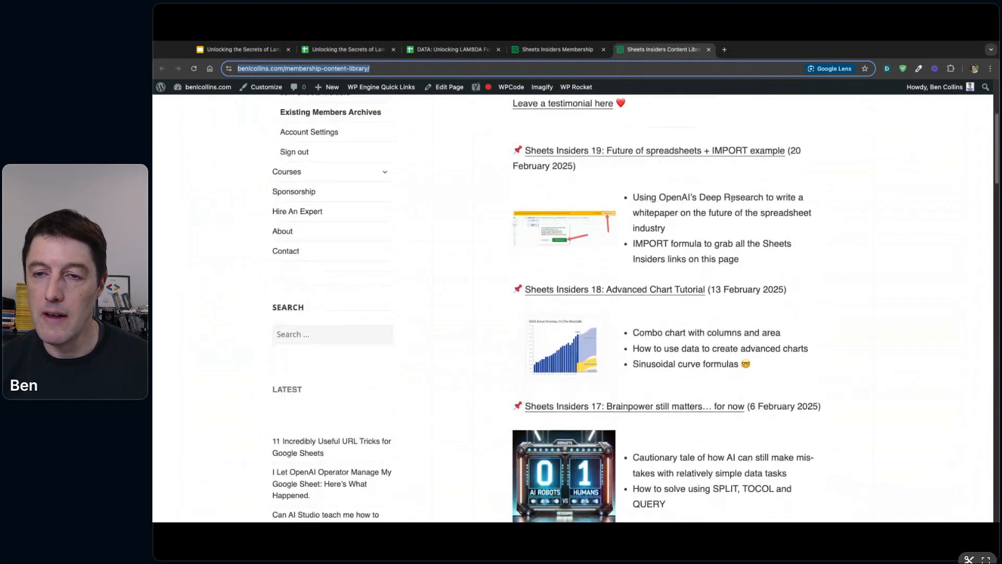
scroll(684, 163, "up", 1)
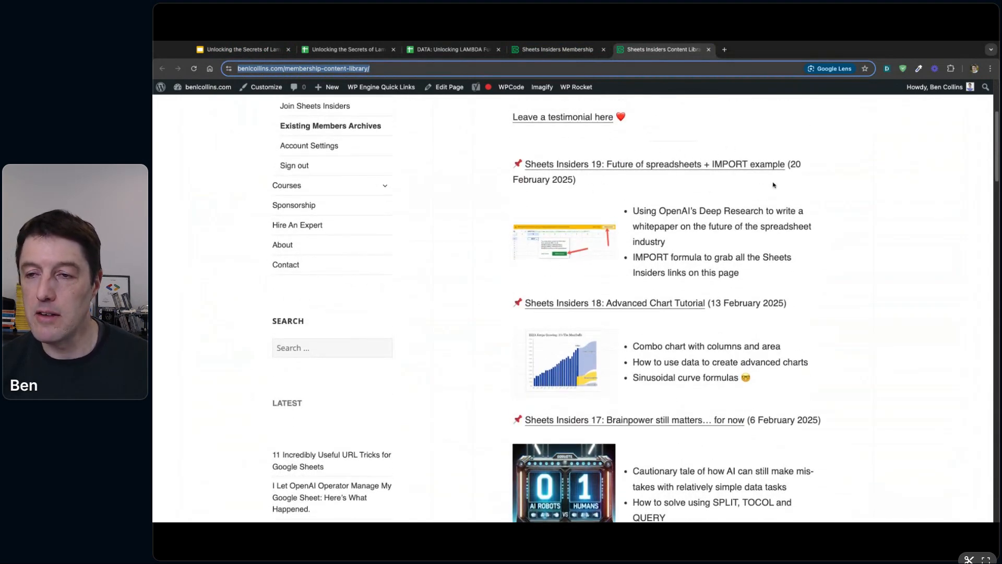
- Look through the older Sheets Insiders entries from 18 back to 8 in the content library and return to the Google Slides presentation
scroll(820, 222, "down", 1)
scroll(820, 222, "down", 8)
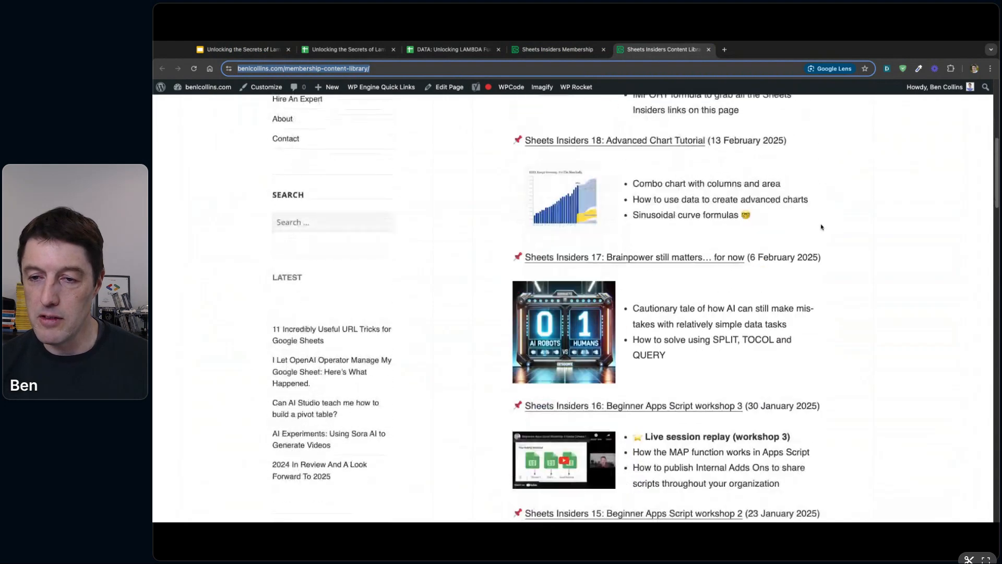
scroll(879, 225, "down", 4)
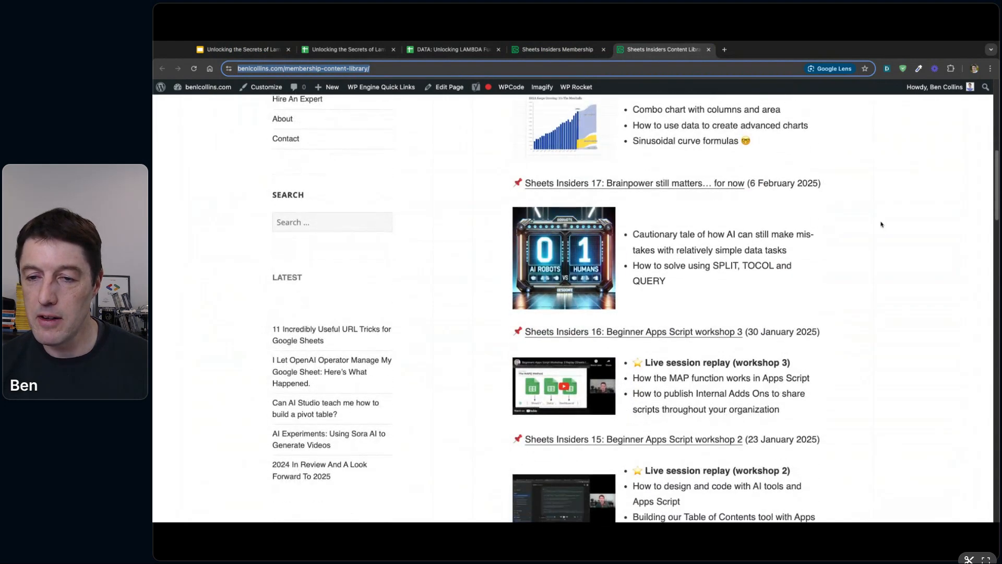
scroll(889, 228, "down", 4)
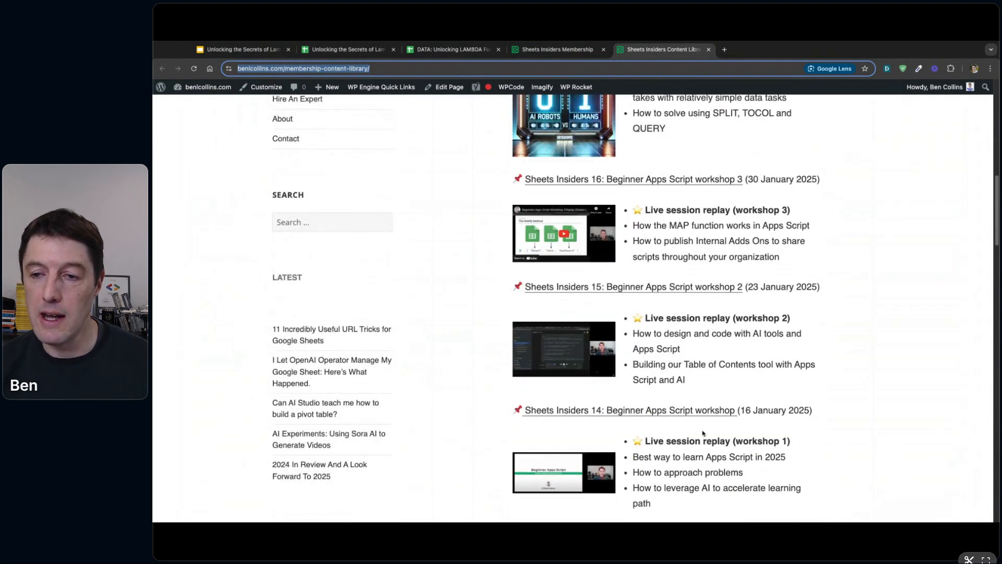
scroll(835, 359, "down", 10)
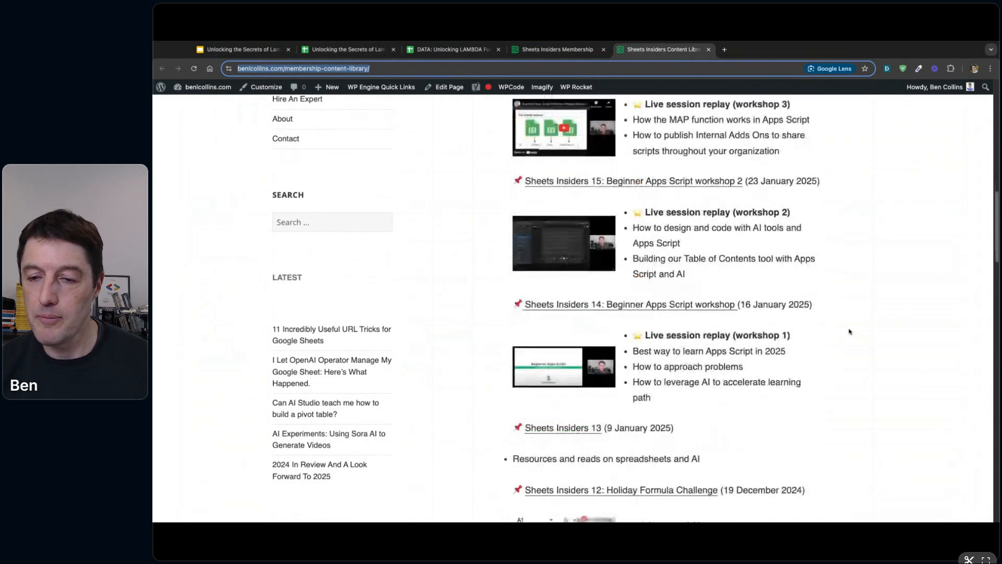
scroll(849, 331, "down", 12)
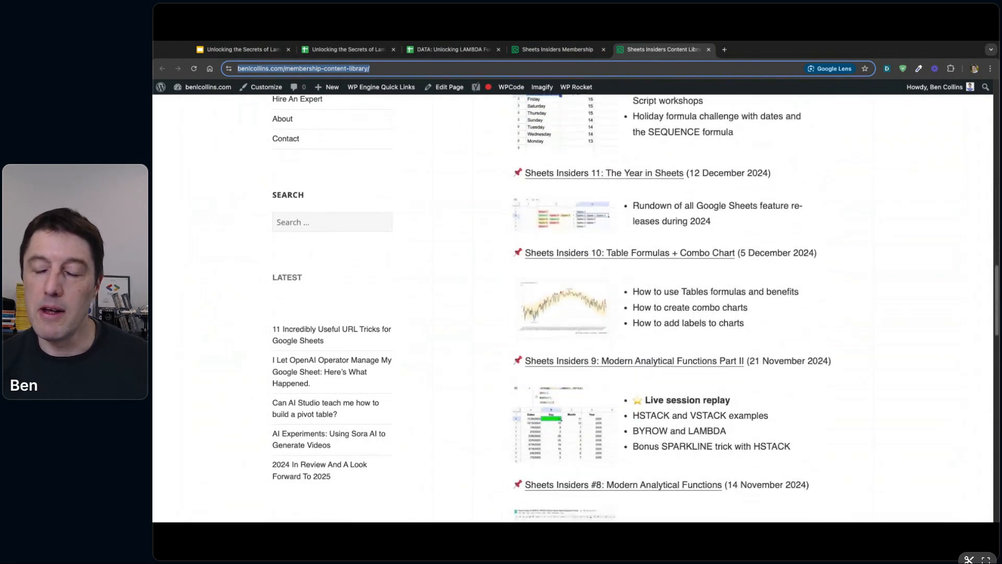
key("super+1")
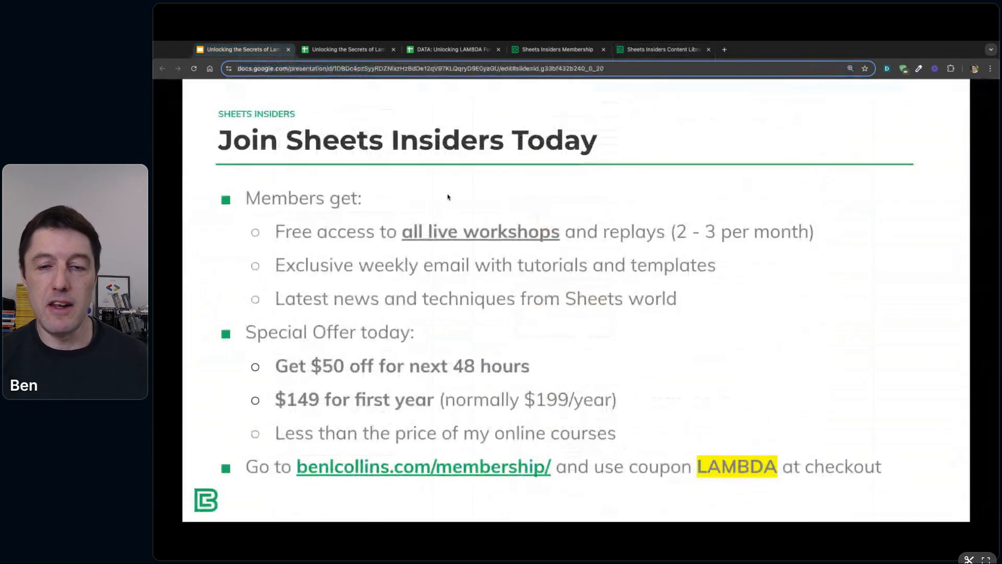